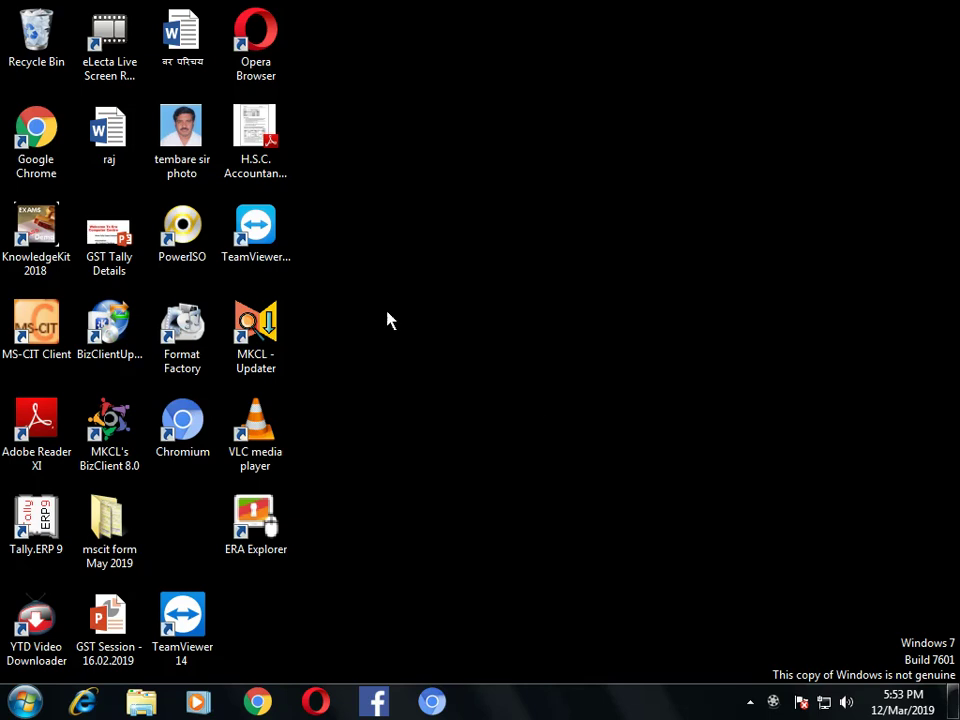
- Start Excel 2013 from the Start menu, dismiss the activation prompt, and create blank workbook Book1
{"action": "left_click", "coordinate": [26, 703]}
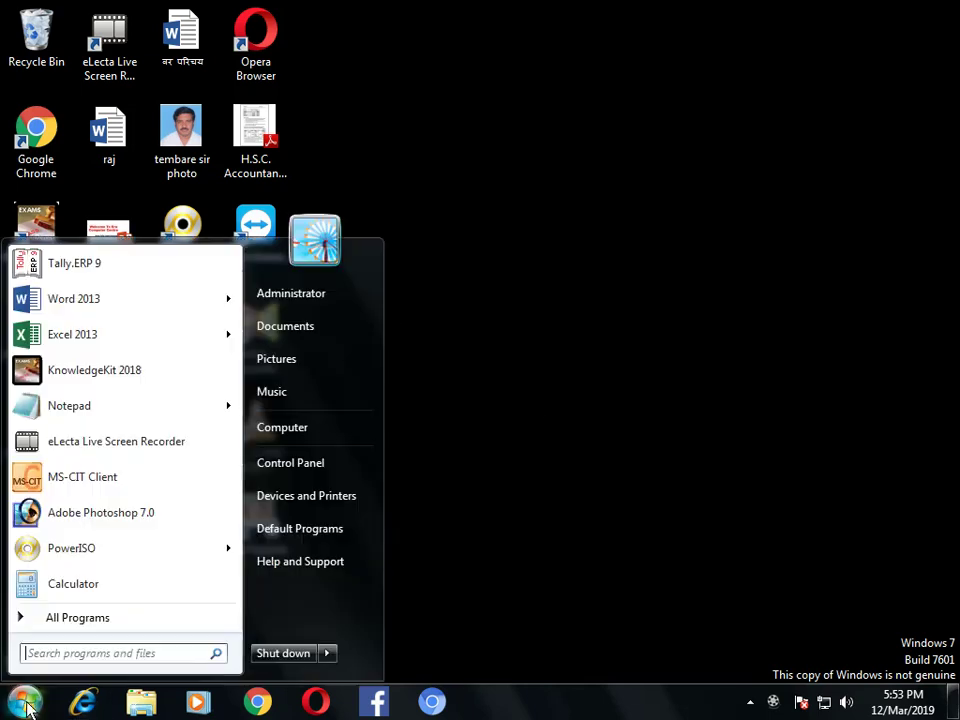
{"action": "left_click", "coordinate": [88, 343]}
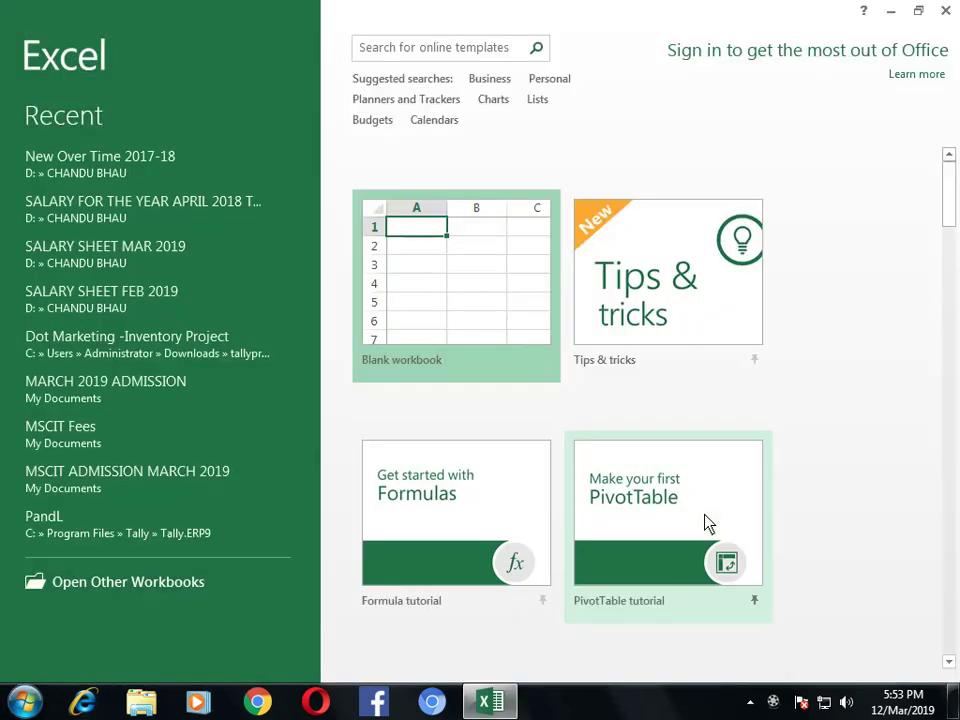
{"action": "left_click", "coordinate": [668, 527]}
{"action": "left_click", "coordinate": [422, 289]}
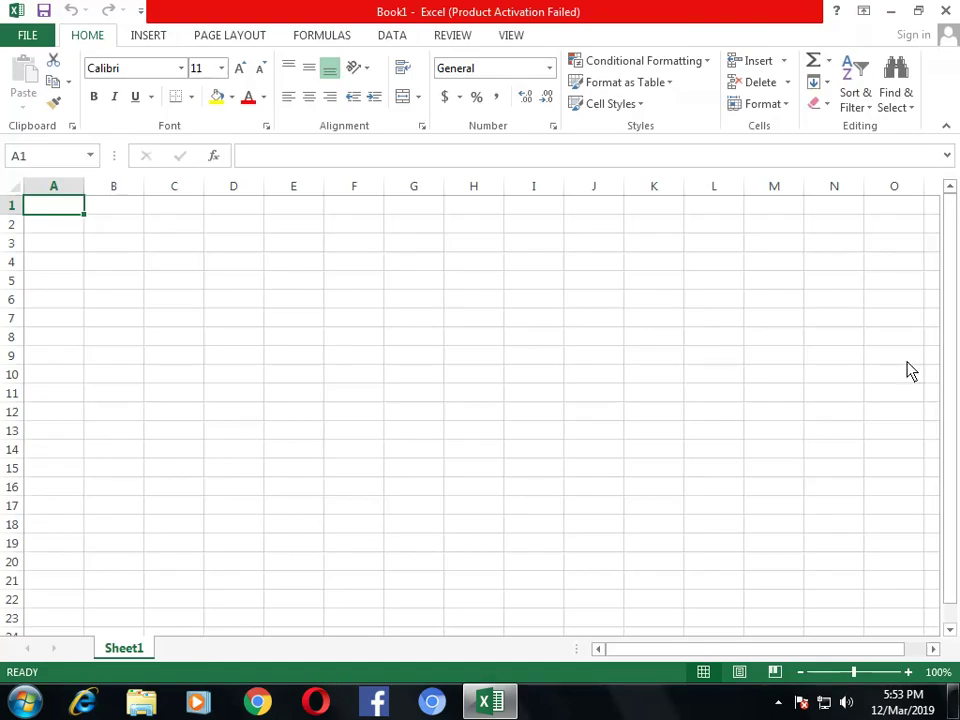
{"action": "left_click", "coordinate": [282, 280]}
- Enter the headings Roll No, Name, Marathi and Hindi in A4:D4
{"action": "left_click", "coordinate": [48, 265]}
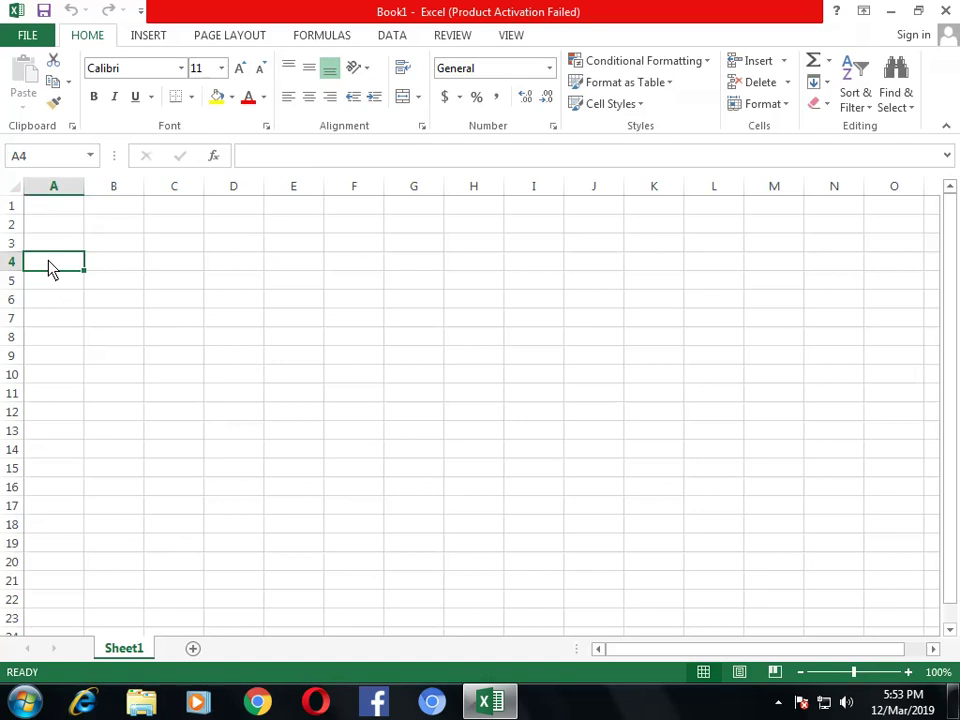
{"action": "type", "text": "Roll No"}
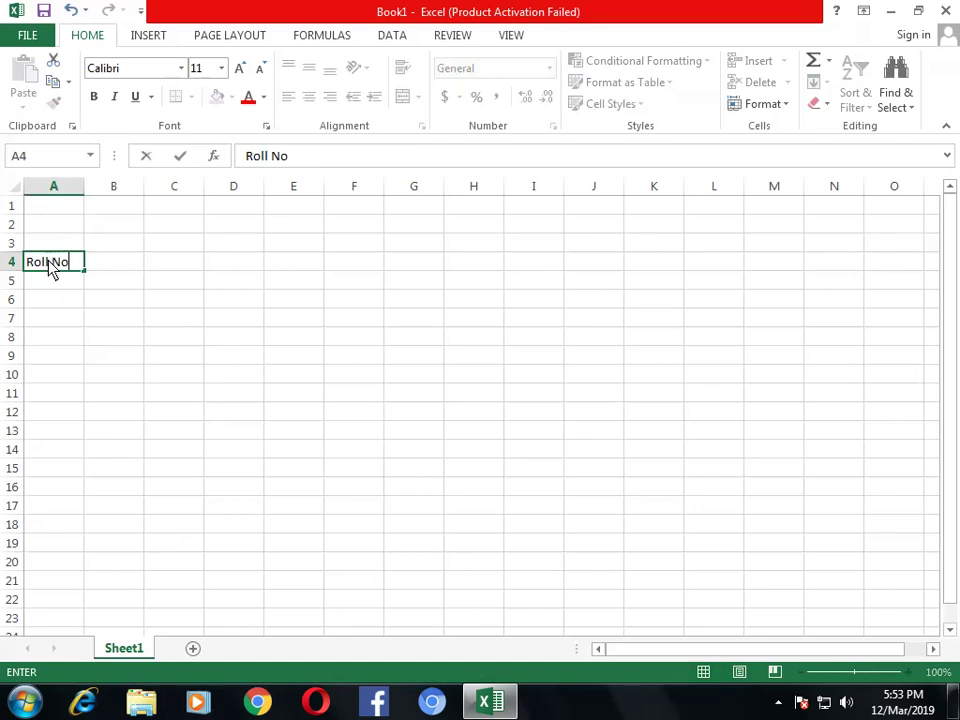
{"action": "key", "text": "Return"}
{"action": "key", "text": "Up"}
{"action": "key", "text": "Right"}
{"action": "type", "text": "N"}
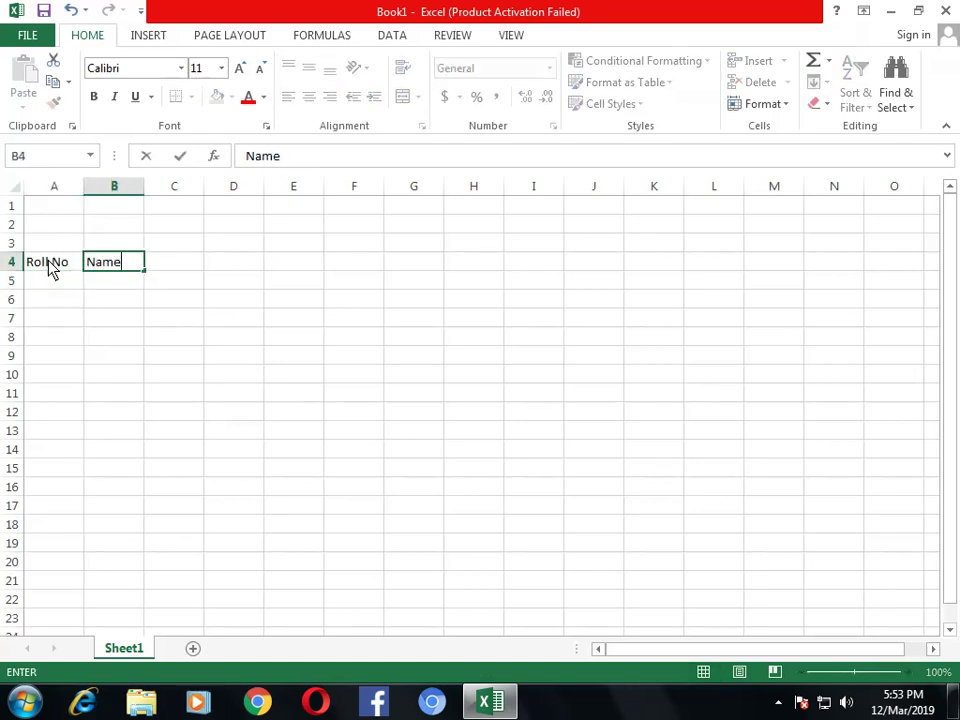
{"action": "key", "text": "Tab"}
{"action": "type", "text": "Mar"}
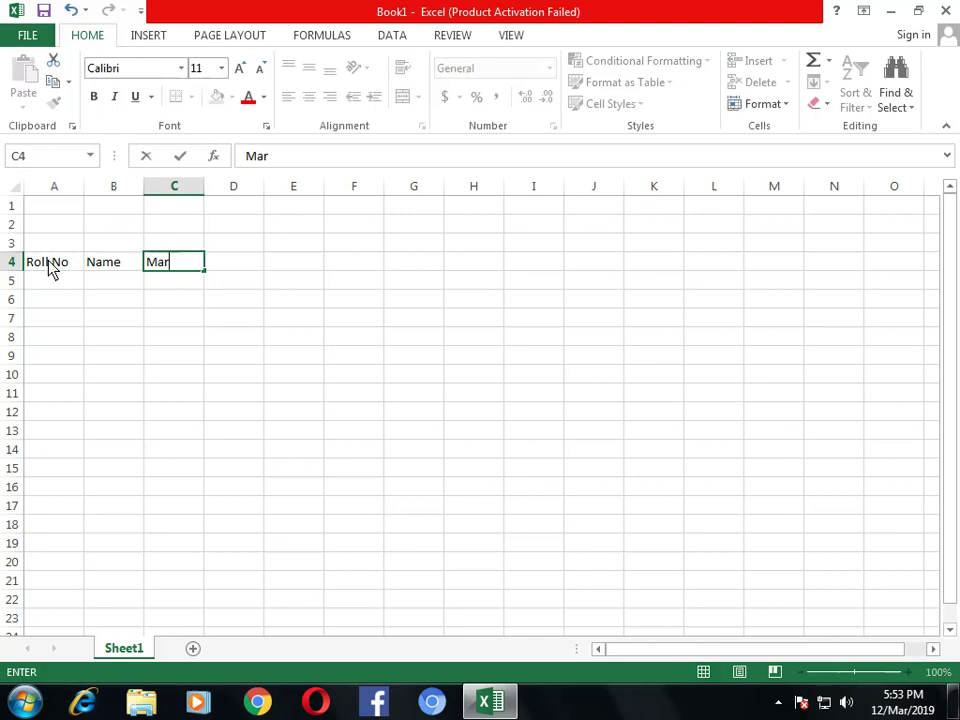
{"action": "key", "text": "Tab"}
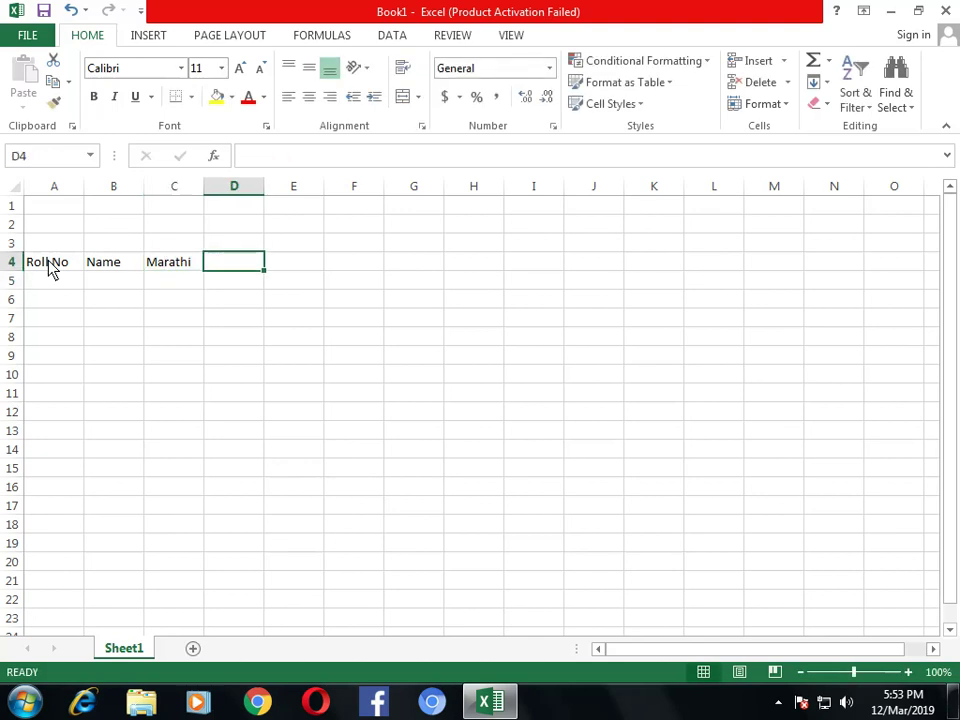
{"action": "type", "text": "Hindi"}
{"action": "key", "text": "Return"}
- Add the headings English, Maths, OC and Eco in E4:H4
{"action": "key", "text": "Up"}
{"action": "key", "text": "Right"}
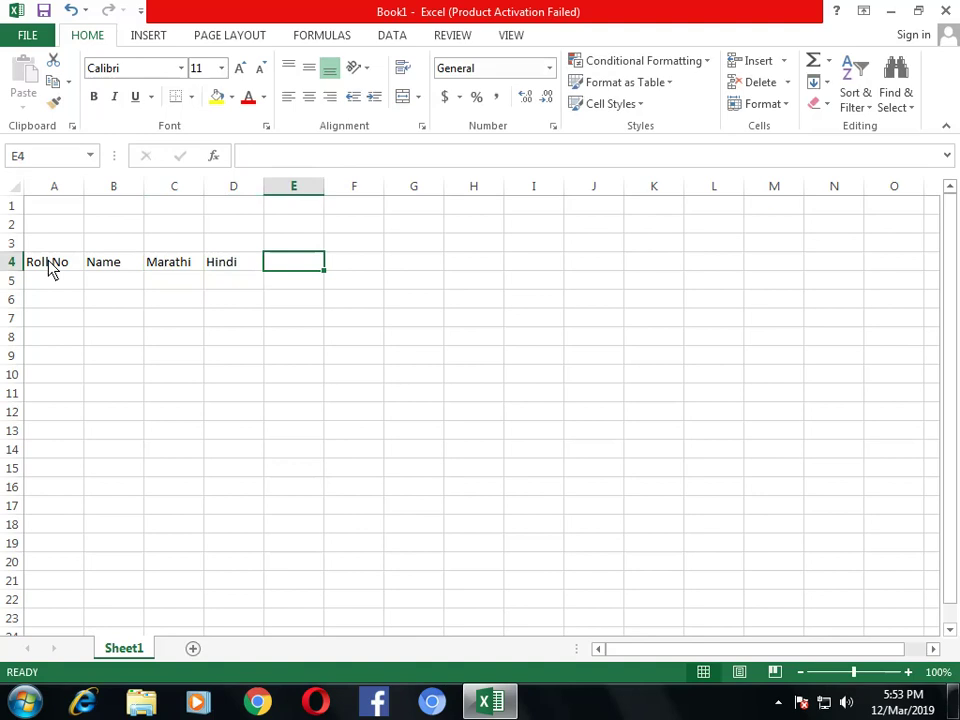
{"action": "type", "text": "English"}
{"action": "key", "text": "Return"}
{"action": "key", "text": "Up"}
{"action": "key", "text": "Right"}
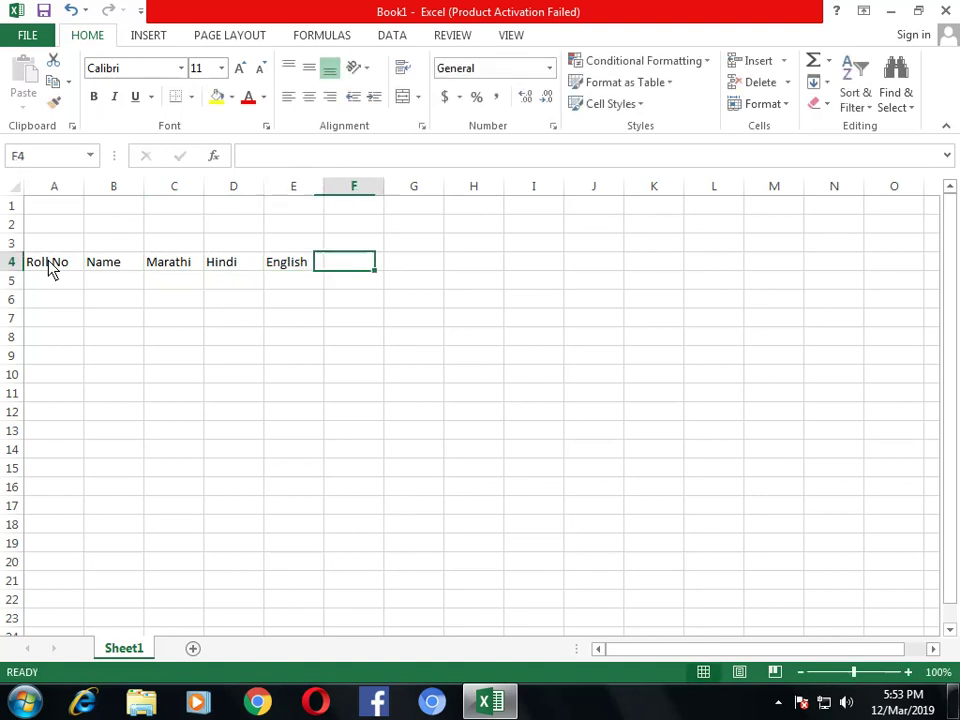
{"action": "type", "text": "Maths"}
{"action": "key", "text": "Right"}
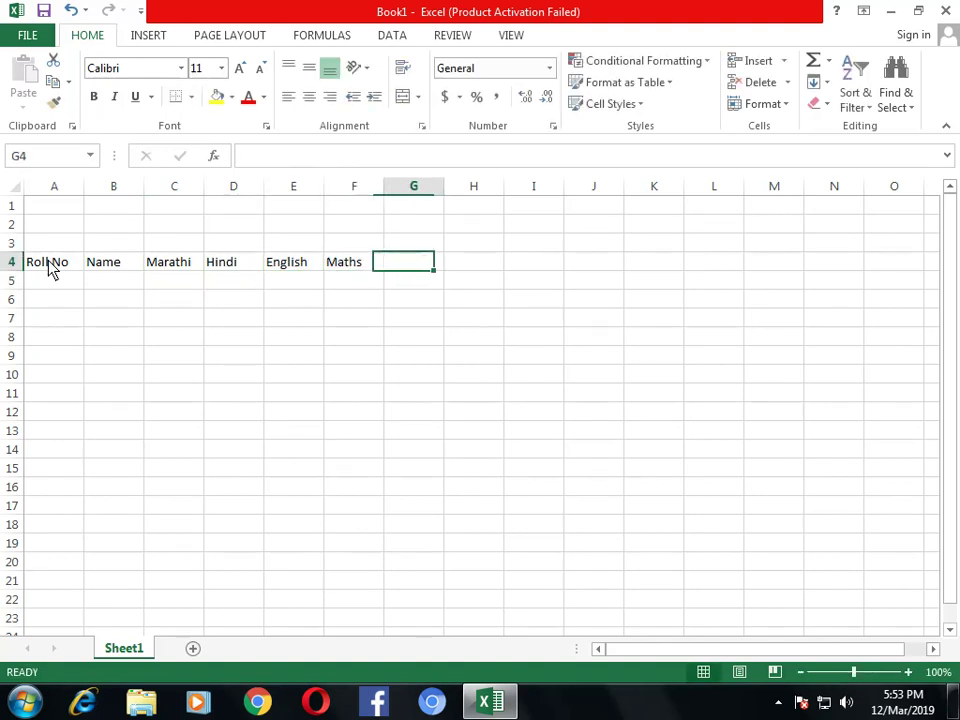
{"action": "type", "text": "OC"}
{"action": "key", "text": "Return"}
{"action": "key", "text": "Up"}
{"action": "key", "text": "Right"}
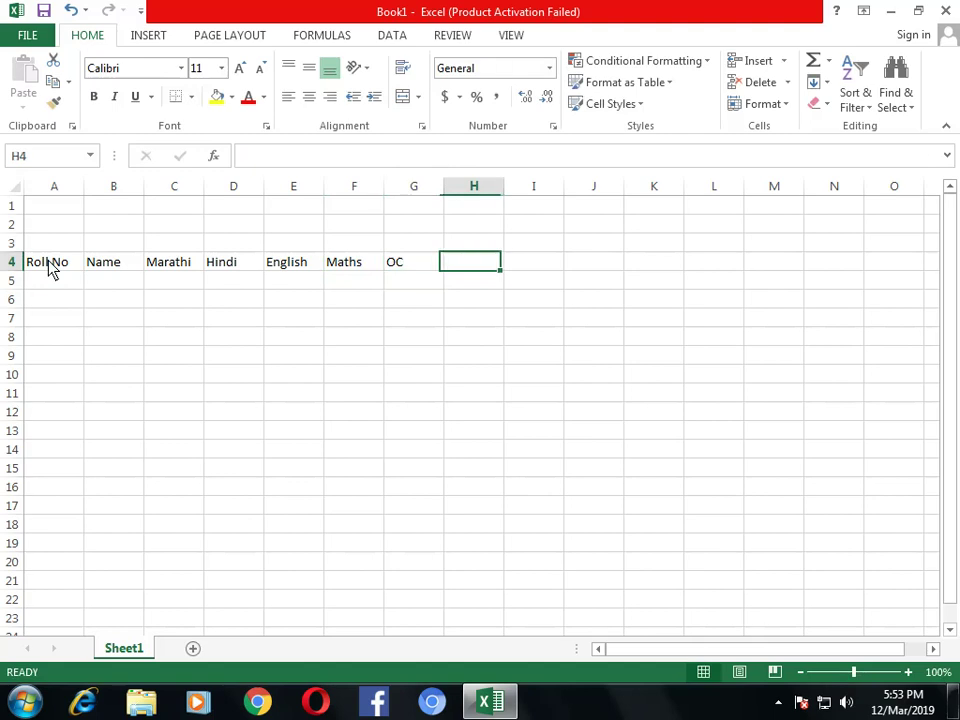
{"action": "type", "text": "Eco"}
{"action": "key", "text": "Return"}
- Finish the header row with Accounts, SP and Total in I4:K4, correcting SP's capitalisation
{"action": "key", "text": "Up"}
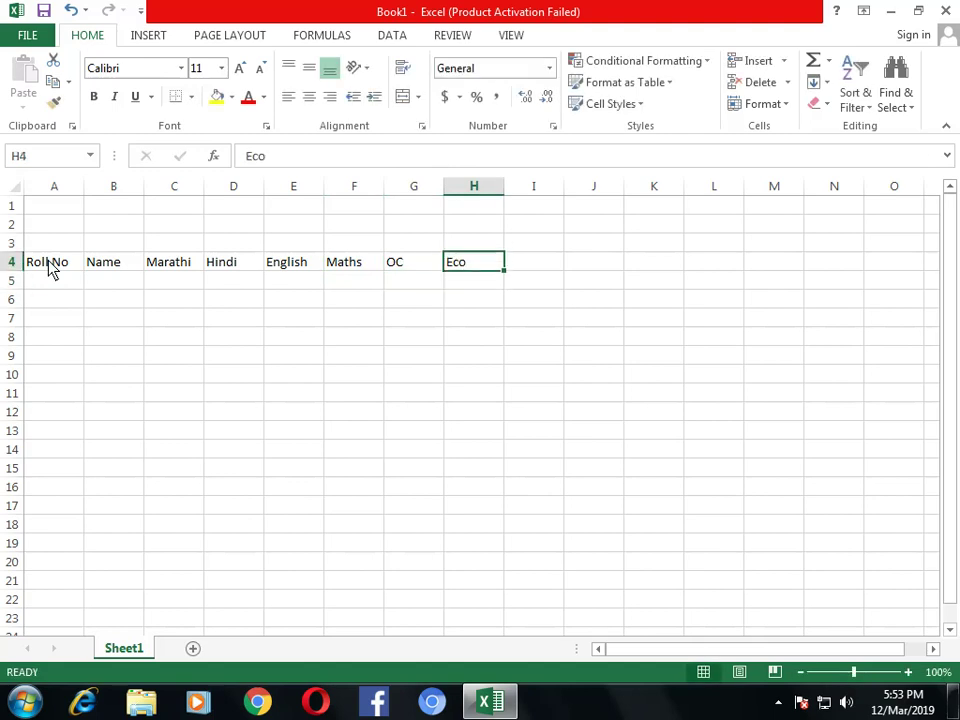
{"action": "key", "text": "Right"}
{"action": "type", "text": "ccount"}
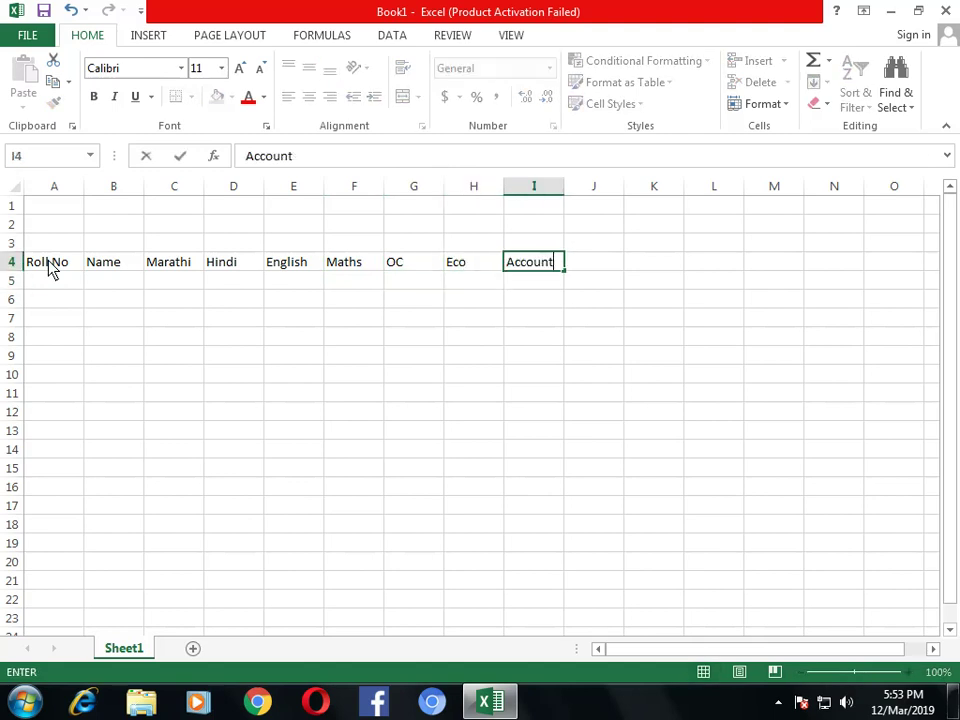
{"action": "type", "text": "s"}
{"action": "key", "text": "Return"}
{"action": "key", "text": "Up"}
{"action": "key", "text": "Right"}
{"action": "type", "text": "Sp"}
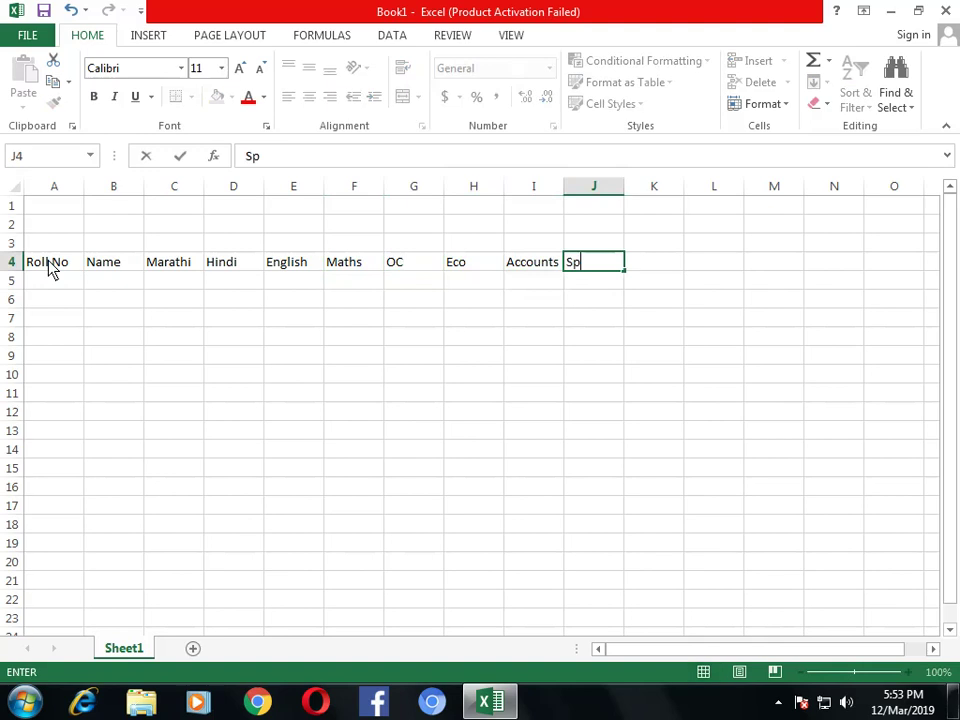
{"action": "key", "text": "Return"}
{"action": "key", "text": "Up"}
{"action": "type", "text": "SP"}
{"action": "key", "text": "Return"}
{"action": "key", "text": "Up"}
{"action": "key", "text": "Right"}
{"action": "type", "text": "To"}
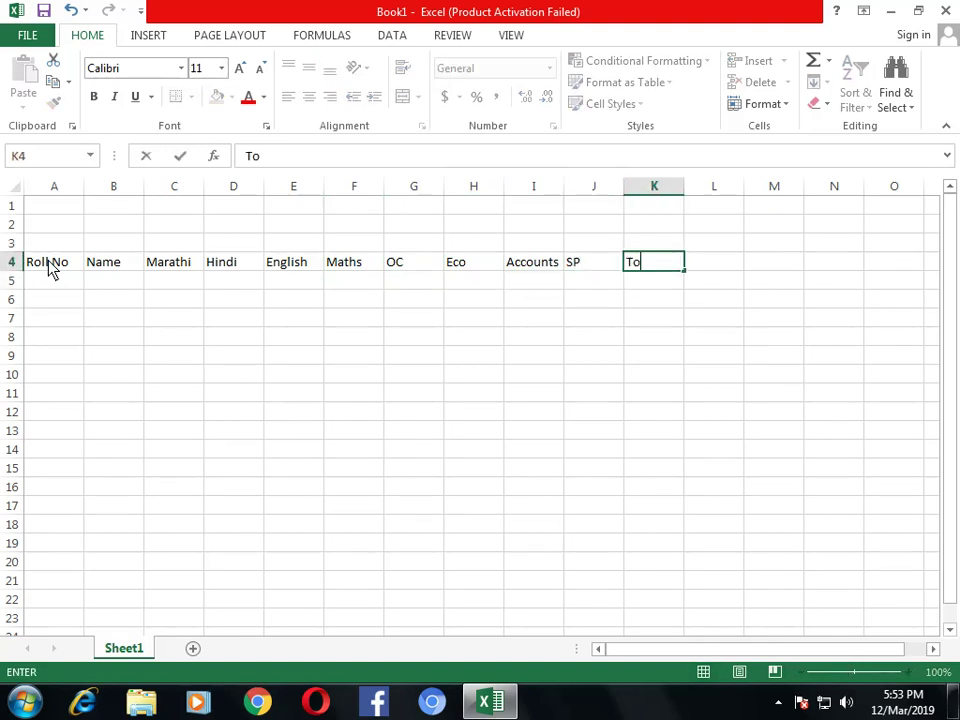
{"action": "key", "text": "Return"}
{"action": "key", "text": "Return"}
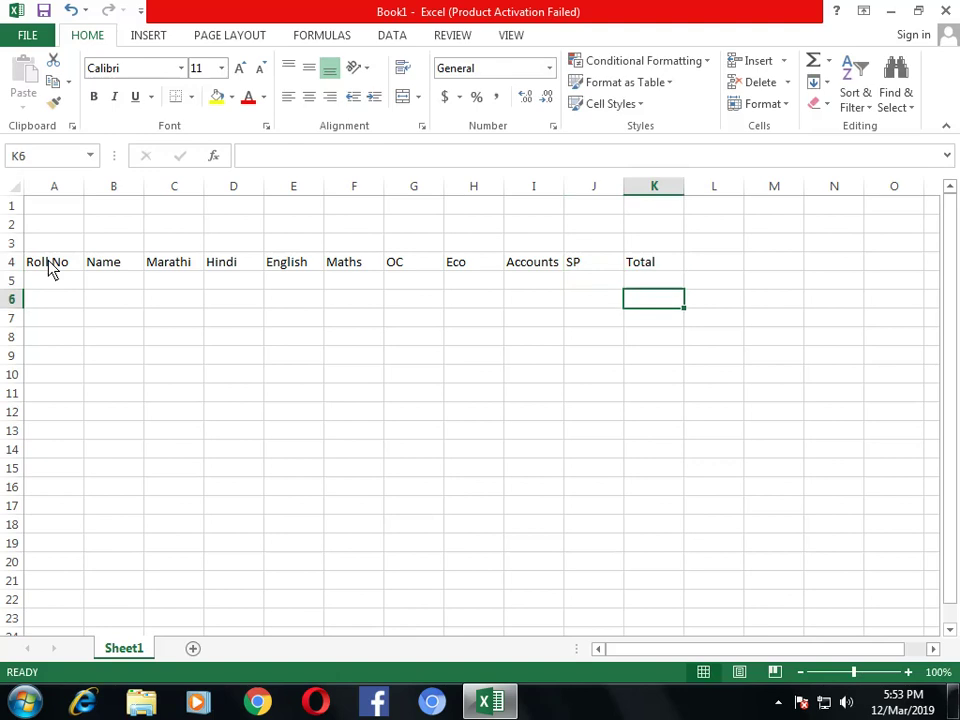
{"action": "key", "text": "Left"}
{"action": "key", "text": "Home"}
- Enter roll numbers 101 and 102 in A6 and A7
{"action": "key", "text": "Up"}
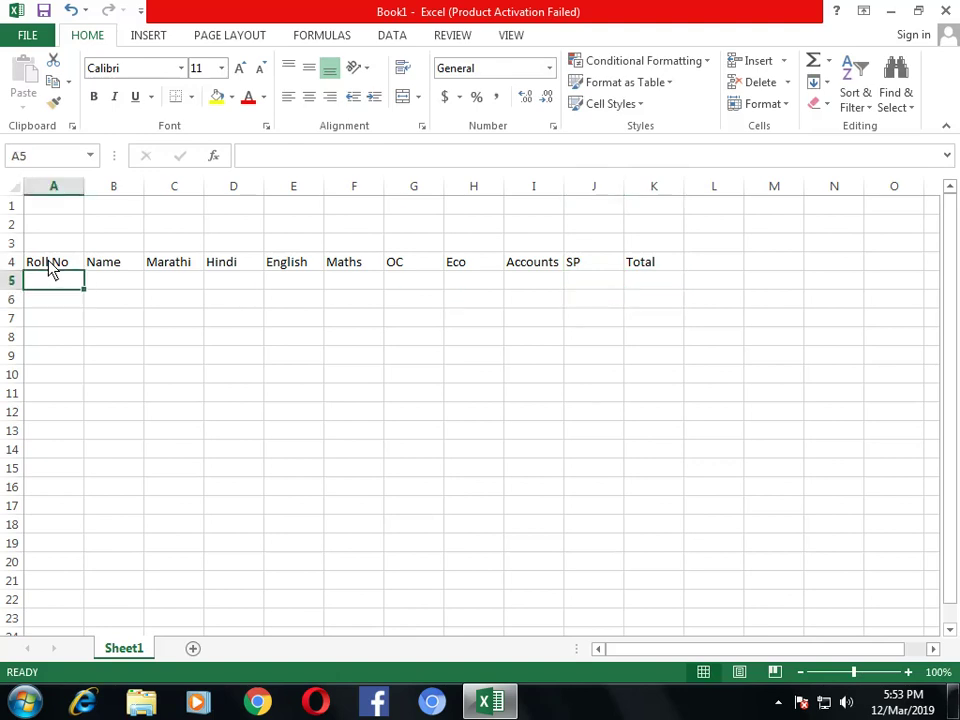
{"action": "key", "text": "Down"}
{"action": "type", "text": "101"}
{"action": "key", "text": "Return"}
{"action": "type", "text": "1"}
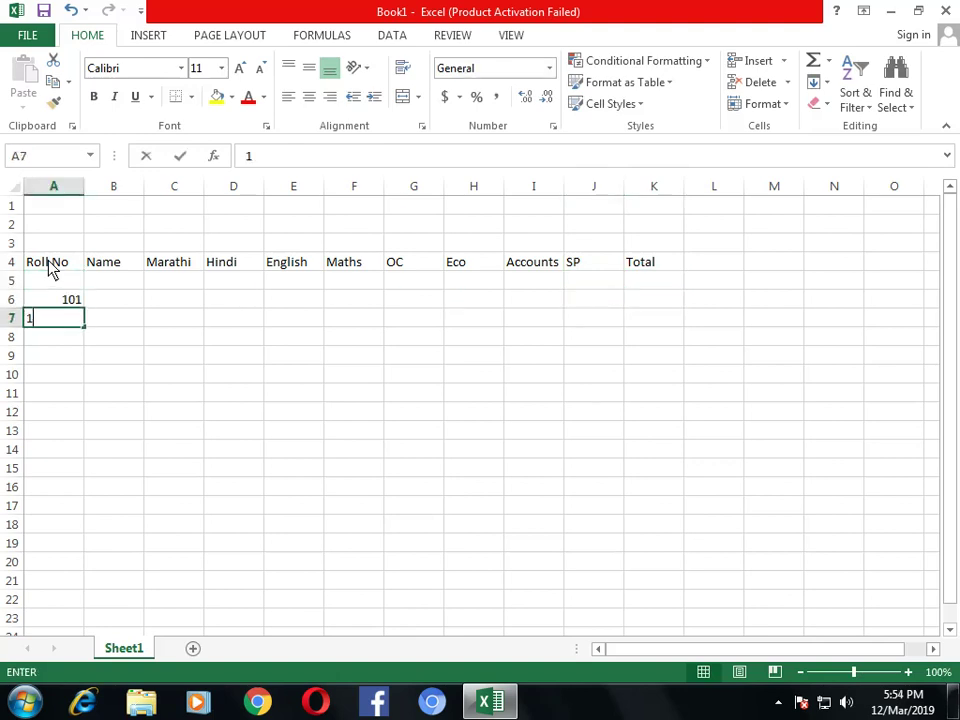
{"action": "type", "text": "02"}
{"action": "key", "text": "Return"}
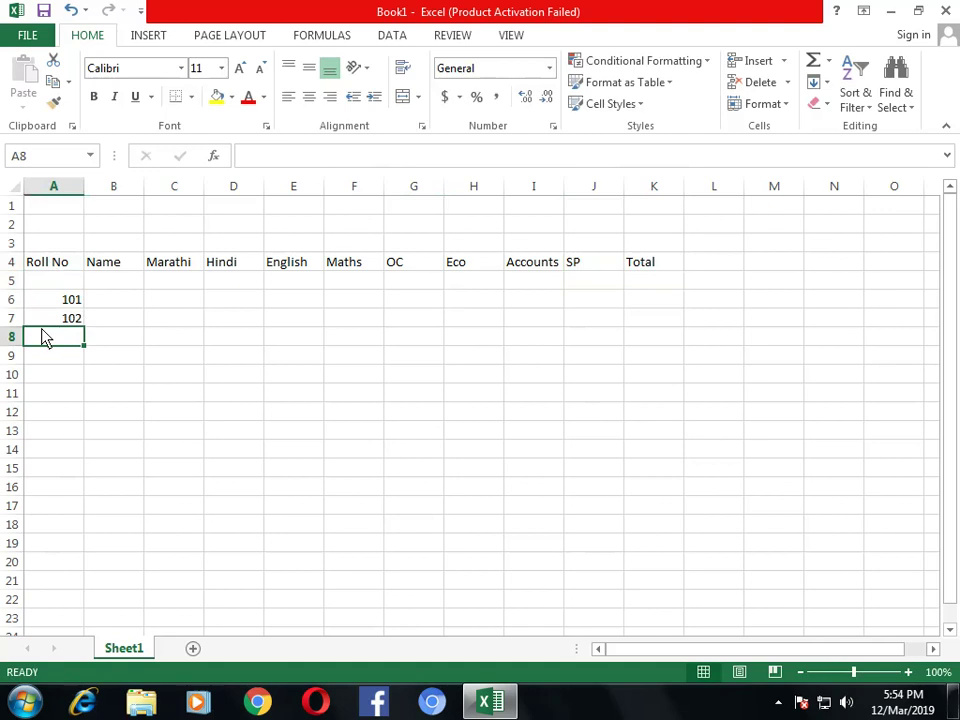
- AutoFill A6:A11 as a series to extend the roll numbers through 106
{"action": "left_click_drag", "start_coordinate": [61, 299], "coordinate": [60, 394]}
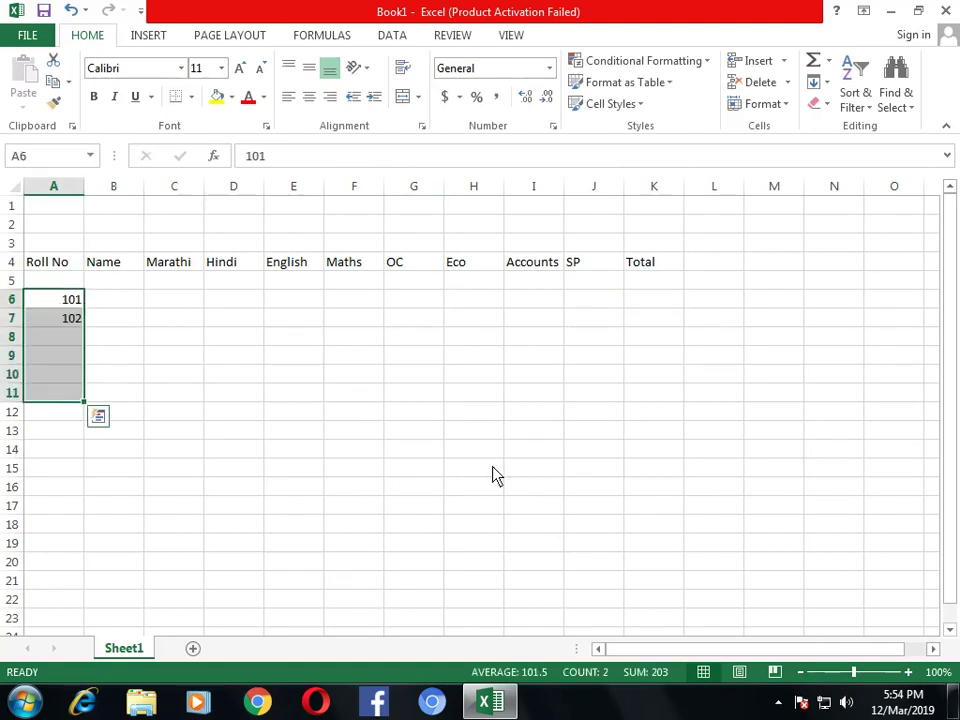
{"action": "left_click", "coordinate": [828, 88]}
{"action": "left_click", "coordinate": [855, 219]}
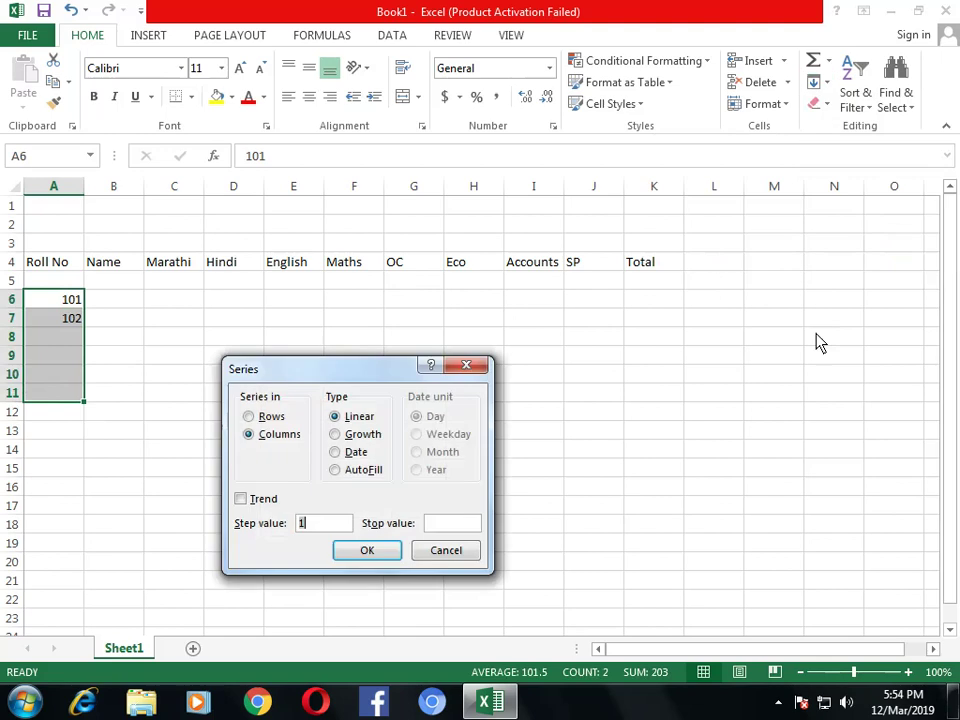
{"action": "left_click", "coordinate": [354, 476]}
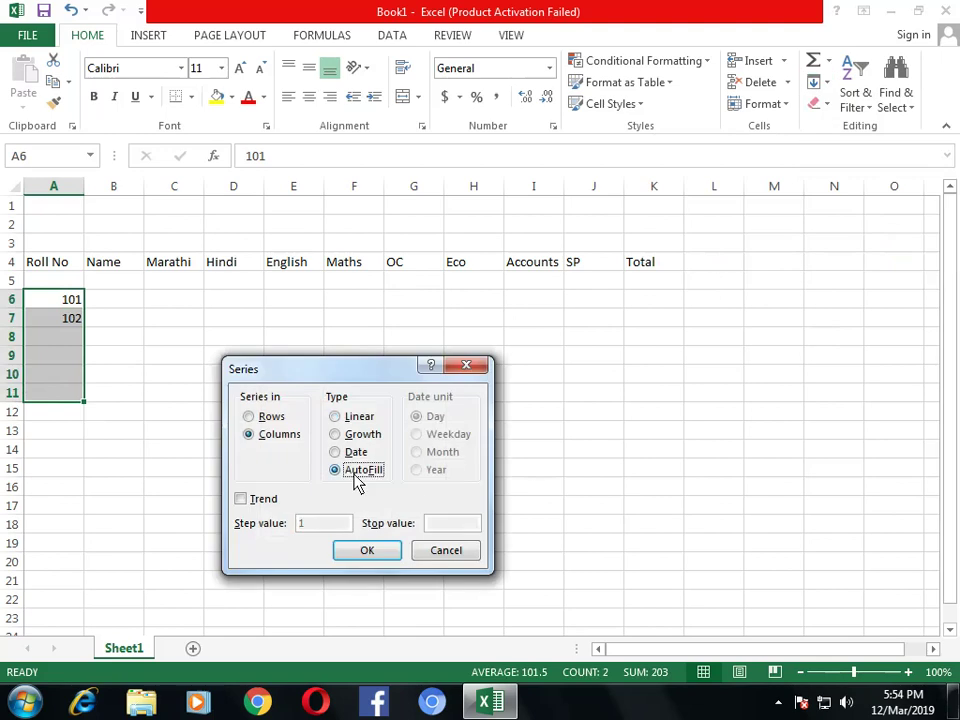
{"action": "left_click", "coordinate": [367, 550]}
{"action": "left_click", "coordinate": [240, 417]}
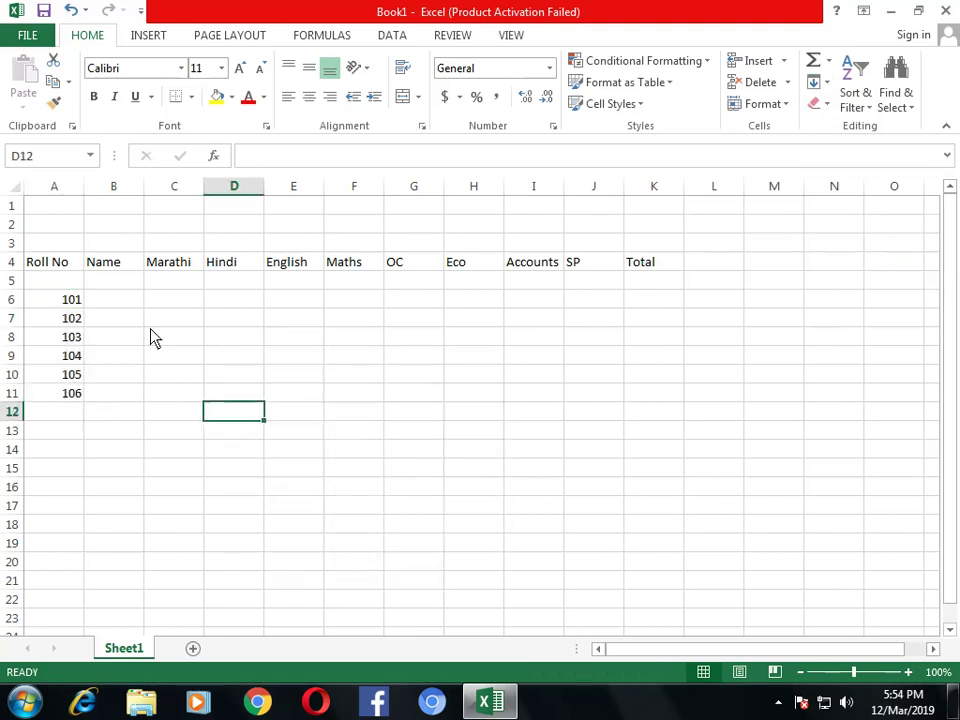
{"action": "left_click", "coordinate": [126, 306]}
- Enter the names Seeta, Geeta, Sunita, Yash, Mahesh and Suresh down B6:B11
{"action": "type", "text": "Seeta"}
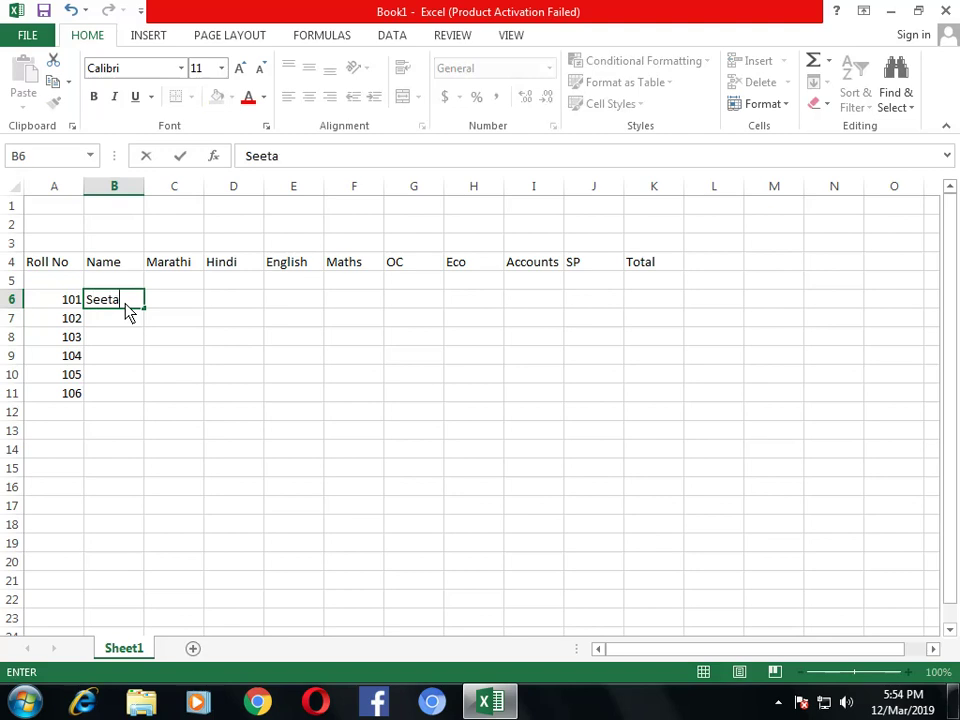
{"action": "key", "text": "Return"}
{"action": "type", "text": "Geeta"}
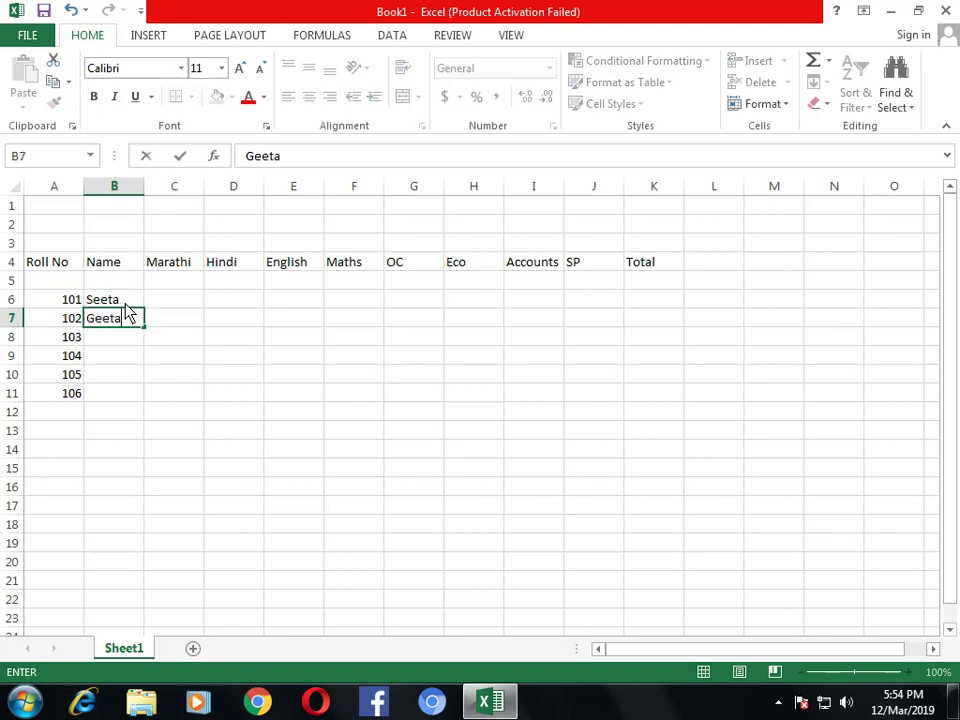
{"action": "key", "text": "Return"}
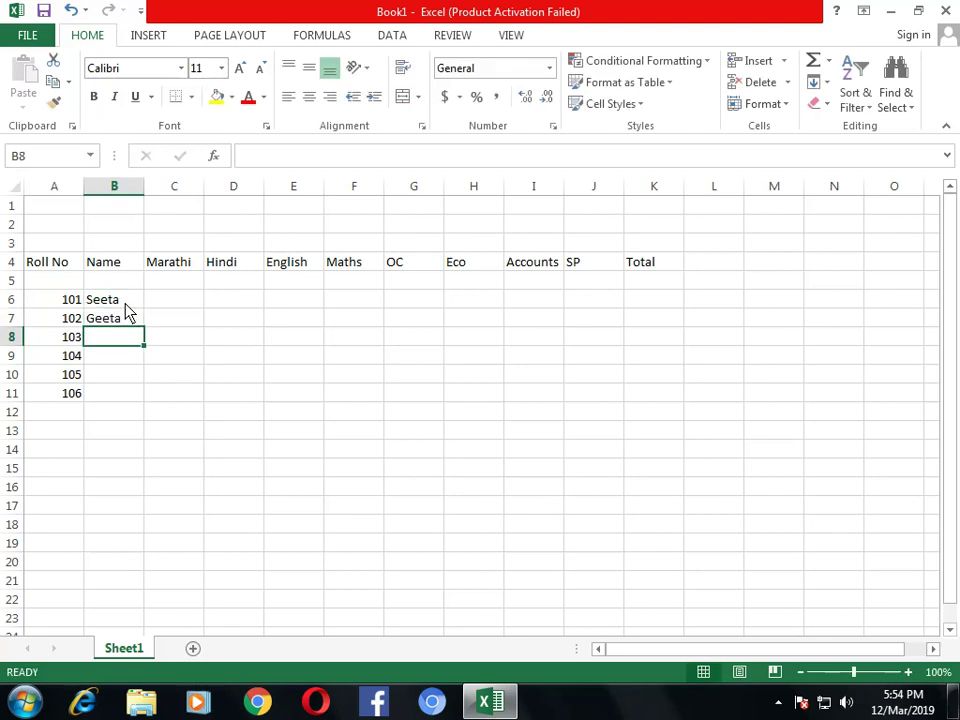
{"action": "type", "text": "Sunita"}
{"action": "key", "text": "Return"}
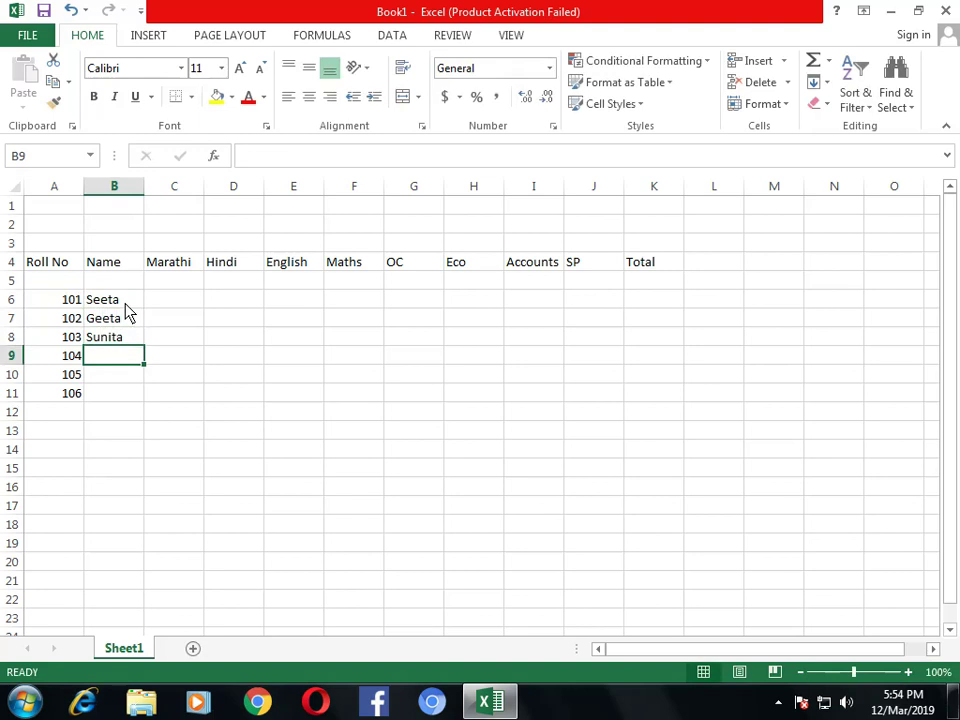
{"action": "type", "text": "Yash"}
{"action": "key", "text": "Return"}
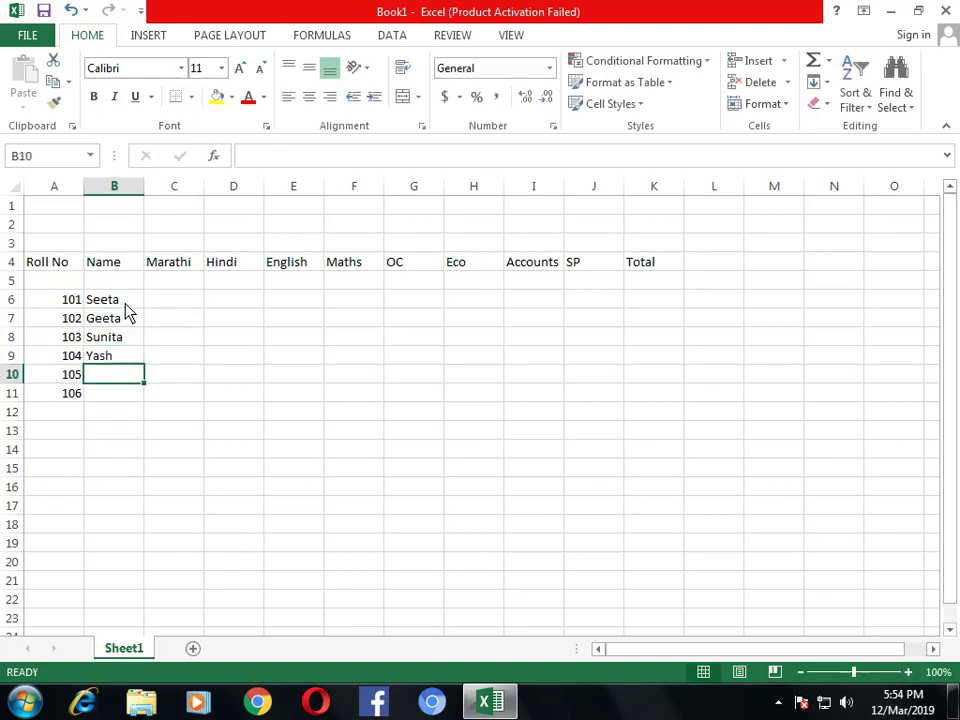
{"action": "type", "text": "Mahesh"}
{"action": "key", "text": "Return"}
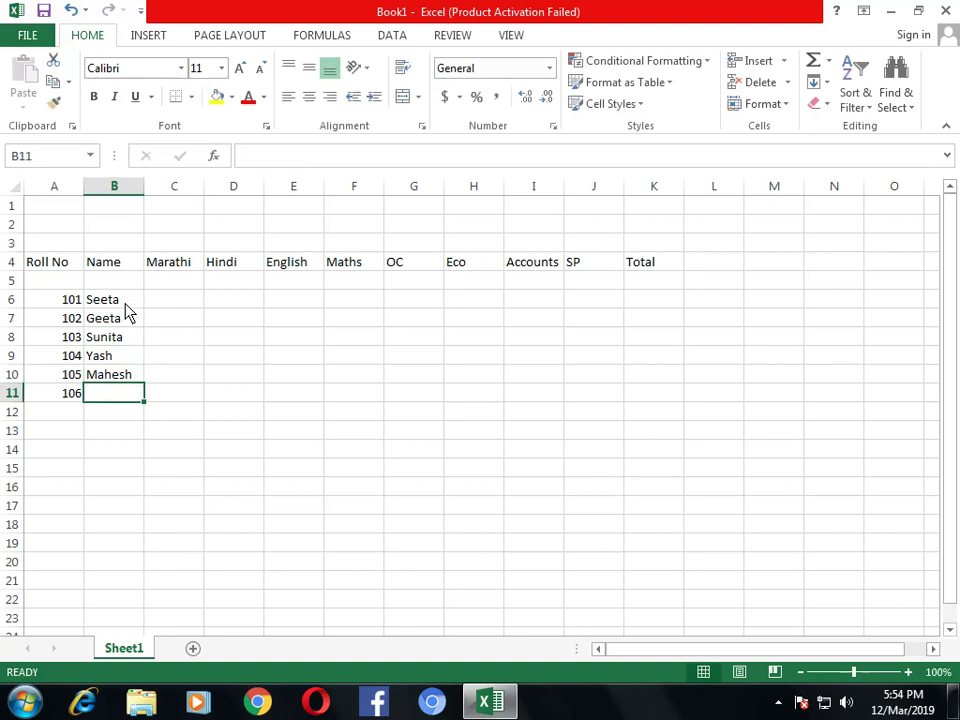
{"action": "type", "text": "Suresh"}
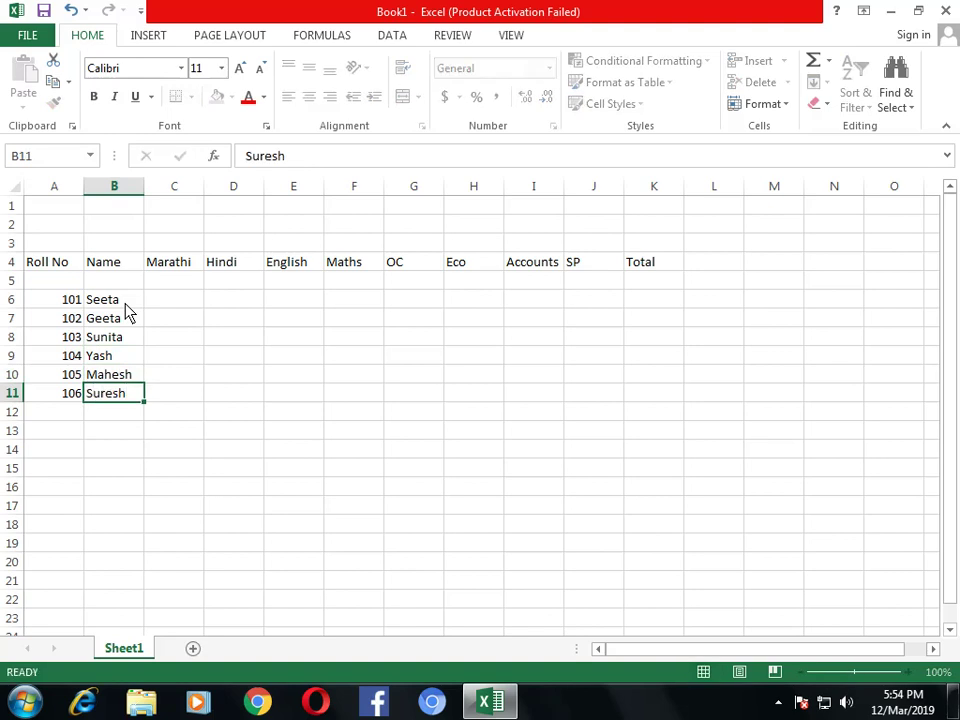
{"action": "key", "text": "ctrl+Return"}
{"action": "key", "text": "Up"}
{"action": "key", "text": "Up"}
{"action": "key", "text": "Up"}
{"action": "key", "text": "Up"}
{"action": "key", "text": "Right"}
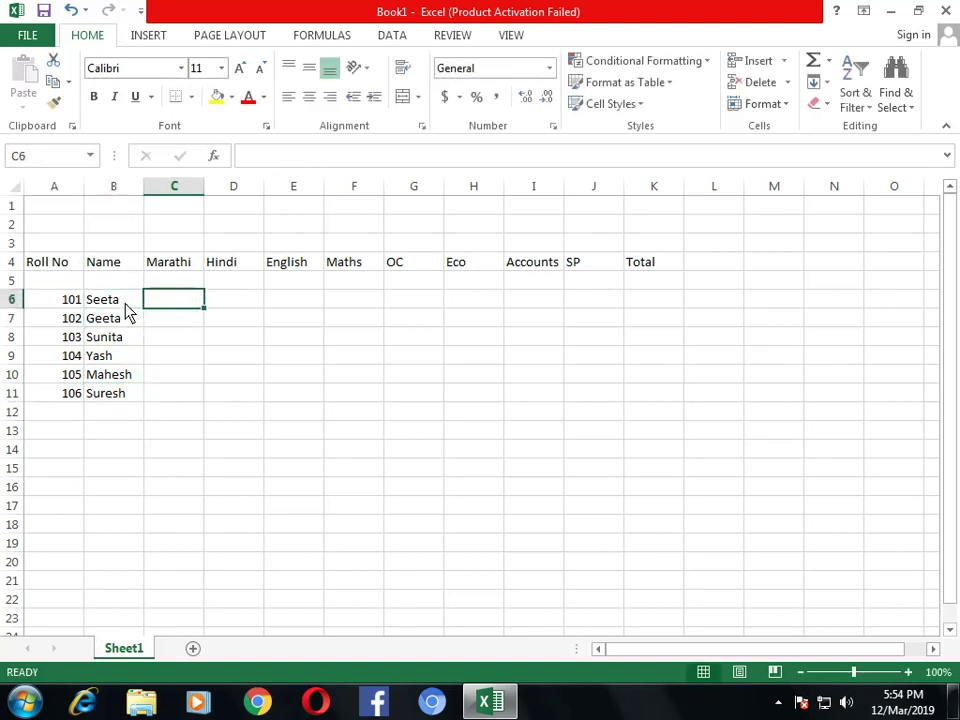
- Enter the Marathi marks 55, 65, 70, 71 and 90 down the column
{"action": "type", "text": "55"}
{"action": "key", "text": "Return"}
{"action": "type", "text": "65"}
{"action": "key", "text": "Return"}
{"action": "type", "text": "72 "}
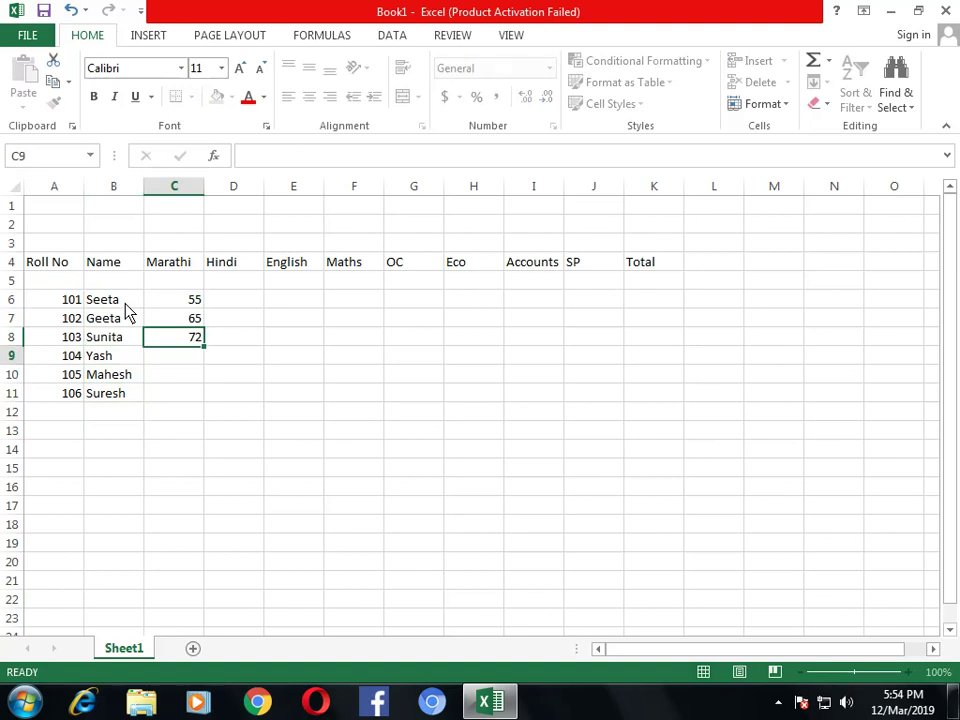
{"action": "type", "text": "70"}
{"action": "key", "text": "Return"}
{"action": "type", "text": "71"}
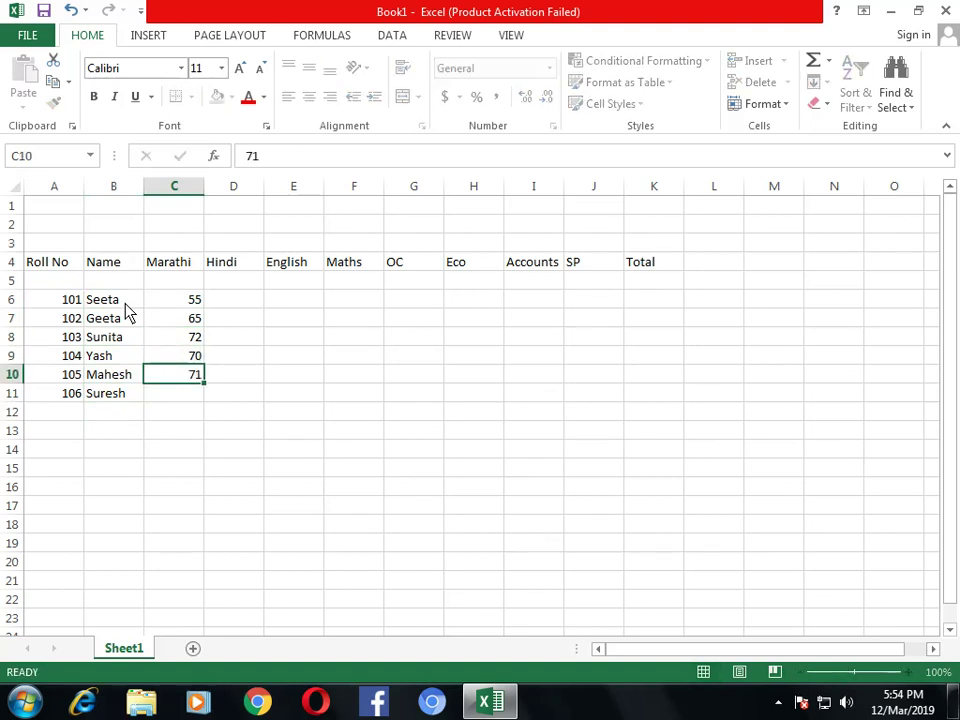
{"action": "key", "text": "Return"}
{"action": "type", "text": "90"}
{"action": "key", "text": "Return"}
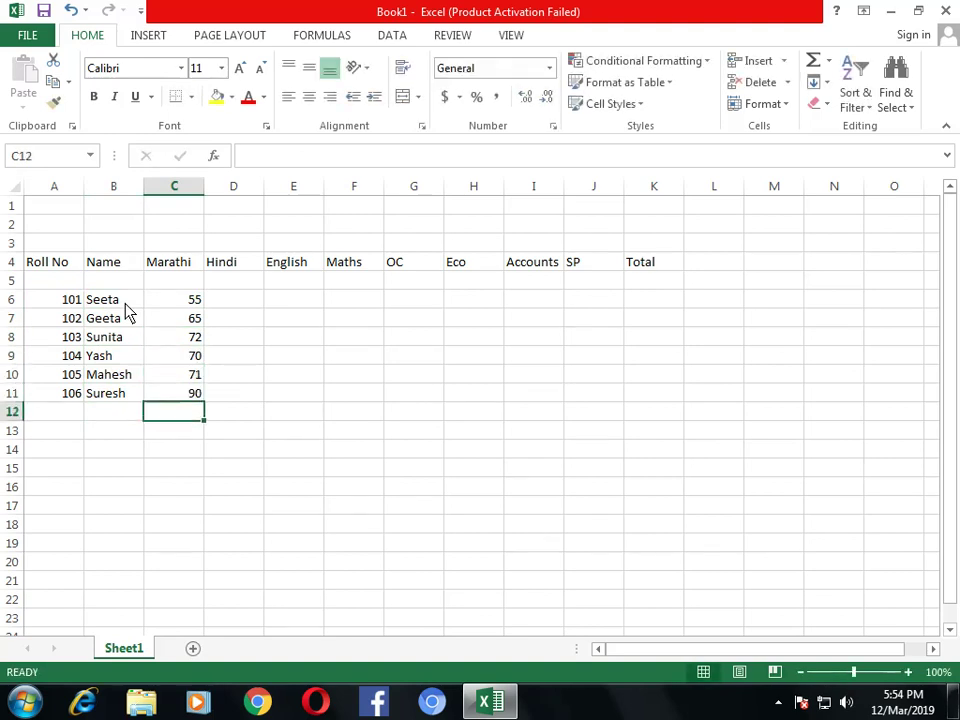
- Fill the Hindi column with marks 55, 65, 72, 71, 47 and 49
{"action": "key", "text": "Up"}
{"action": "key", "text": "ctrl+Up"}
{"action": "key", "text": "Right"}
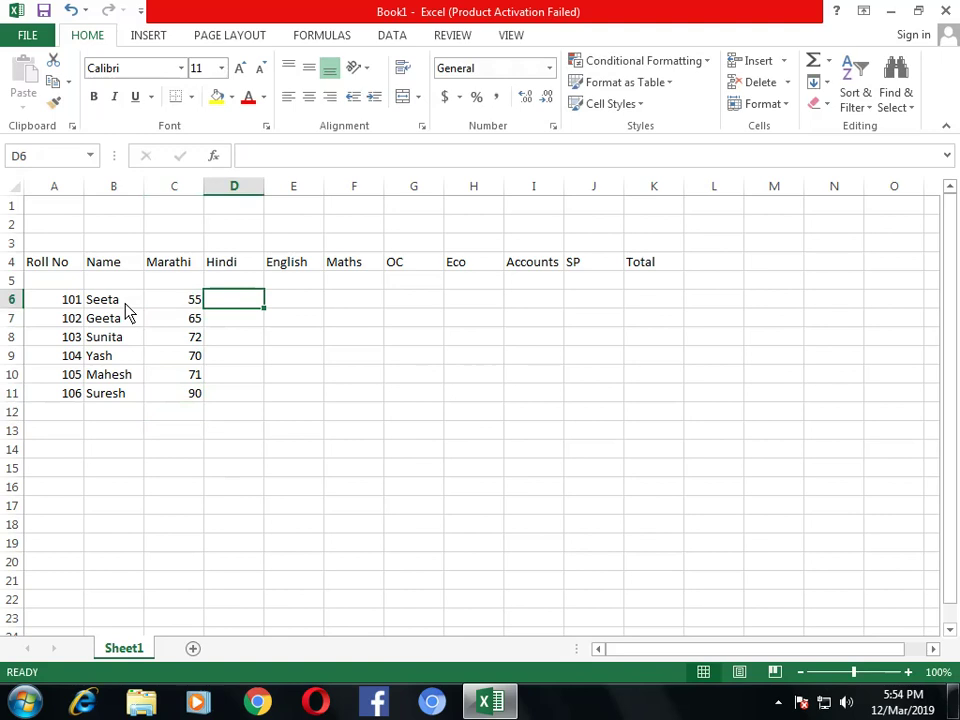
{"action": "type", "text": "55"}
{"action": "key", "text": "Return"}
{"action": "type", "text": "65"}
{"action": "key", "text": "Return"}
{"action": "type", "text": "72"}
{"action": "key", "text": "Return"}
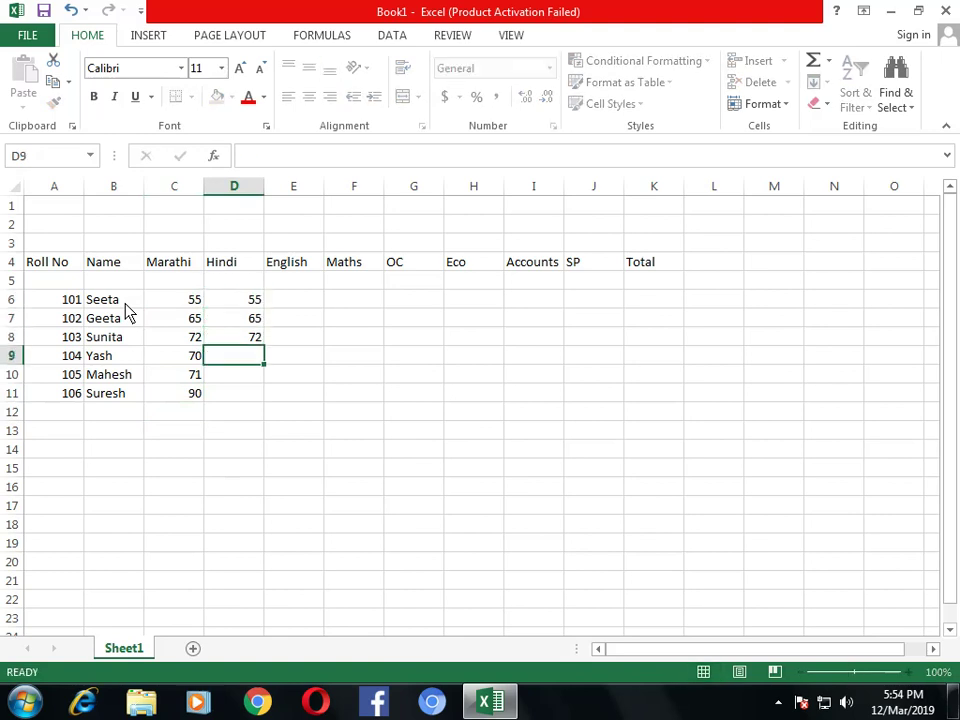
{"action": "type", "text": "71"}
{"action": "key", "text": "Return"}
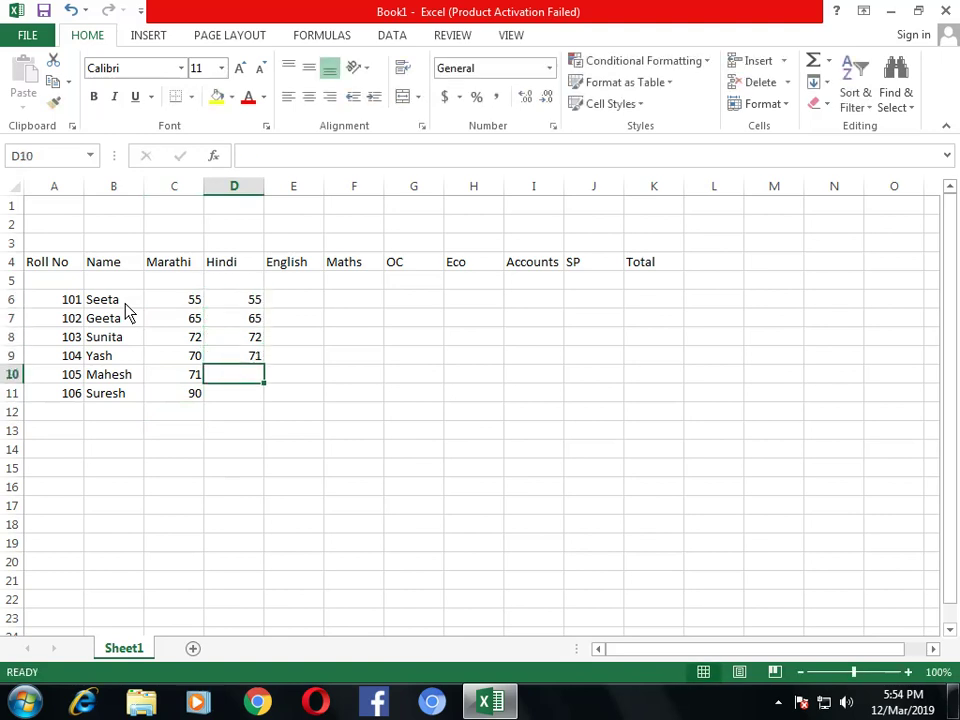
{"action": "type", "text": "47"}
{"action": "key", "text": "Return"}
{"action": "type", "text": "49"}
{"action": "key", "text": "ctrl+Return"}
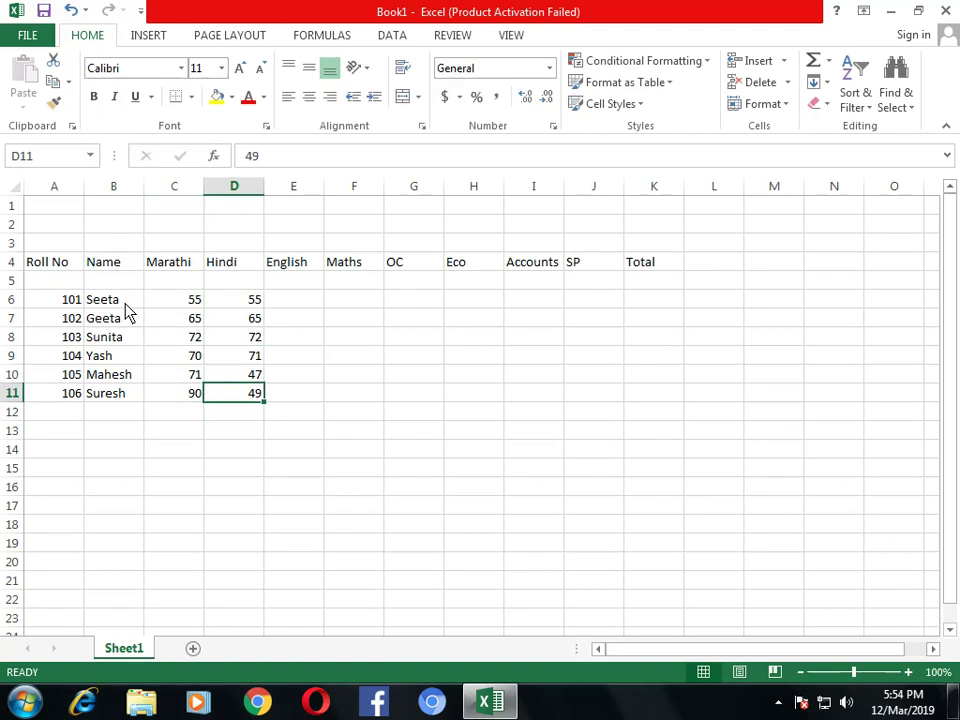
- Fill the English column with marks 55, 65, 72, 70, 65 and 71
{"action": "key", "text": "Up"}
{"action": "key", "text": "Up"}
{"action": "key", "text": "Up"}
{"action": "key", "text": "Up"}
{"action": "key", "text": "Up"}
{"action": "key", "text": "Right"}
{"action": "type", "text": "5"}
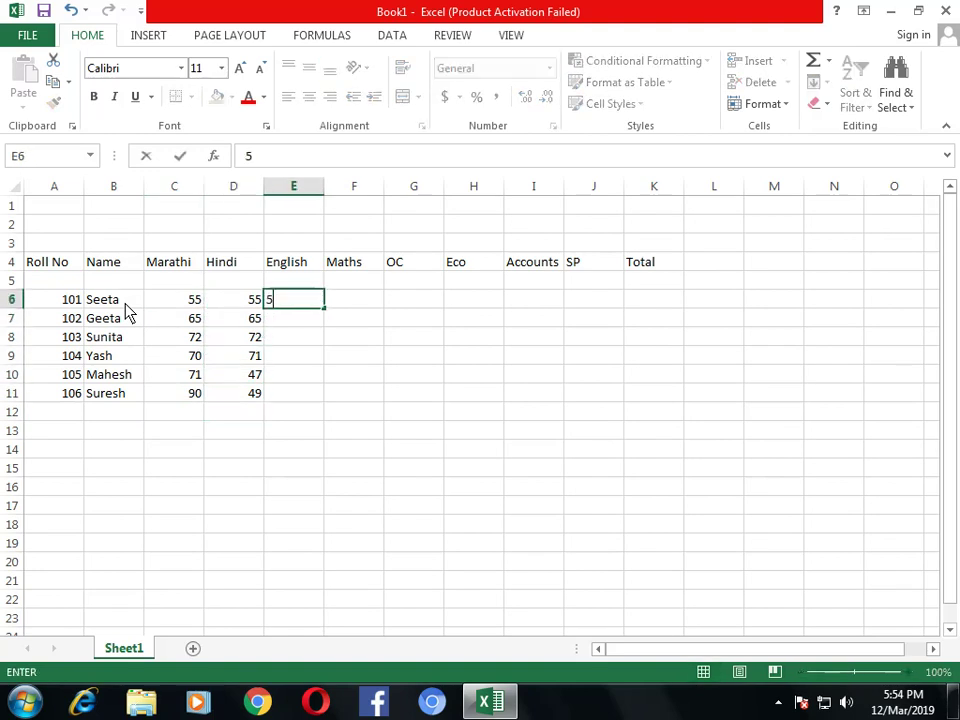
{"action": "type", "text": "5"}
{"action": "key", "text": "Return"}
{"action": "type", "text": "65"}
{"action": "key", "text": "Return"}
{"action": "type", "text": "72"}
{"action": "key", "text": "Return"}
{"action": "type", "text": "7"}
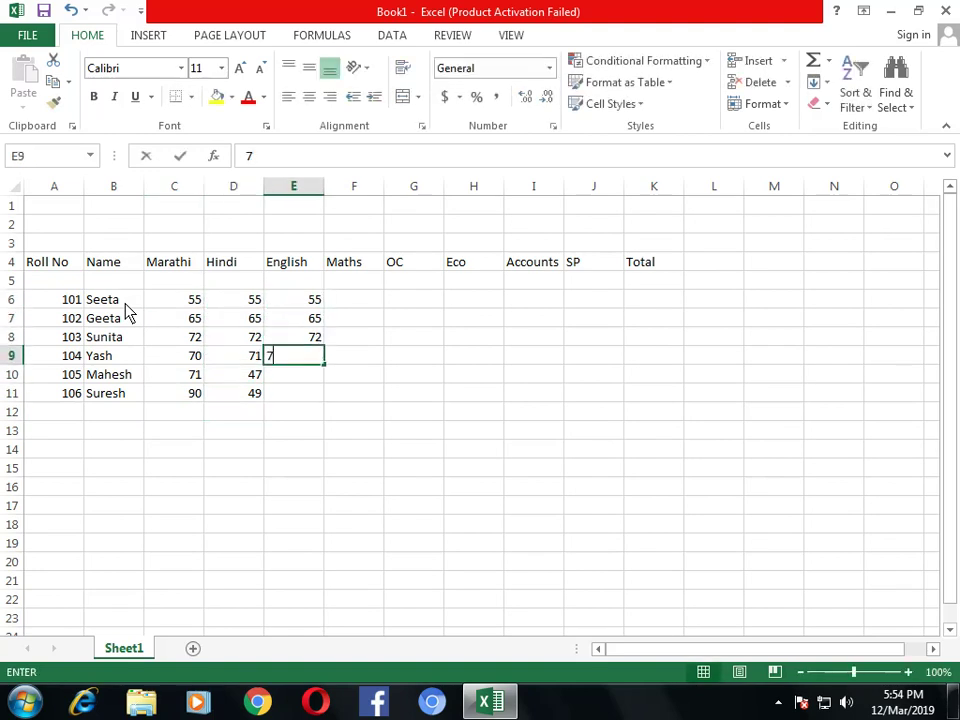
{"action": "type", "text": "0"}
{"action": "key", "text": "Return"}
{"action": "type", "text": "65"}
{"action": "key", "text": "Return"}
{"action": "type", "text": "7"}
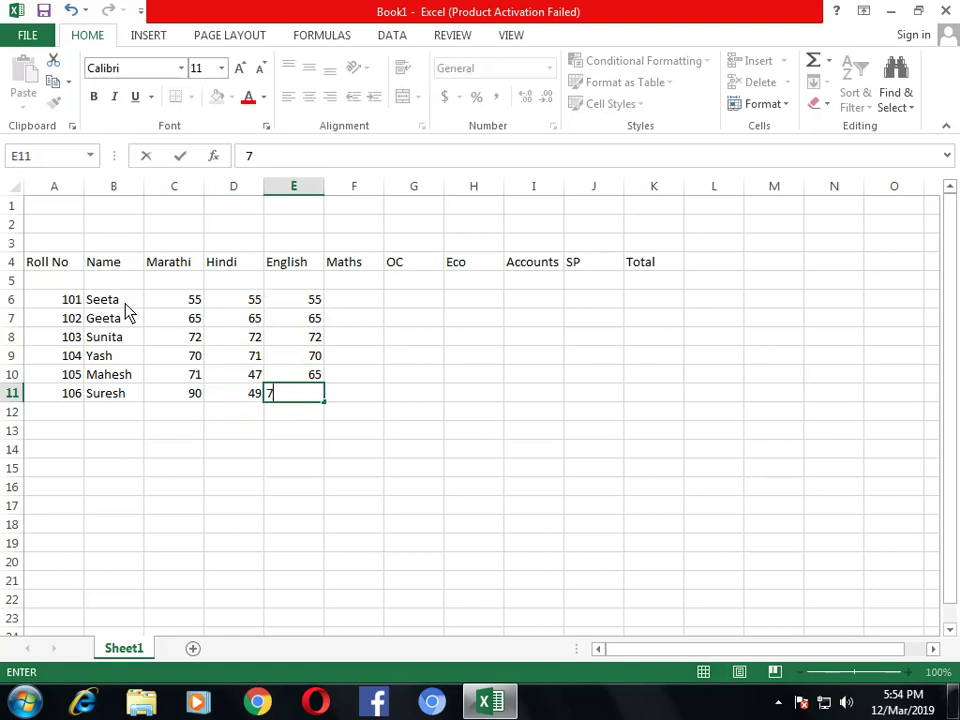
{"action": "type", "text": "1"}
{"action": "key", "text": "Return"}
- Fill the Maths column with marks 65, 74, 72, 84, 83 and 87
{"action": "key", "text": "Up"}
{"action": "key", "text": "Up"}
{"action": "key", "text": "Up"}
{"action": "key", "text": "Up"}
{"action": "key", "text": "Up"}
{"action": "key", "text": "Right"}
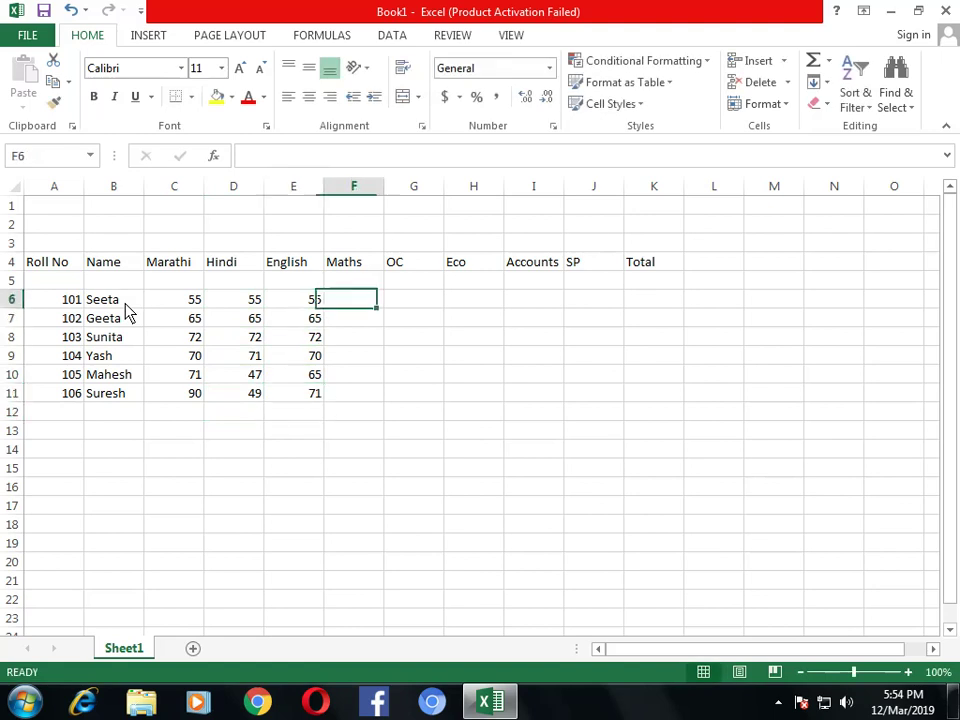
{"action": "type", "text": "65"}
{"action": "key", "text": "Return"}
{"action": "type", "text": "74"}
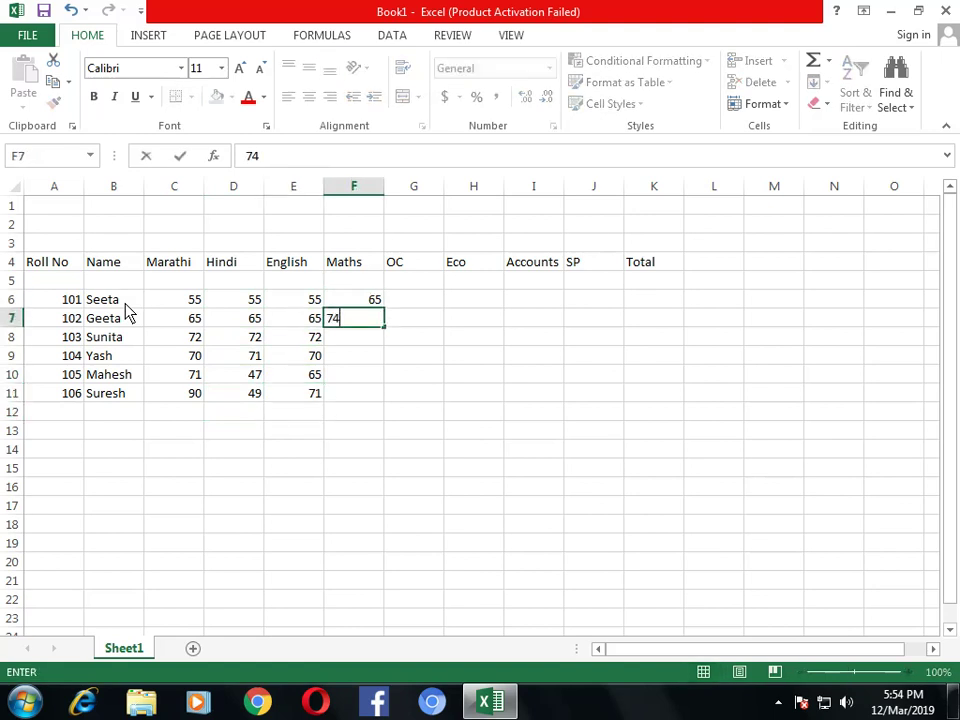
{"action": "key", "text": "Return"}
{"action": "type", "text": "72"}
{"action": "key", "text": "Return"}
{"action": "type", "text": "84"}
{"action": "key", "text": "Return"}
{"action": "type", "text": "83"}
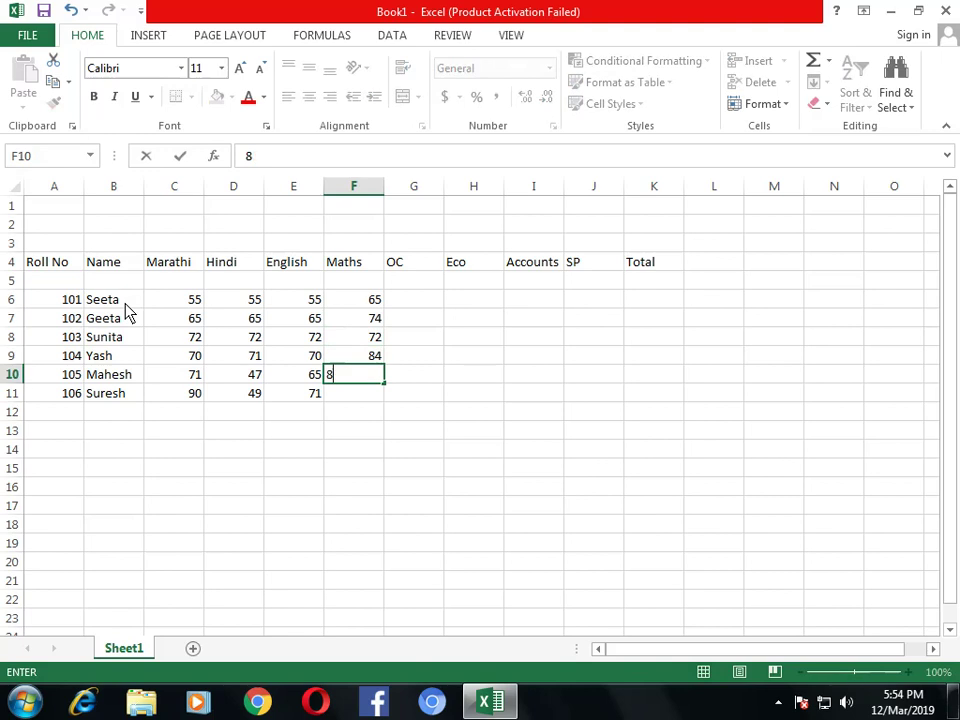
{"action": "key", "text": "Return"}
{"action": "type", "text": "87"}
{"action": "key", "text": "Return"}
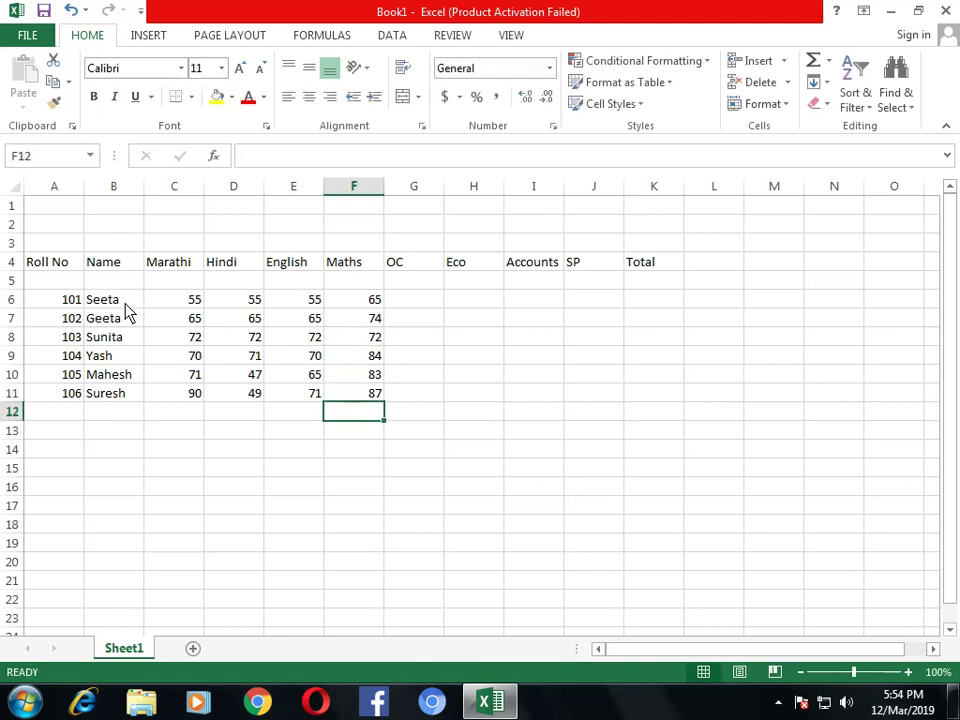
- Fill the OC column with marks 85, 64, 67, 69, 68 and 67
{"action": "key", "text": "Up"}
{"action": "key", "text": "Up"}
{"action": "key", "text": "Up"}
{"action": "key", "text": "Up"}
{"action": "key", "text": "Up"}
{"action": "key", "text": "Down"}
{"action": "key", "text": "Right"}
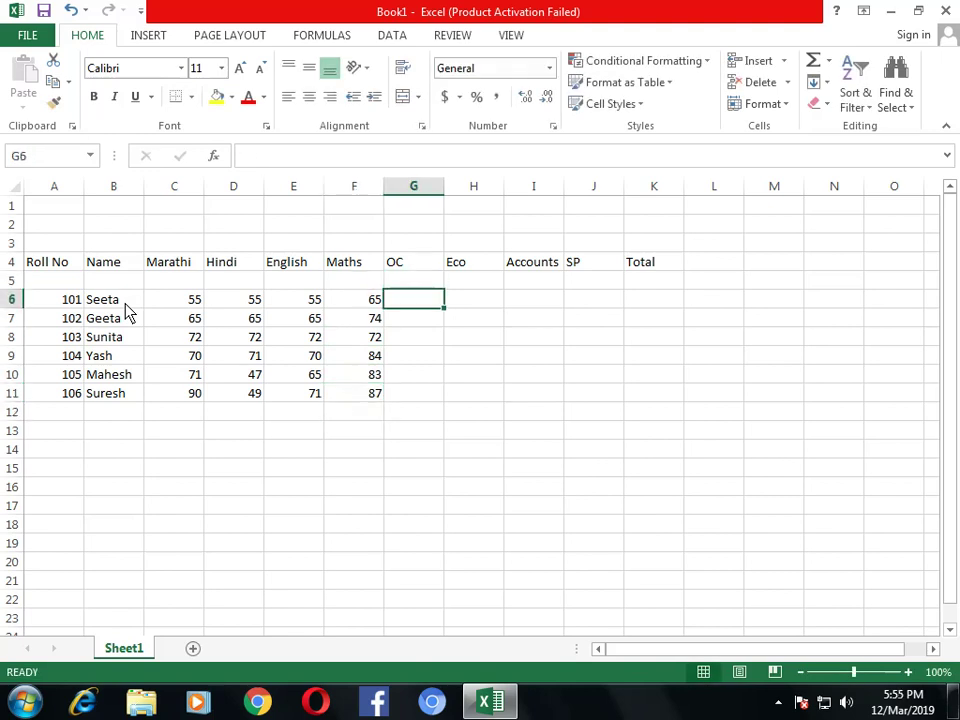
{"action": "type", "text": "85"}
{"action": "key", "text": "Return"}
{"action": "type", "text": "64"}
{"action": "key", "text": "Return"}
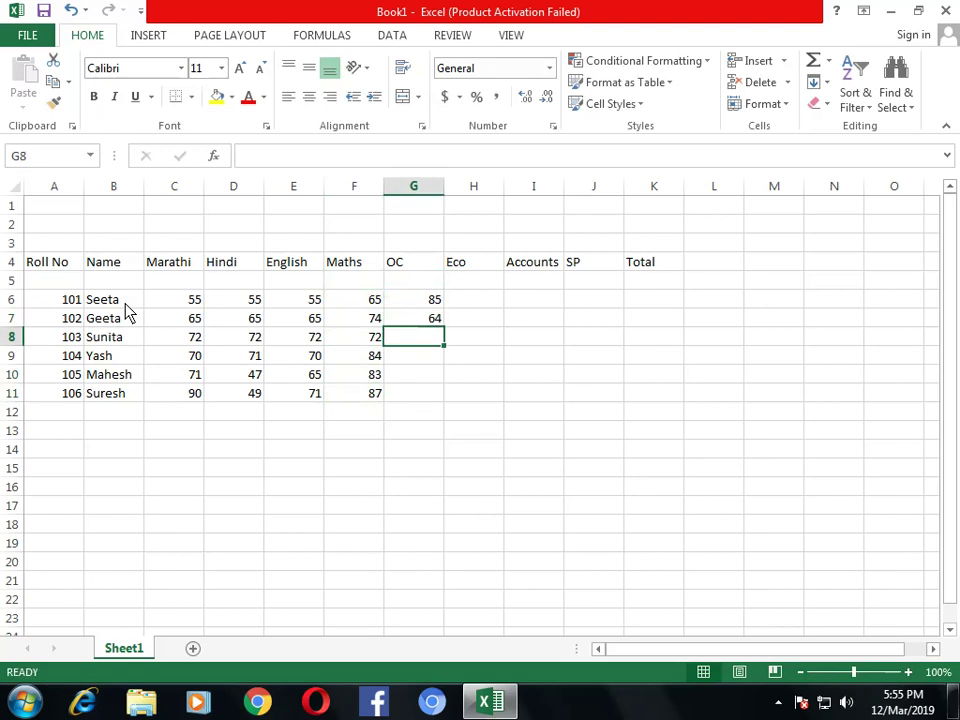
{"action": "type", "text": "67"}
{"action": "key", "text": "Return"}
{"action": "type", "text": "9"}
{"action": "key", "text": "Return"}
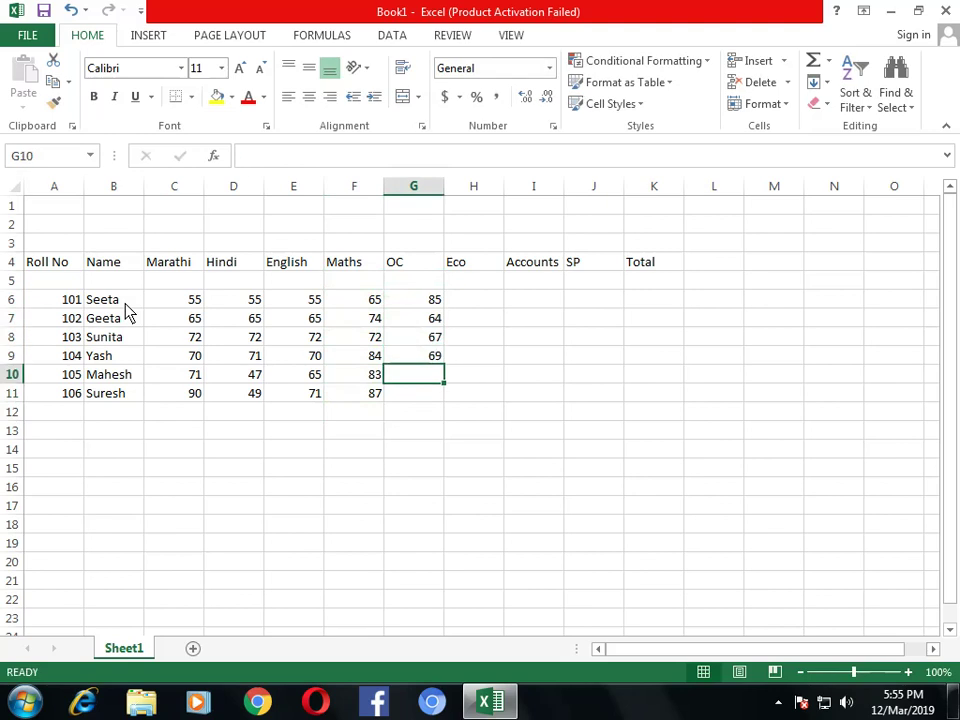
{"action": "type", "text": "68"}
{"action": "key", "text": "Return"}
{"action": "type", "text": "67"}
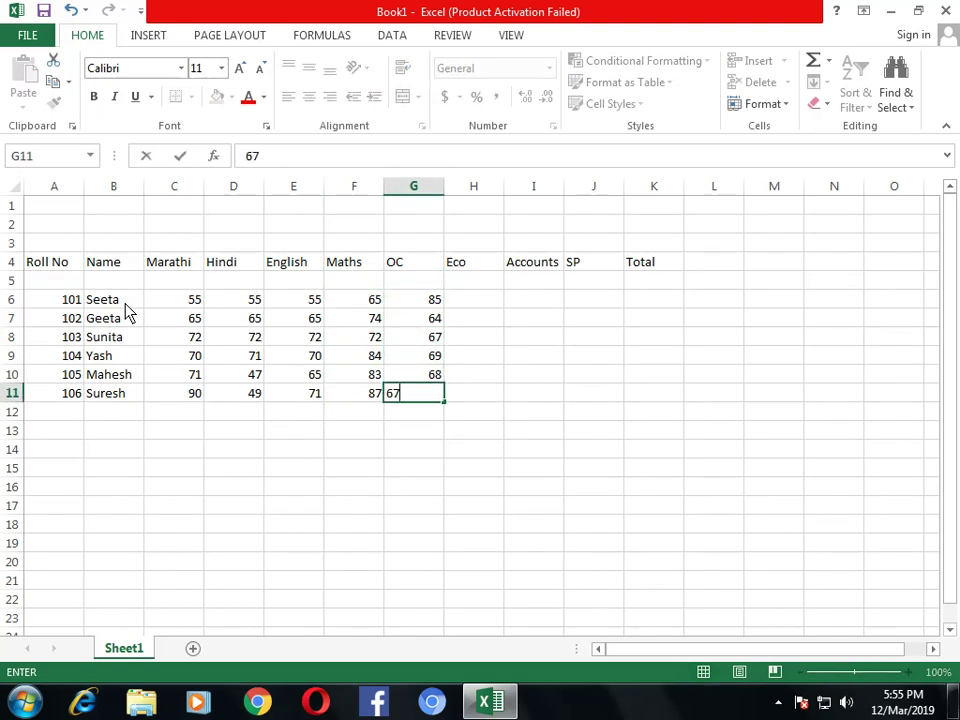
{"action": "key", "text": "Return"}
- Fill the Eco column with marks 74, 85, 64, 62, 61 and 68
{"action": "key", "text": "Up"}
{"action": "key", "text": "Up"}
{"action": "key", "text": "Up"}
{"action": "key", "text": "Up"}
{"action": "key", "text": "Up"}
{"action": "key", "text": "Up"}
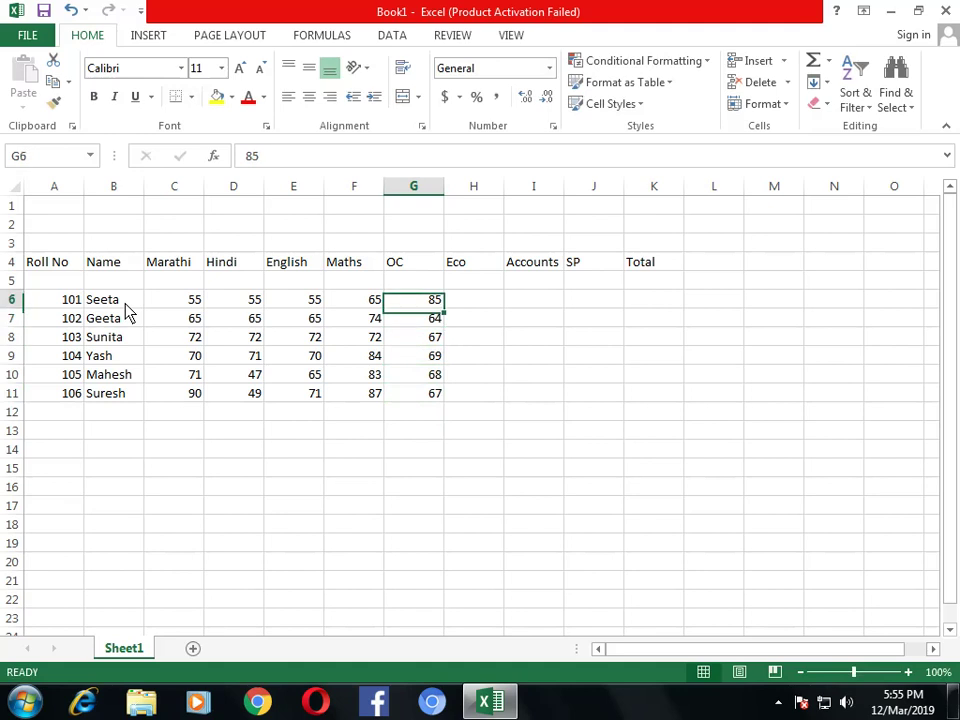
{"action": "key", "text": "Right"}
{"action": "type", "text": "74"}
{"action": "key", "text": "Return"}
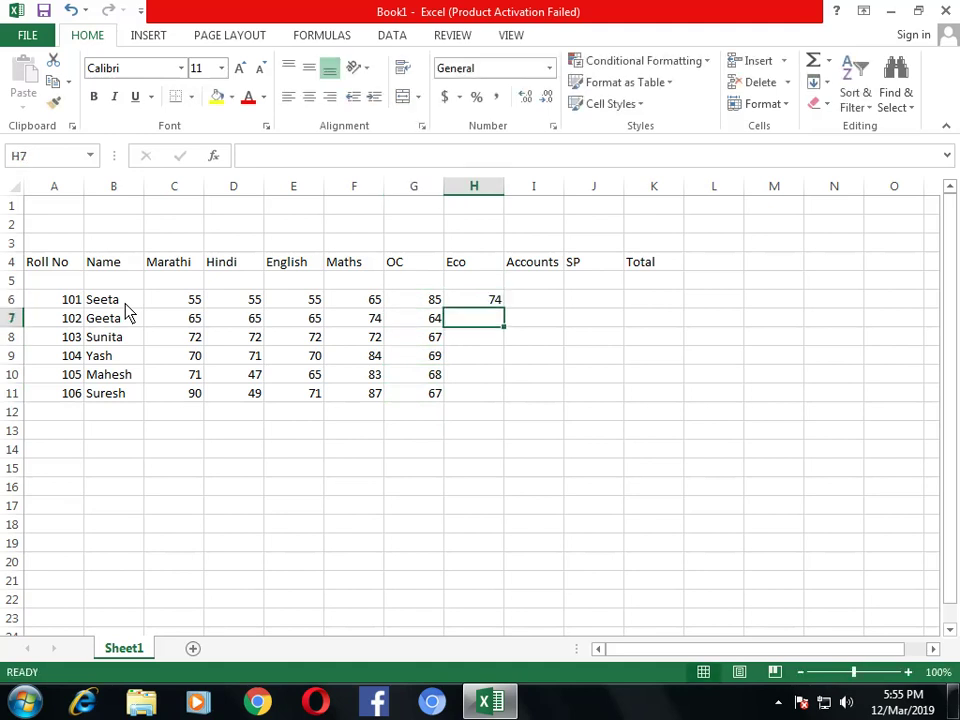
{"action": "type", "text": "85"}
{"action": "key", "text": "Return"}
{"action": "type", "text": "64"}
{"action": "key", "text": "Return"}
{"action": "type", "text": "62"}
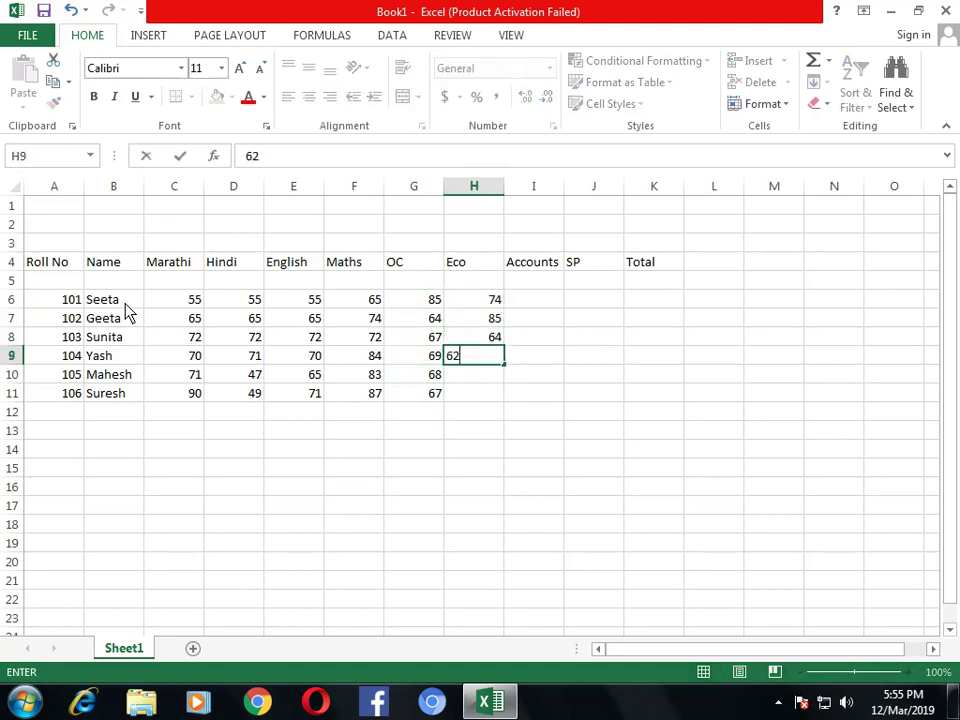
{"action": "key", "text": "Return"}
{"action": "type", "text": "61"}
{"action": "key", "text": "Return"}
{"action": "type", "text": "68"}
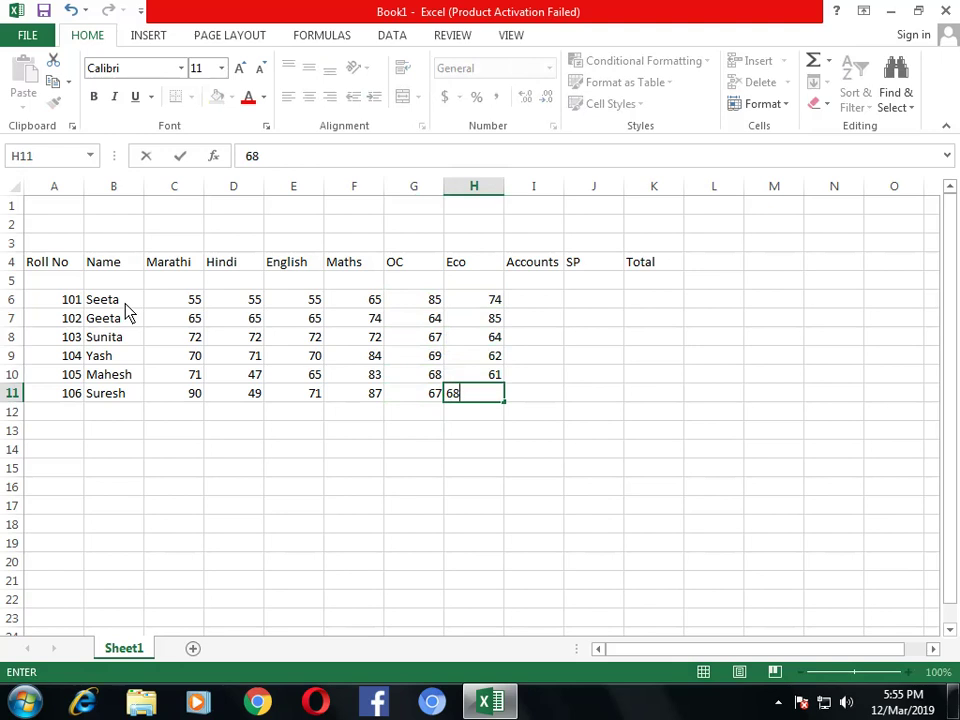
{"action": "key", "text": "Return"}
- Fill the Accounts column with marks 84, 86, 82, 81, 87 and 89
{"action": "key", "text": "Up"}
{"action": "key", "text": "Up"}
{"action": "key", "text": "Up"}
{"action": "key", "text": "Up"}
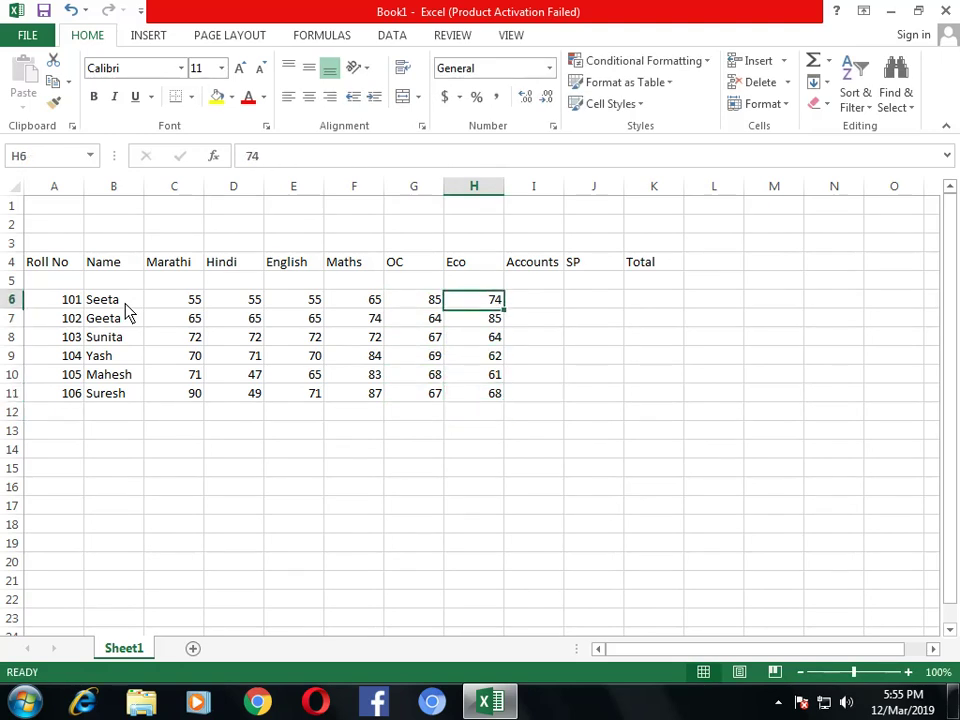
{"action": "key", "text": "Right"}
{"action": "type", "text": "84"}
{"action": "key", "text": "Return"}
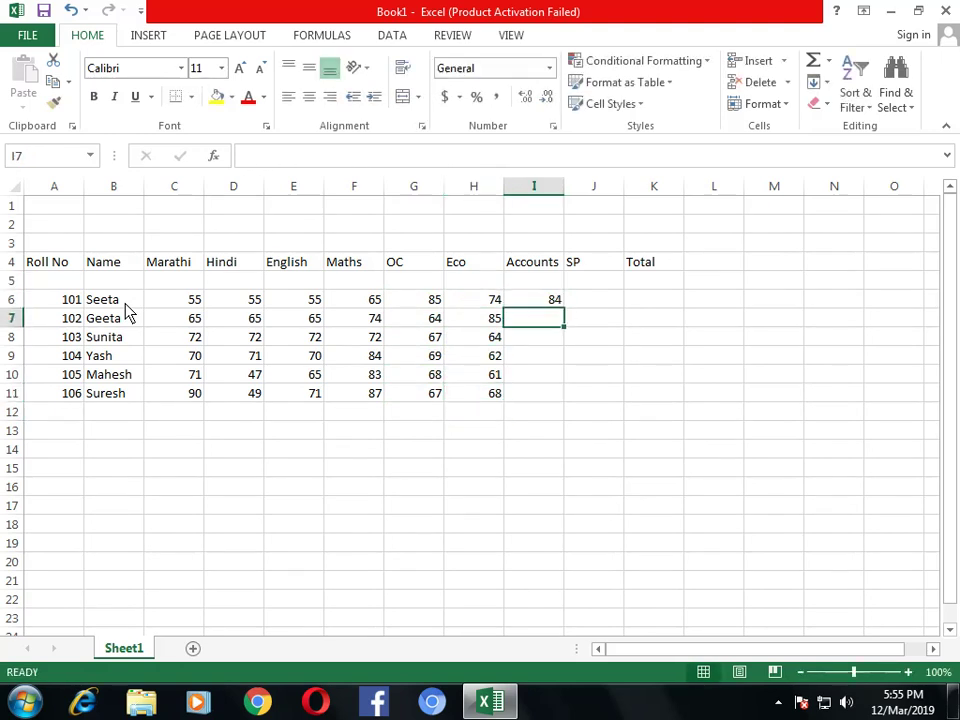
{"action": "type", "text": "86"}
{"action": "key", "text": "Return"}
{"action": "type", "text": "82"}
{"action": "key", "text": "Return"}
{"action": "type", "text": "8"}
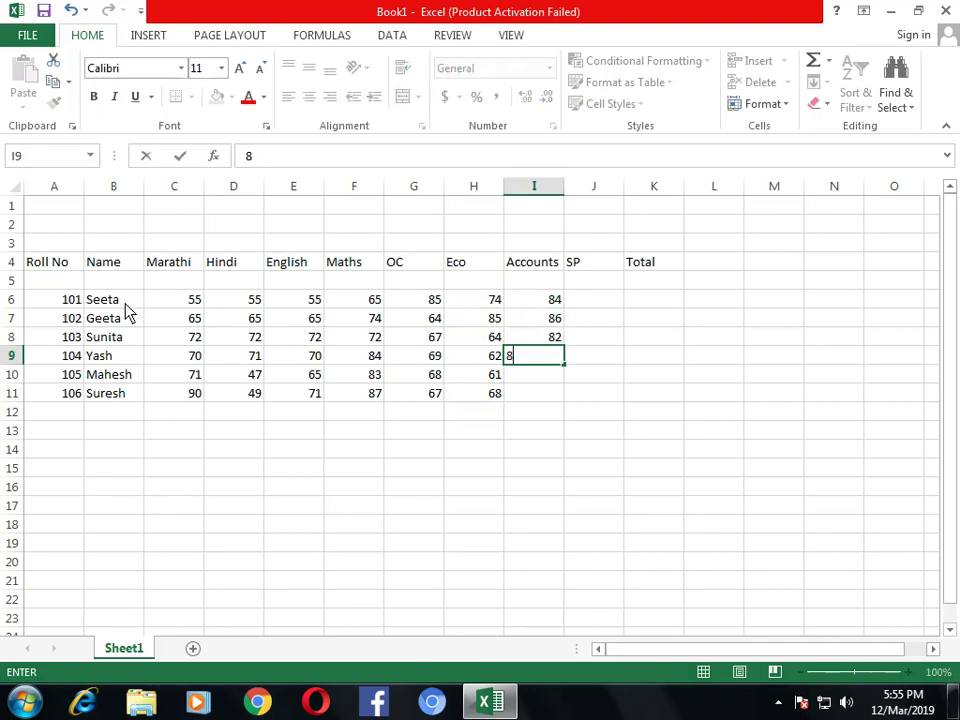
{"action": "type", "text": "1"}
{"action": "key", "text": "Return"}
{"action": "type", "text": "87"}
{"action": "key", "text": "Return"}
{"action": "type", "text": "89"}
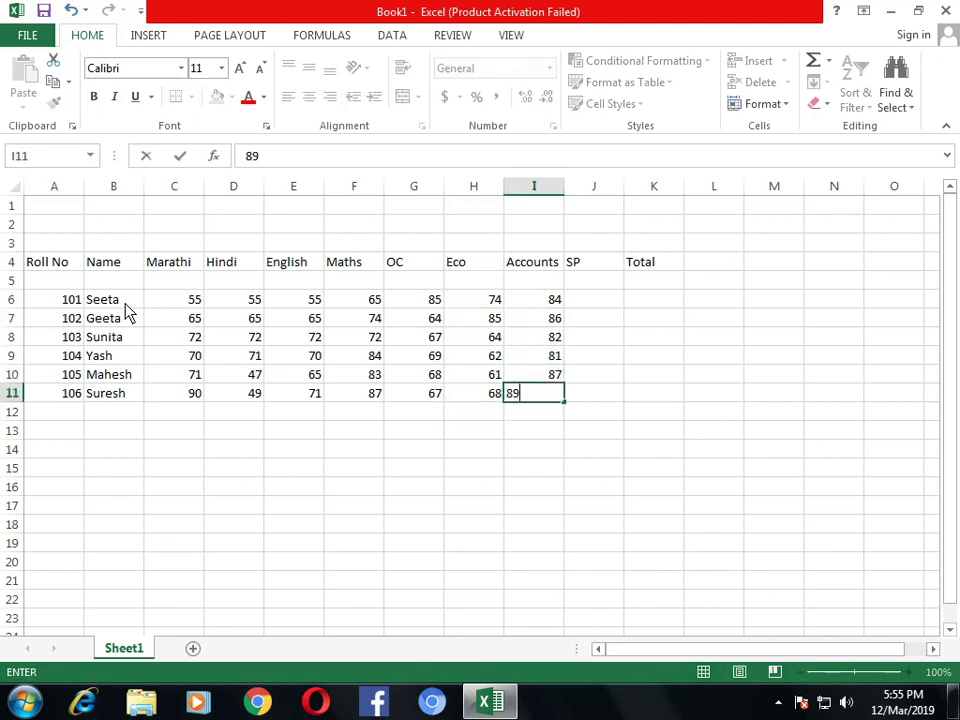
{"action": "key", "text": "Return"}
- Fill the SP column with marks 35, 45, 55, 64, 54 and 51, ending at K6
{"action": "key", "text": "Up"}
{"action": "key", "text": "ctrl+Up"}
{"action": "key", "text": "Right"}
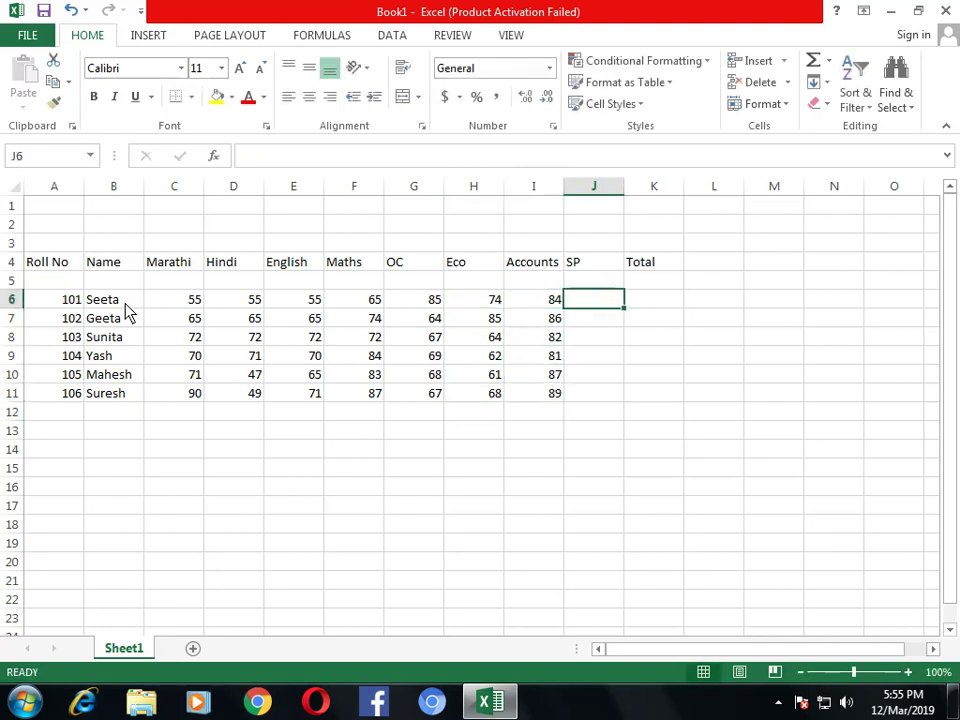
{"action": "type", "text": "35"}
{"action": "key", "text": "Return"}
{"action": "type", "text": "45"}
{"action": "key", "text": "Return"}
{"action": "type", "text": "55"}
{"action": "key", "text": "Return"}
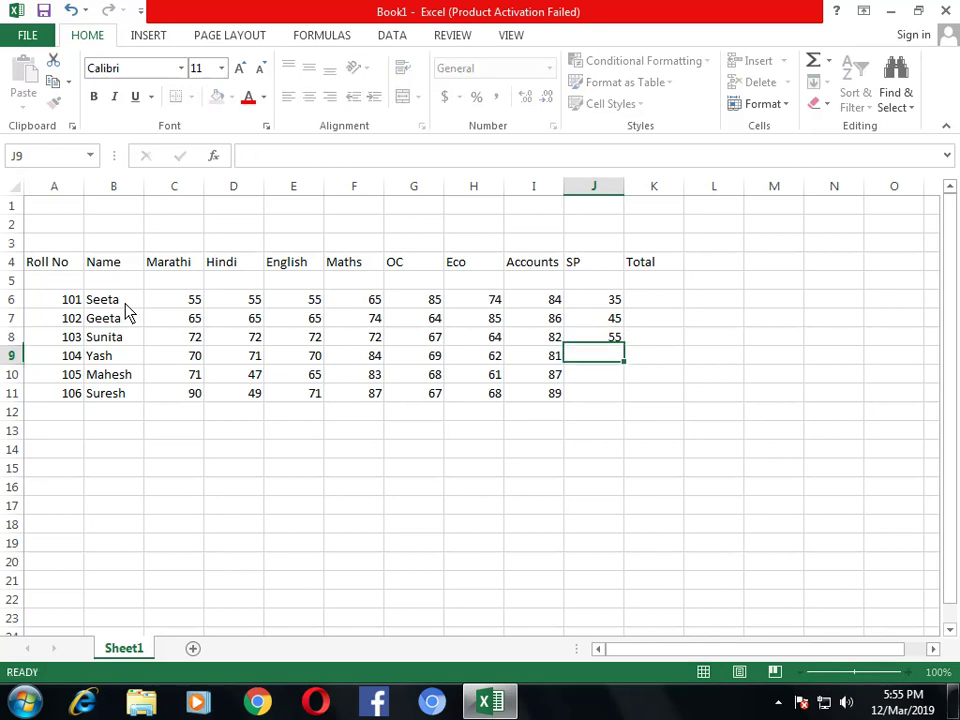
{"action": "type", "text": "64"}
{"action": "key", "text": "Return"}
{"action": "type", "text": "54"}
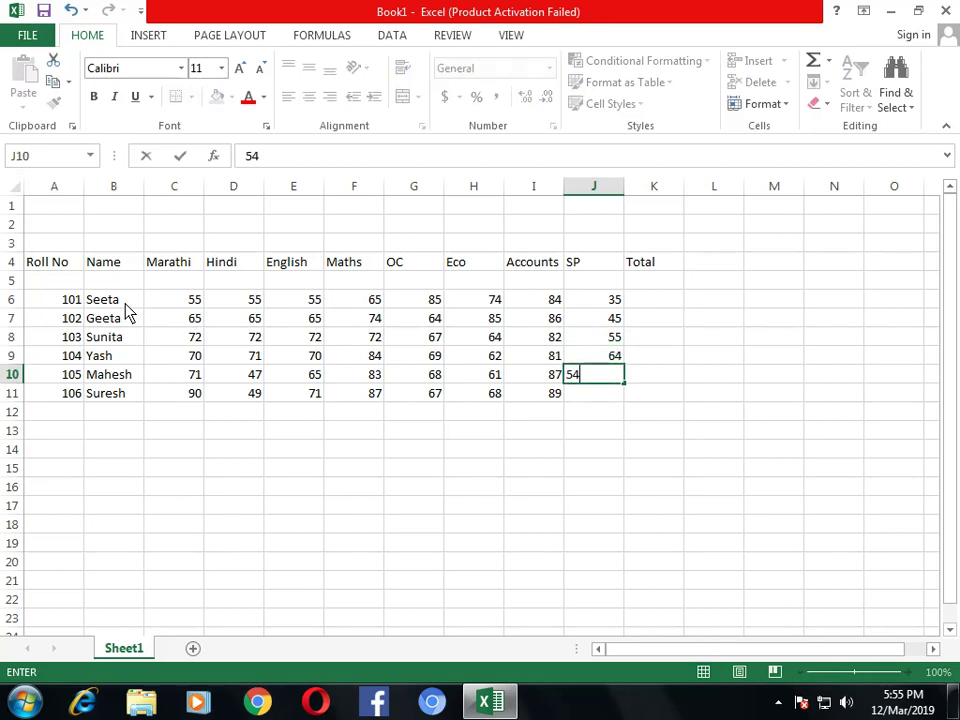
{"action": "key", "text": "Return"}
{"action": "type", "text": "51"}
{"action": "key", "text": "Return"}
{"action": "key", "text": "Up"}
{"action": "key", "text": "Up"}
{"action": "key", "text": "Up"}
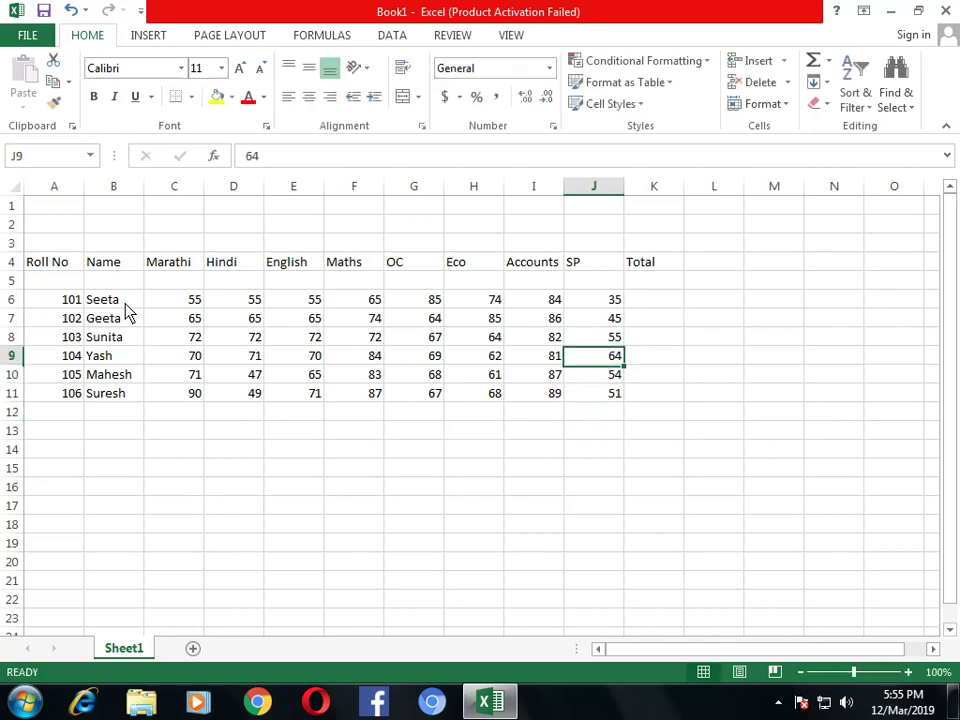
{"action": "key", "text": "Up"}
{"action": "key", "text": "Up"}
{"action": "key", "text": "Up"}
{"action": "key", "text": "Right"}
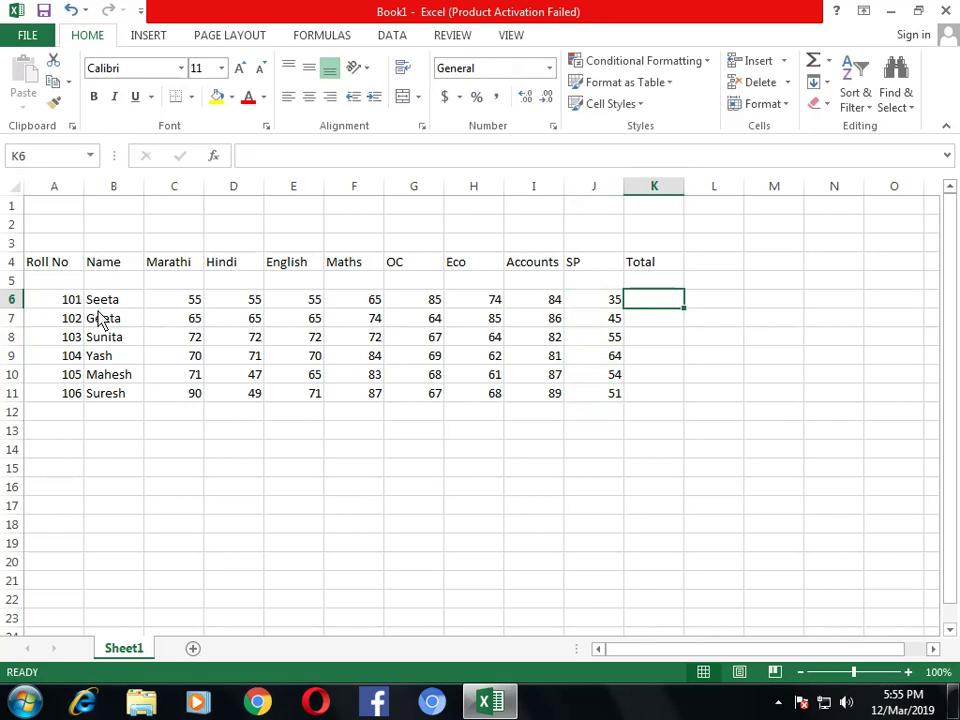
- Insert SUM totals for rows 6 and 7: K6 = 508 (C6:J6) and K7 = 549 (C7:J7)
{"action": "left_click", "coordinate": [324, 40]}
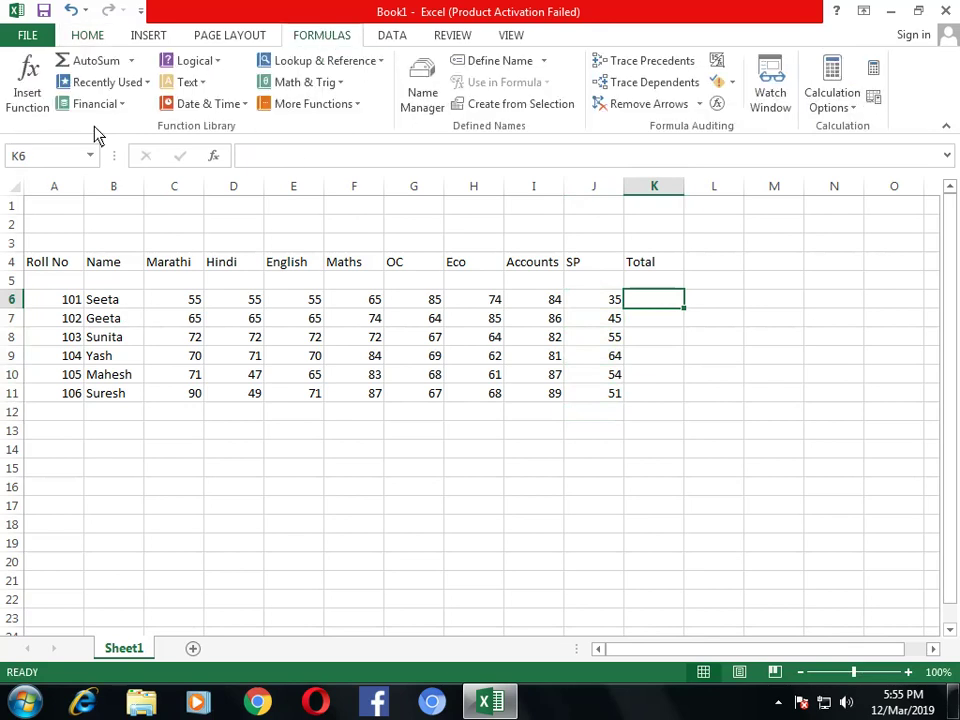
{"action": "left_click", "coordinate": [27, 88]}
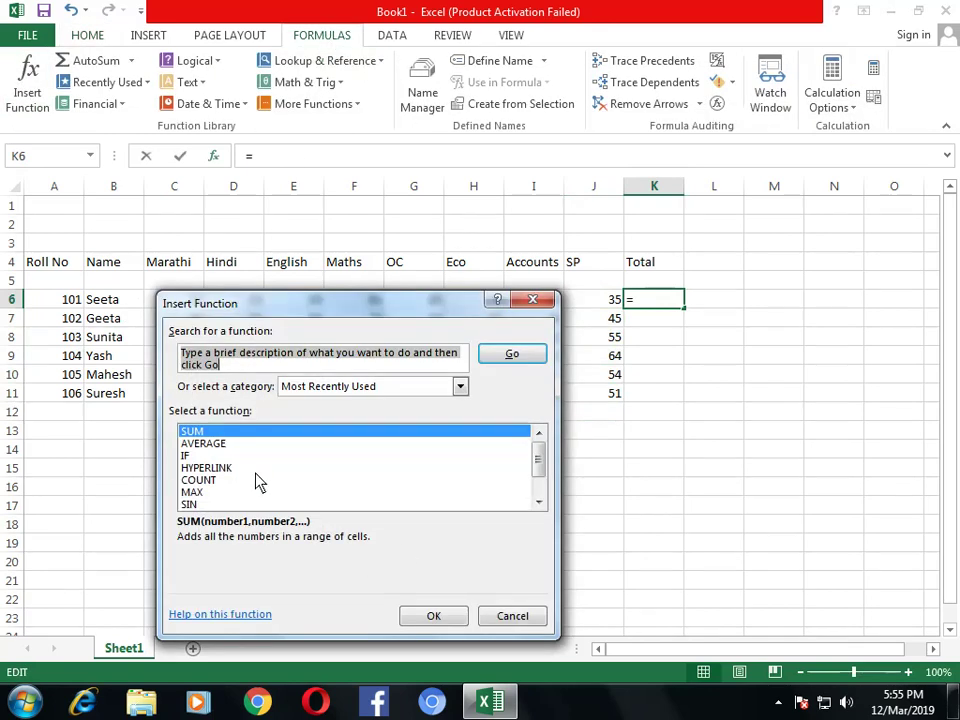
{"action": "left_click", "coordinate": [433, 616]}
{"action": "left_click_drag", "start_coordinate": [371, 326], "coordinate": [380, 385]}
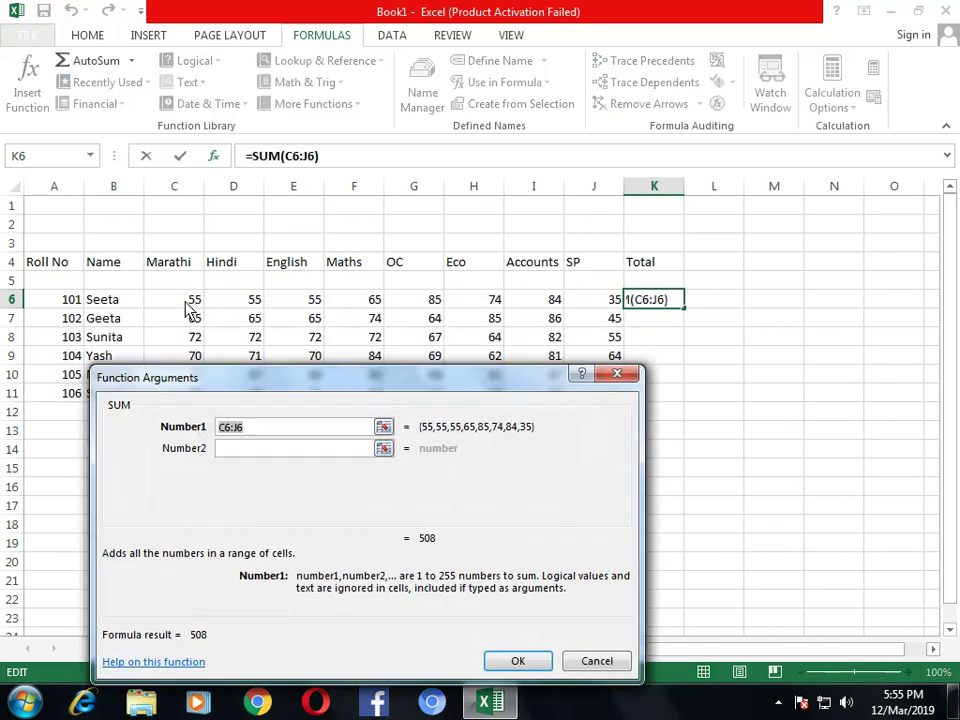
{"action": "left_click_drag", "start_coordinate": [187, 308], "coordinate": [590, 306]}
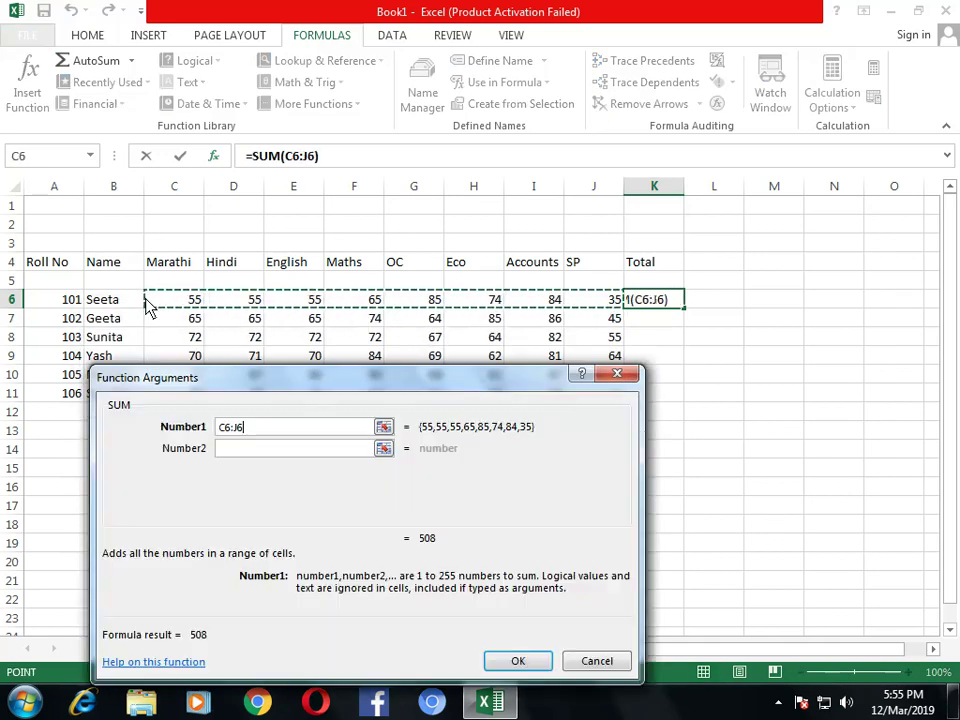
{"action": "left_click", "coordinate": [518, 661]}
{"action": "left_click", "coordinate": [668, 322]}
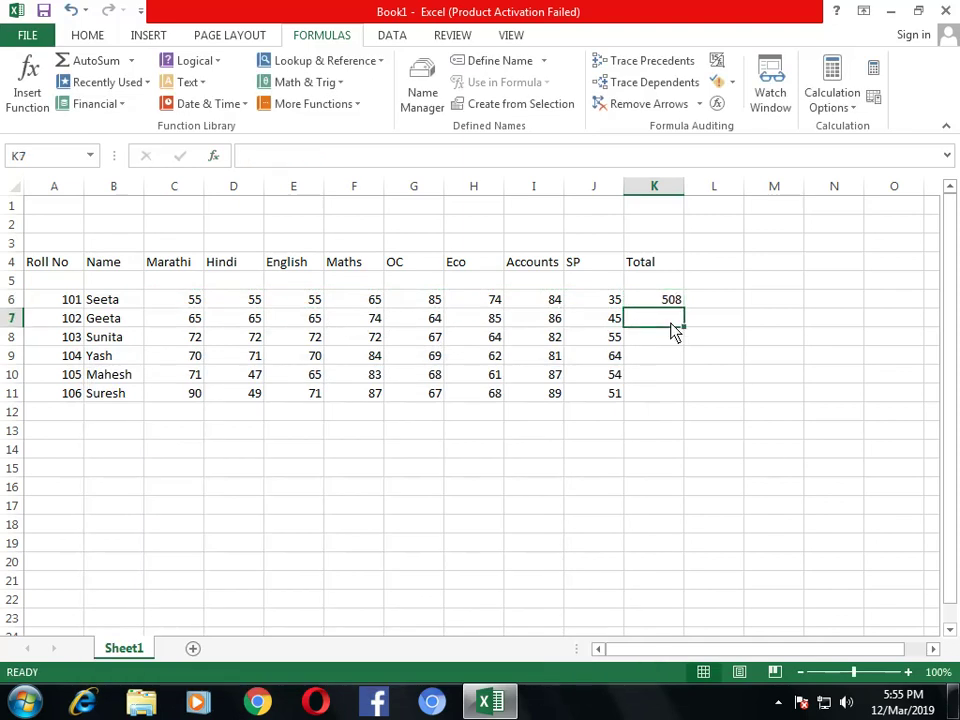
{"action": "left_click", "coordinate": [27, 82]}
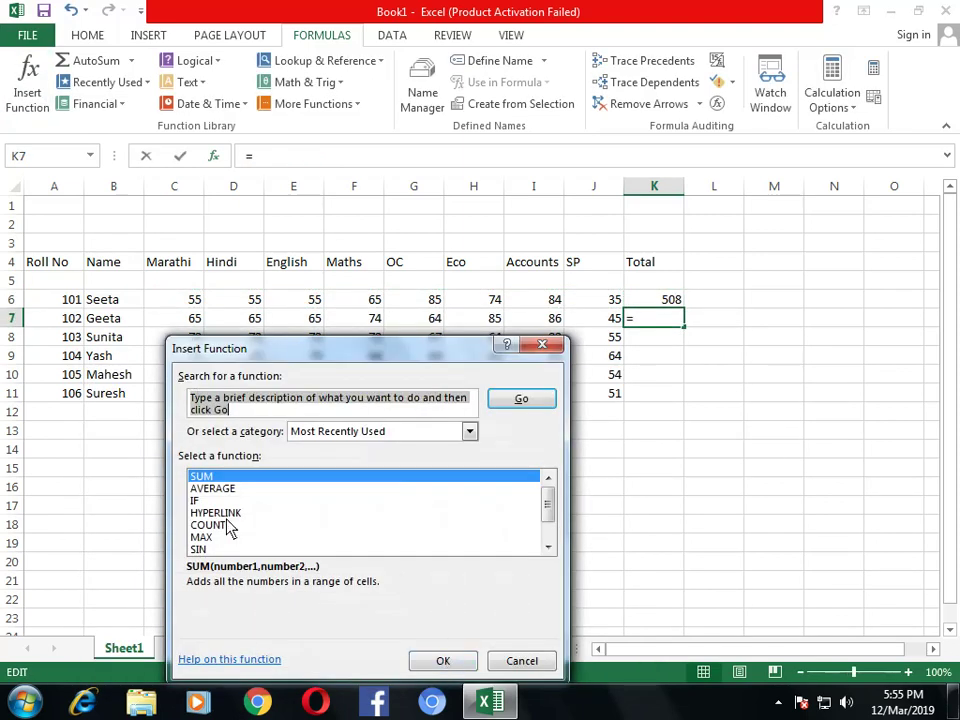
{"action": "left_click", "coordinate": [443, 661]}
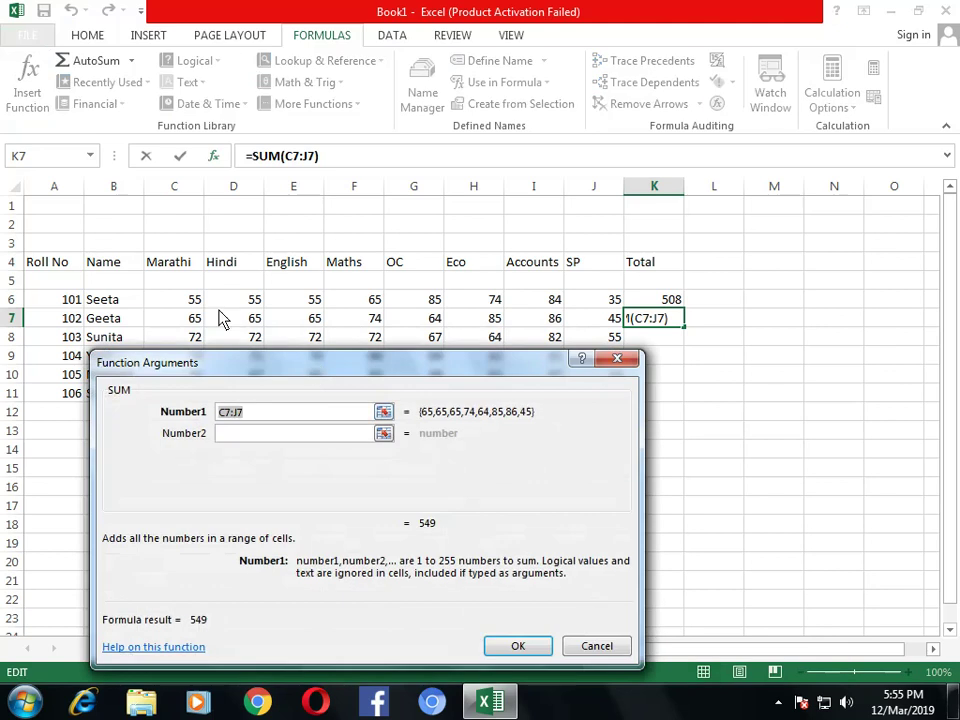
{"action": "left_click_drag", "start_coordinate": [195, 325], "coordinate": [590, 322]}
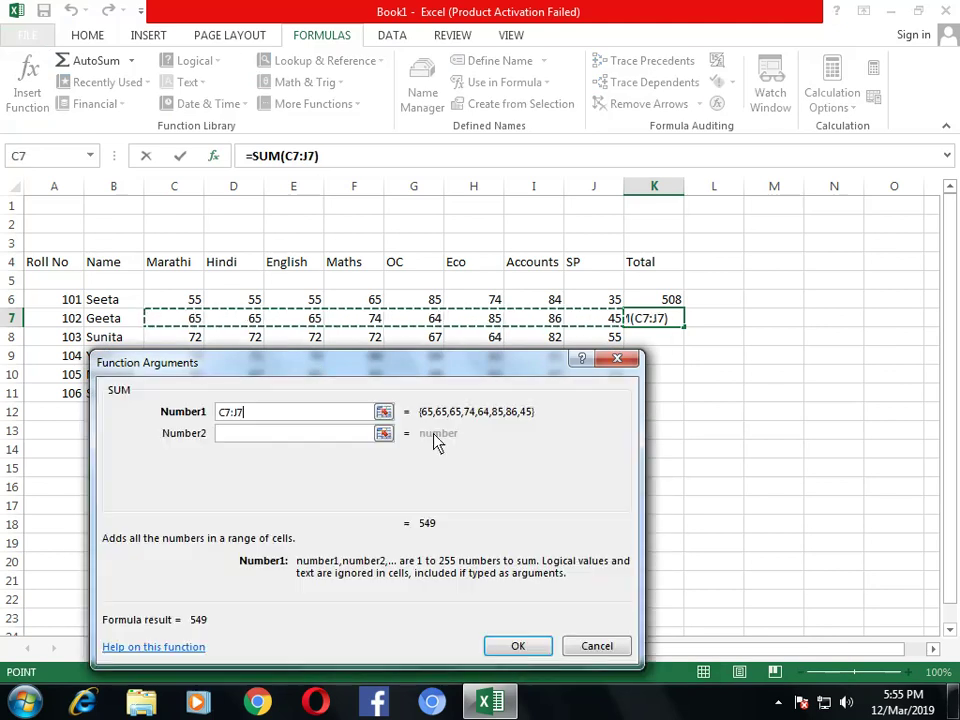
{"action": "left_click", "coordinate": [519, 647]}
- Insert SUM totals for rows 8 and 9: K8 = 556 and K9 = 571
{"action": "left_click", "coordinate": [676, 345]}
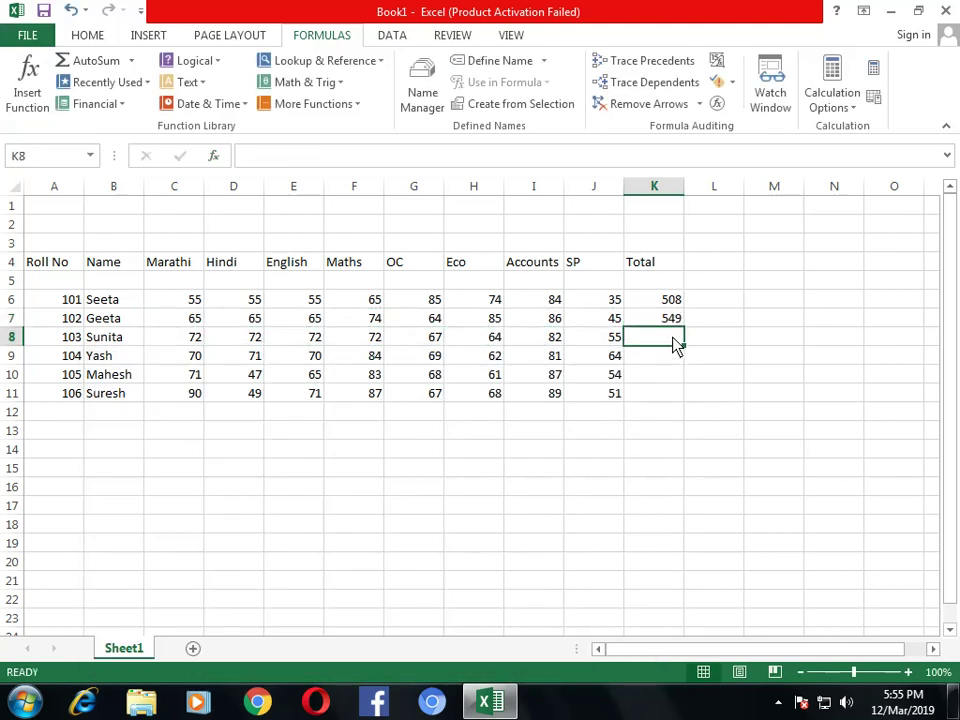
{"action": "left_click", "coordinate": [30, 90]}
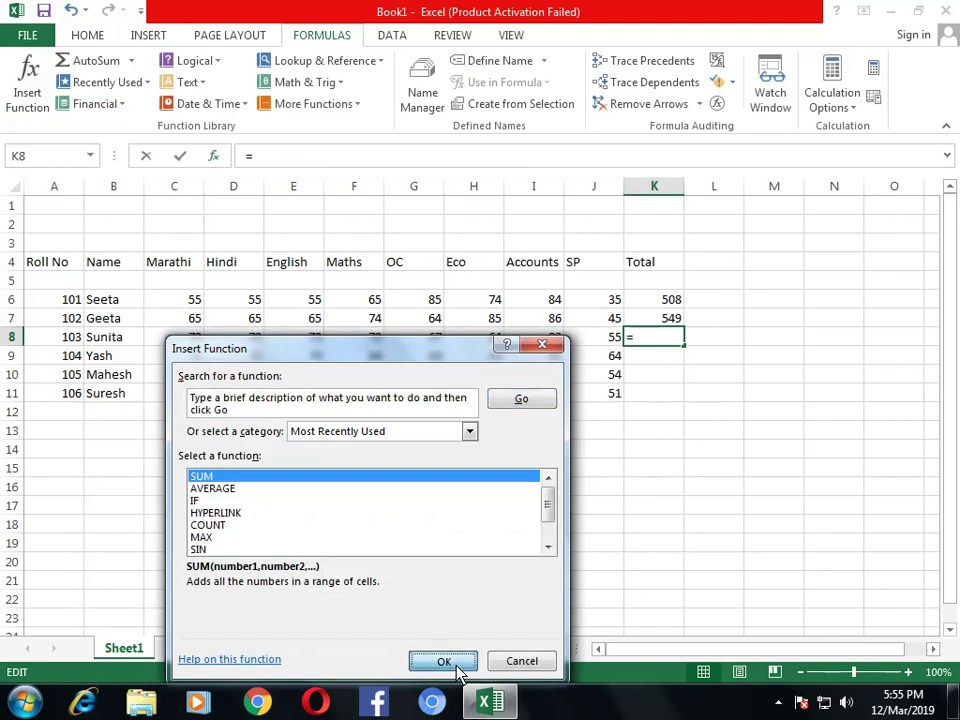
{"action": "left_click", "coordinate": [441, 660]}
{"action": "left_click_drag", "start_coordinate": [383, 370], "coordinate": [381, 409]}
{"action": "left_click_drag", "start_coordinate": [191, 337], "coordinate": [537, 343]}
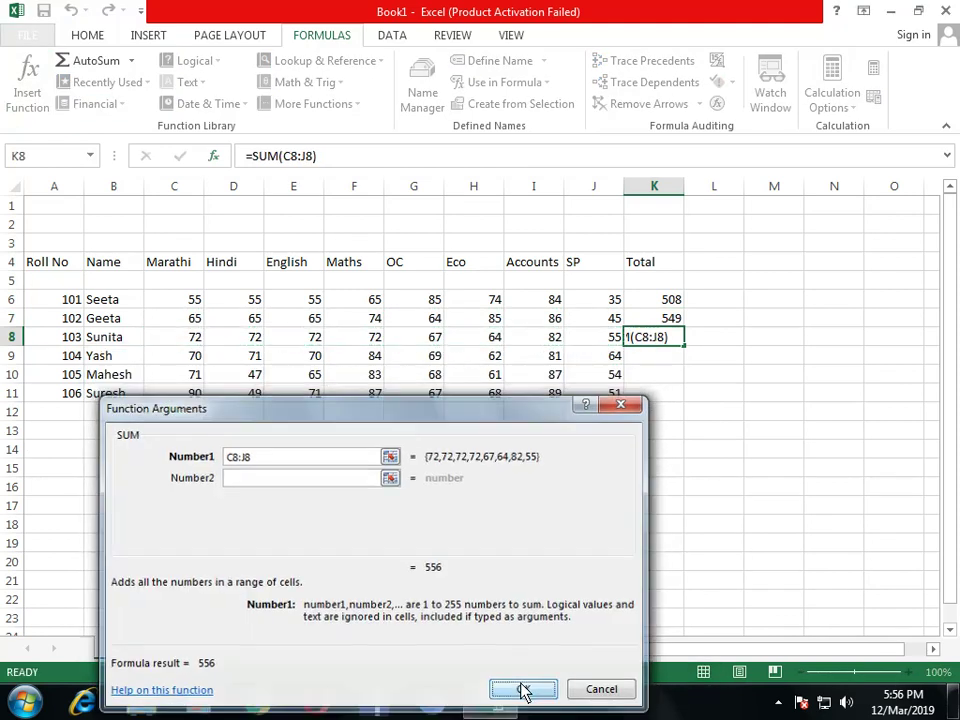
{"action": "left_click", "coordinate": [527, 688]}
{"action": "left_click", "coordinate": [660, 356]}
{"action": "left_click", "coordinate": [27, 88]}
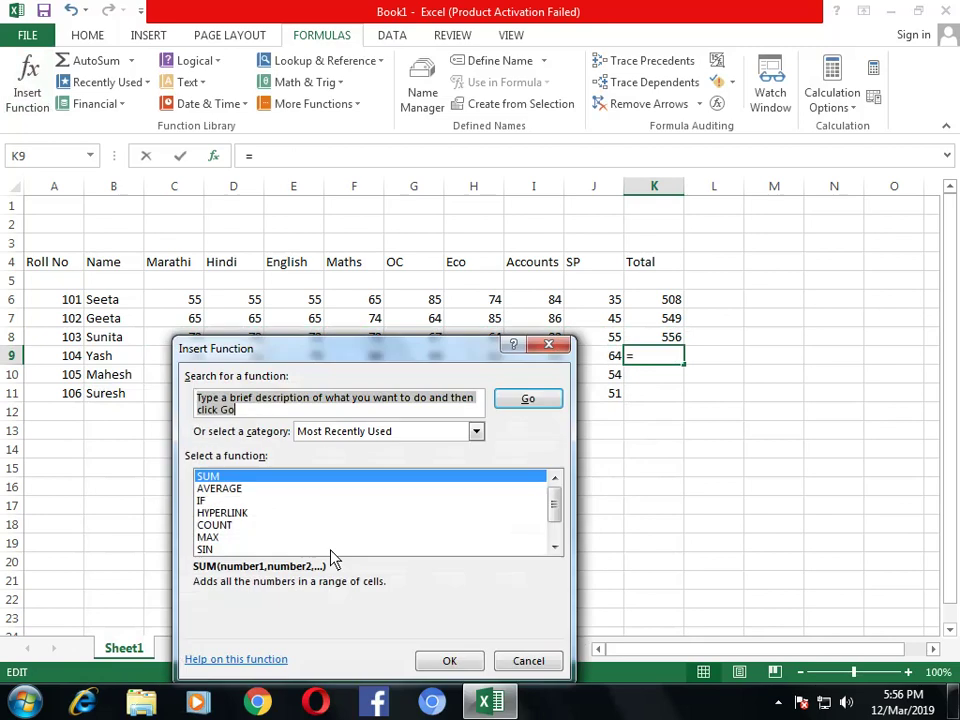
{"action": "left_click", "coordinate": [448, 660]}
{"action": "left_click_drag", "start_coordinate": [410, 357], "coordinate": [409, 440]}
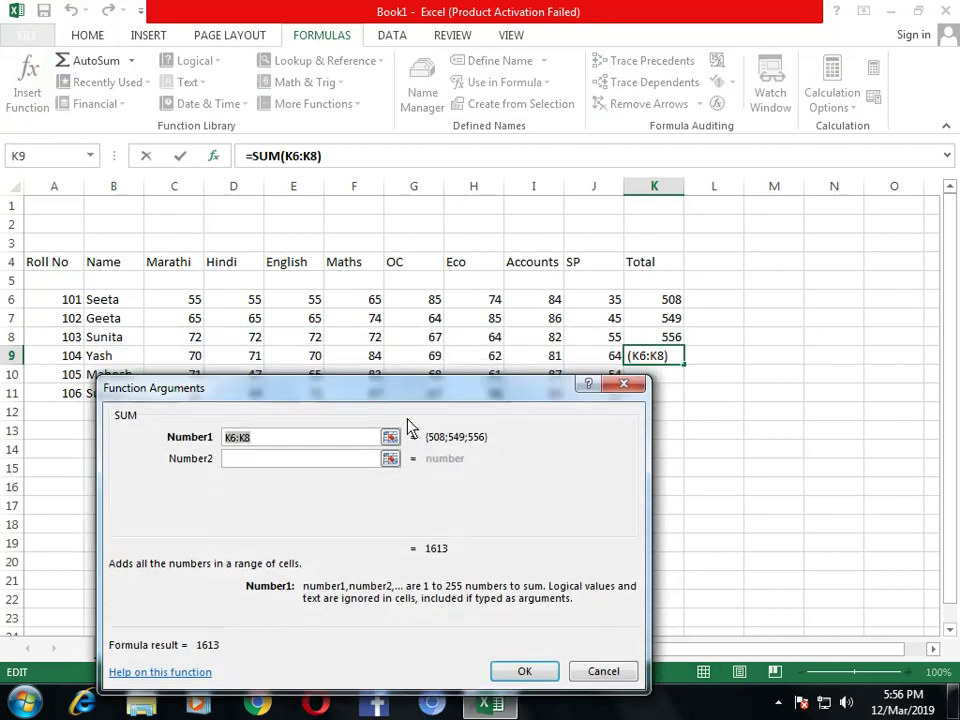
{"action": "left_click_drag", "start_coordinate": [194, 357], "coordinate": [580, 358]}
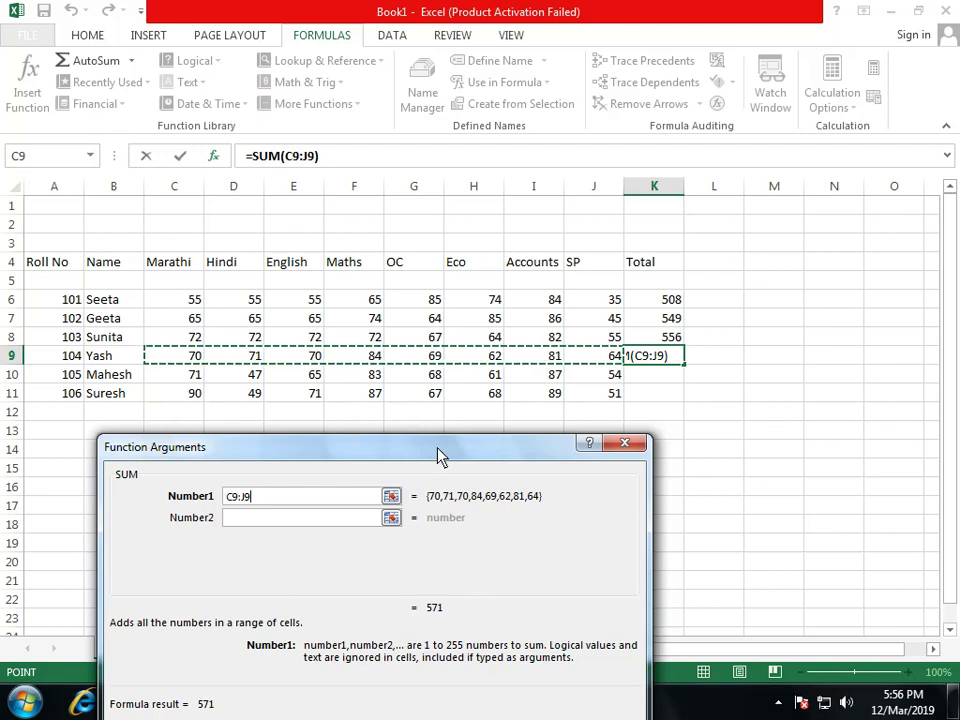
{"action": "left_click_drag", "start_coordinate": [439, 452], "coordinate": [439, 374]}
{"action": "left_click", "coordinate": [502, 650]}
- Insert SUM totals for rows 10 and 11: K10 = 536 and K11 = 572
{"action": "left_click", "coordinate": [682, 374]}
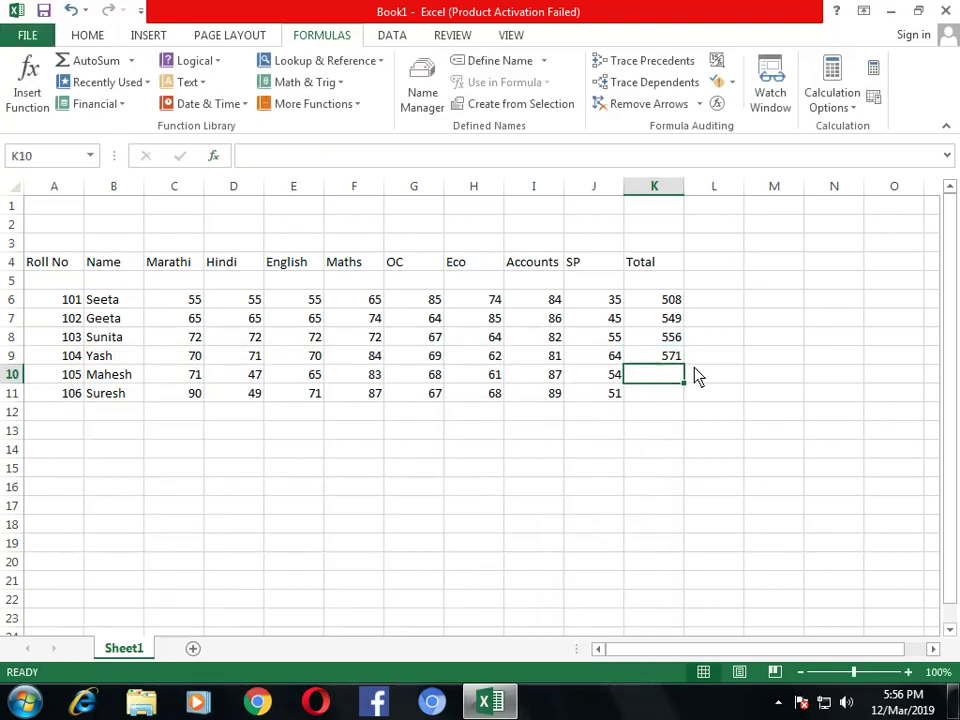
{"action": "left_click", "coordinate": [20, 82]}
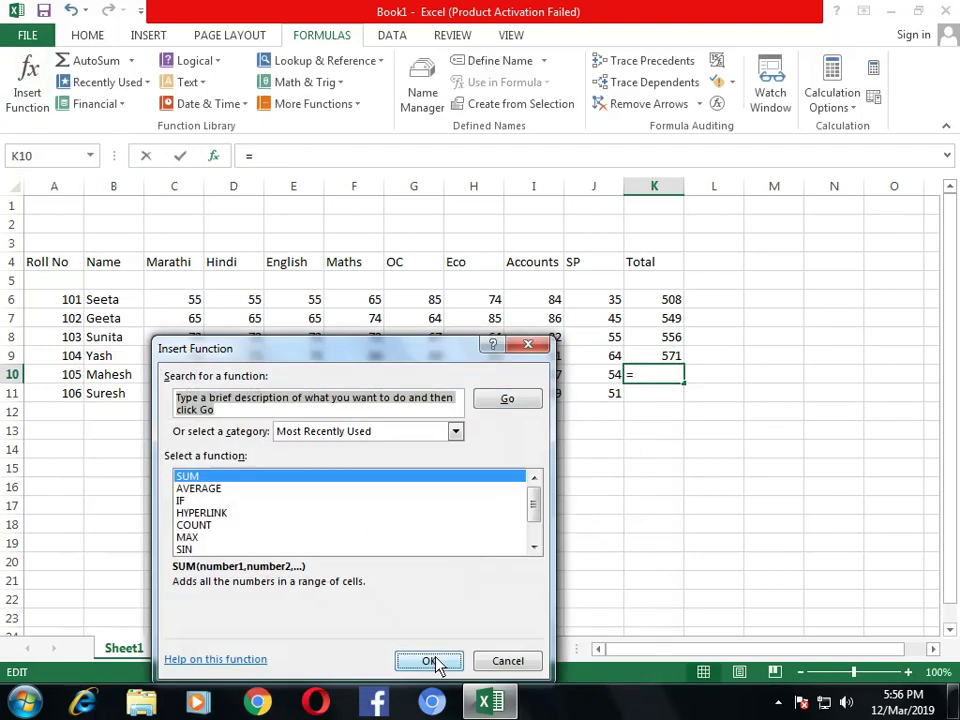
{"action": "left_click", "coordinate": [432, 658]}
{"action": "left_click_drag", "start_coordinate": [405, 372], "coordinate": [420, 460]}
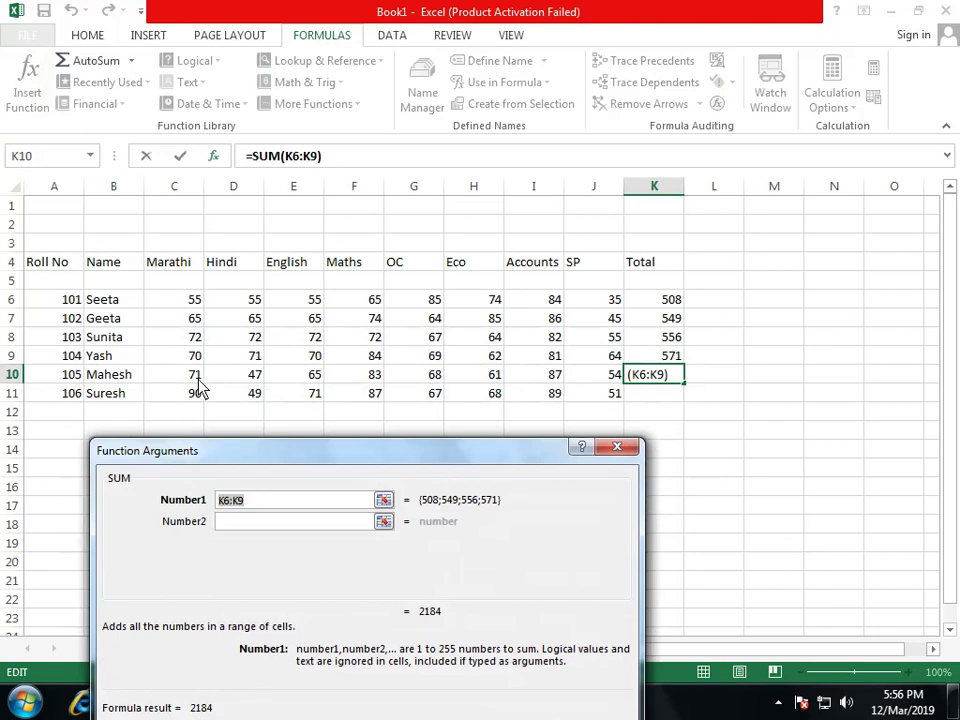
{"action": "left_click_drag", "start_coordinate": [199, 380], "coordinate": [590, 381]}
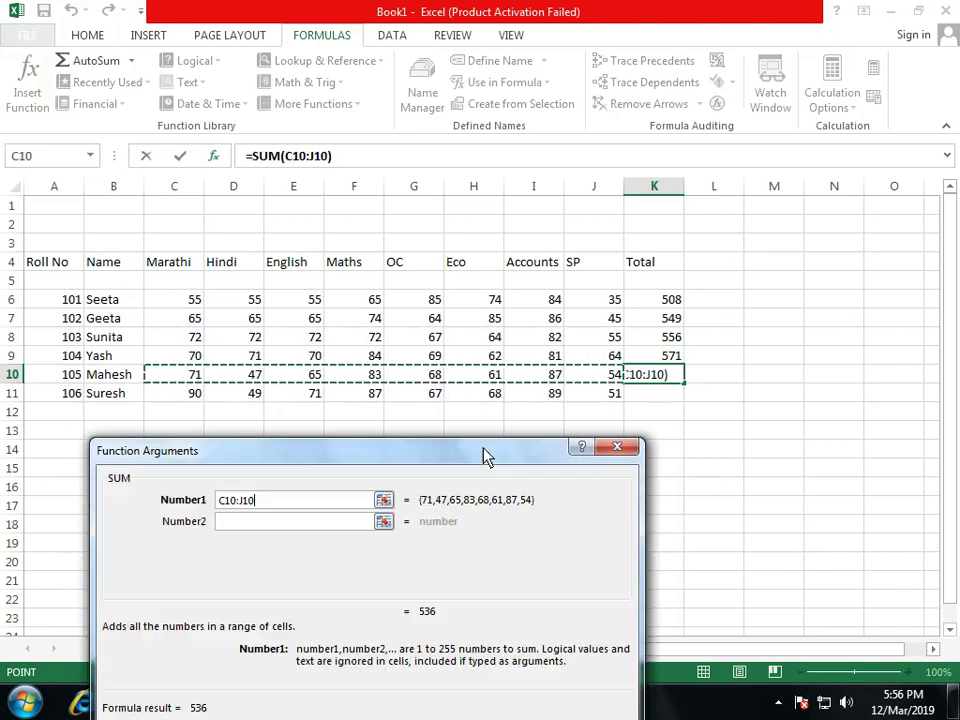
{"action": "left_click_drag", "start_coordinate": [487, 455], "coordinate": [450, 285]}
{"action": "left_click", "coordinate": [480, 568]}
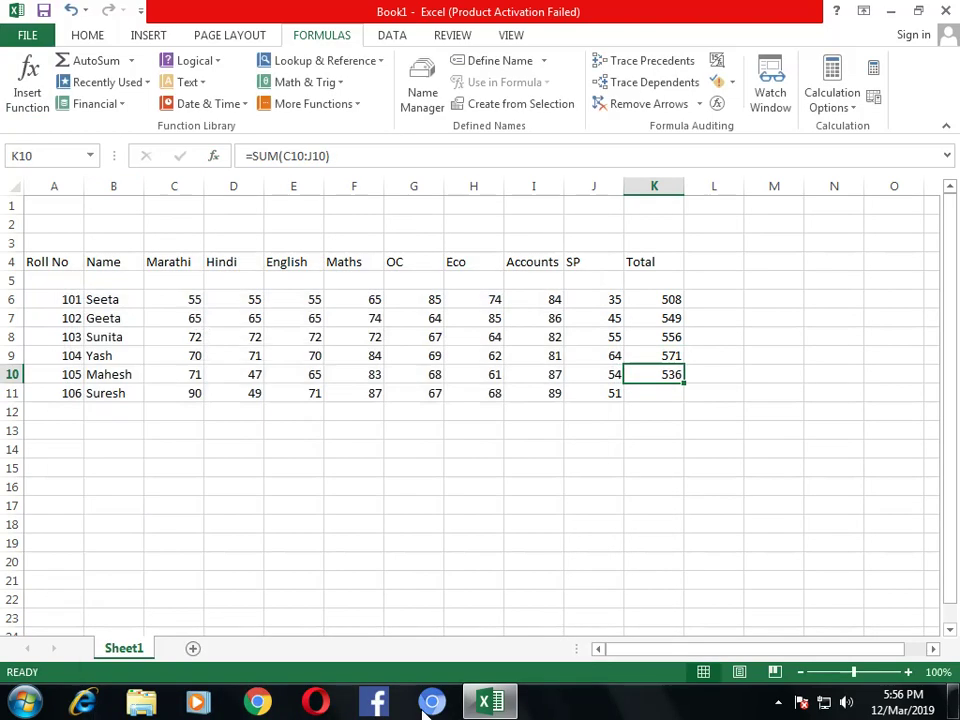
{"action": "left_click", "coordinate": [665, 399]}
{"action": "left_click", "coordinate": [27, 85]}
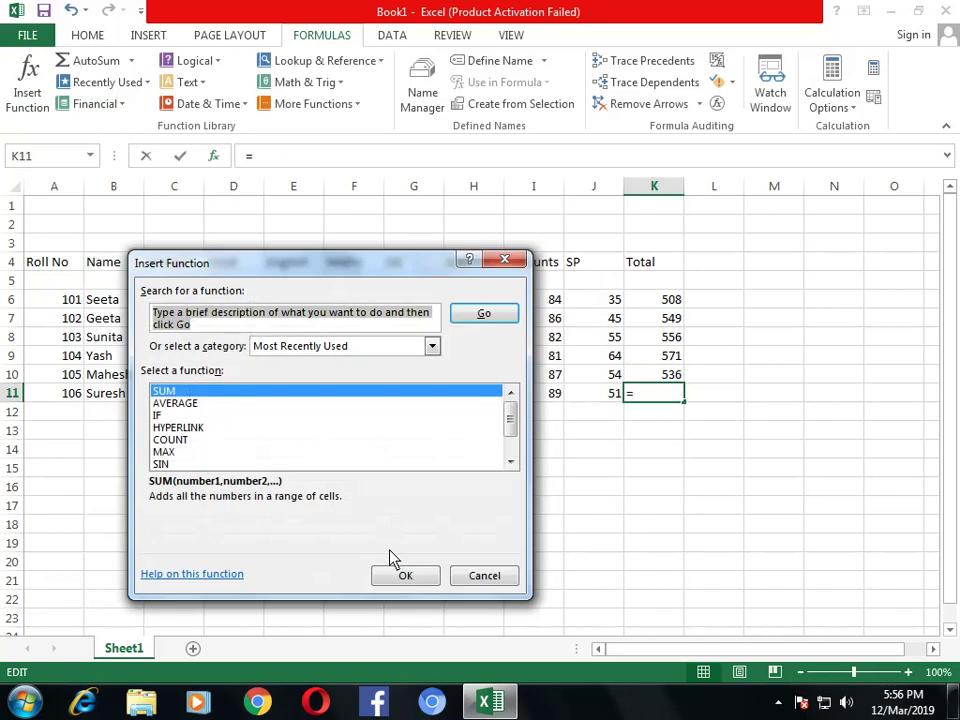
{"action": "left_click", "coordinate": [416, 578]}
{"action": "left_click_drag", "start_coordinate": [288, 277], "coordinate": [320, 452]}
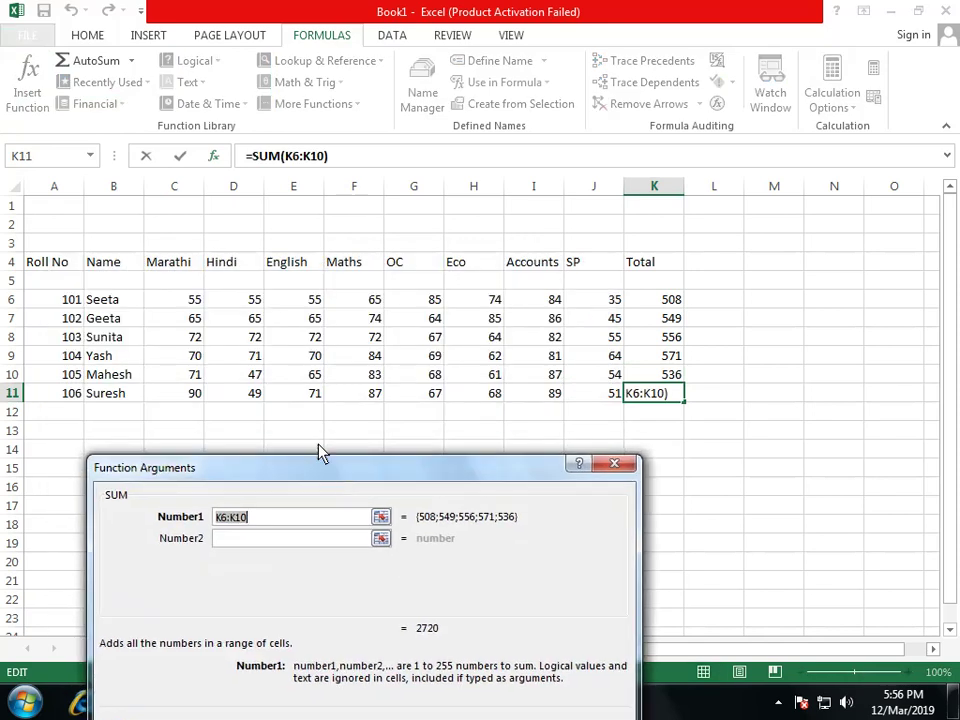
{"action": "left_click_drag", "start_coordinate": [186, 386], "coordinate": [584, 398]}
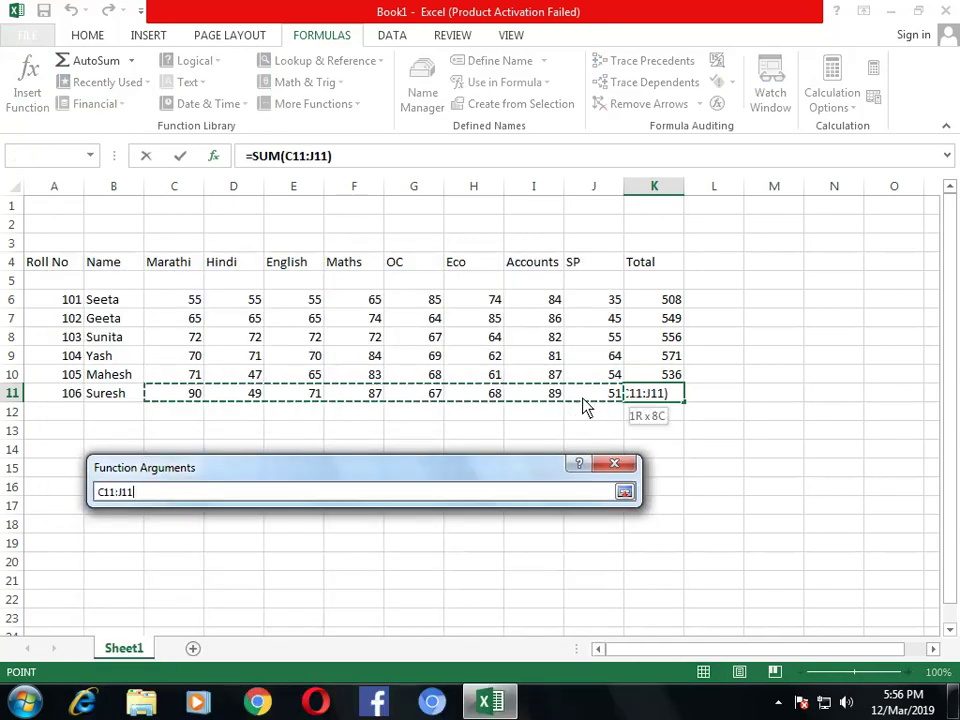
{"action": "left_click_drag", "start_coordinate": [516, 472], "coordinate": [481, 322]}
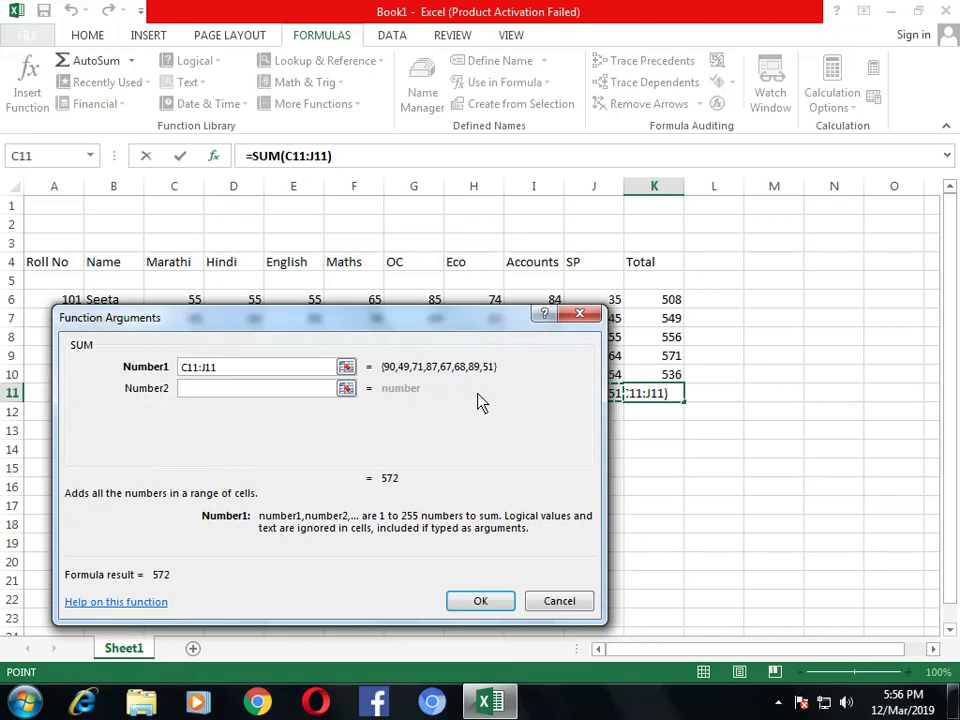
{"action": "left_click", "coordinate": [481, 601]}
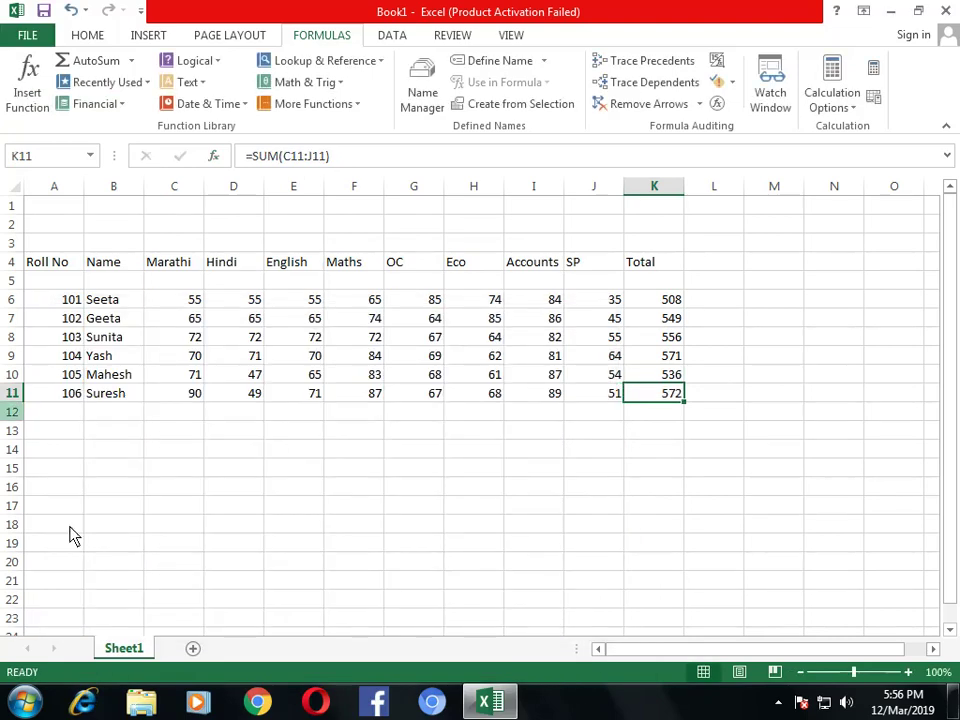
- Label B13 'Average' and start =AVERAGE( in C13 over the Marathi marks C6:C11
{"action": "left_click", "coordinate": [112, 431]}
{"action": "type", "text": "A"}
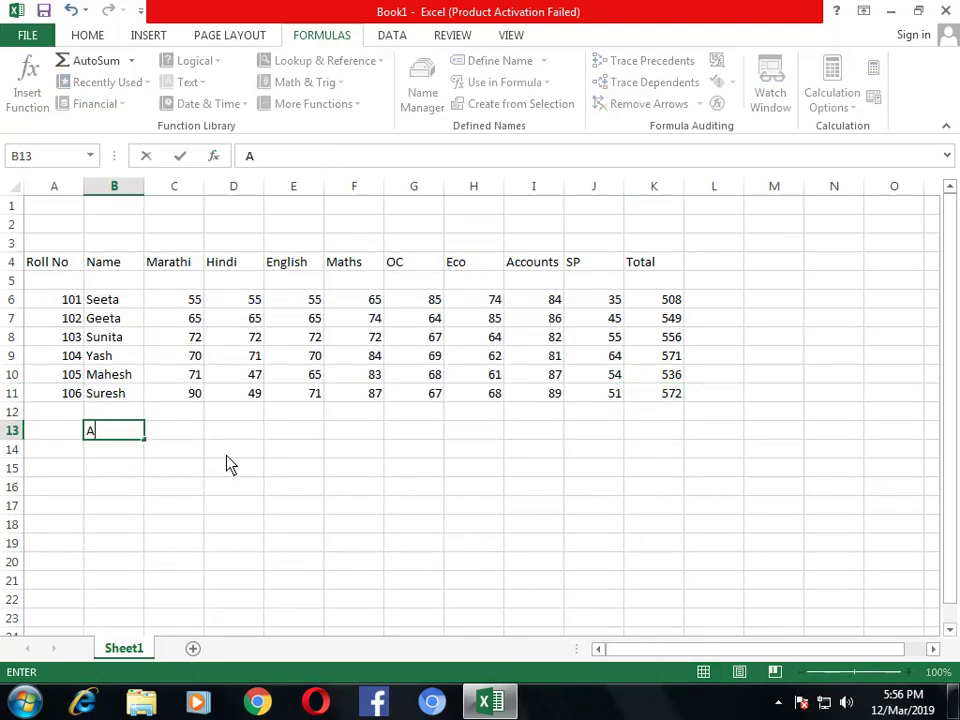
{"action": "type", "text": "veag"}
{"action": "key", "text": "BackSpace"}
{"action": "key", "text": "BackSpace"}
{"action": "type", "text": "ra"}
{"action": "type", "text": "ge"}
{"action": "key", "text": "Tab"}
{"action": "type", "text": "="}
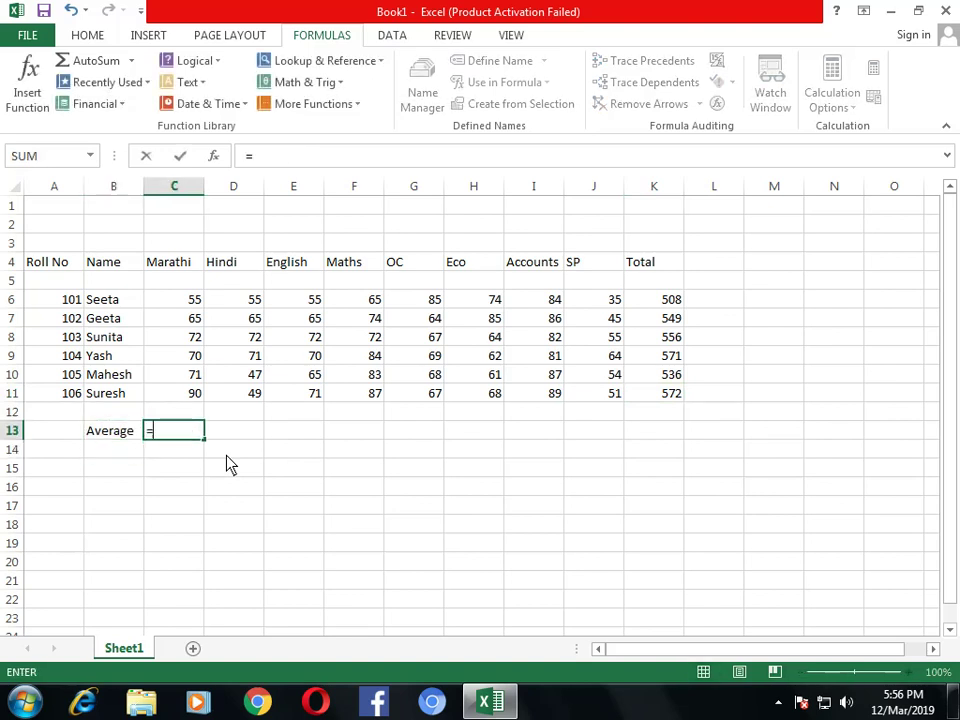
{"action": "type", "text": "average("}
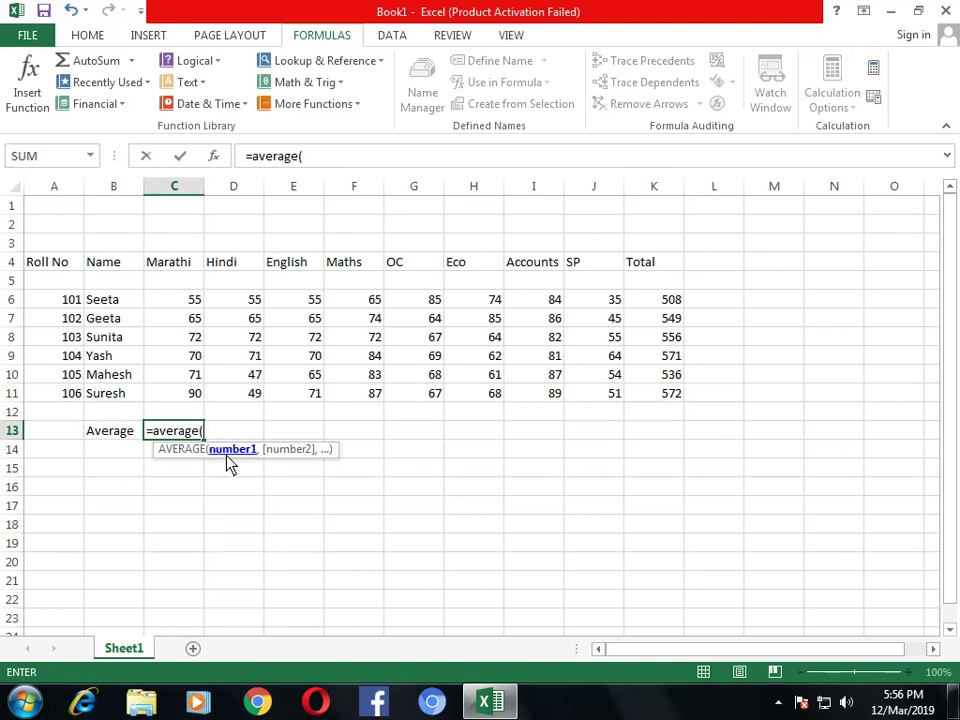
{"action": "left_click_drag", "start_coordinate": [185, 303], "coordinate": [185, 400]}
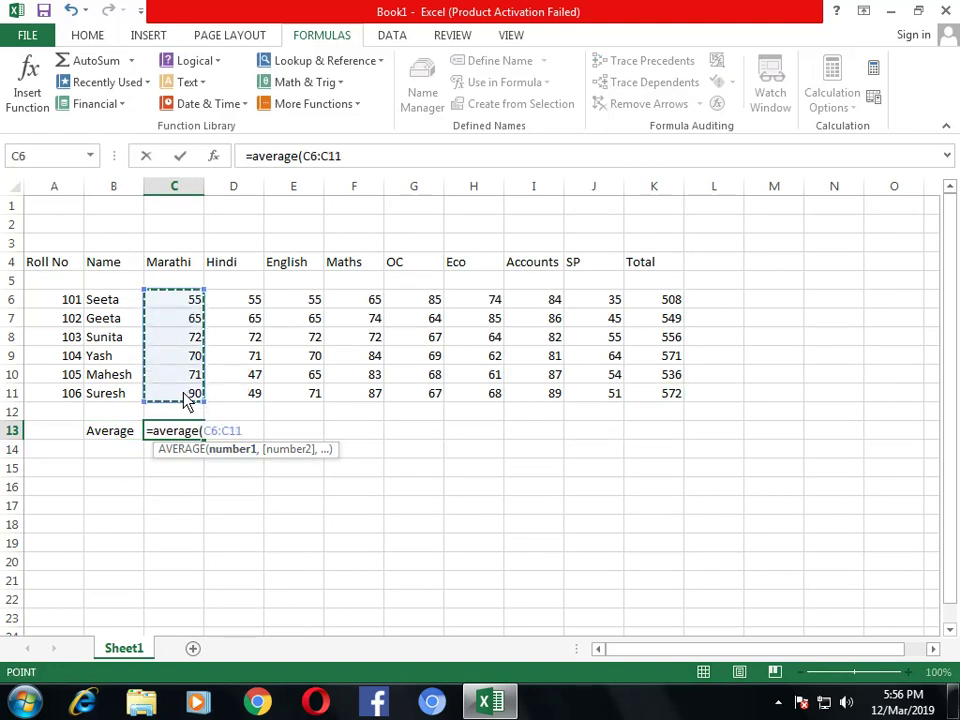
- Close and enter =AVERAGE(C6:C11) in C13, showing 70.5 for Marathi
{"action": "type", "text": ")"}
{"action": "key", "text": "Return"}
{"action": "key", "text": "Up"}
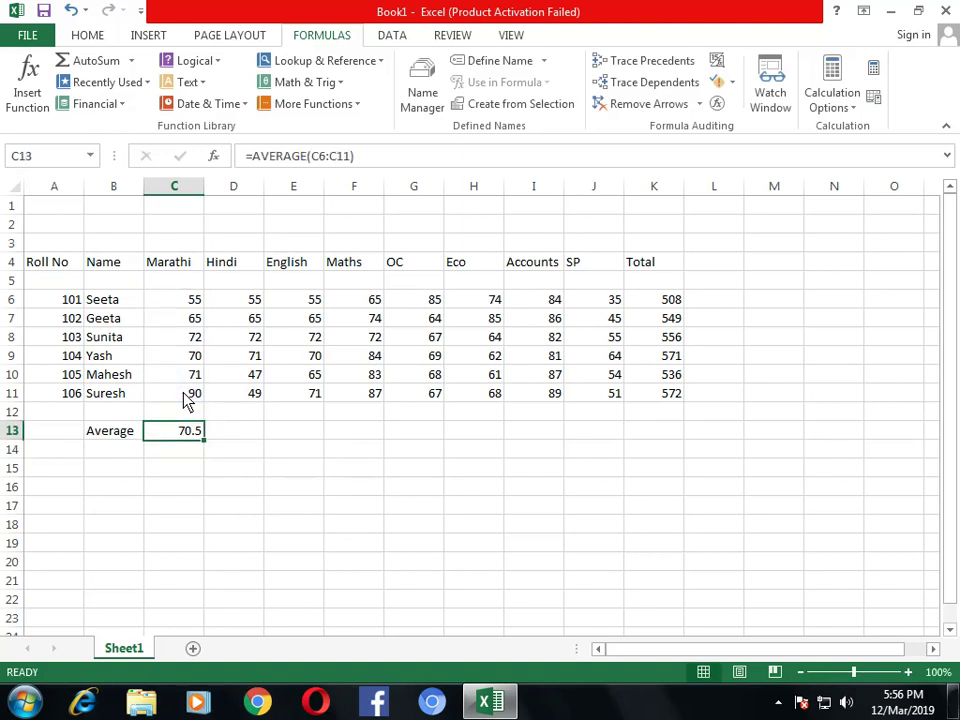
{"action": "key", "text": "Right"}
- Insert AVERAGE from the All category in D13 over Hindi marks D6:D11, giving 59.8333
{"action": "left_click", "coordinate": [27, 82]}
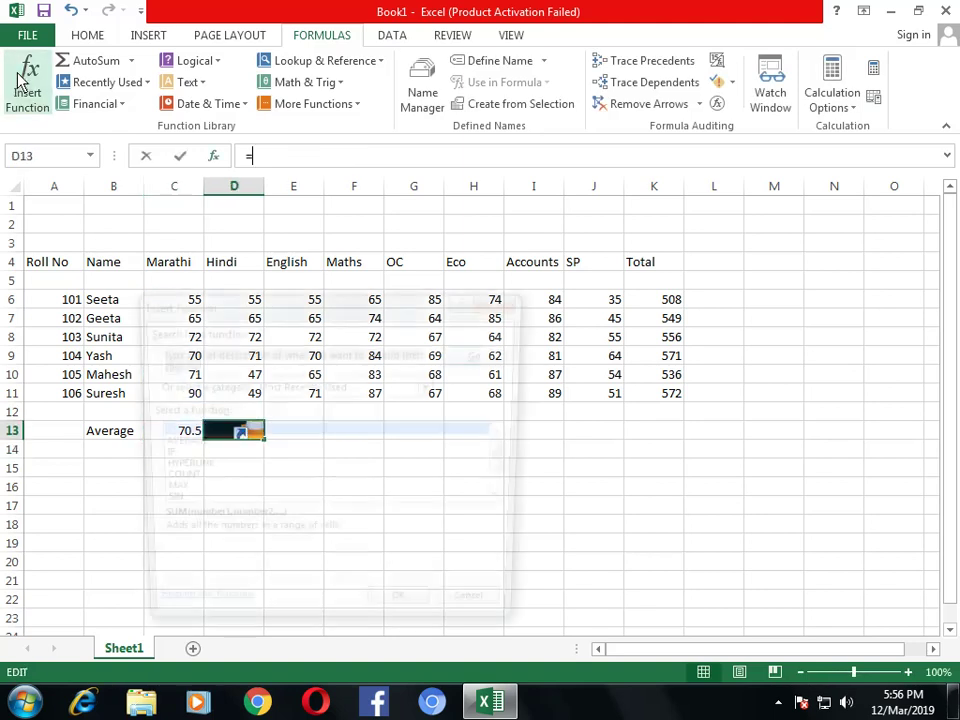
{"action": "scroll", "coordinate": [511, 505], "scroll_direction": "down", "scroll_amount": 1}
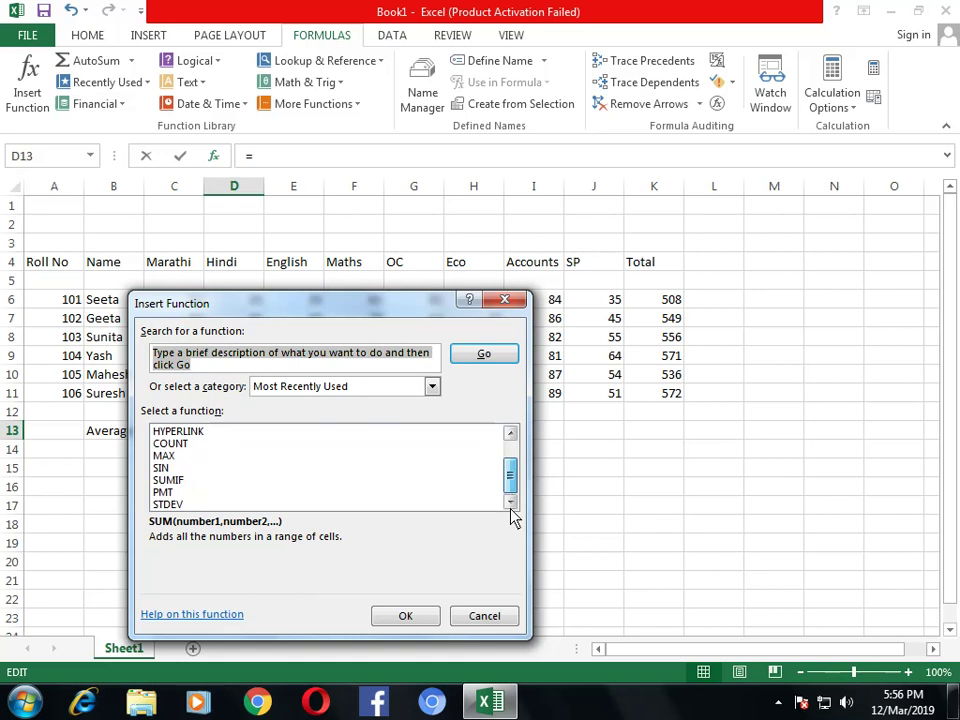
{"action": "left_click", "coordinate": [433, 387]}
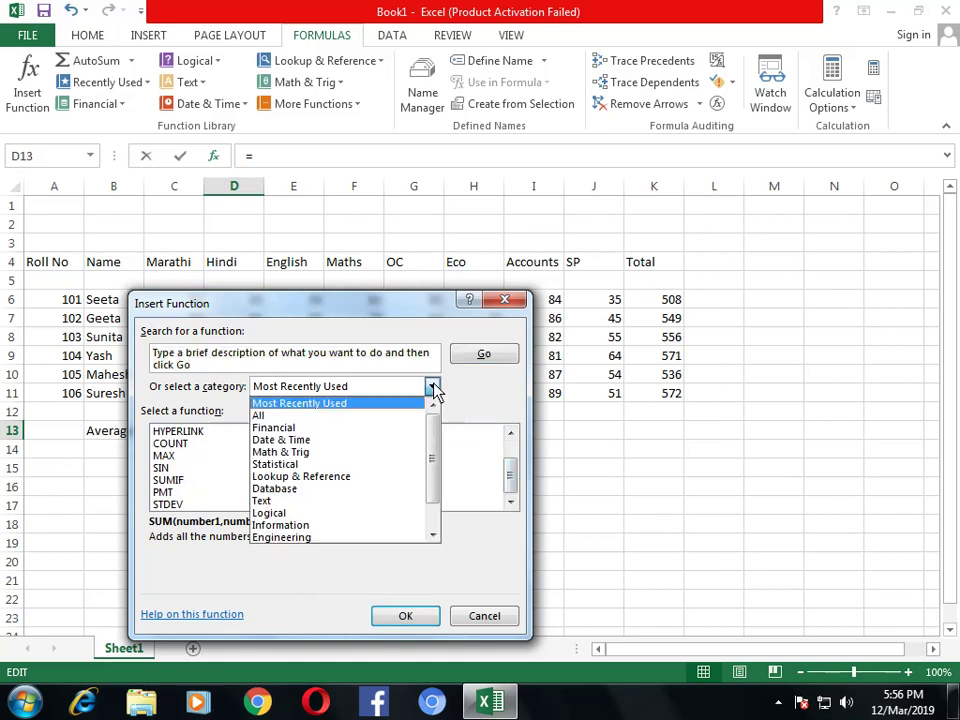
{"action": "left_click", "coordinate": [335, 416]}
{"action": "key", "text": "Down"}
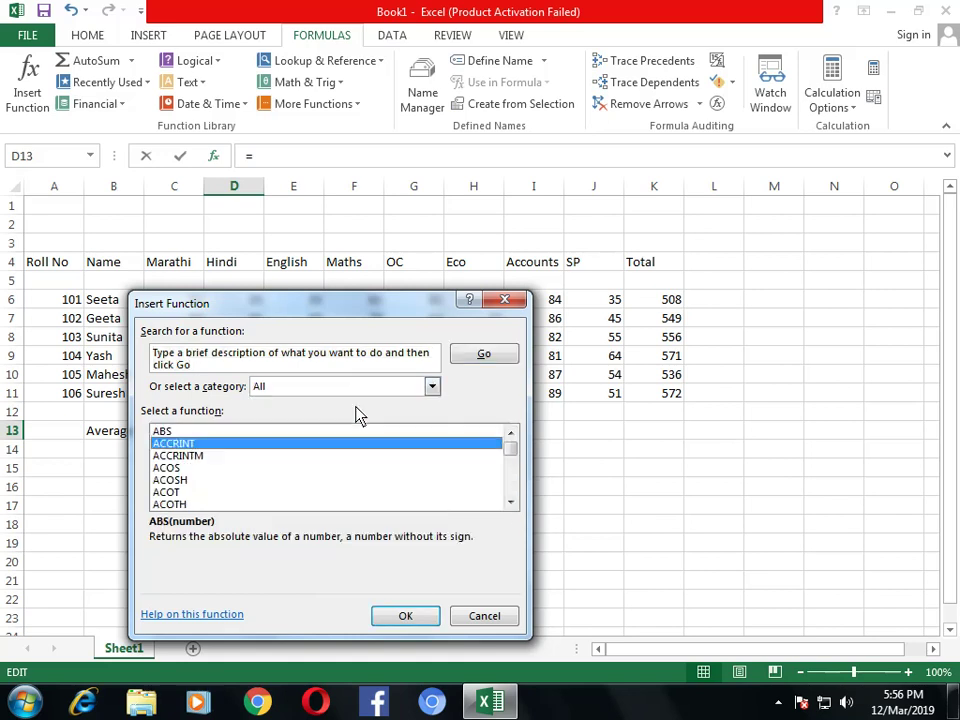
{"action": "key", "text": "Down"}
{"action": "key", "text": "Down"}
{"action": "key", "text": "Down"}
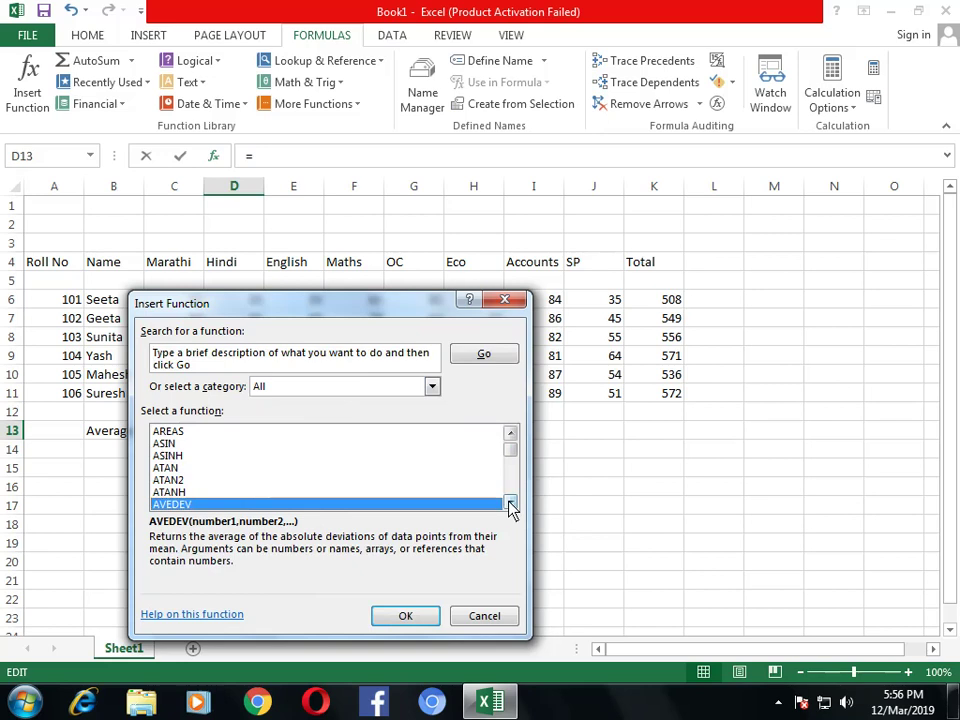
{"action": "left_click", "coordinate": [511, 503]}
{"action": "left_click", "coordinate": [200, 492]}
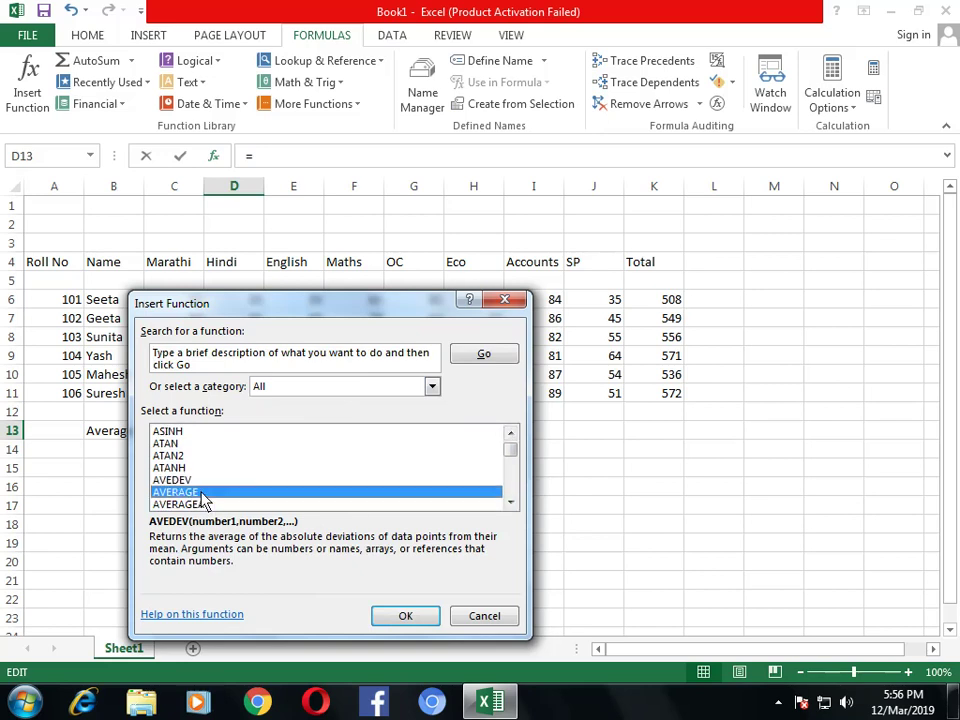
{"action": "left_click", "coordinate": [405, 615]}
{"action": "left_click_drag", "start_coordinate": [355, 320], "coordinate": [671, 270]}
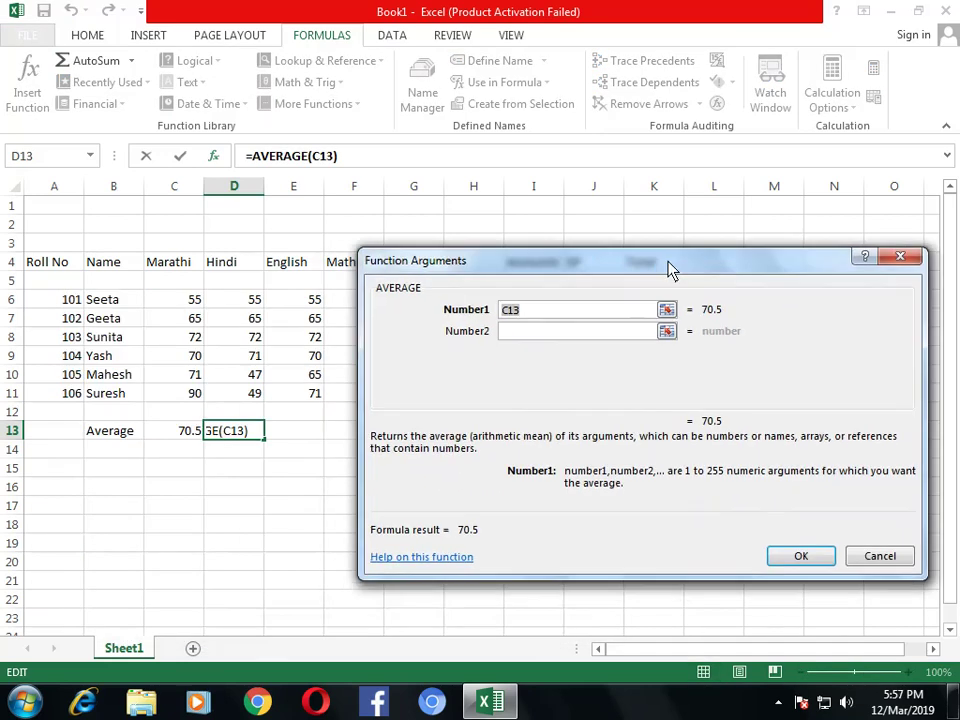
{"action": "left_click_drag", "start_coordinate": [236, 304], "coordinate": [236, 396]}
{"action": "left_click", "coordinate": [800, 555]}
- Insert AVERAGE in E13 over the English marks E6:E11, giving 66.33333
{"action": "left_click", "coordinate": [296, 436]}
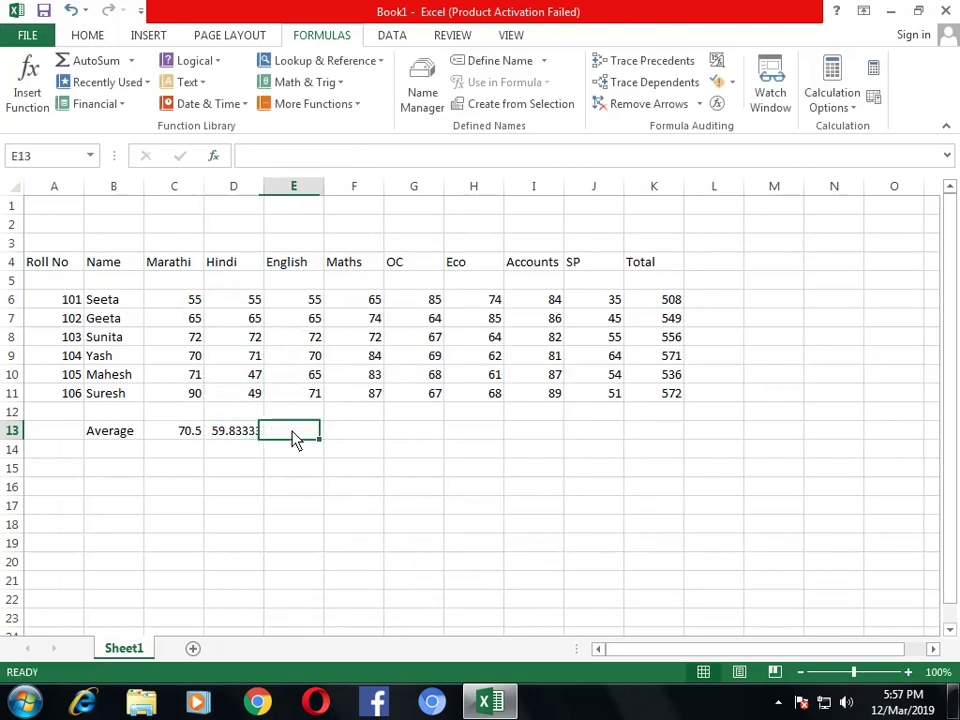
{"action": "left_click", "coordinate": [27, 80]}
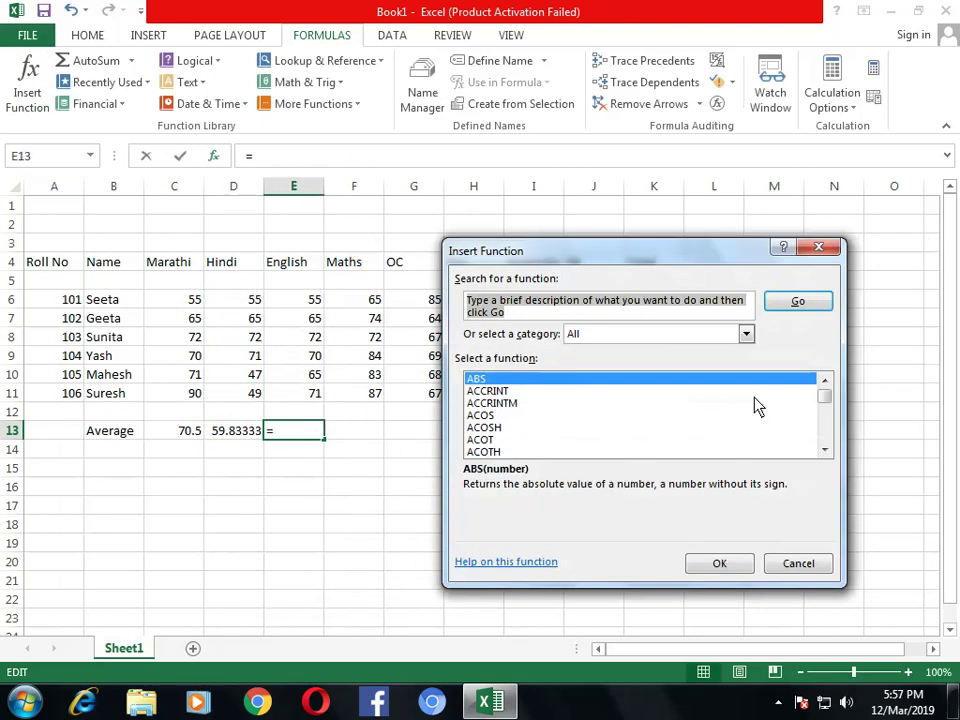
{"action": "left_click", "coordinate": [747, 336]}
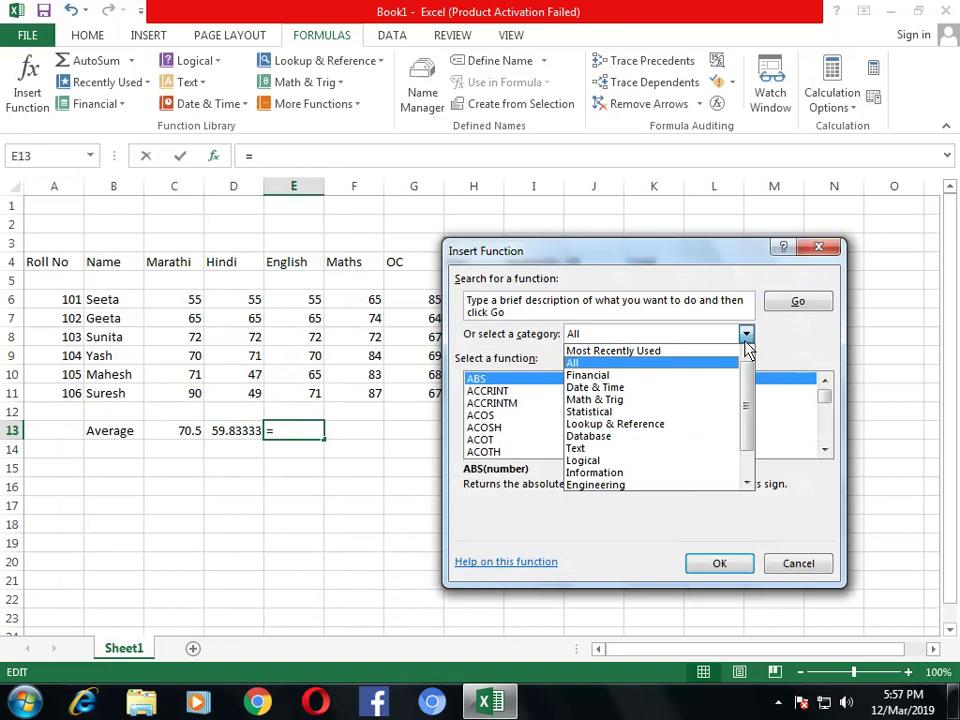
{"action": "left_click", "coordinate": [672, 350]}
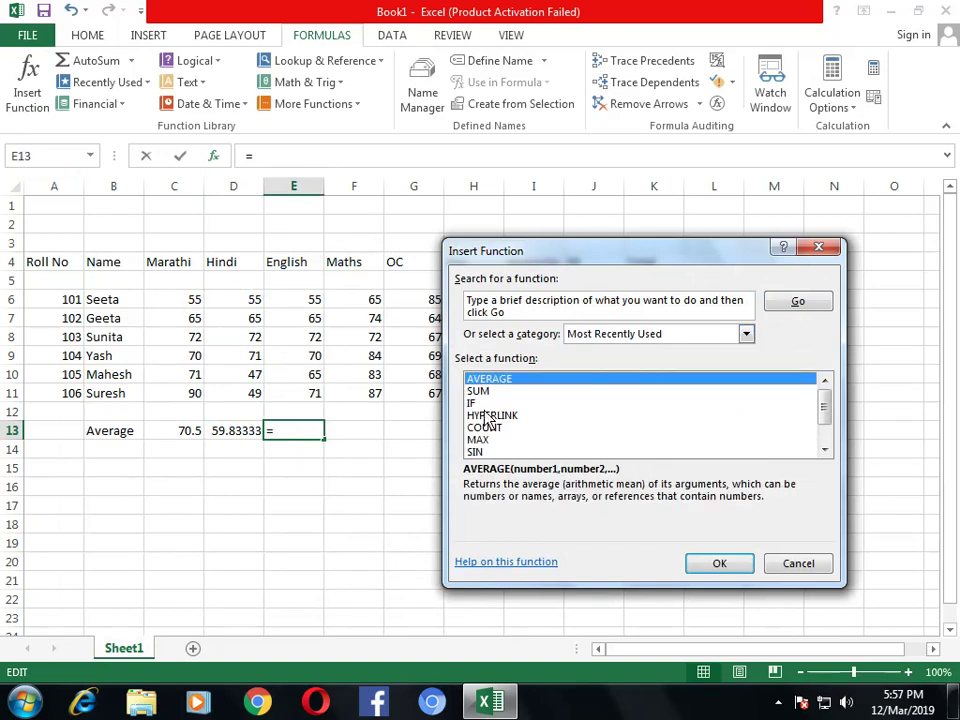
{"action": "left_click", "coordinate": [720, 565]}
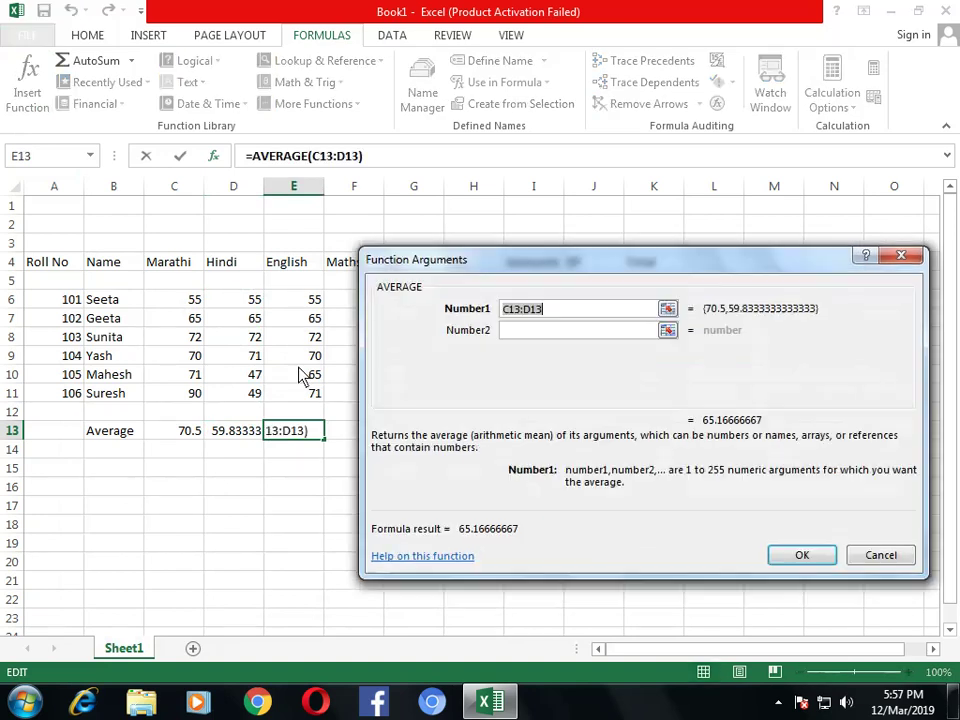
{"action": "left_click_drag", "start_coordinate": [294, 306], "coordinate": [294, 395]}
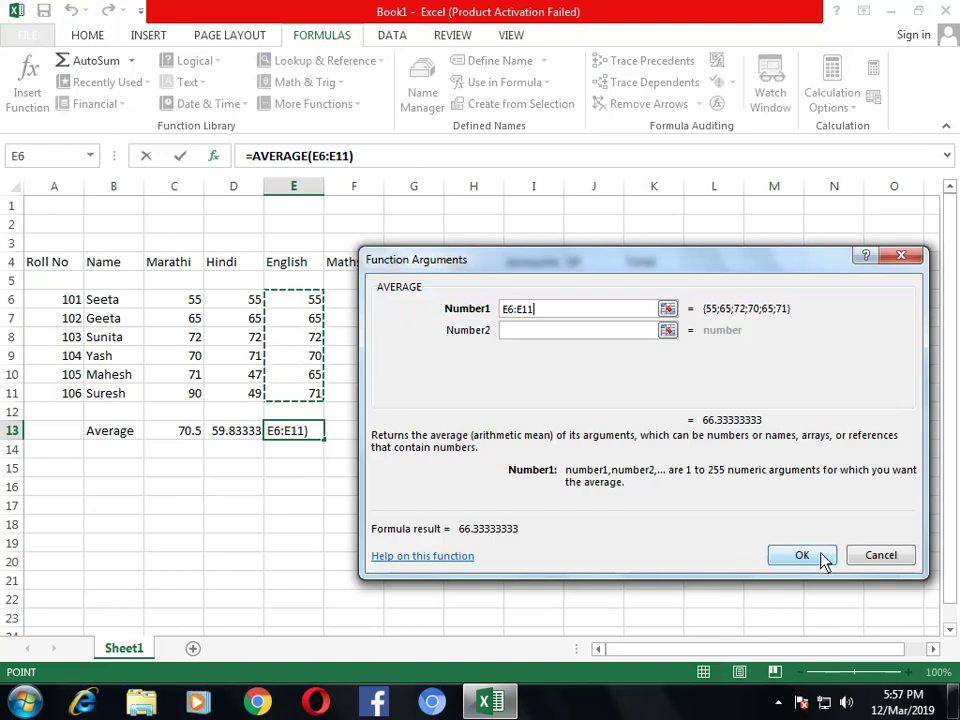
{"action": "left_click", "coordinate": [800, 556]}
- Insert AVERAGE in F13 over the Maths marks F6:F11, giving 77.5
{"action": "left_click", "coordinate": [371, 436]}
{"action": "left_click", "coordinate": [28, 80]}
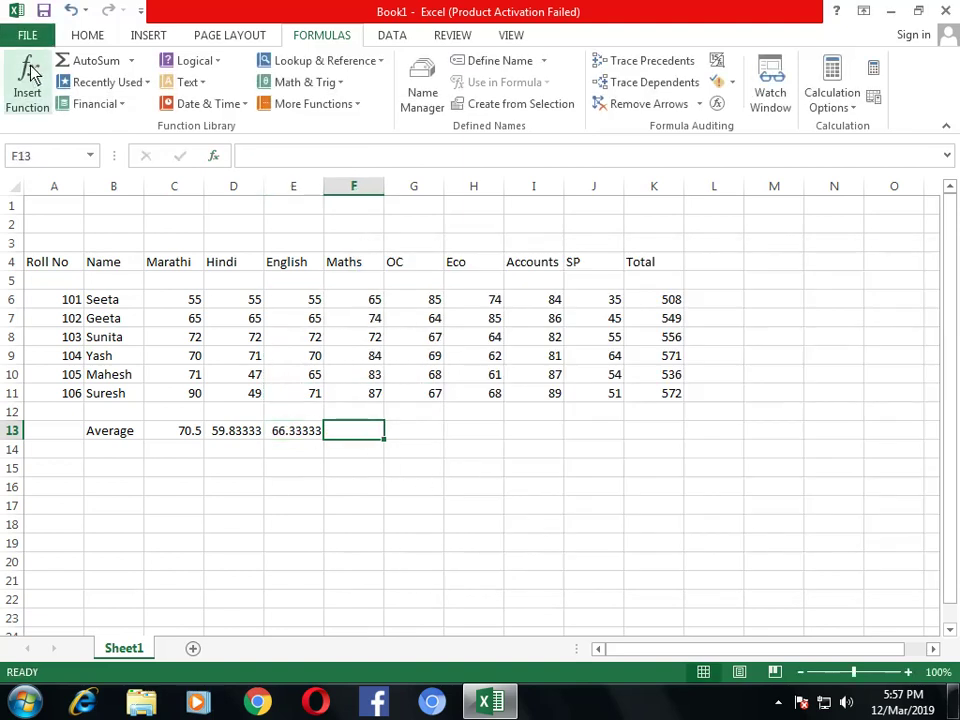
{"action": "left_click", "coordinate": [720, 563]}
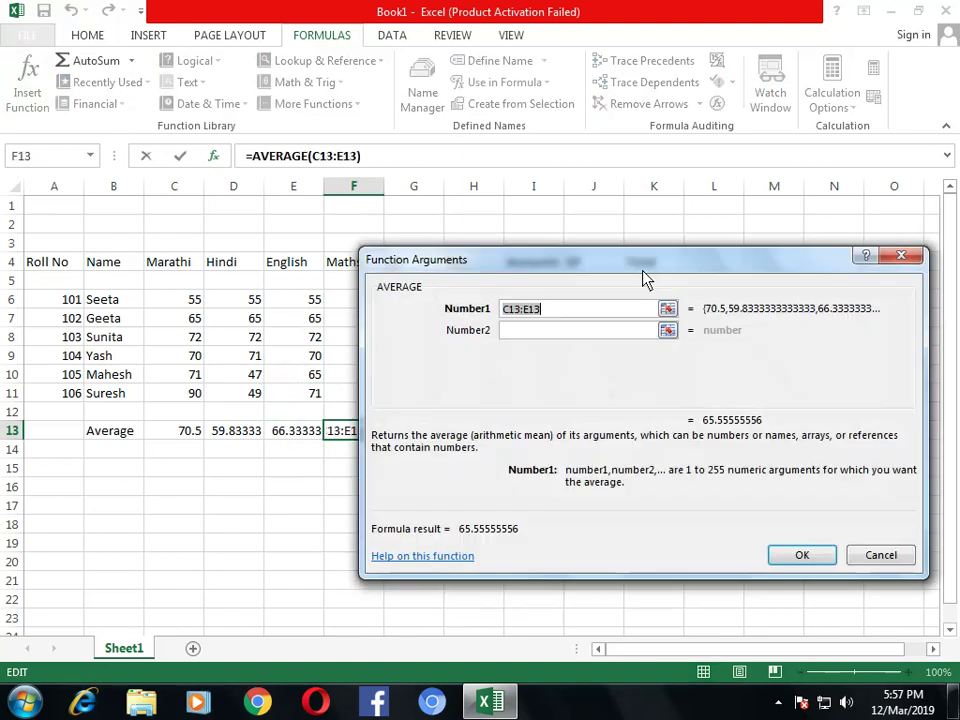
{"action": "left_click_drag", "start_coordinate": [643, 265], "coordinate": [681, 255]}
{"action": "left_click_drag", "start_coordinate": [365, 300], "coordinate": [365, 395]}
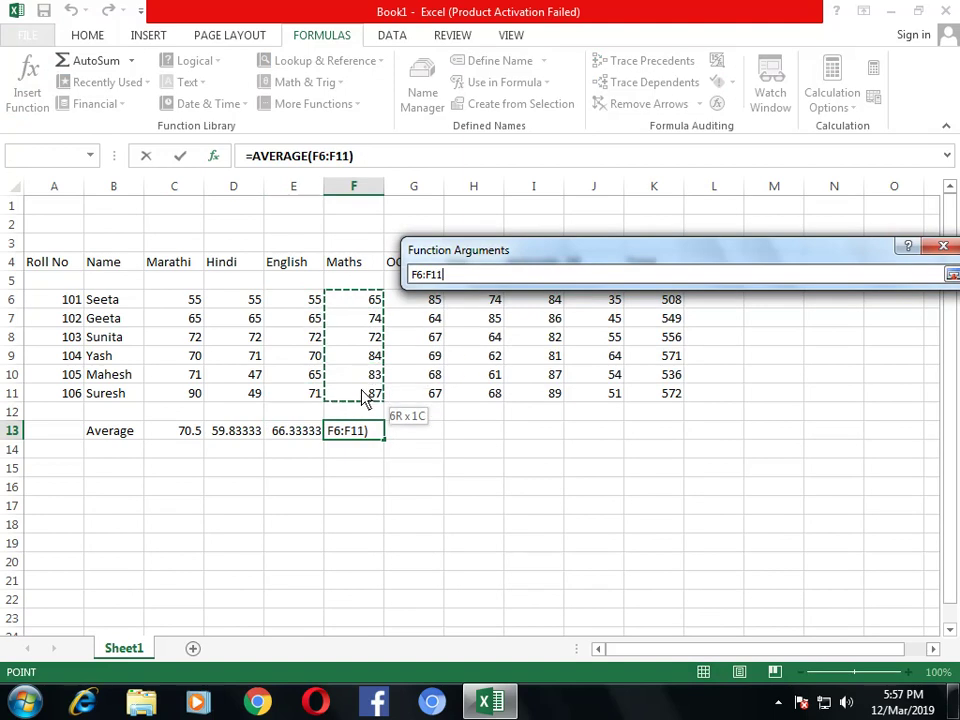
{"action": "left_click", "coordinate": [870, 550]}
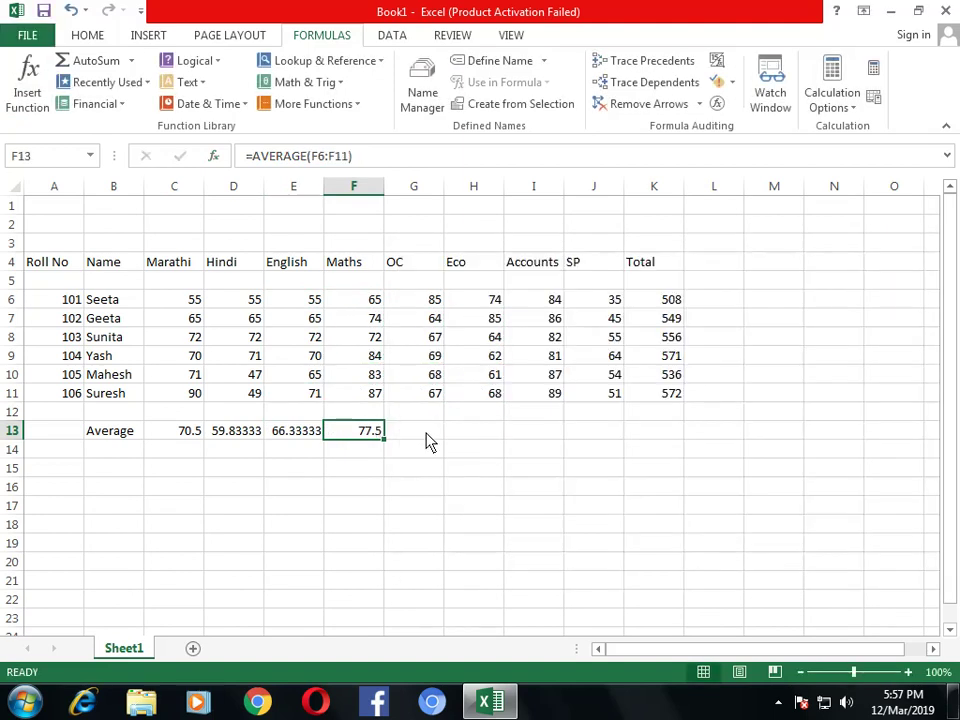
- Insert AVERAGE in G13 over the OC marks G6:G11, giving 70
{"action": "left_click", "coordinate": [428, 436]}
{"action": "left_click", "coordinate": [24, 88]}
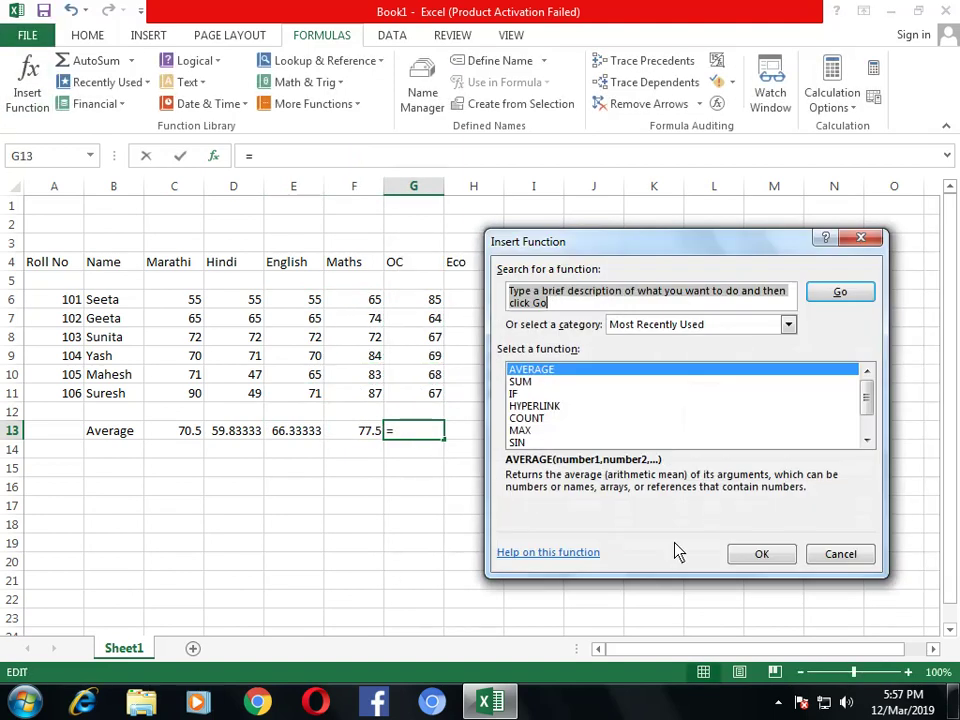
{"action": "left_click", "coordinate": [762, 556]}
{"action": "left_click_drag", "start_coordinate": [630, 250], "coordinate": [710, 240]}
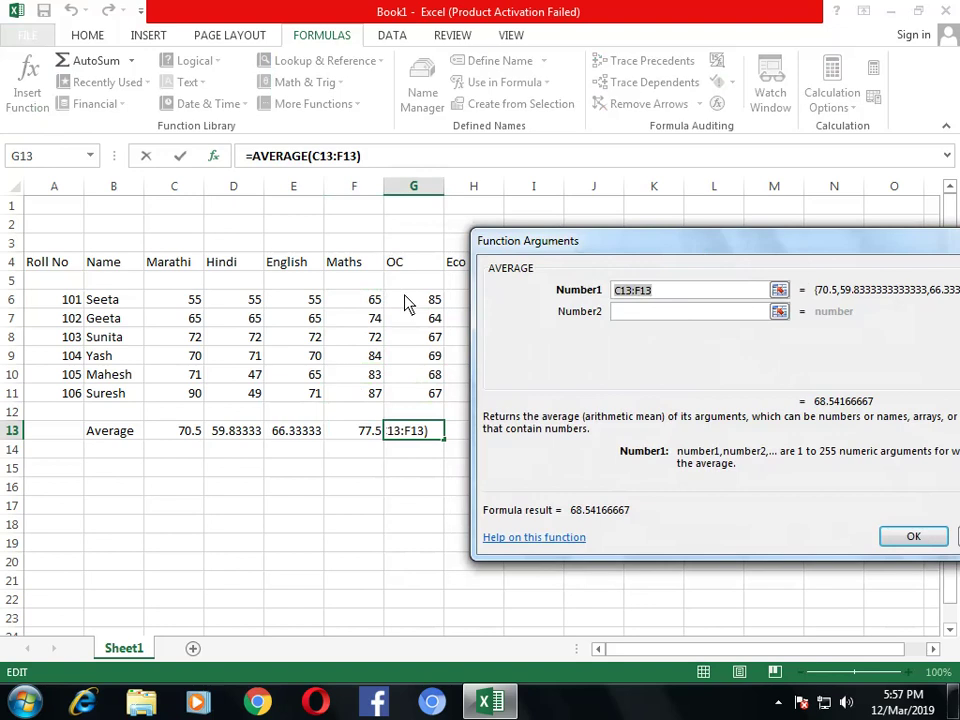
{"action": "left_click_drag", "start_coordinate": [405, 303], "coordinate": [415, 398]}
{"action": "left_click", "coordinate": [922, 537]}
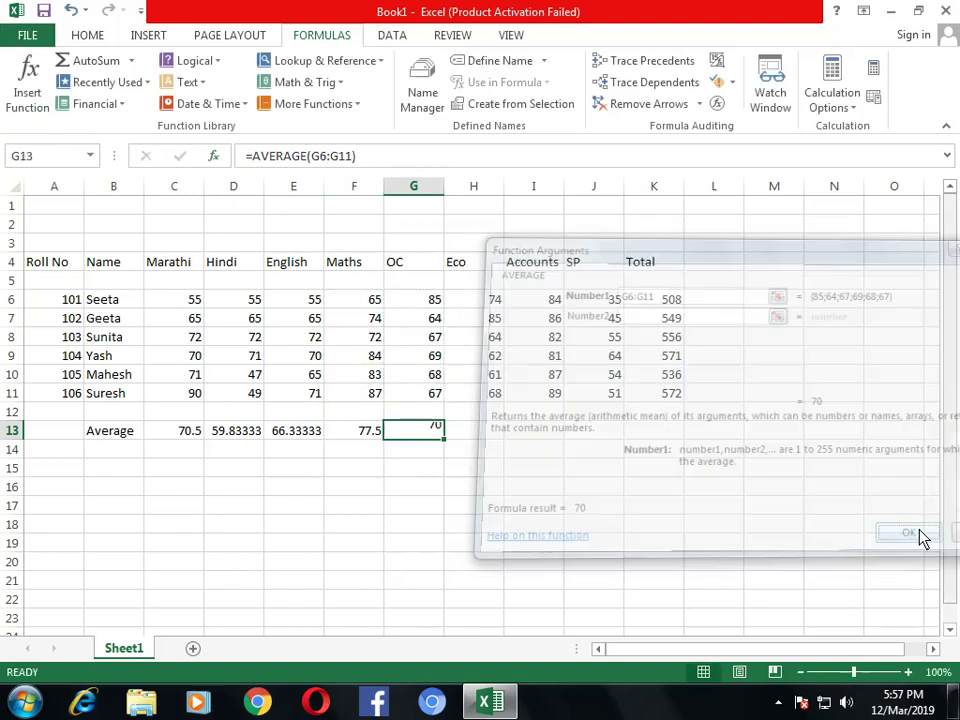
{"action": "left_click", "coordinate": [476, 432]}
- Insert AVERAGE for Eco in H13 (69) and Accounts in I13 (84.83333)
{"action": "left_click", "coordinate": [24, 80]}
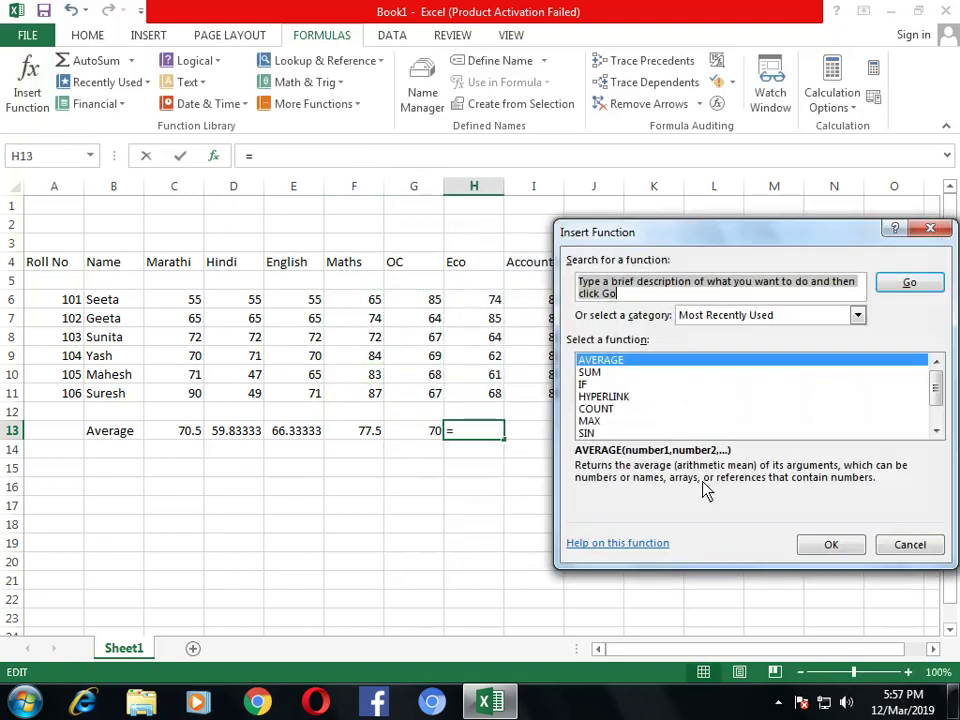
{"action": "left_click", "coordinate": [838, 540]}
{"action": "left_click_drag", "start_coordinate": [680, 248], "coordinate": [825, 243]}
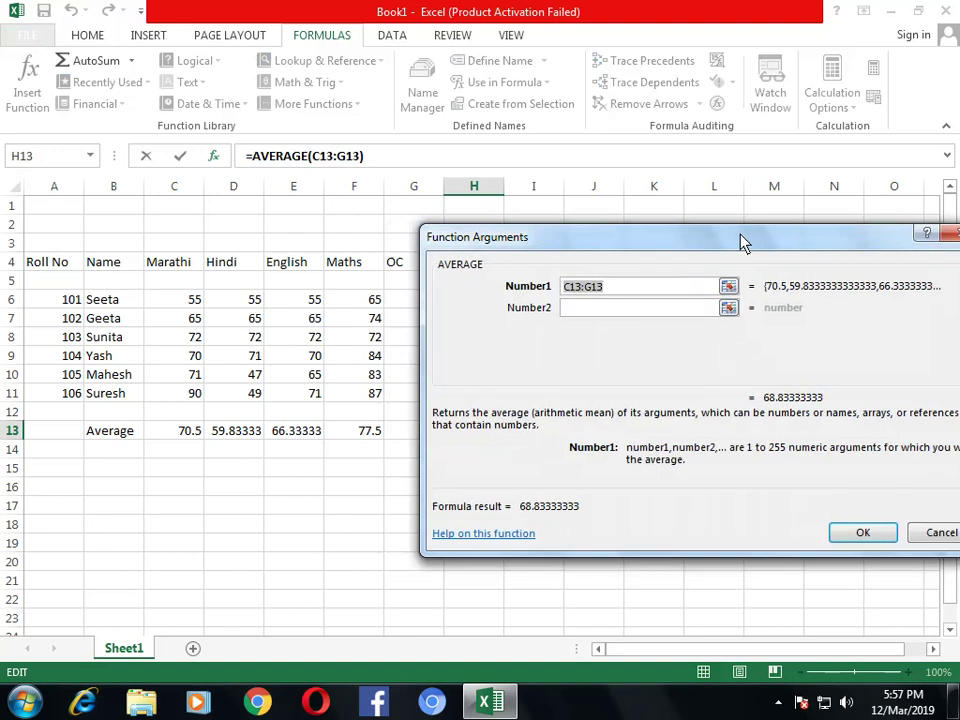
{"action": "left_click_drag", "start_coordinate": [489, 302], "coordinate": [480, 393]}
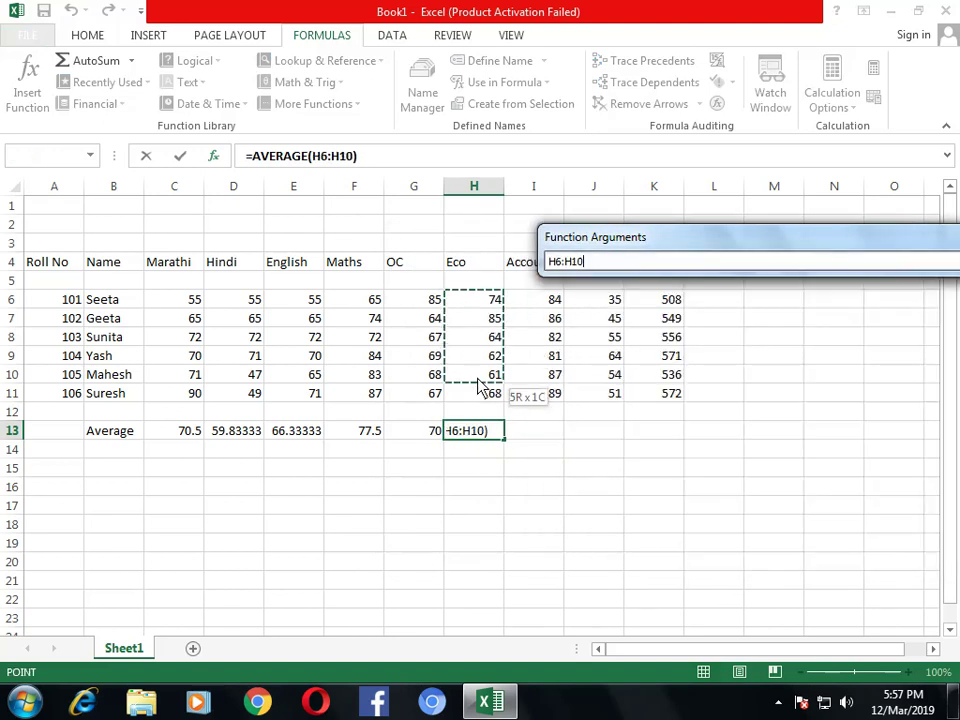
{"action": "left_click", "coordinate": [950, 534]}
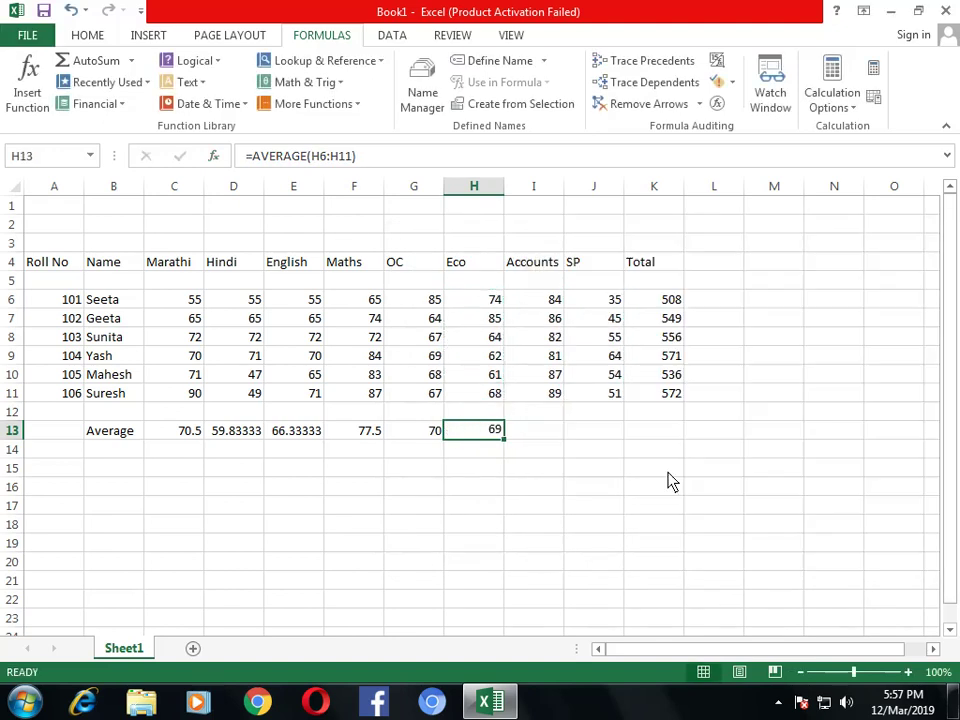
{"action": "left_click", "coordinate": [540, 440]}
{"action": "left_click", "coordinate": [20, 86]}
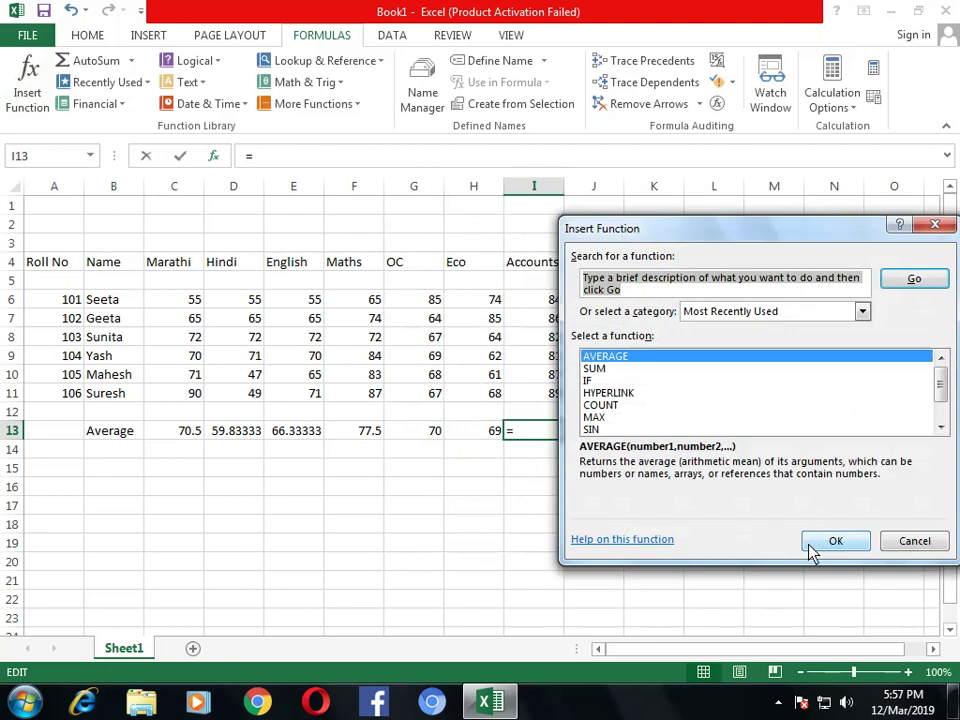
{"action": "left_click", "coordinate": [836, 541]}
{"action": "left_click_drag", "start_coordinate": [587, 247], "coordinate": [853, 258]}
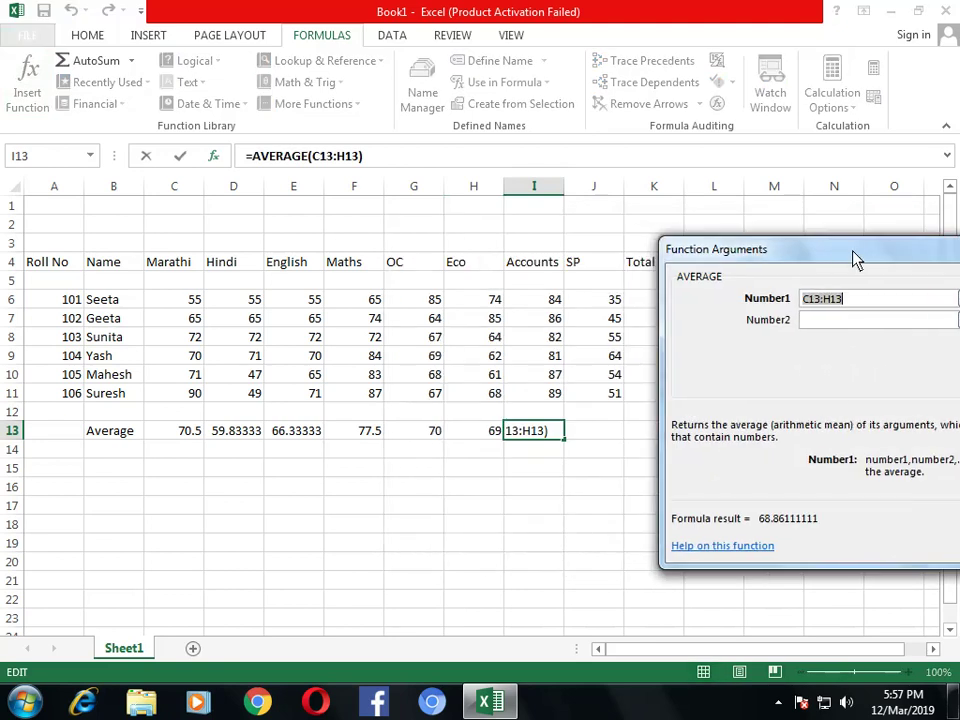
{"action": "left_click_drag", "start_coordinate": [549, 300], "coordinate": [549, 400]}
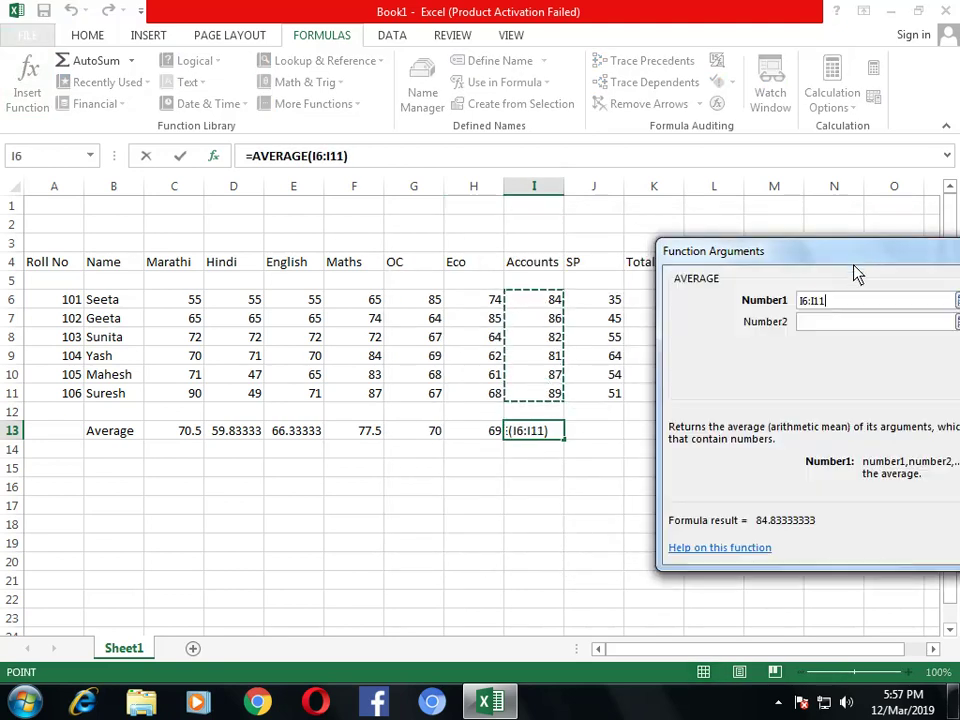
{"action": "left_click_drag", "start_coordinate": [812, 262], "coordinate": [580, 263]}
{"action": "left_click", "coordinate": [864, 549]}
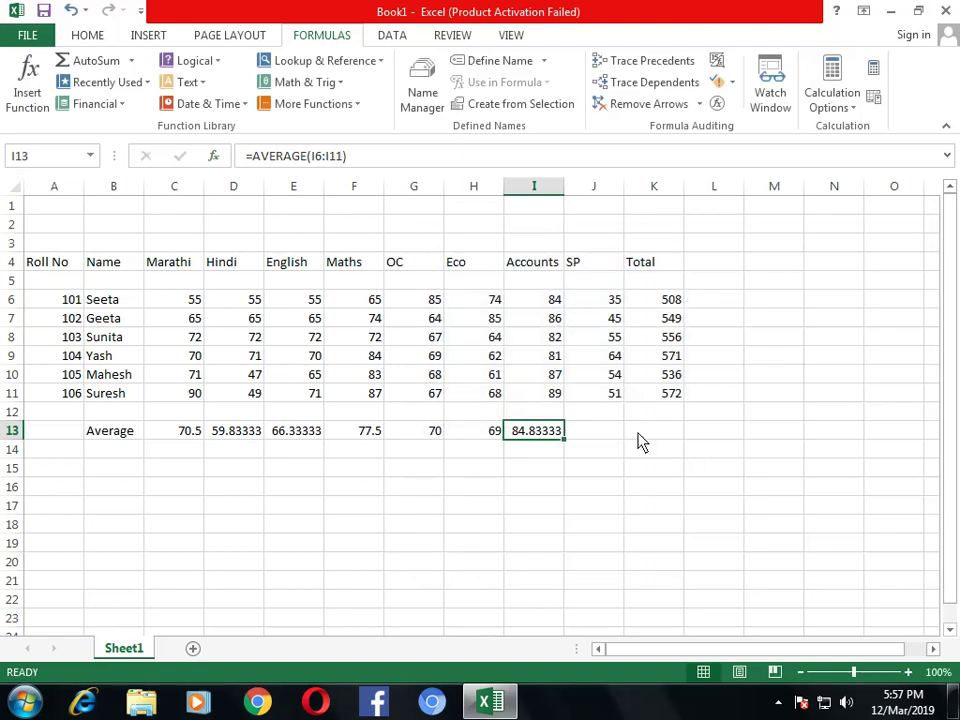
- Insert AVERAGE in J13 over the SP marks J6:J11, giving 50.66667
{"action": "left_click", "coordinate": [607, 441]}
{"action": "left_click", "coordinate": [18, 110]}
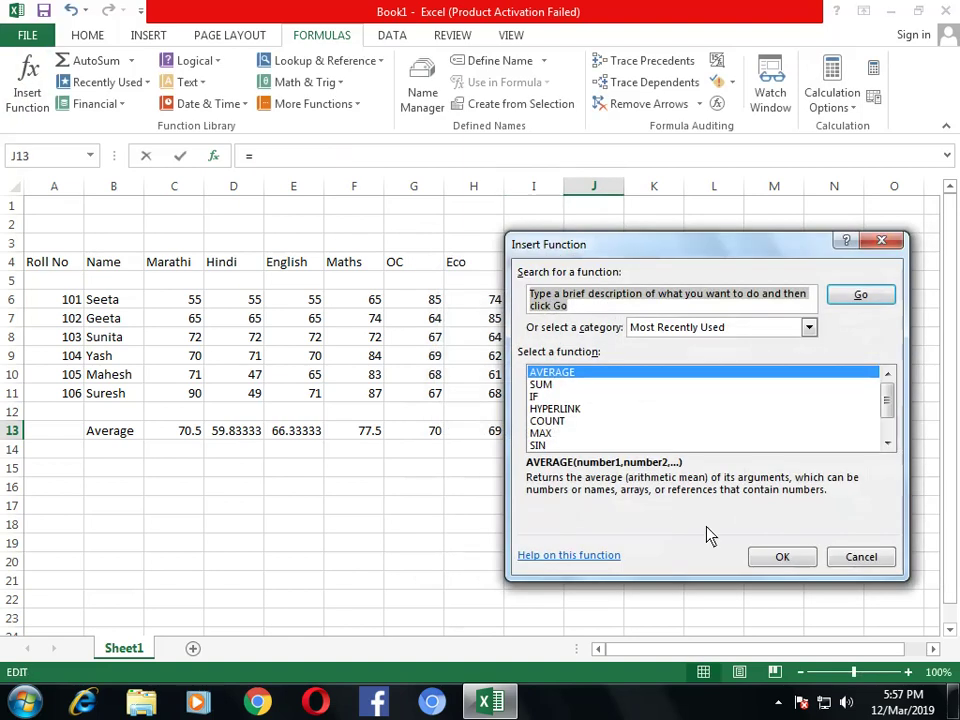
{"action": "left_click", "coordinate": [785, 558]}
{"action": "left_click_drag", "start_coordinate": [672, 258], "coordinate": [930, 262]}
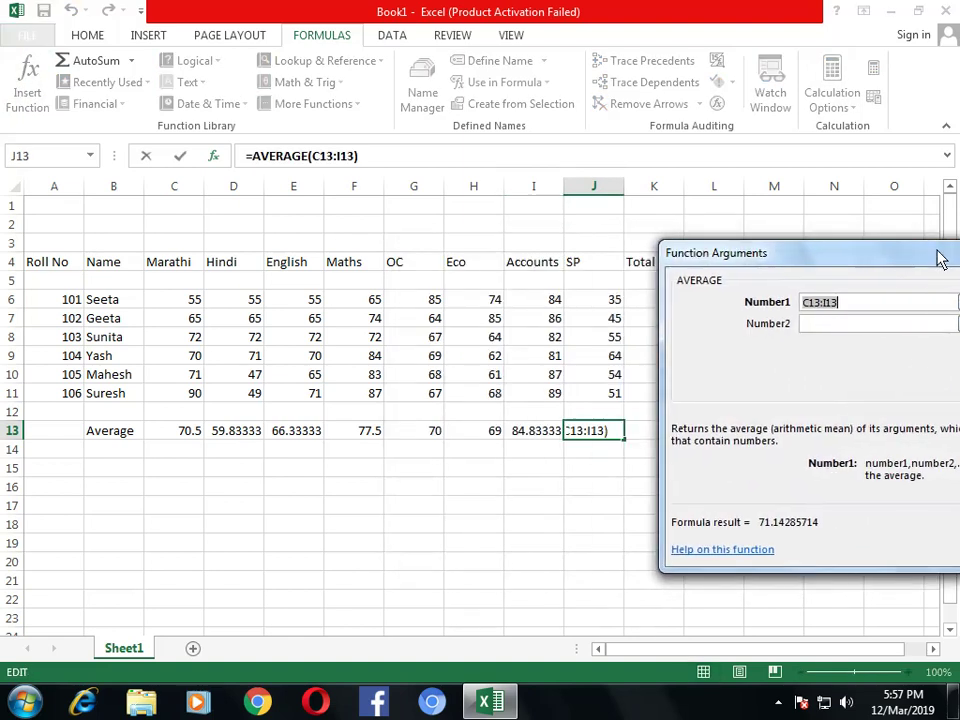
{"action": "left_click_drag", "start_coordinate": [605, 305], "coordinate": [604, 393]}
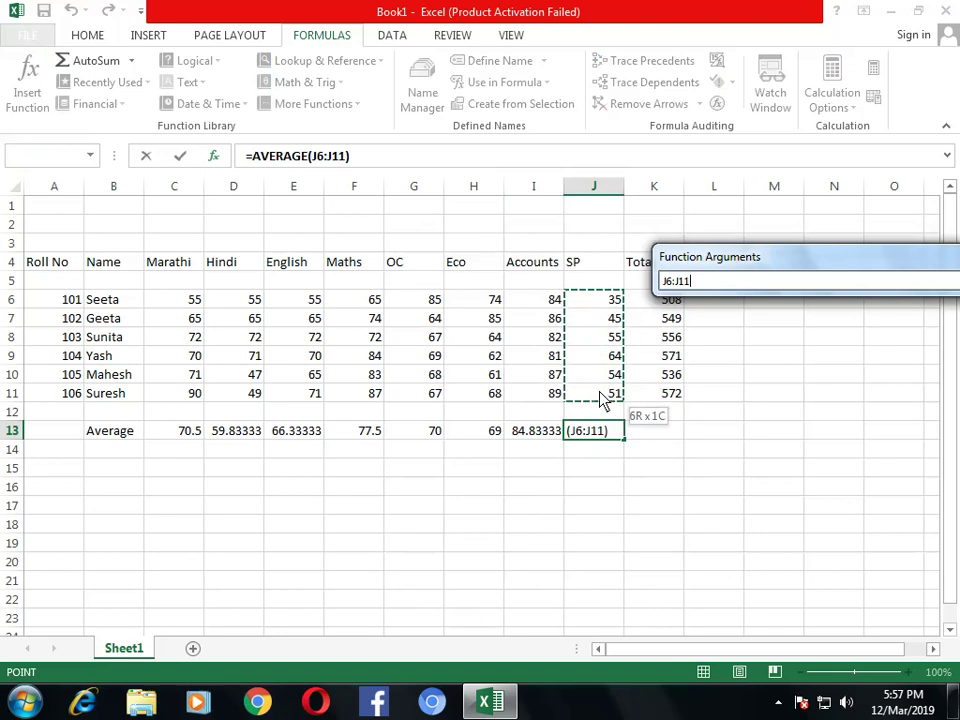
{"action": "left_click_drag", "start_coordinate": [853, 268], "coordinate": [266, 246]}
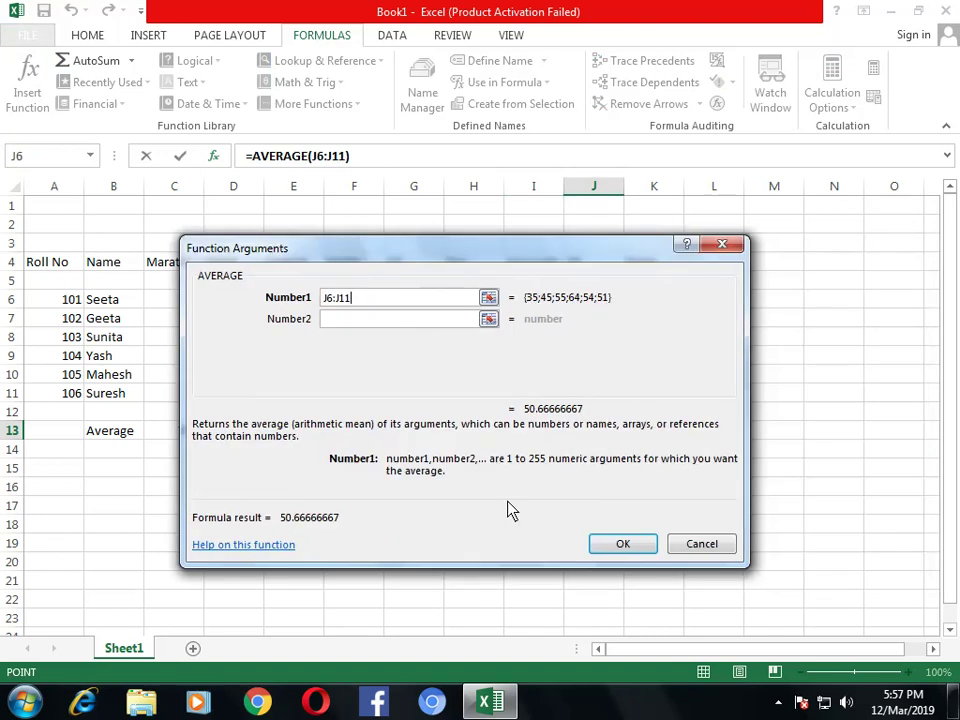
{"action": "left_click", "coordinate": [617, 548]}
- Insert AVERAGE in K13 over the Total column K6:K11, giving 548.6667
{"action": "left_click", "coordinate": [667, 433]}
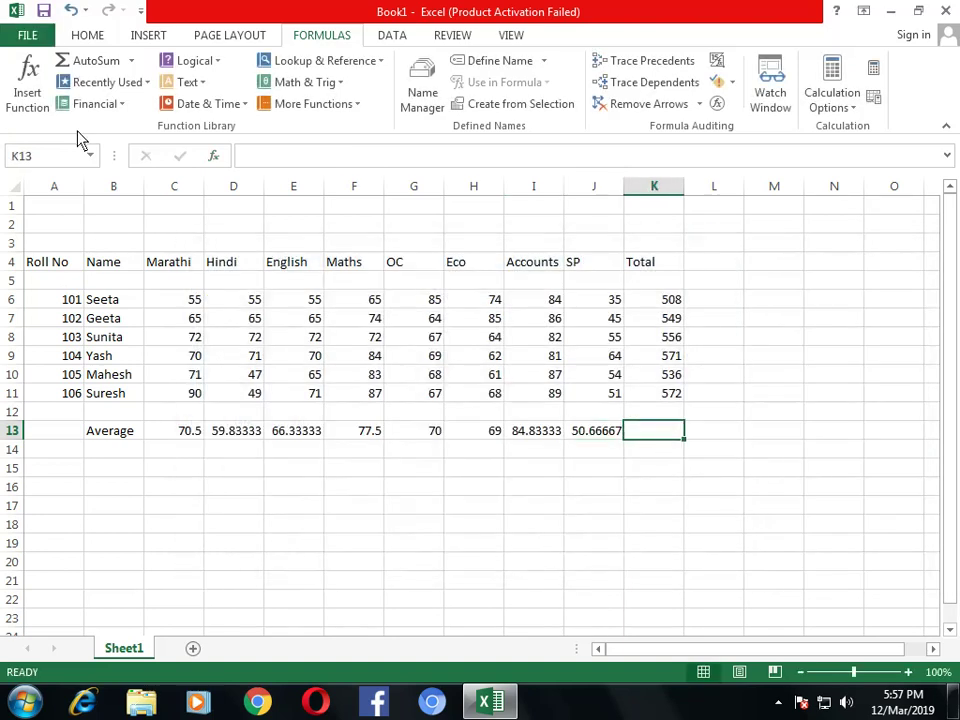
{"action": "left_click", "coordinate": [28, 78]}
{"action": "left_click", "coordinate": [540, 553]}
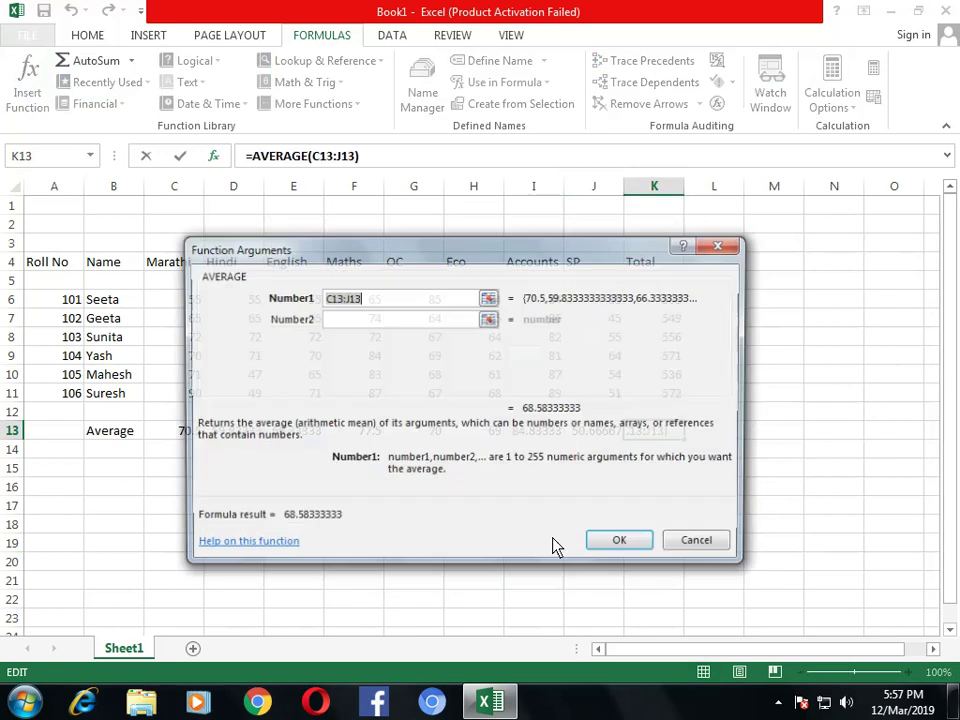
{"action": "left_click_drag", "start_coordinate": [581, 253], "coordinate": [370, 262]}
{"action": "left_click_drag", "start_coordinate": [667, 307], "coordinate": [669, 395]}
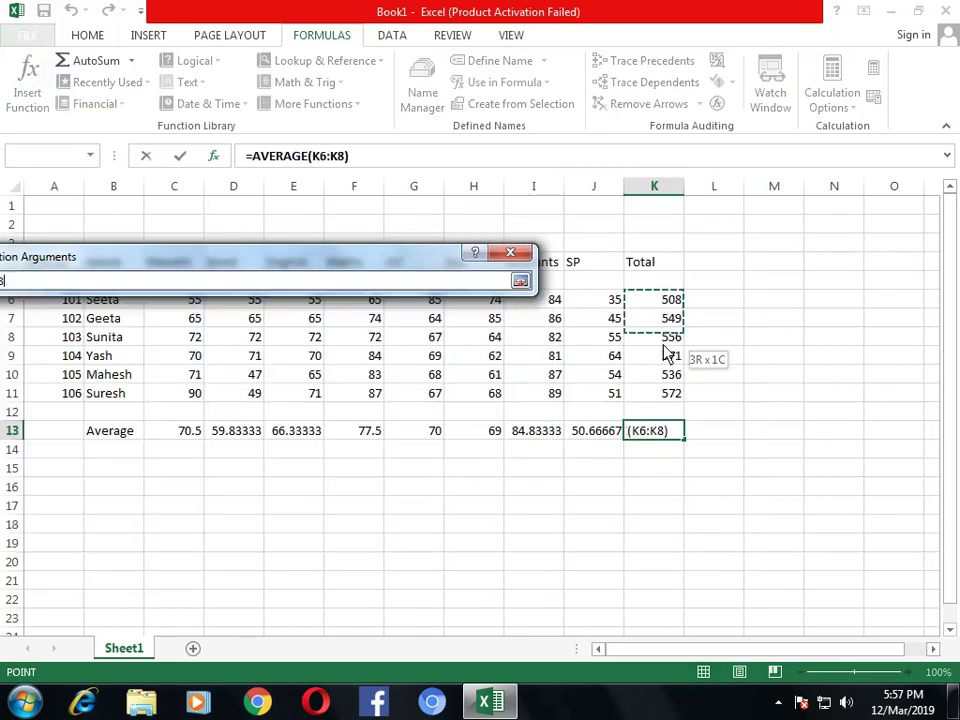
{"action": "left_click", "coordinate": [412, 553]}
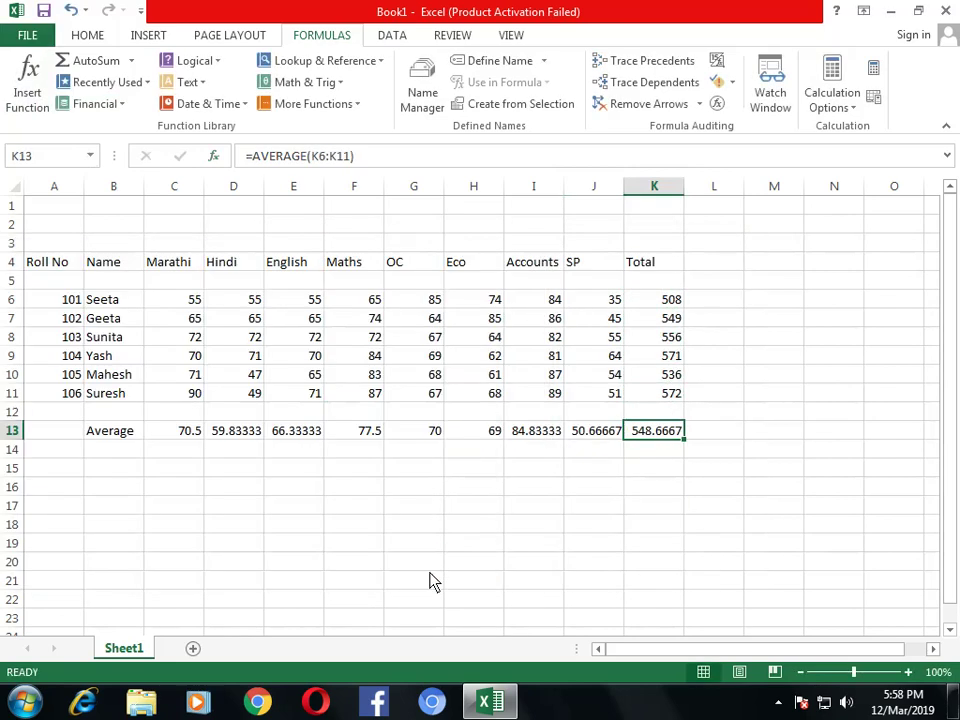
{"action": "left_click", "coordinate": [494, 490]}
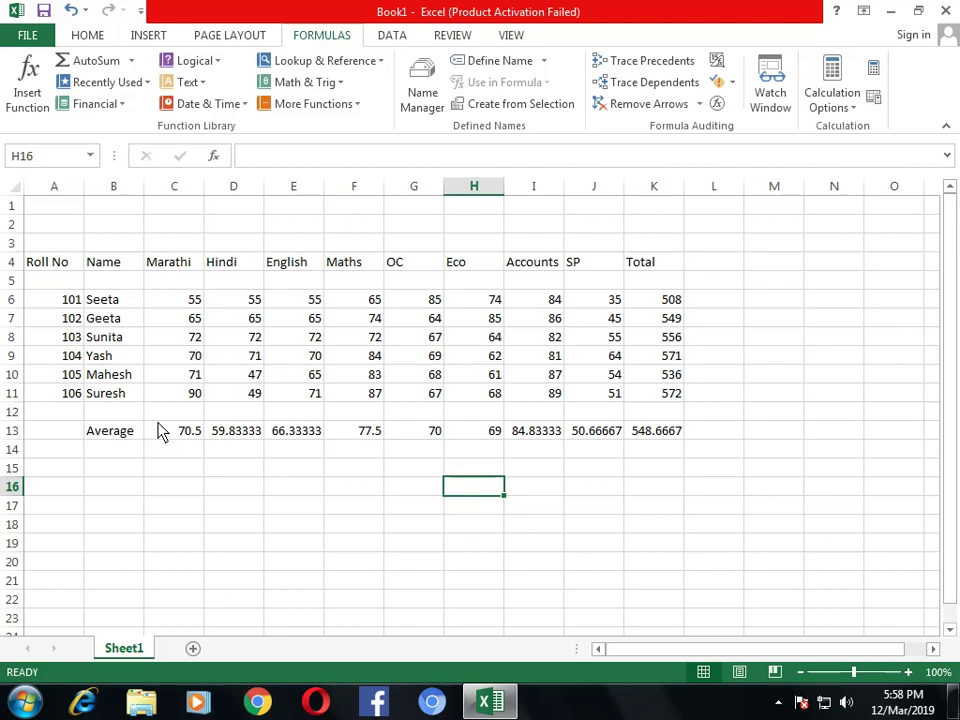
- Label B14 'Min' and enter =MIN(C6:C11) in C14, giving 55
{"action": "left_click", "coordinate": [112, 451]}
{"action": "type", "text": "Min"}
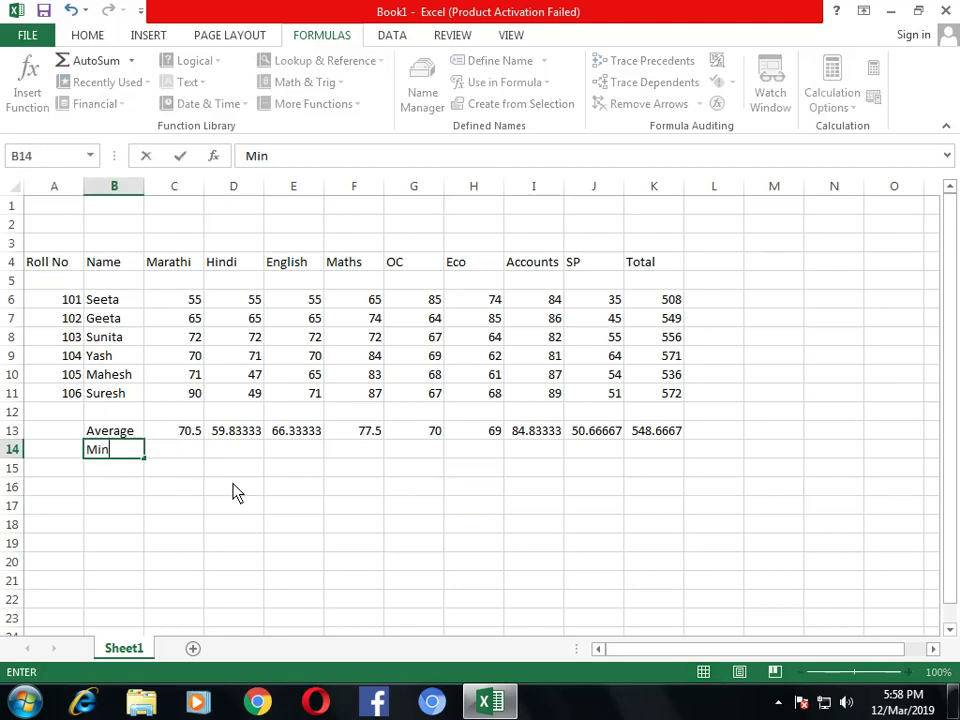
{"action": "key", "text": "ctrl+Return"}
{"action": "key", "text": "Right"}
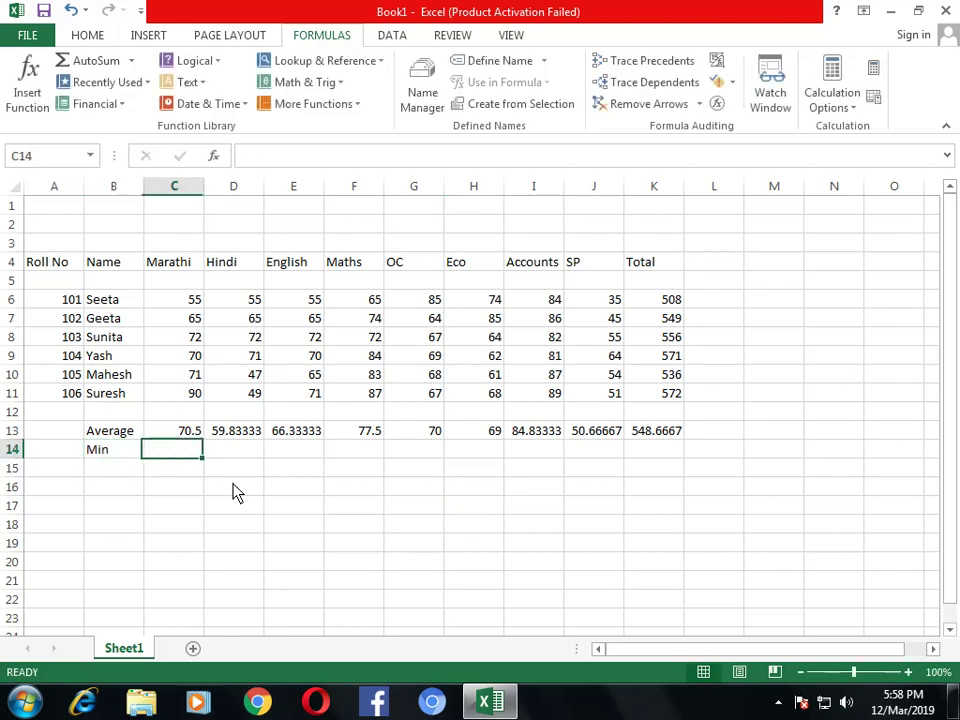
{"action": "type", "text": "="}
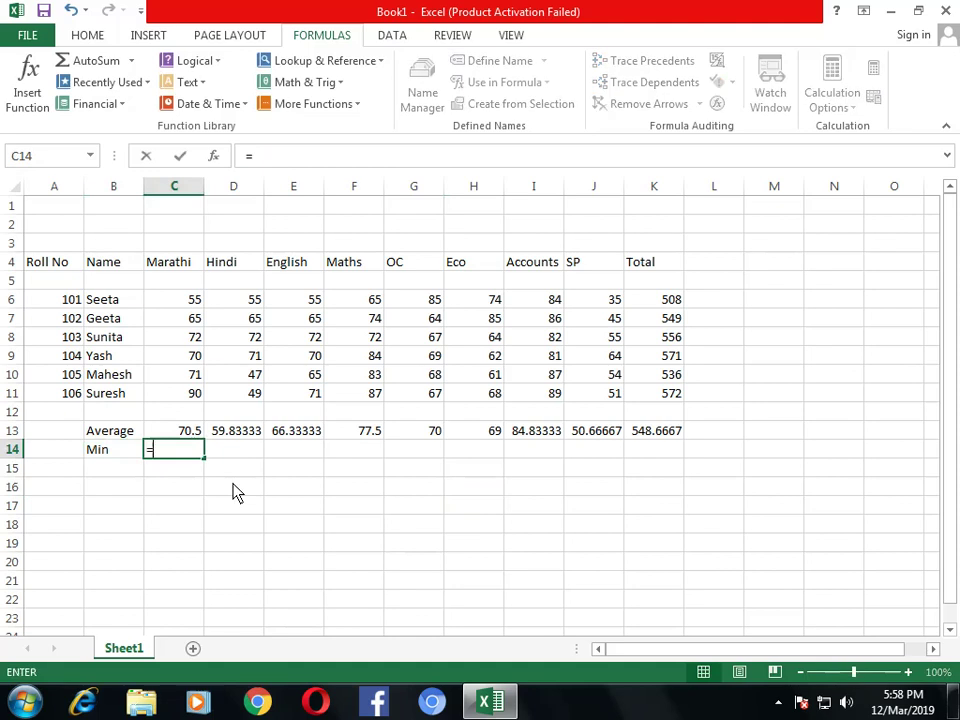
{"action": "type", "text": "min"}
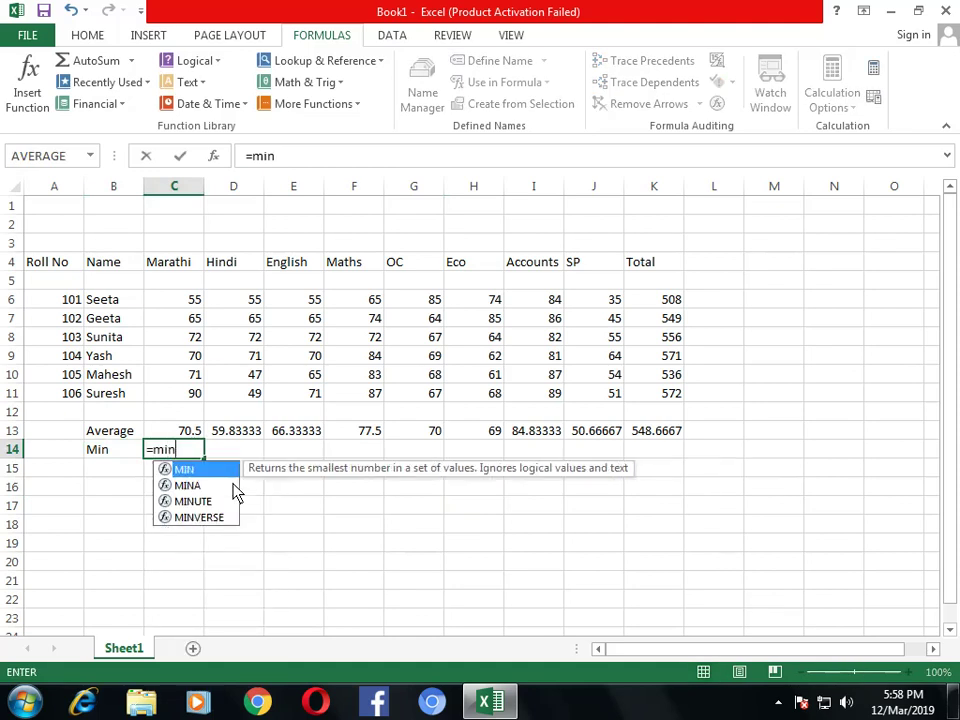
{"action": "type", "text": "("}
{"action": "left_click_drag", "start_coordinate": [188, 303], "coordinate": [204, 400]}
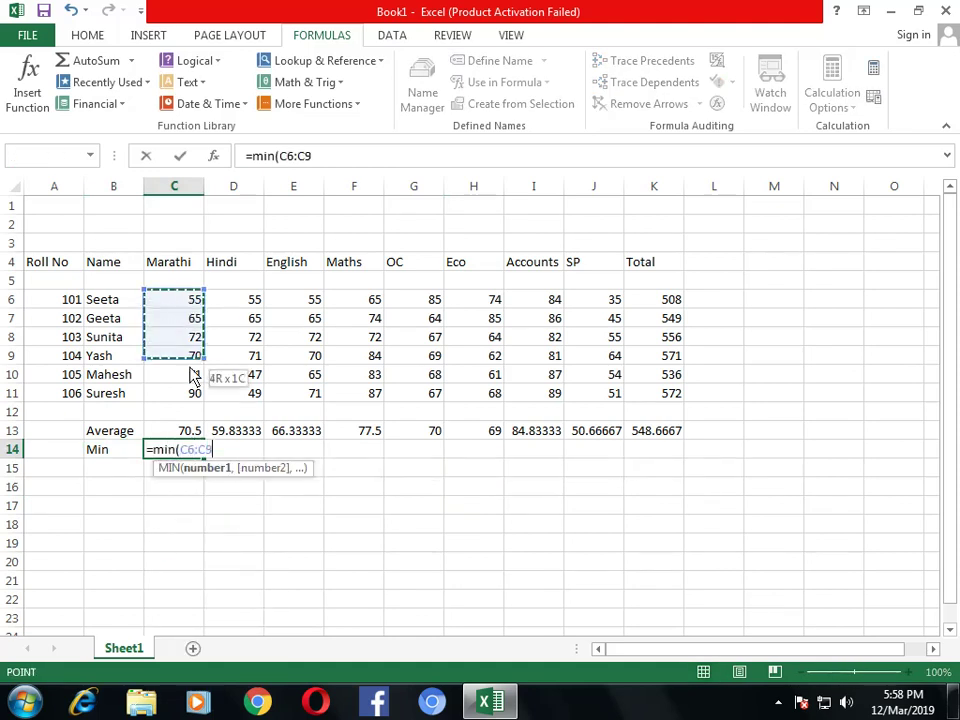
{"action": "key", "text": "Return"}
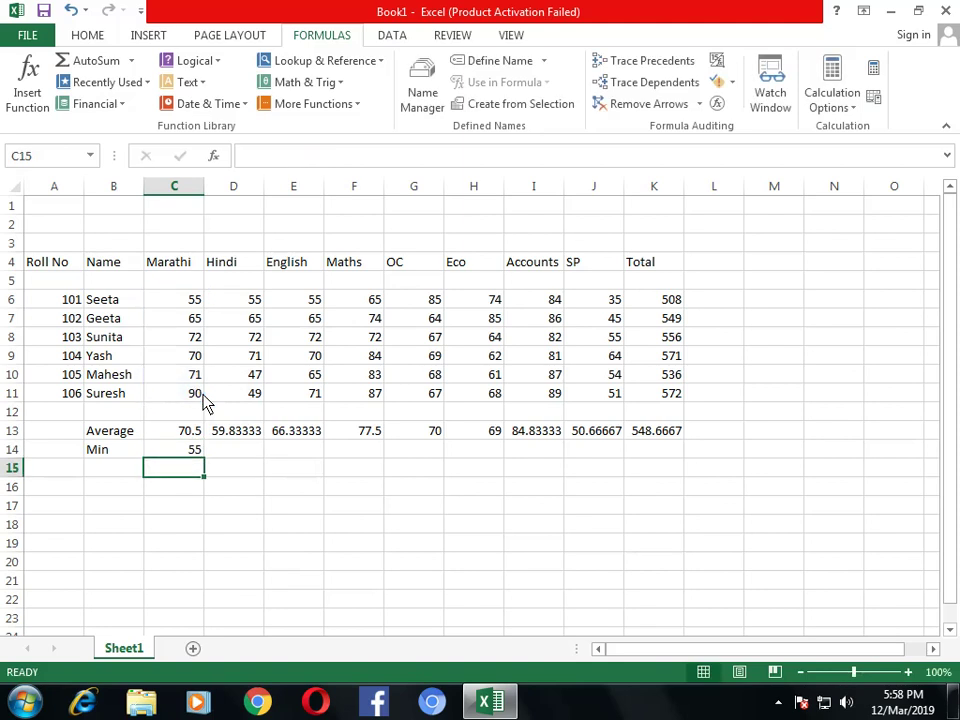
{"action": "key", "text": "Up"}
- Enter =MIN(D6:D11) in D14 for the lowest Hindi mark, 47
{"action": "key", "text": "Right"}
{"action": "type", "text": "=m"}
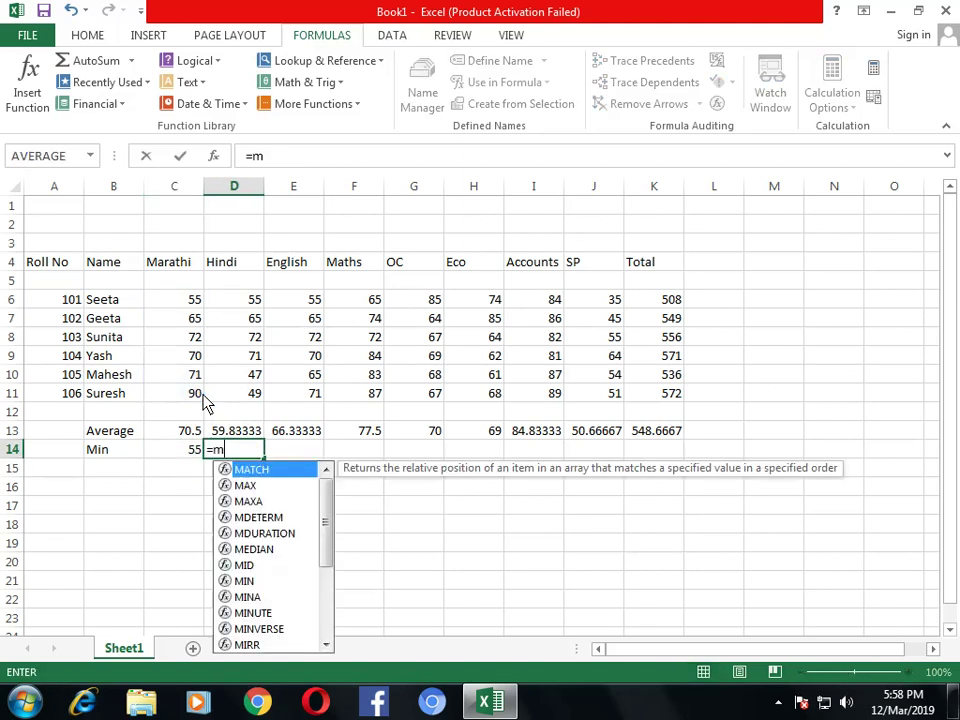
{"action": "type", "text": "in("}
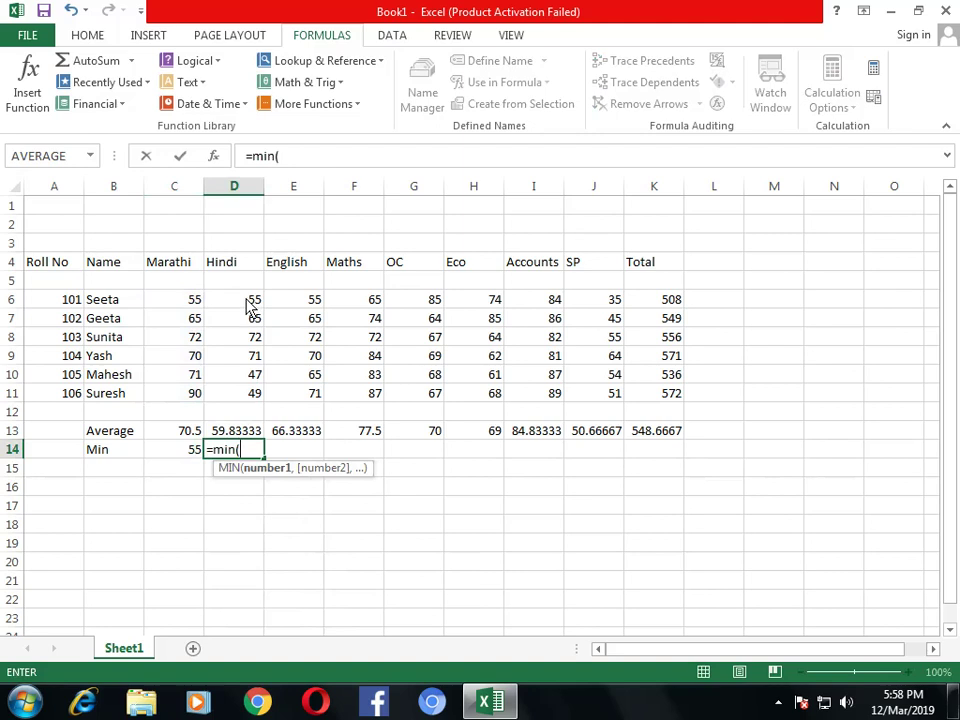
{"action": "left_click_drag", "start_coordinate": [247, 300], "coordinate": [253, 393]}
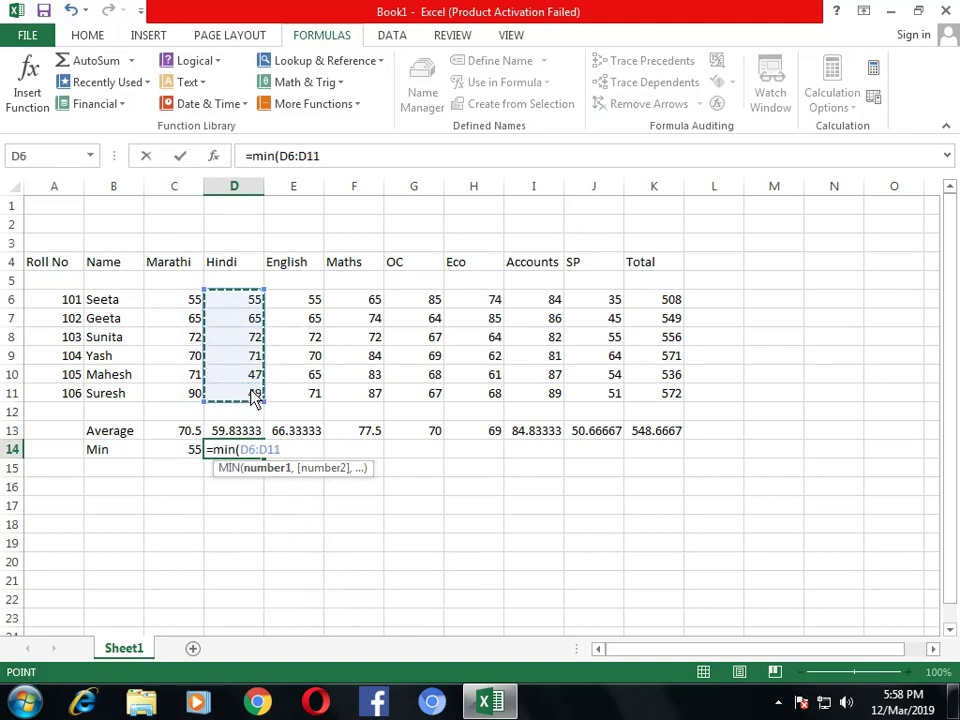
{"action": "key", "text": "Return"}
{"action": "key", "text": "Up"}
{"action": "key", "text": "Right"}
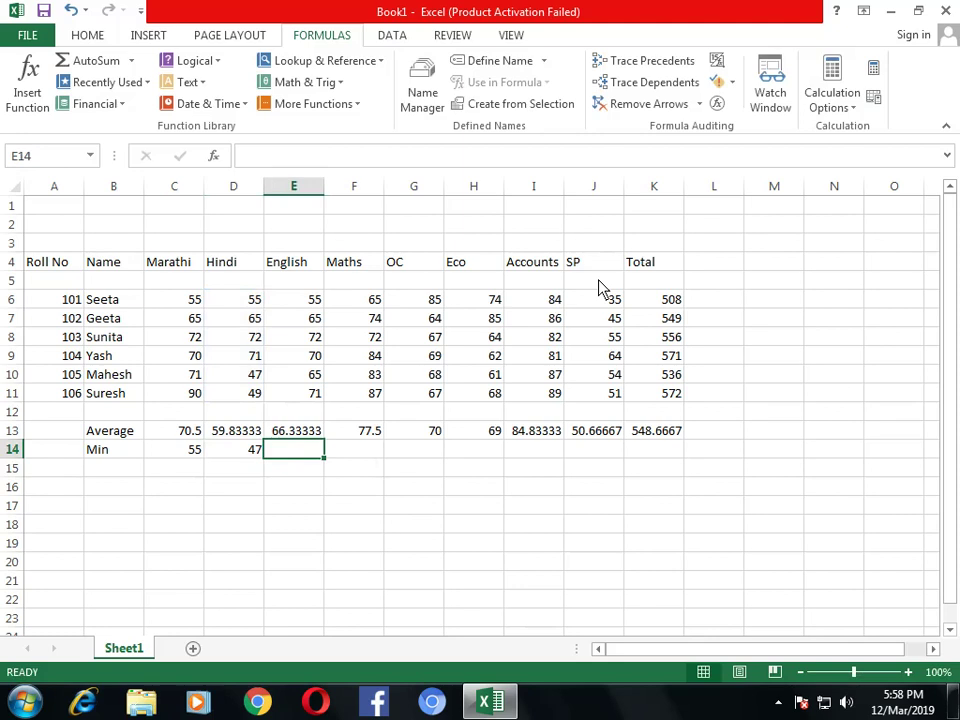
- Insert MIN from the All category in E14 over English marks E6:E11, giving 55
{"action": "left_click", "coordinate": [28, 90]}
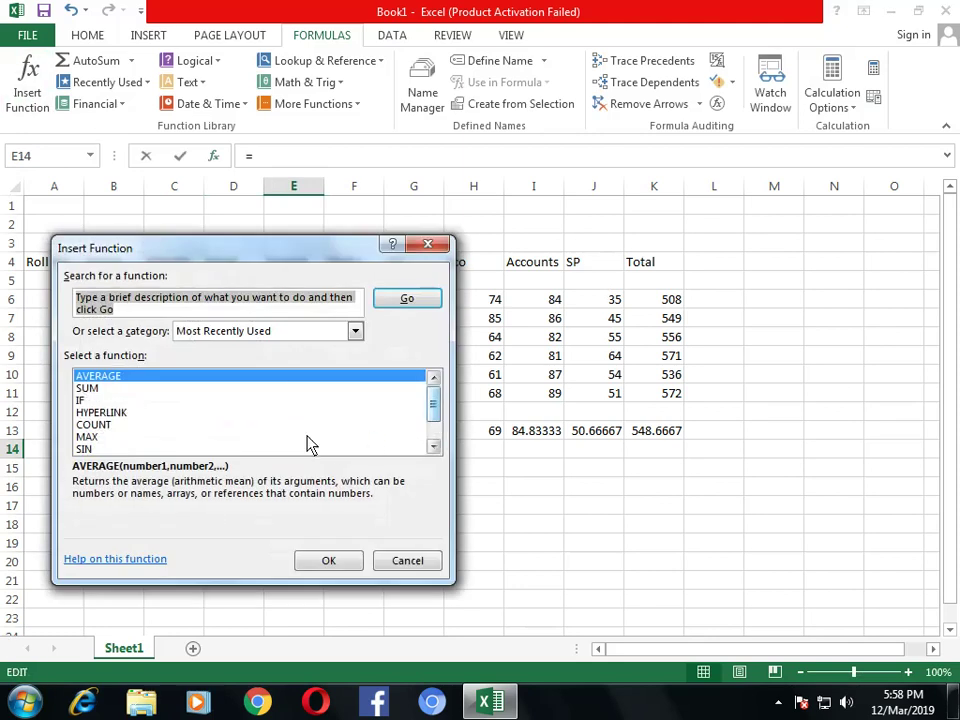
{"action": "left_click_drag", "start_coordinate": [432, 411], "coordinate": [435, 428]}
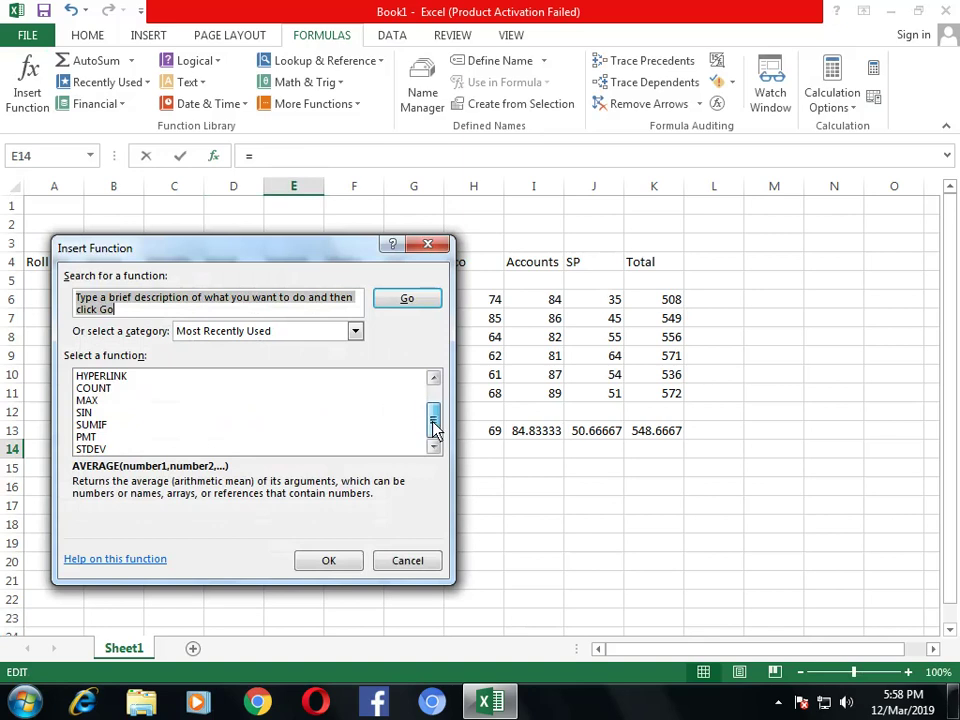
{"action": "scroll", "coordinate": [435, 398], "scroll_direction": "up", "scroll_amount": 1}
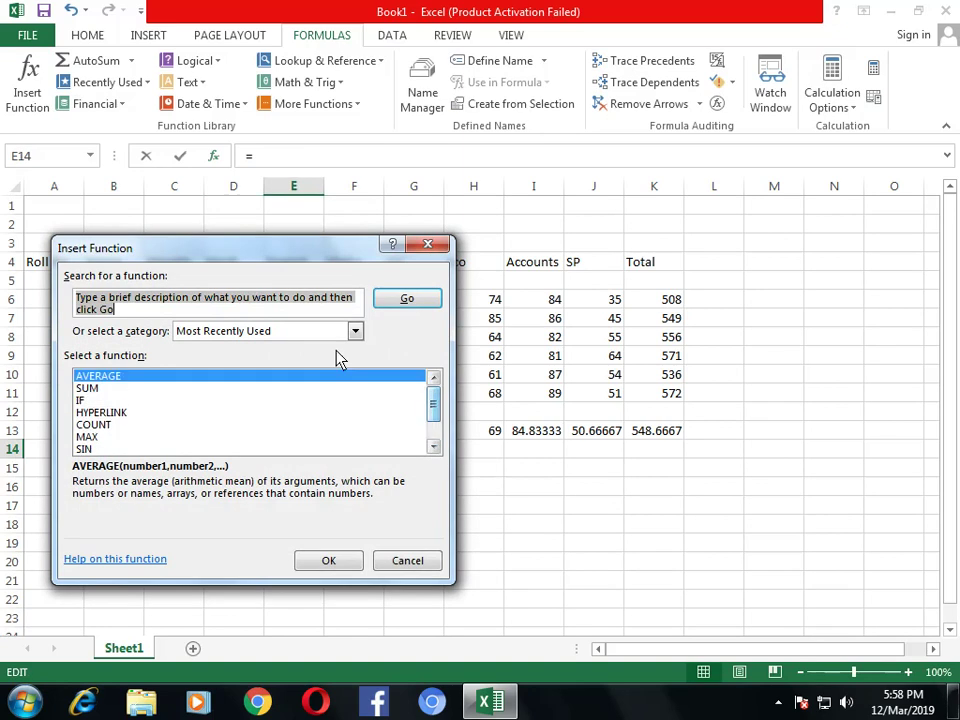
{"action": "left_click", "coordinate": [355, 331]}
{"action": "left_click", "coordinate": [287, 364]}
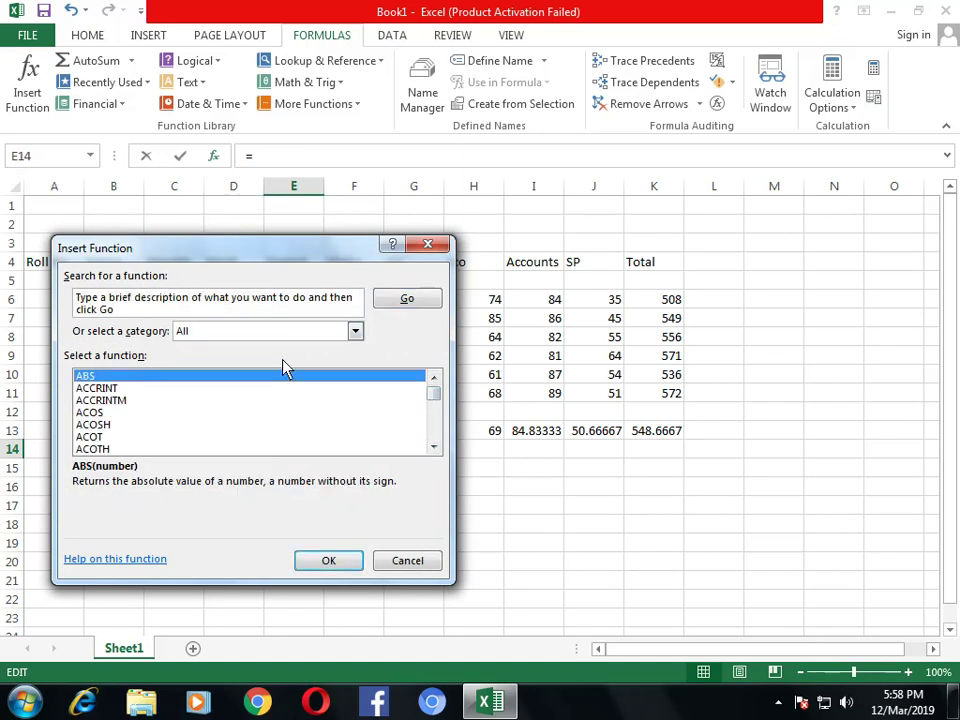
{"action": "key", "text": "Tab"}
{"action": "type", "text": "min"}
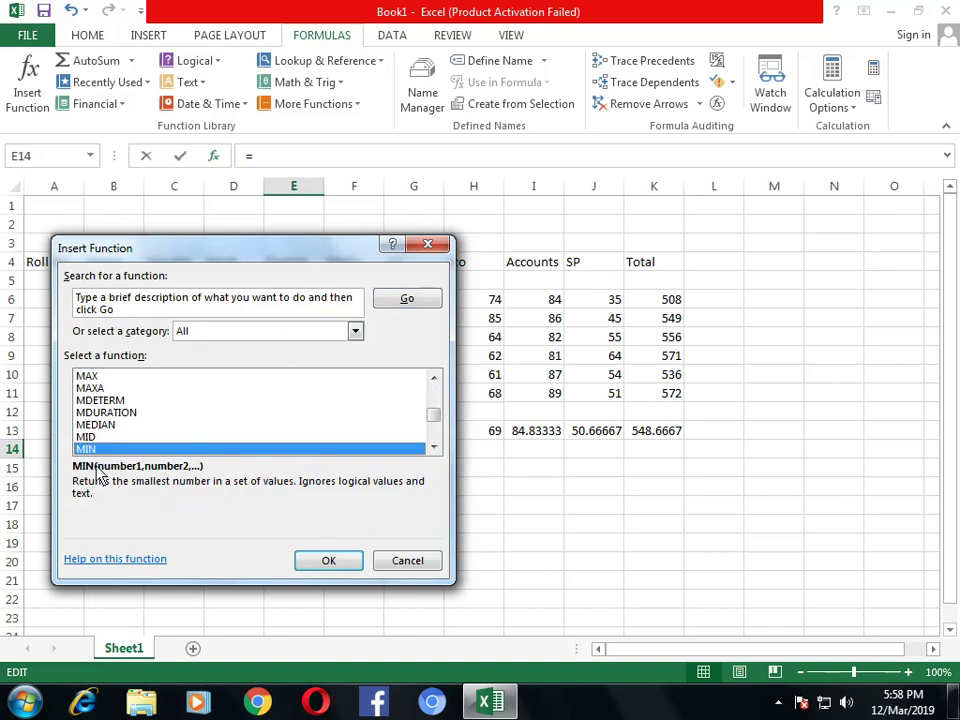
{"action": "left_click", "coordinate": [336, 566]}
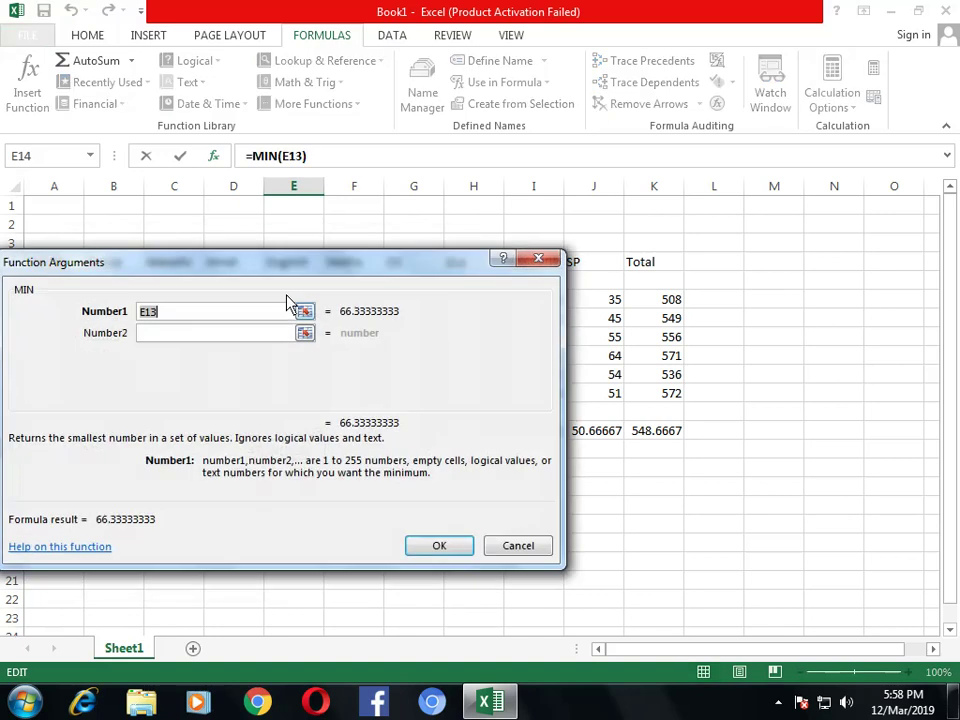
{"action": "left_click_drag", "start_coordinate": [283, 275], "coordinate": [767, 238]}
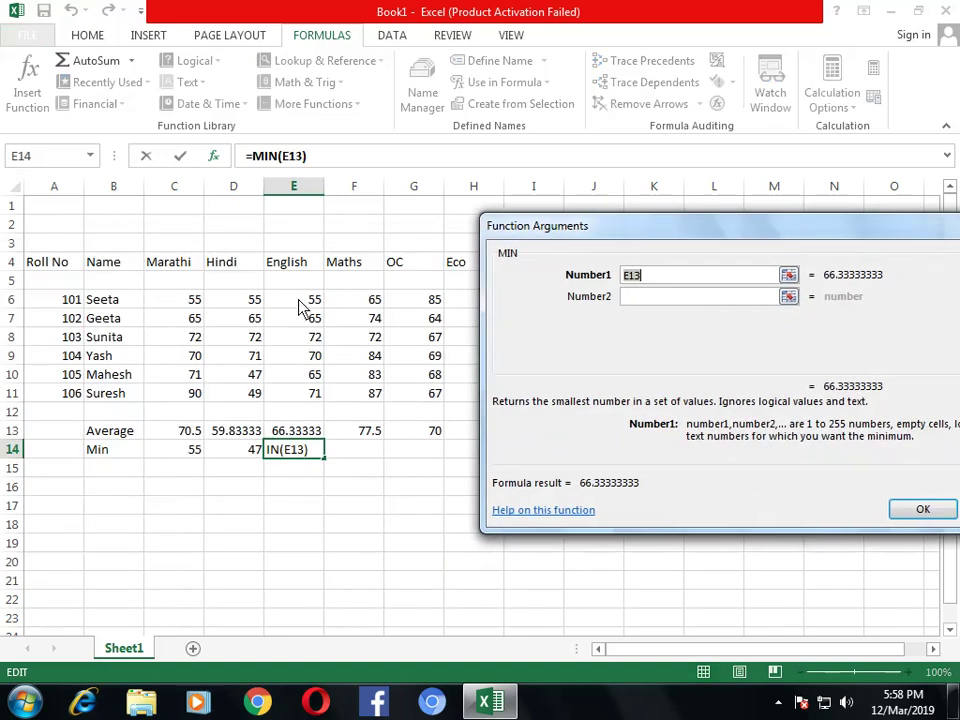
{"action": "left_click_drag", "start_coordinate": [298, 305], "coordinate": [302, 393]}
{"action": "left_click", "coordinate": [930, 512]}
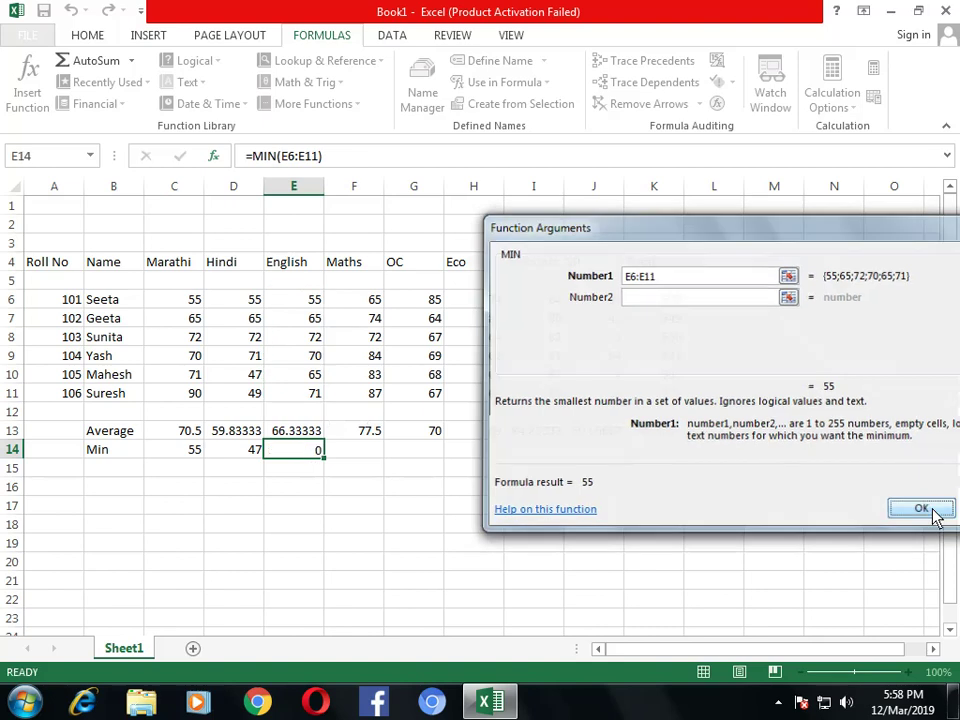
- Insert =MIN(F6:F11) in F14 for the Maths minimum of 65
{"action": "left_click", "coordinate": [362, 449]}
{"action": "left_click", "coordinate": [28, 98]}
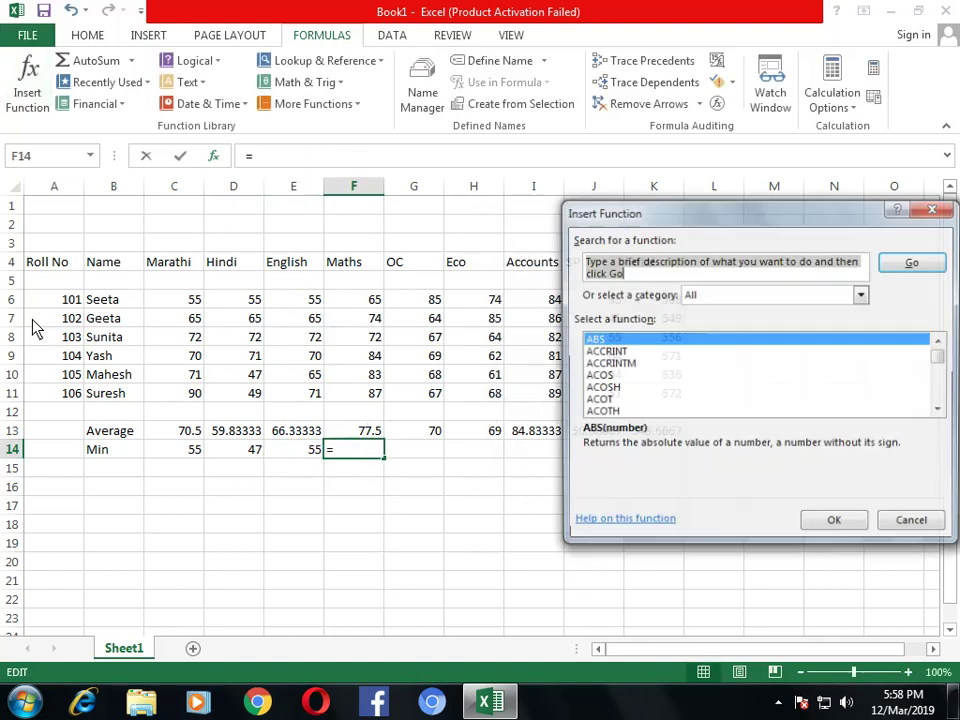
{"action": "left_click", "coordinate": [862, 296]}
{"action": "left_click", "coordinate": [806, 313]}
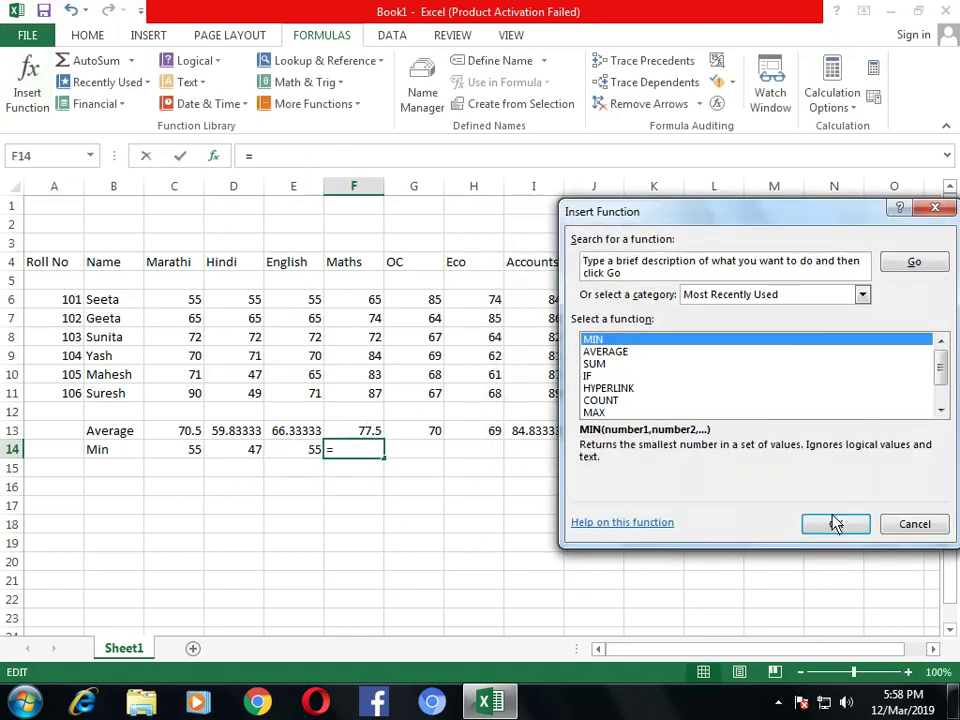
{"action": "left_click", "coordinate": [838, 526]}
{"action": "left_click_drag", "start_coordinate": [355, 305], "coordinate": [356, 393]}
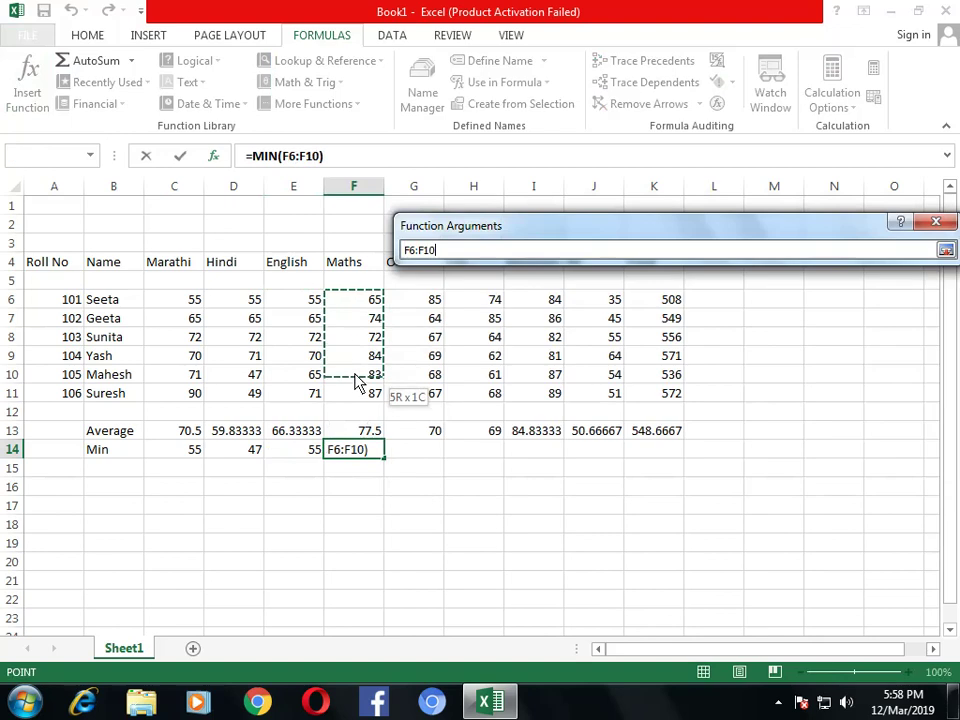
{"action": "left_click", "coordinate": [838, 509]}
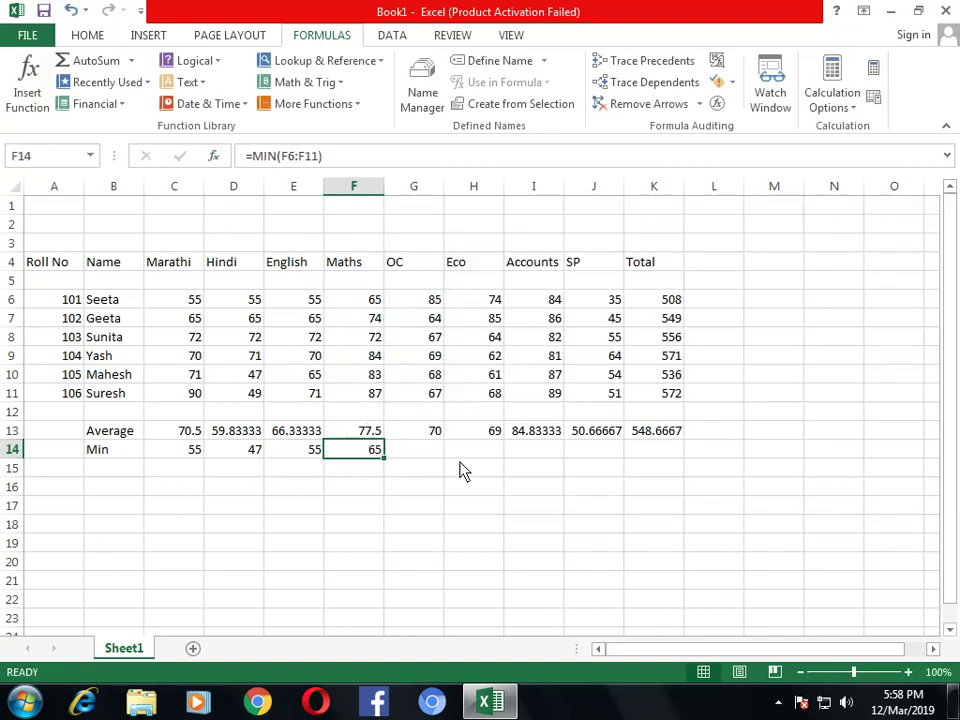
- Insert MIN over G6:G11 in G14, giving the OC minimum of 64
{"action": "left_click", "coordinate": [403, 454]}
{"action": "left_click", "coordinate": [27, 85]}
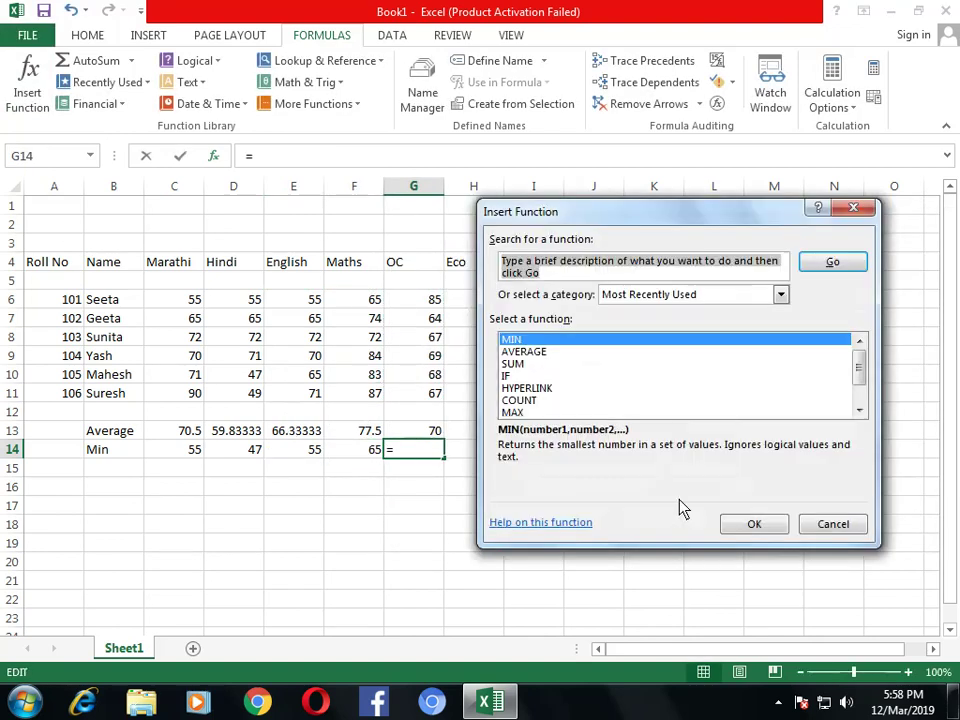
{"action": "left_click", "coordinate": [756, 524]}
{"action": "left_click_drag", "start_coordinate": [640, 250], "coordinate": [748, 219]}
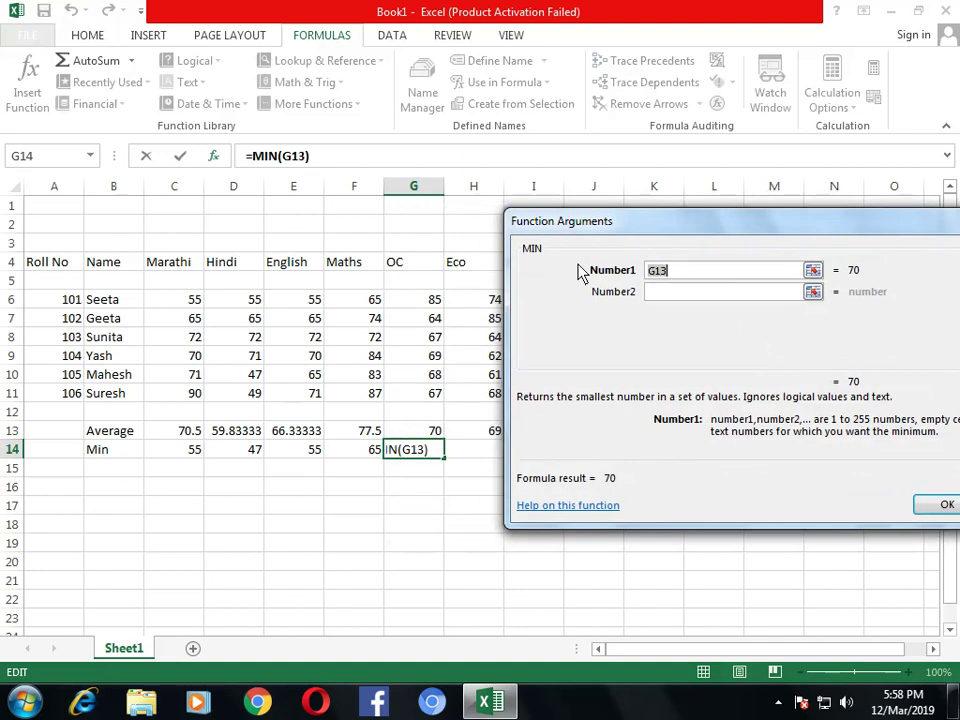
{"action": "left_click_drag", "start_coordinate": [428, 303], "coordinate": [420, 397]}
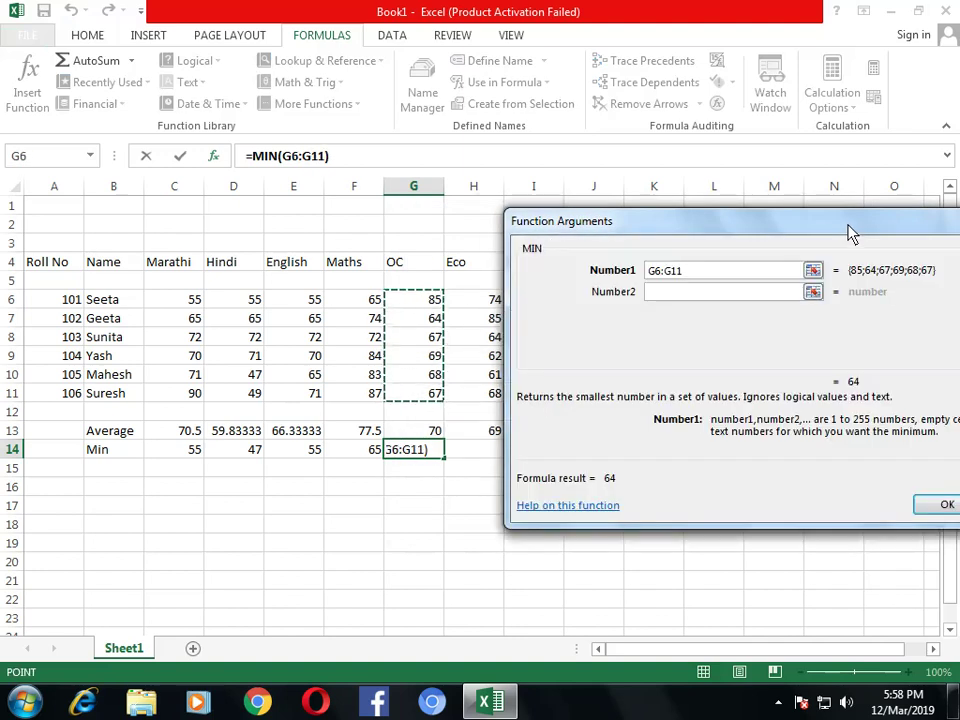
{"action": "left_click_drag", "start_coordinate": [849, 231], "coordinate": [793, 229]}
{"action": "left_click", "coordinate": [904, 508]}
- Insert MIN over H6:H11 in H14, giving the Eco minimum of 61
{"action": "key", "text": "Right"}
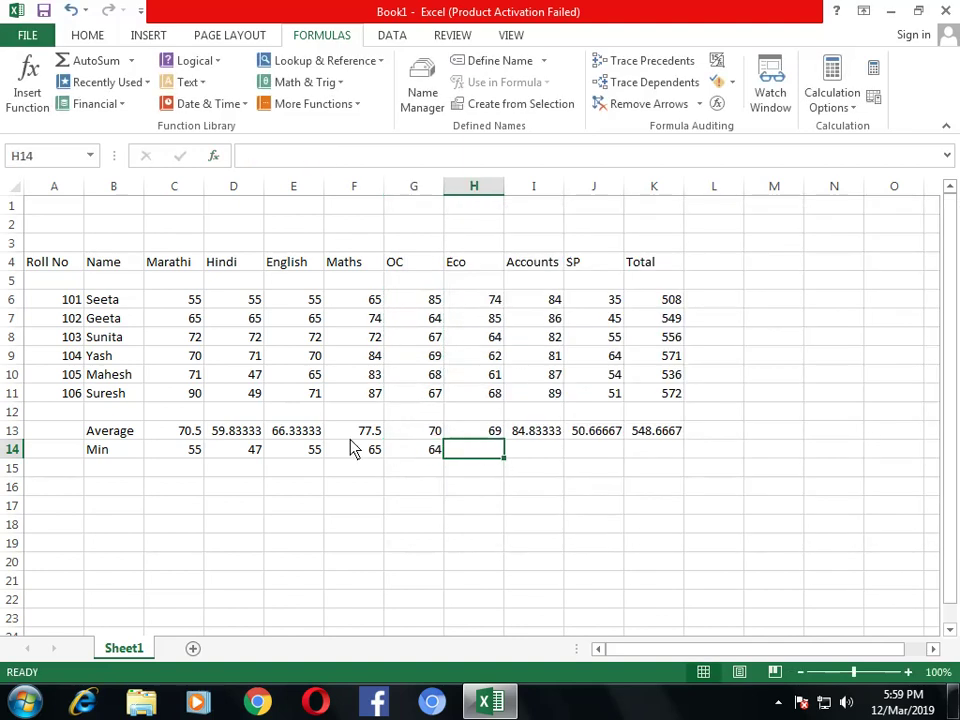
{"action": "left_click", "coordinate": [14, 110]}
{"action": "left_click", "coordinate": [825, 522]}
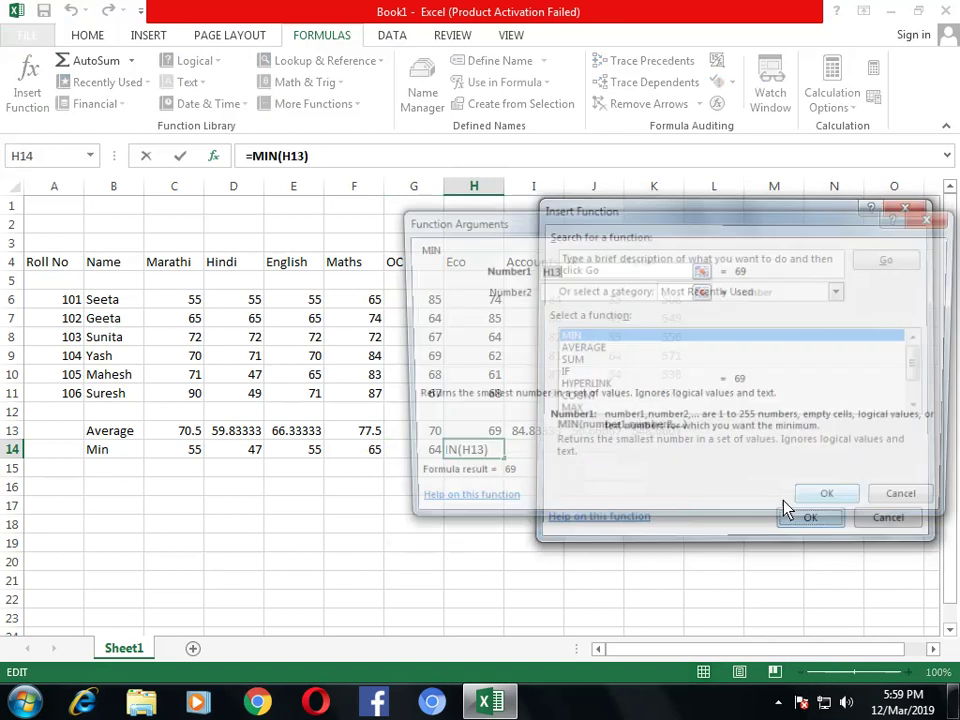
{"action": "left_click_drag", "start_coordinate": [676, 237], "coordinate": [812, 233]}
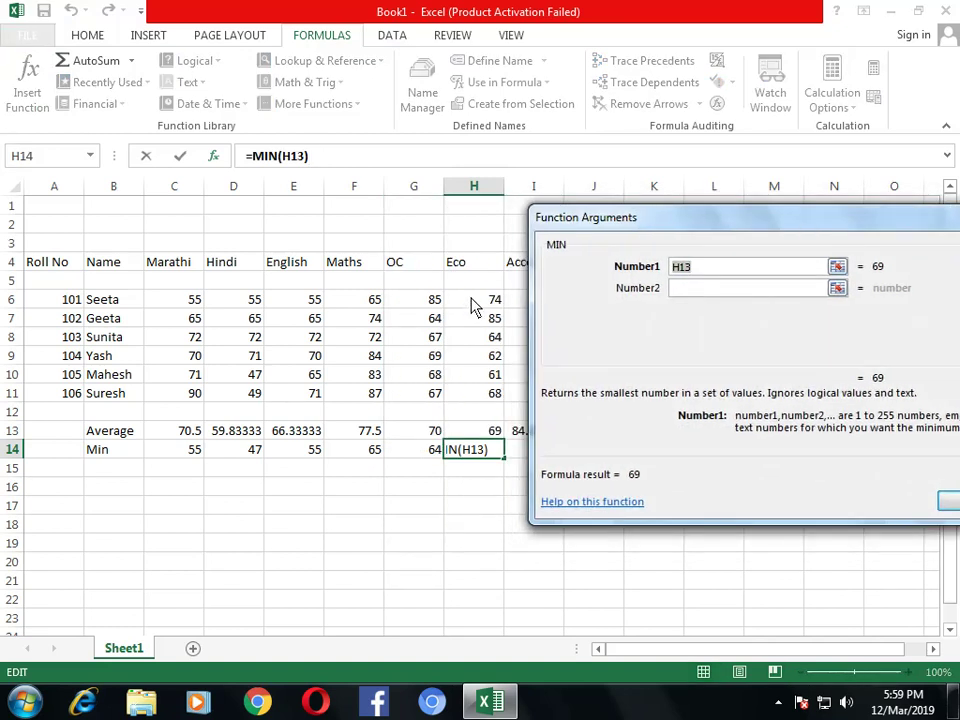
{"action": "left_click_drag", "start_coordinate": [474, 306], "coordinate": [474, 393]}
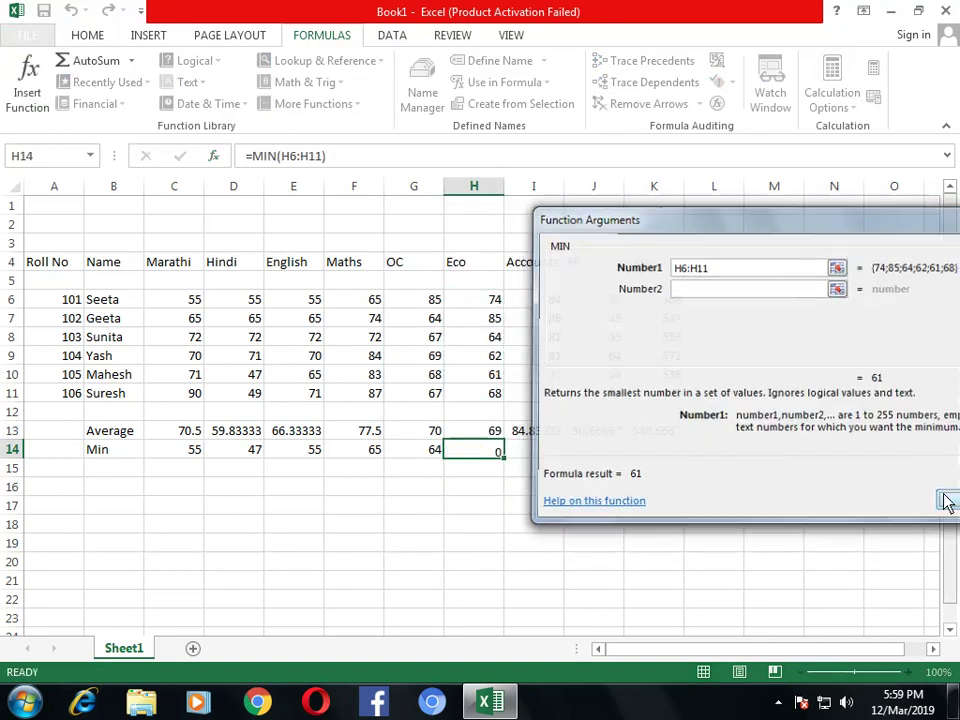
{"action": "left_click", "coordinate": [947, 503]}
{"action": "left_click", "coordinate": [545, 450]}
- Insert MIN over I6:I11 in I14 for the Accounts minimum of 81
{"action": "left_click", "coordinate": [14, 105]}
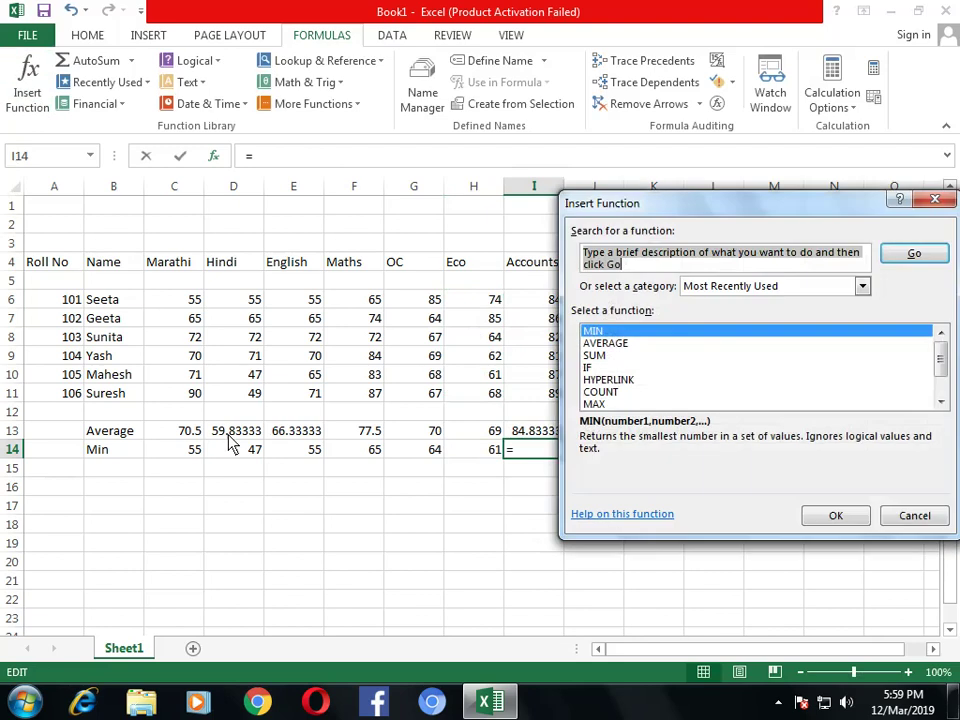
{"action": "left_click", "coordinate": [834, 518]}
{"action": "left_click_drag", "start_coordinate": [776, 240], "coordinate": [278, 252]}
{"action": "left_click_drag", "start_coordinate": [551, 300], "coordinate": [559, 395]}
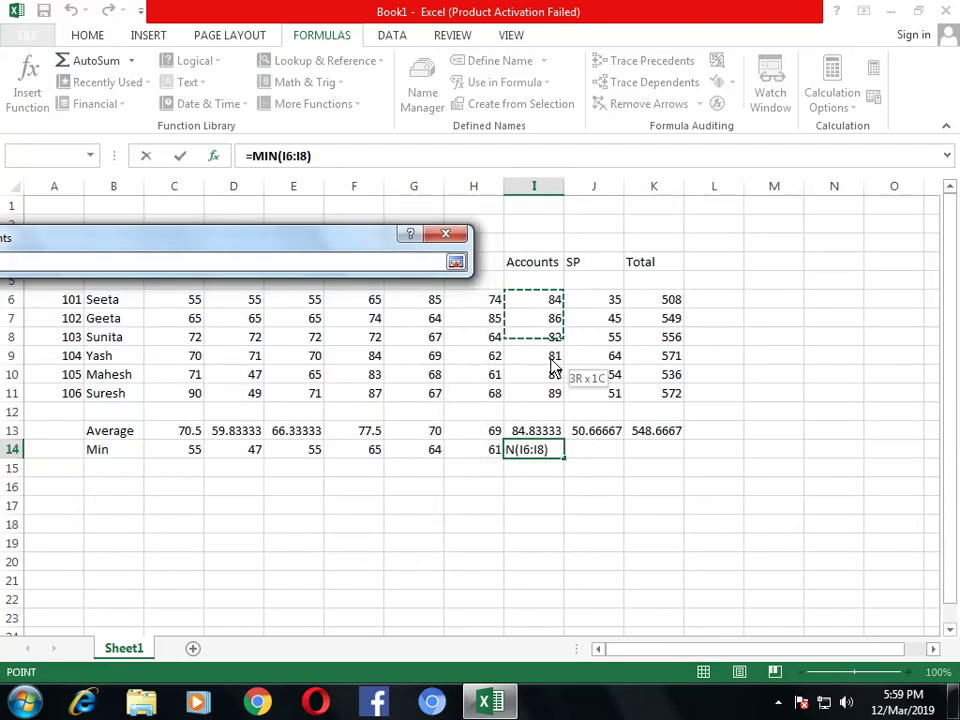
{"action": "left_click", "coordinate": [346, 521]}
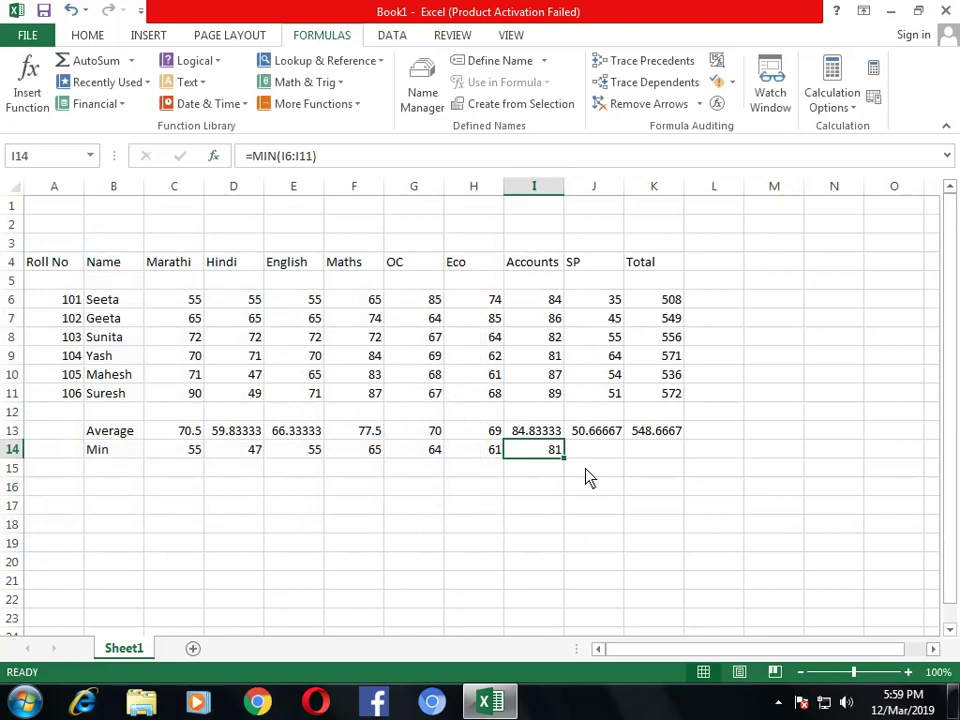
- Insert MIN over J6:J11 in J14 for the SP minimum of 35
{"action": "left_click", "coordinate": [598, 451]}
{"action": "left_click", "coordinate": [30, 85]}
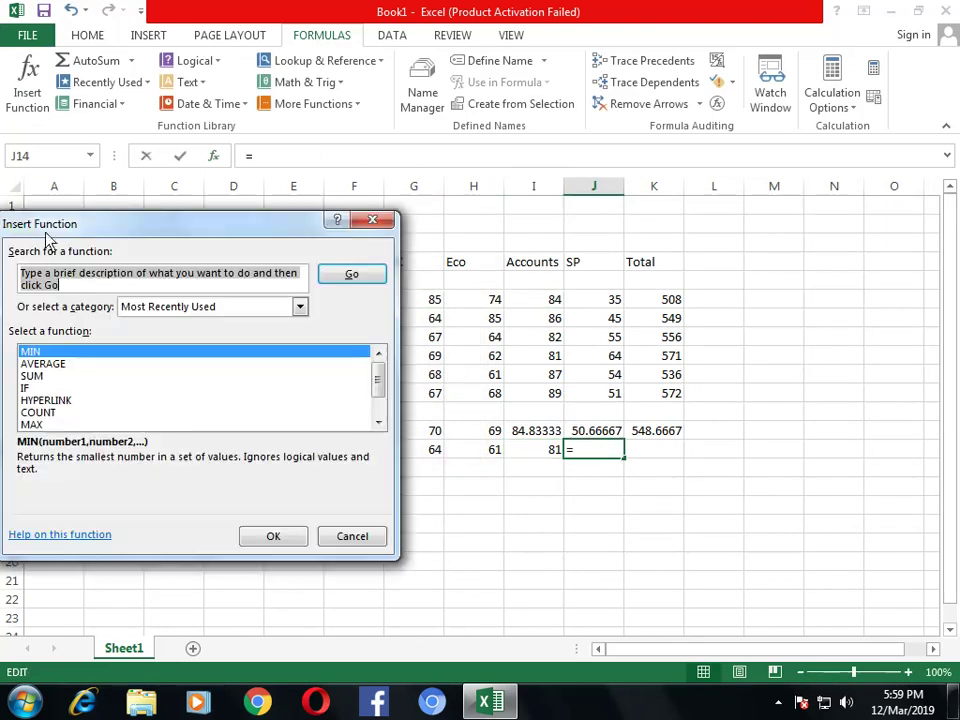
{"action": "left_click", "coordinate": [295, 541]}
{"action": "mouse_move", "coordinate": [612, 305]}
{"action": "left_mouse_down"}
{"action": "mouse_move", "coordinate": [614, 412]}
{"action": "mouse_move", "coordinate": [612, 374]}
{"action": "left_mouse_up"}
{"action": "left_click_drag", "start_coordinate": [612, 300], "coordinate": [614, 393]}
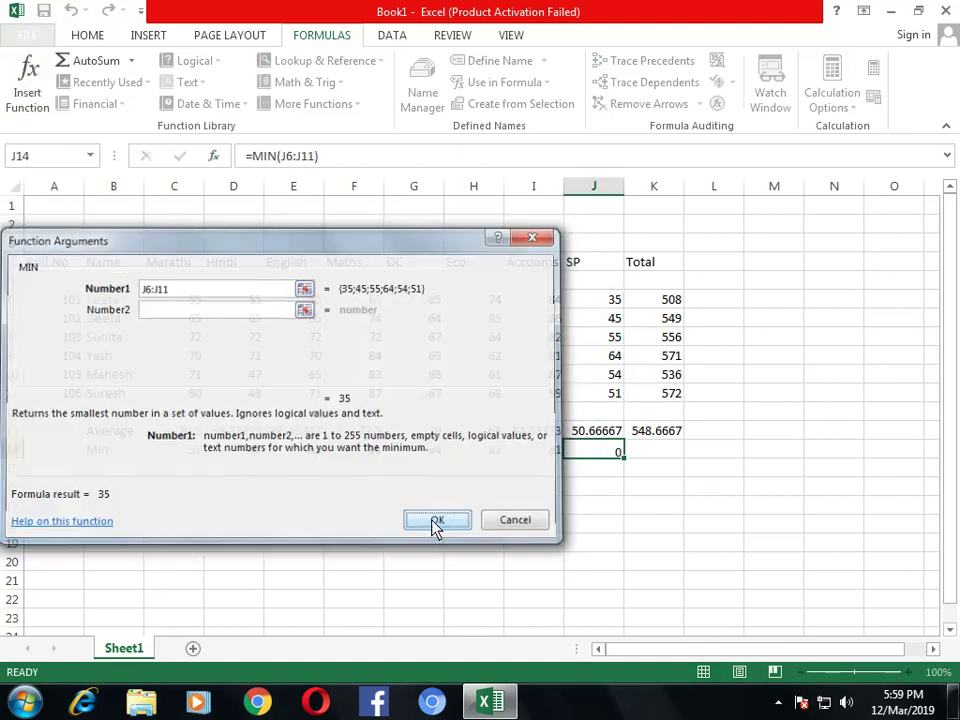
{"action": "left_click", "coordinate": [432, 522]}
- Insert MIN over K6:K11 in K14 for the lowest Total of 508
{"action": "left_click", "coordinate": [658, 458]}
{"action": "left_click", "coordinate": [30, 108]}
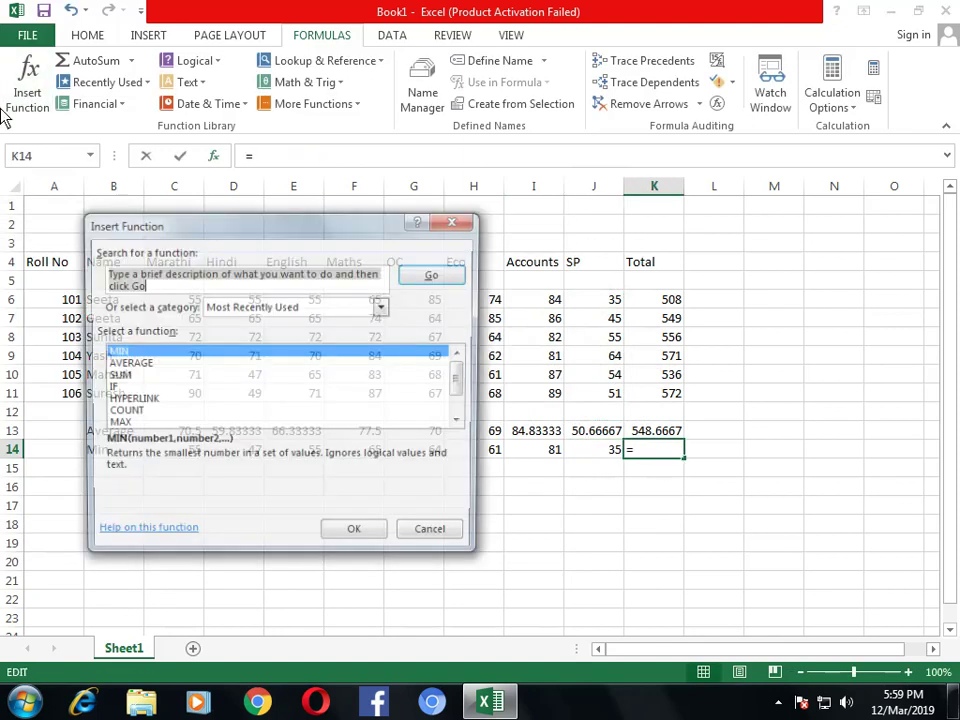
{"action": "left_click", "coordinate": [370, 552]}
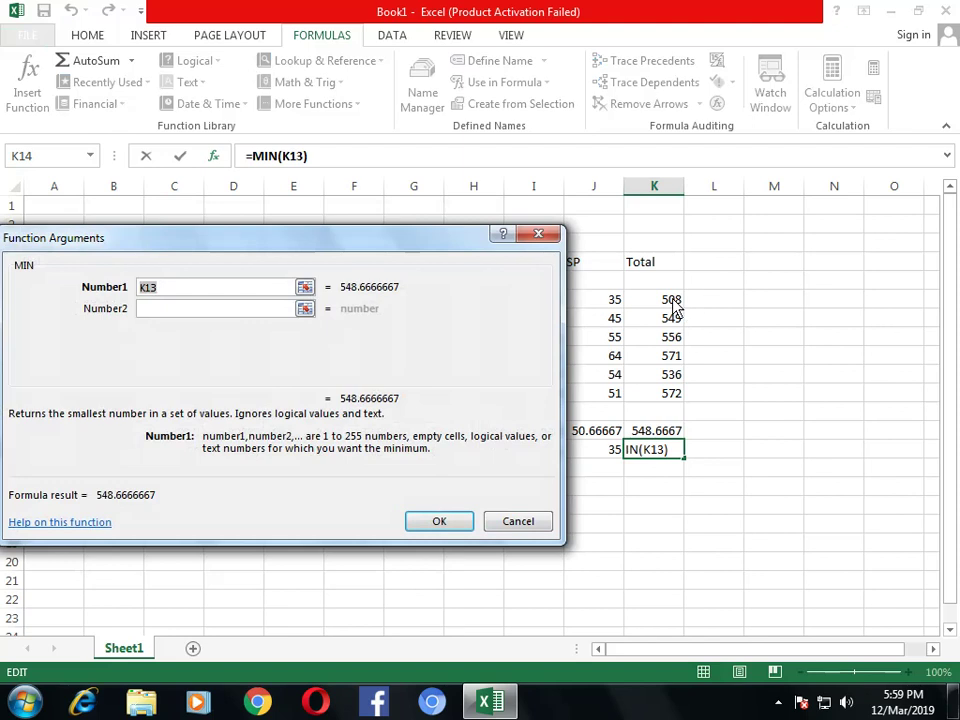
{"action": "left_click_drag", "start_coordinate": [674, 302], "coordinate": [677, 396]}
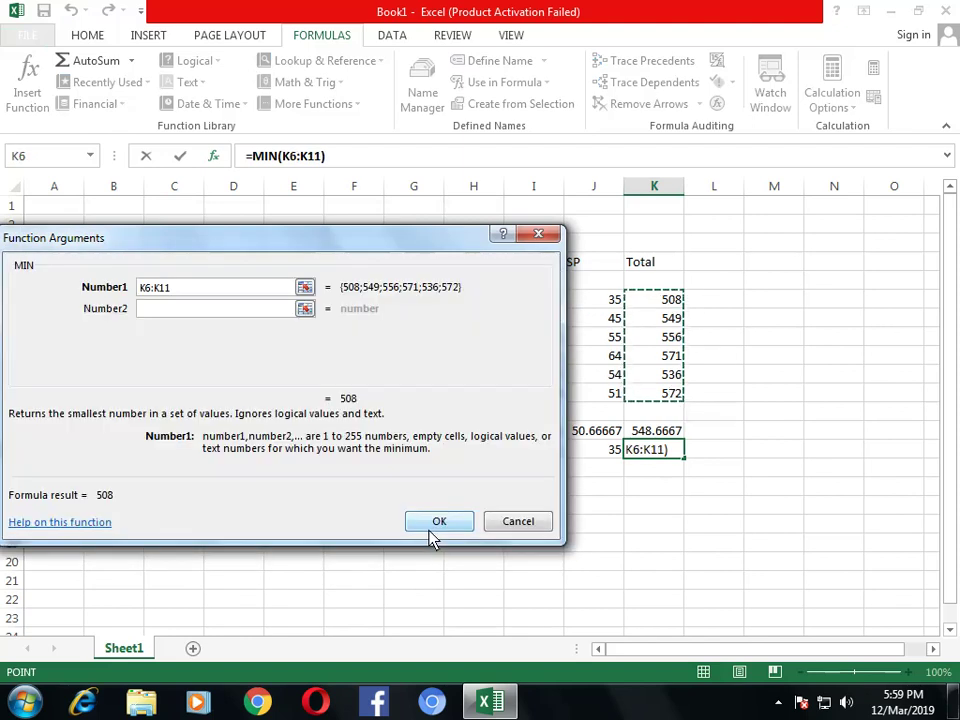
{"action": "left_click", "coordinate": [437, 523]}
{"action": "left_click", "coordinate": [322, 522]}
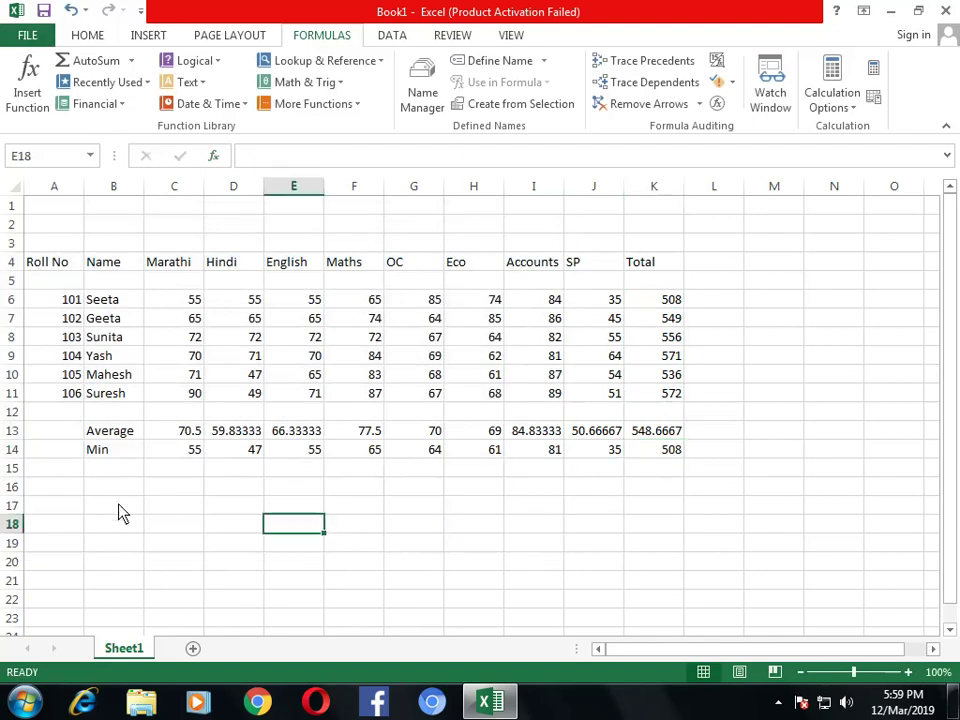
{"action": "left_click", "coordinate": [114, 452]}
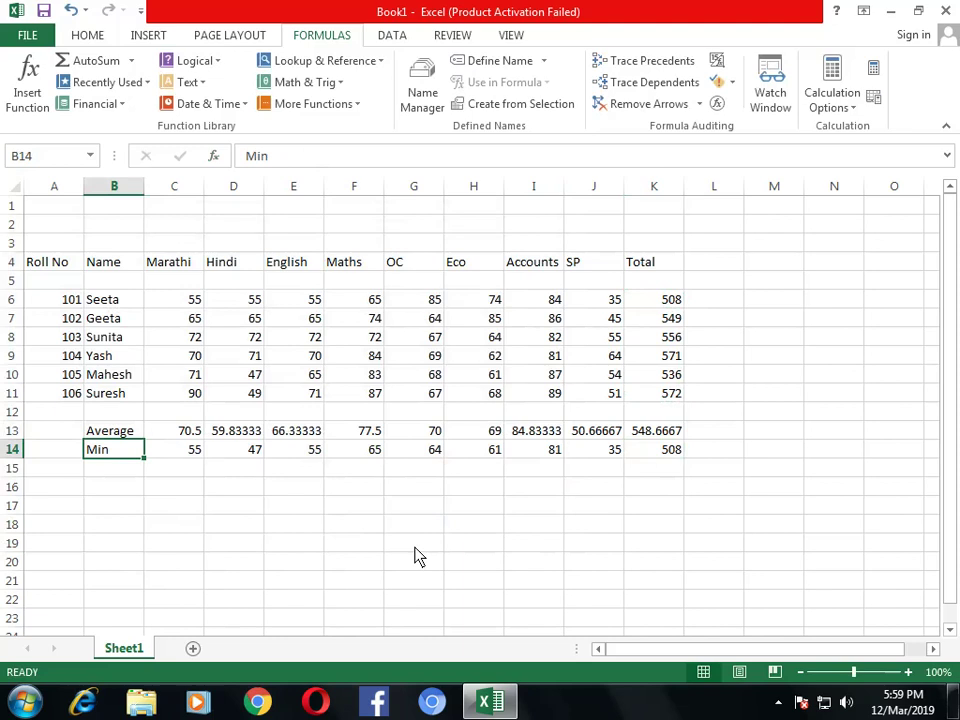
- Restore the Min label in B14 and enter the label Max in B15
{"action": "type", "text": "Max"}
{"action": "key", "text": "Return"}
{"action": "key", "text": "Up"}
{"action": "type", "text": "Min"}
{"action": "key", "text": "Return"}
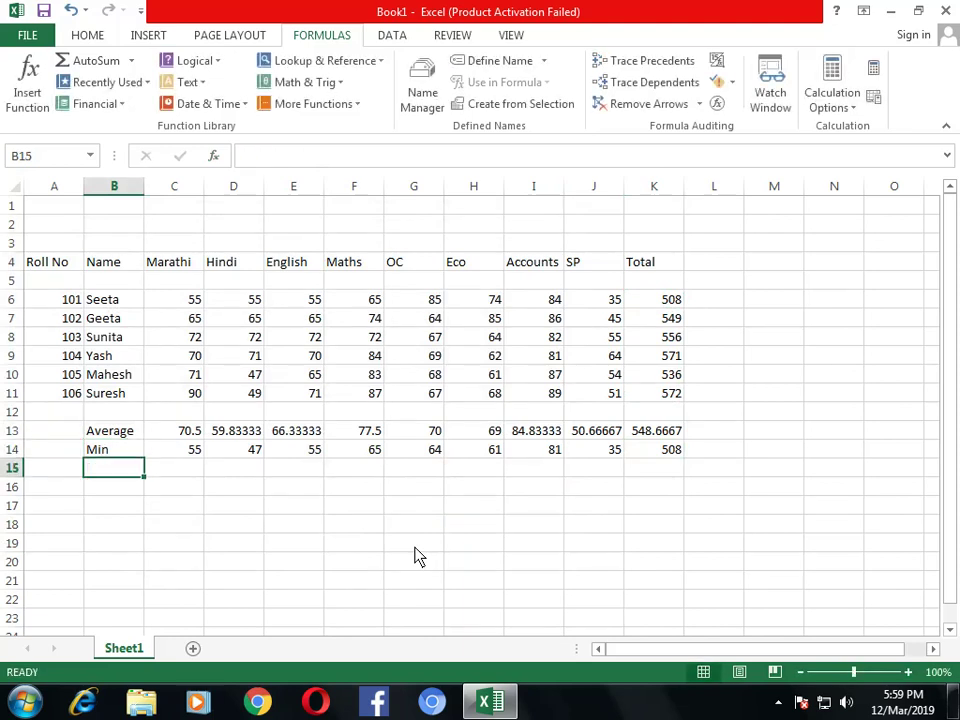
{"action": "type", "text": "Max"}
{"action": "key", "text": "Return"}
{"action": "key", "text": "Up"}
{"action": "key", "text": "Right"}
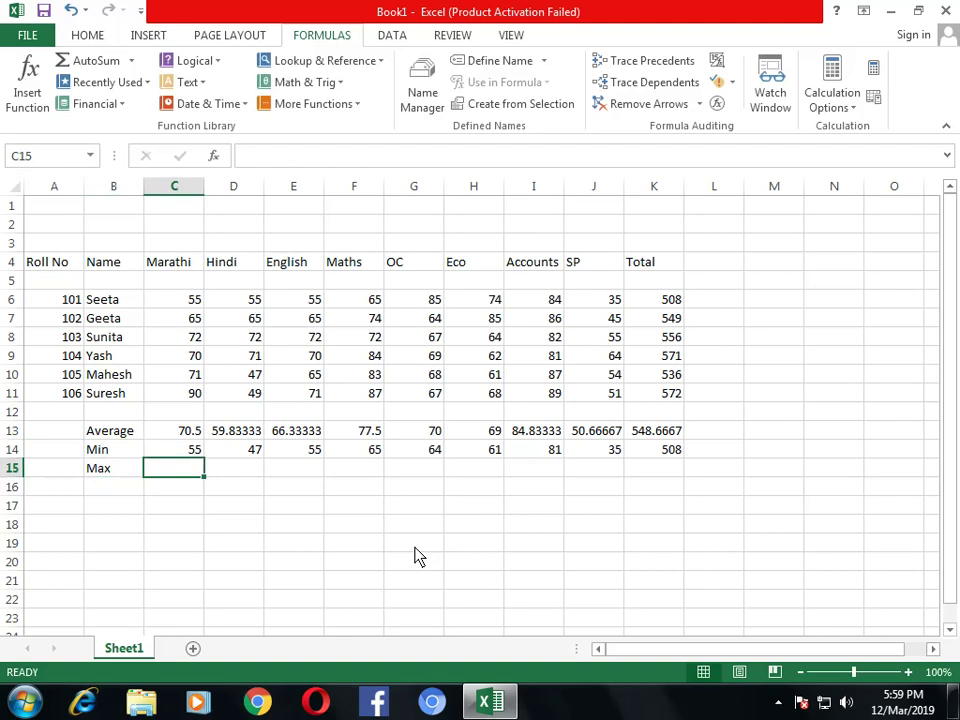
- Insert =MAX(C6:C11) in C15 for the Marathi maximum of 90
{"action": "left_click", "coordinate": [32, 74]}
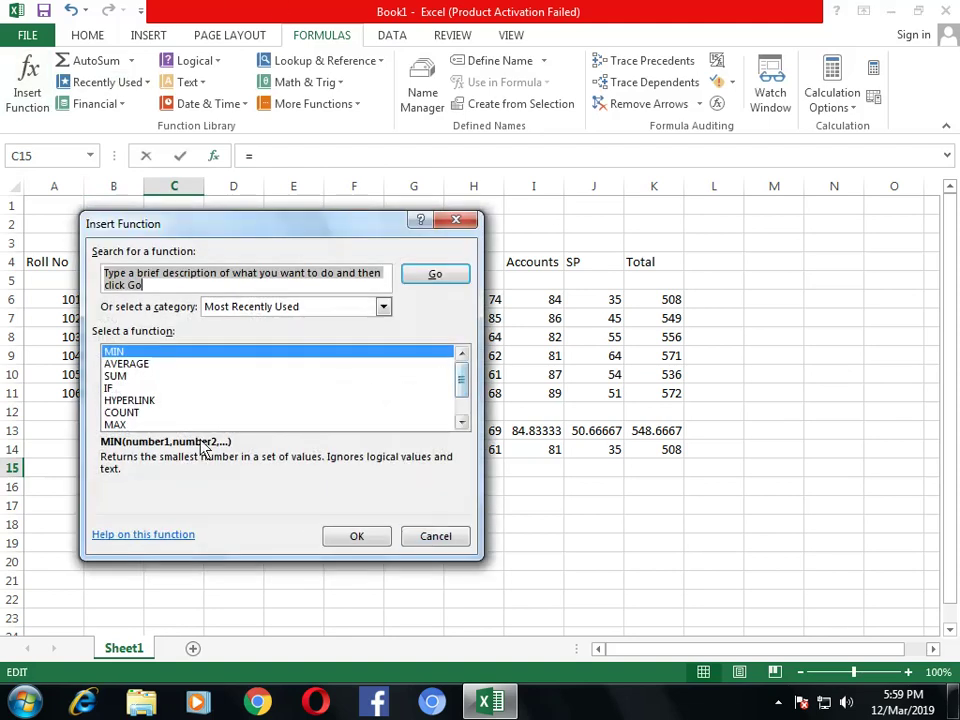
{"action": "left_click", "coordinate": [116, 424]}
{"action": "left_click", "coordinate": [354, 538]}
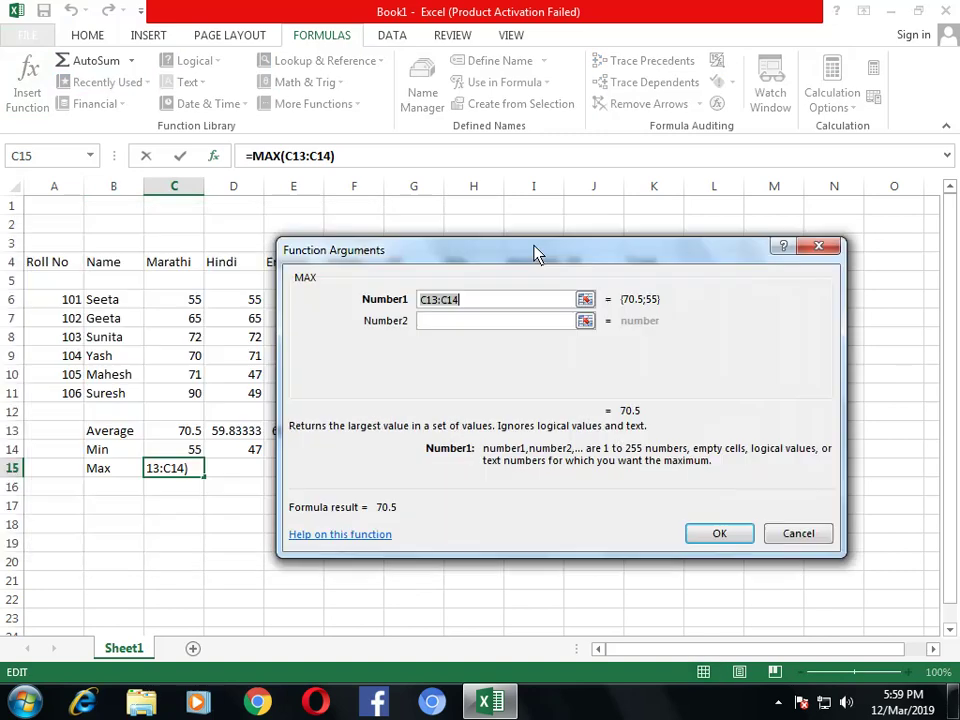
{"action": "left_click_drag", "start_coordinate": [218, 252], "coordinate": [539, 255]}
{"action": "left_click_drag", "start_coordinate": [180, 302], "coordinate": [181, 397]}
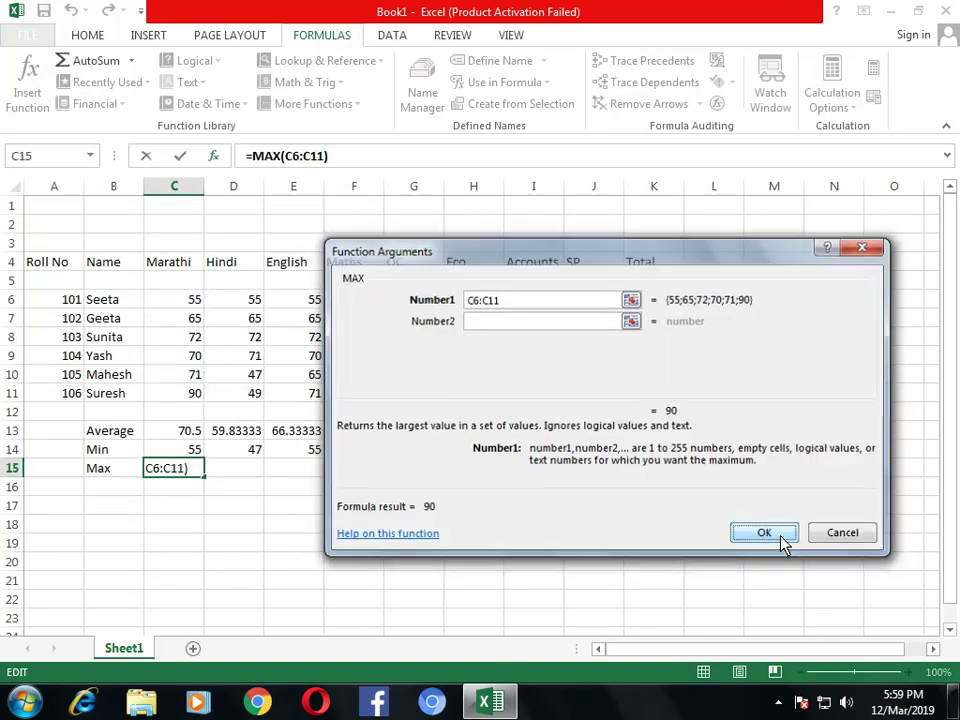
{"action": "left_click", "coordinate": [784, 544]}
{"action": "left_click", "coordinate": [224, 477]}
- Insert MAX over rows 6–11 in D15 and E15, giving Hindi 72 and English 72
{"action": "left_click", "coordinate": [21, 103]}
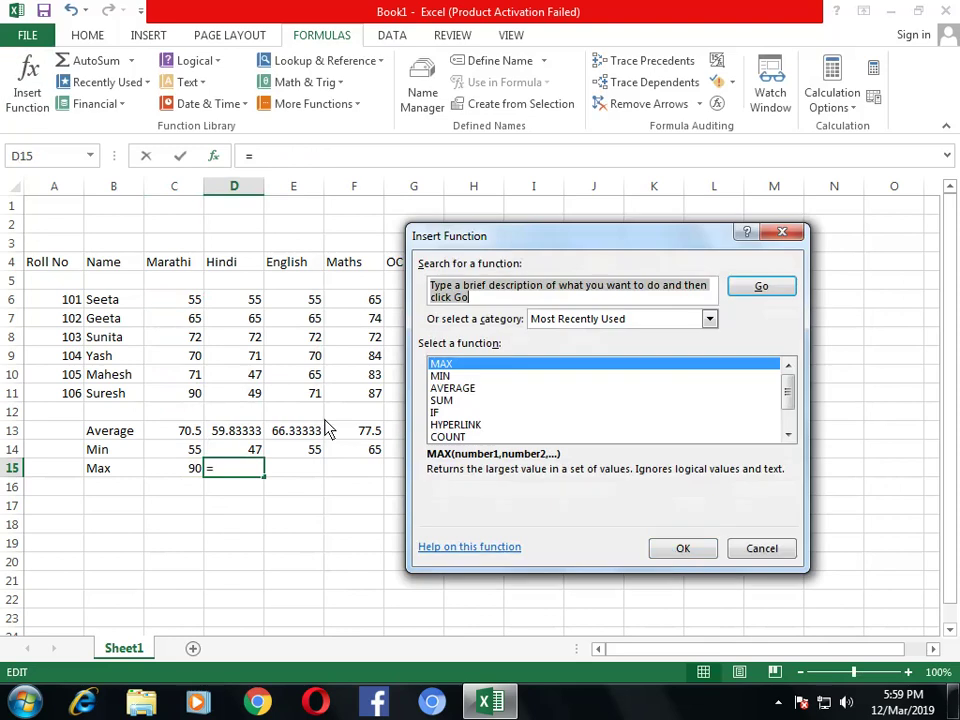
{"action": "left_click", "coordinate": [681, 552]}
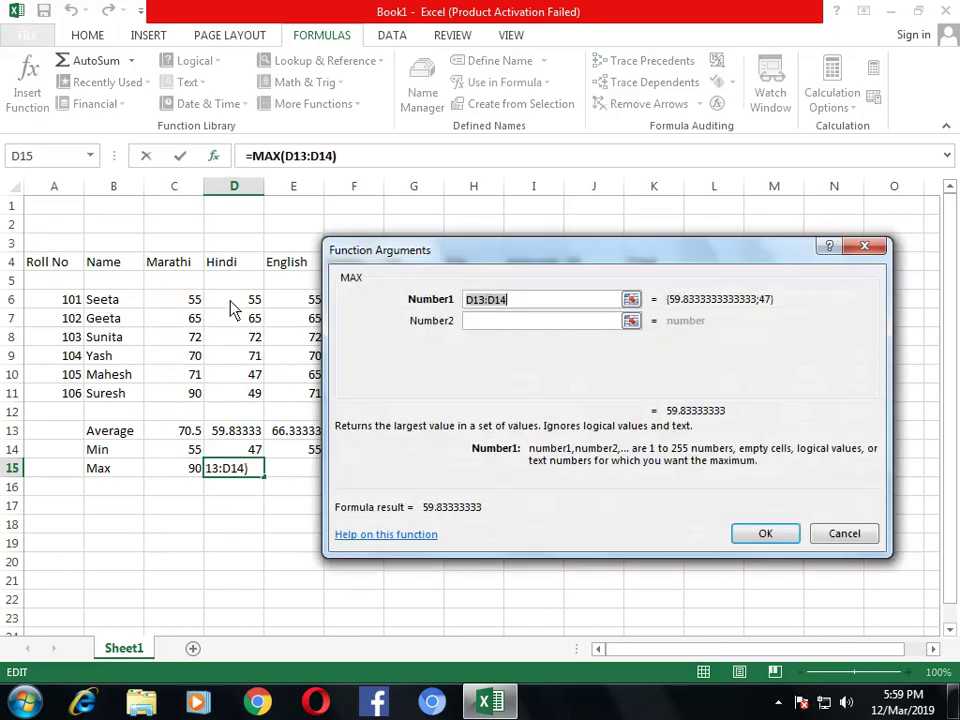
{"action": "left_click_drag", "start_coordinate": [230, 308], "coordinate": [228, 390]}
{"action": "left_click_drag", "start_coordinate": [226, 400], "coordinate": [226, 400]}
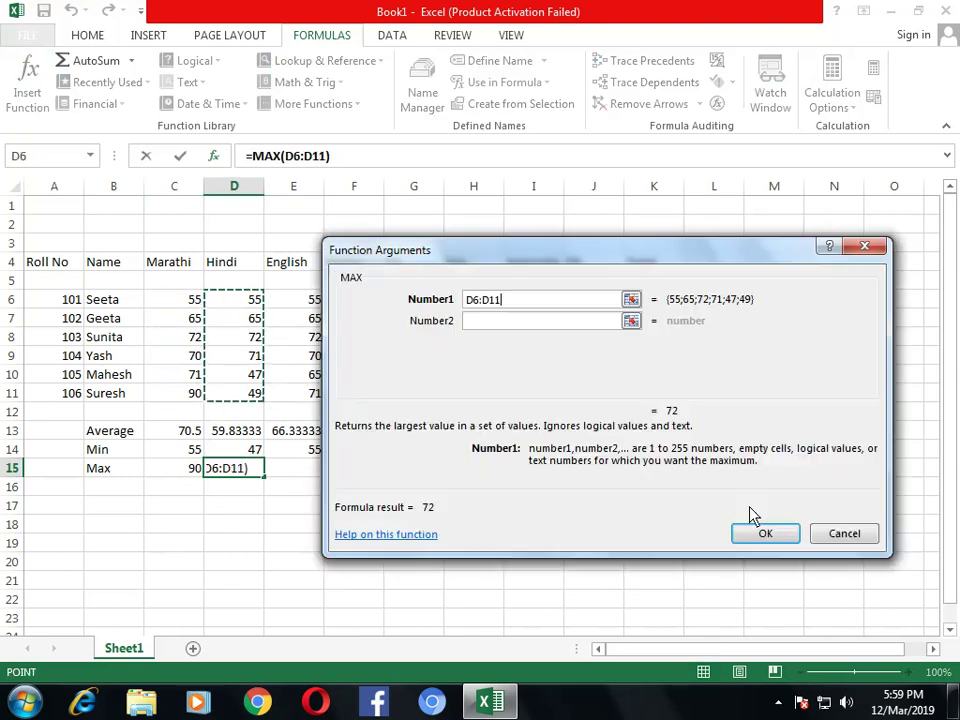
{"action": "left_click", "coordinate": [764, 535]}
{"action": "left_click", "coordinate": [310, 478]}
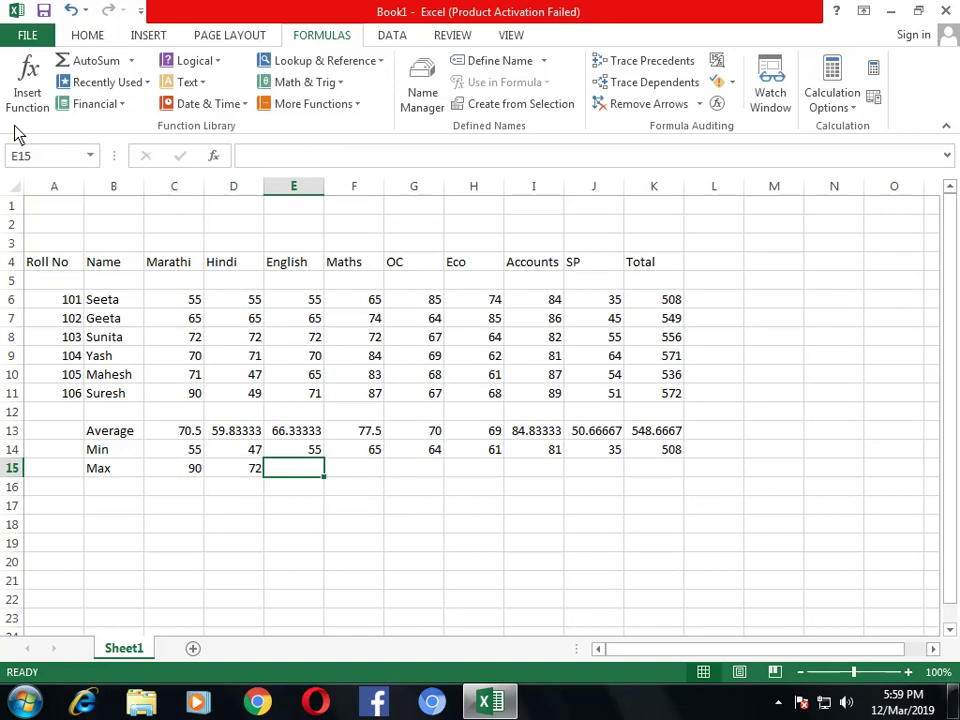
{"action": "left_click", "coordinate": [28, 82]}
{"action": "left_click", "coordinate": [703, 556]}
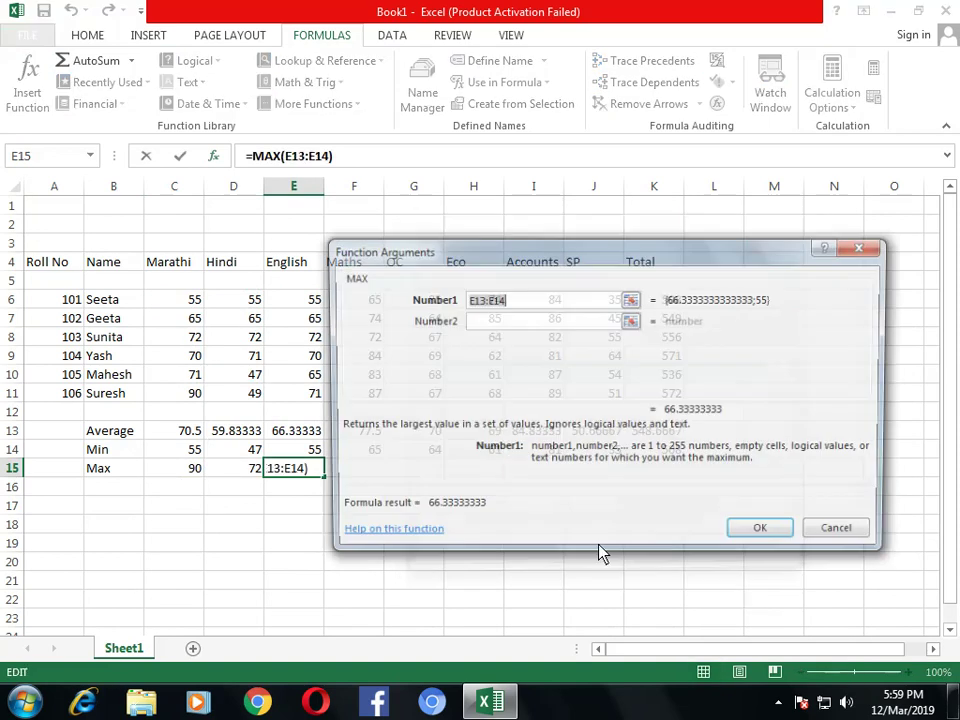
{"action": "left_click_drag", "start_coordinate": [303, 299], "coordinate": [305, 395]}
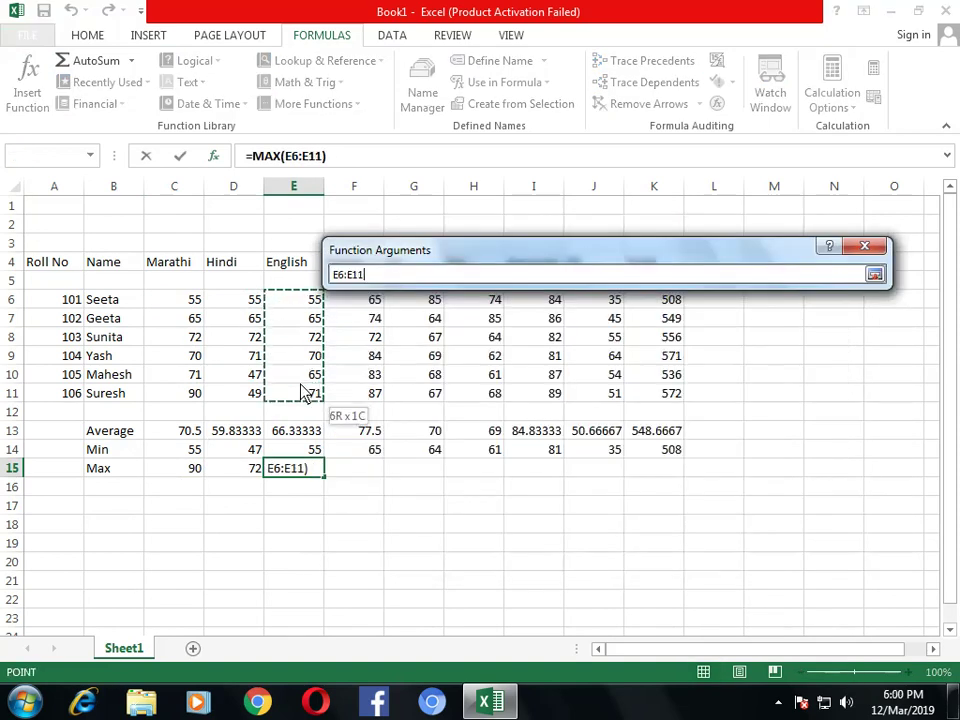
{"action": "left_click", "coordinate": [770, 538]}
- Insert =MAX(F6:F11) in F15 for the Maths maximum of 87
{"action": "left_click", "coordinate": [340, 462]}
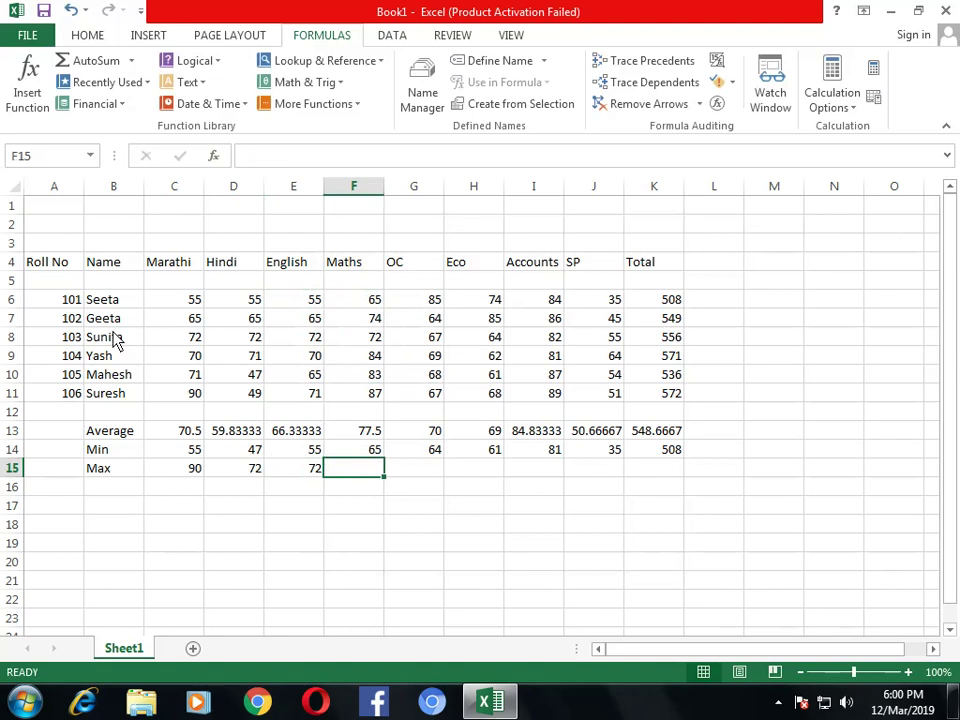
{"action": "left_click", "coordinate": [28, 90]}
{"action": "left_click", "coordinate": [675, 545]}
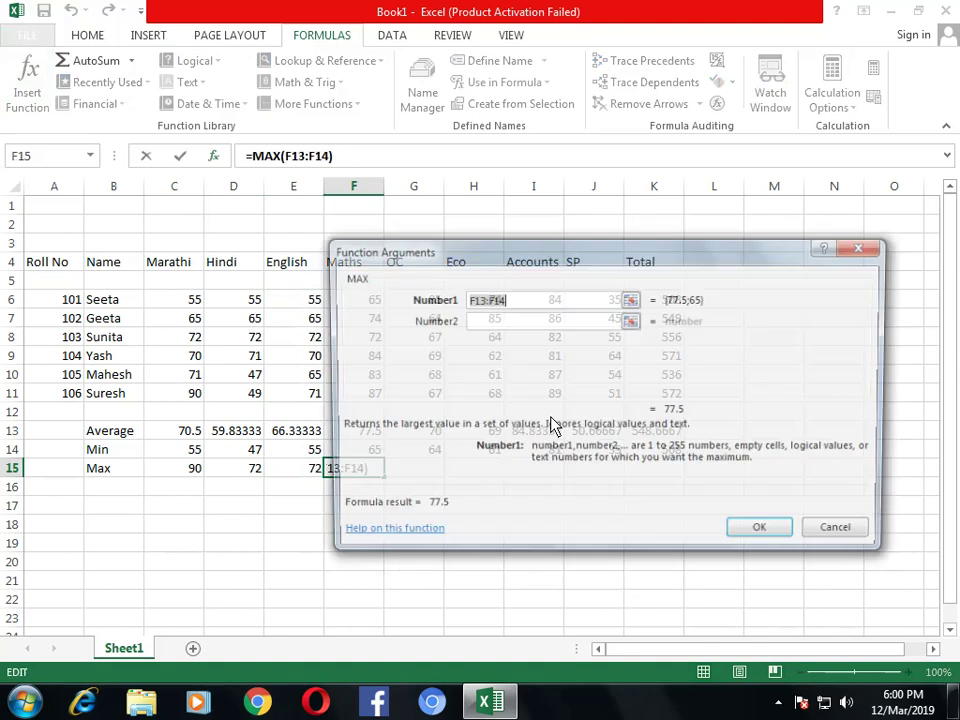
{"action": "left_click_drag", "start_coordinate": [534, 262], "coordinate": [608, 258]}
{"action": "left_click_drag", "start_coordinate": [372, 305], "coordinate": [368, 393]}
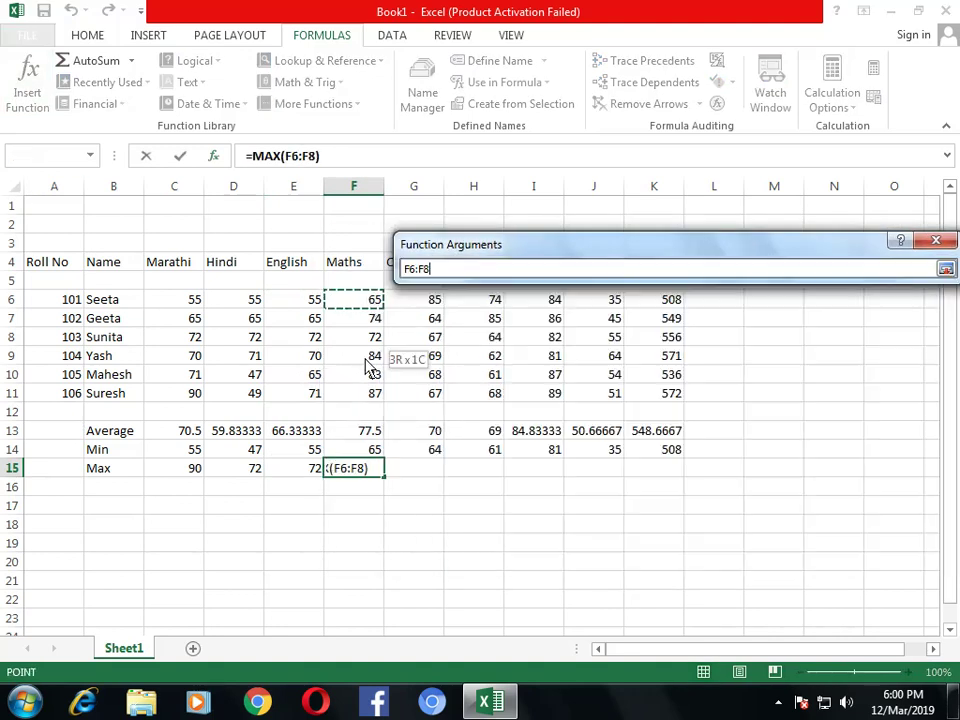
{"action": "left_click", "coordinate": [836, 529]}
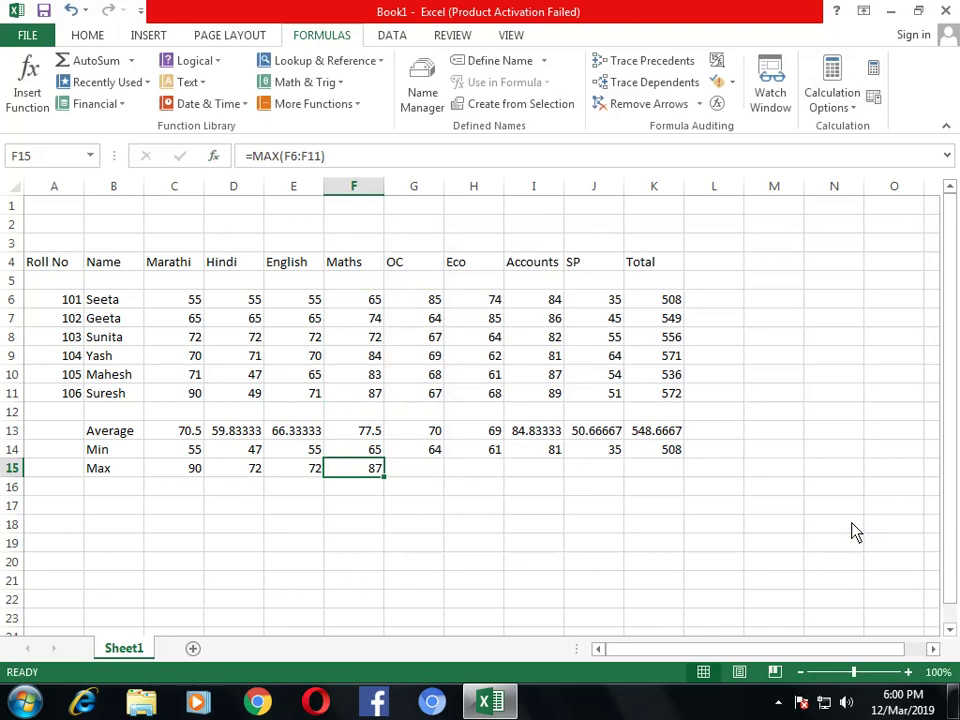
- Fill the Max formula across G15:K15, giving 85, 85, 89, 64 and 572
{"action": "mouse_move", "coordinate": [384, 476]}
{"action": "left_mouse_down"}
{"action": "mouse_move", "coordinate": [664, 482]}
{"action": "mouse_move", "coordinate": [664, 490]}
{"action": "left_mouse_up"}
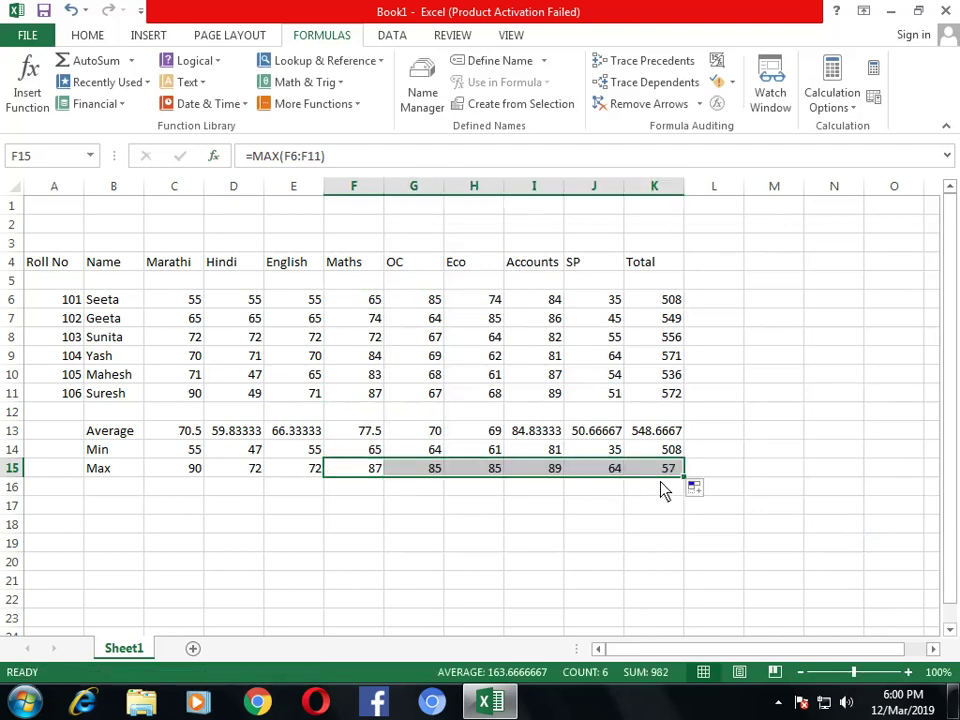
{"action": "left_click", "coordinate": [113, 524]}
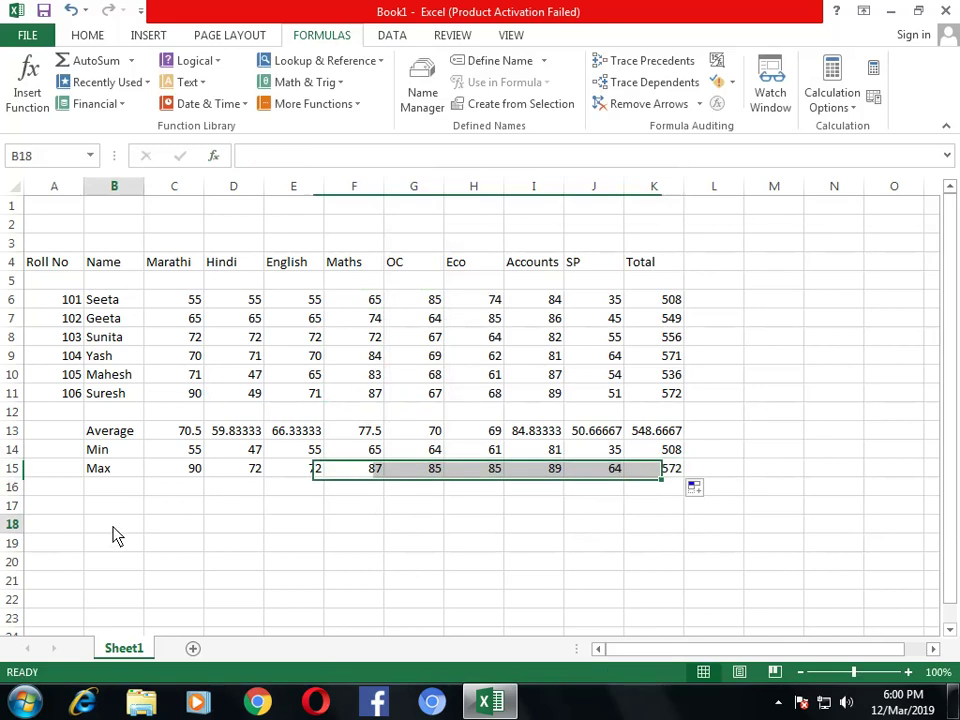
{"action": "left_click", "coordinate": [100, 488]}
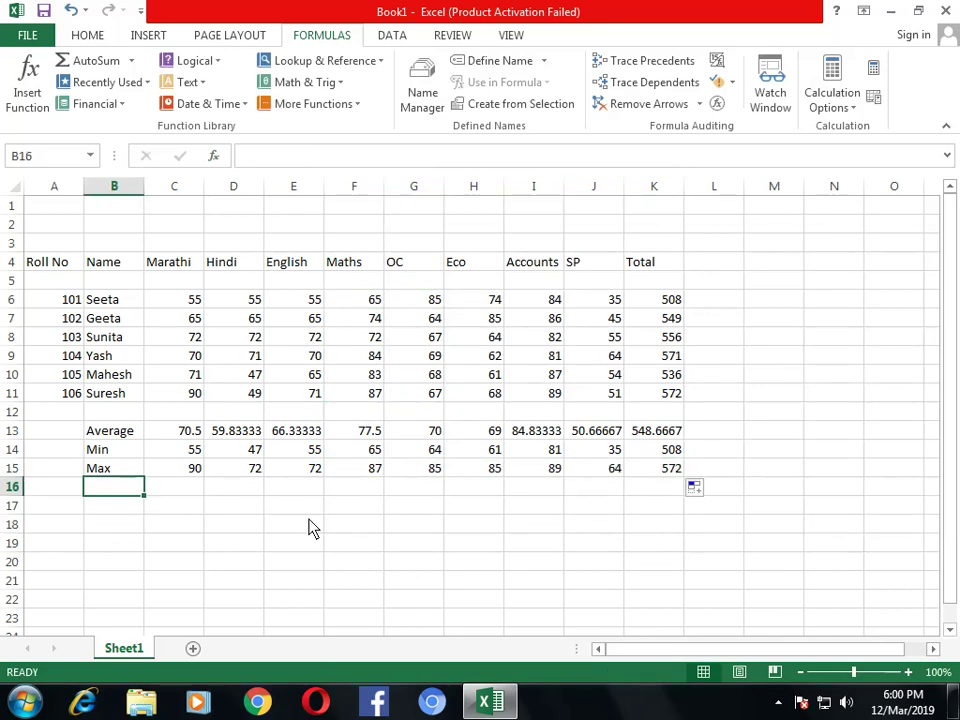
- Label B16 Count and enter =COUNT(C6:C15) in C16, showing 9
{"action": "type", "text": "Count"}
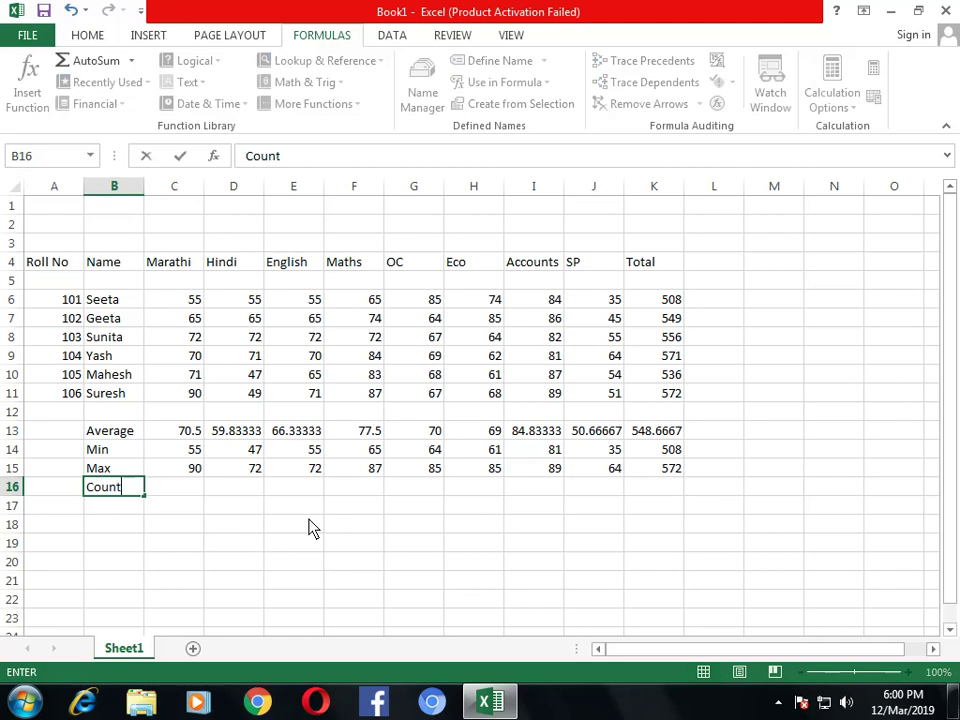
{"action": "key", "text": "Return"}
{"action": "key", "text": "Up"}
{"action": "key", "text": "Right"}
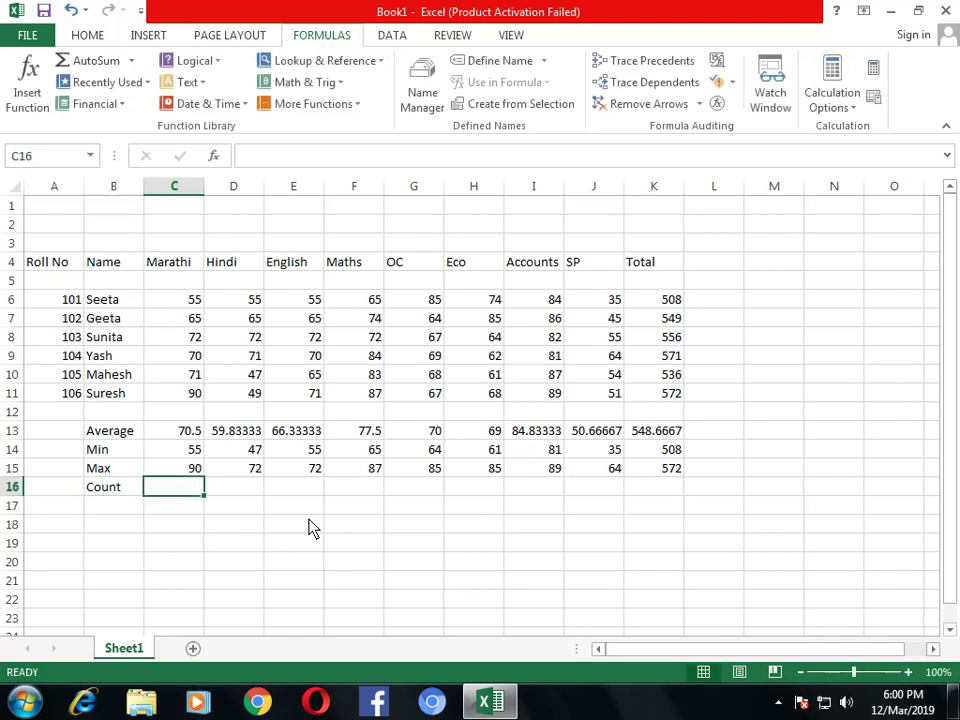
{"action": "type", "text": "="}
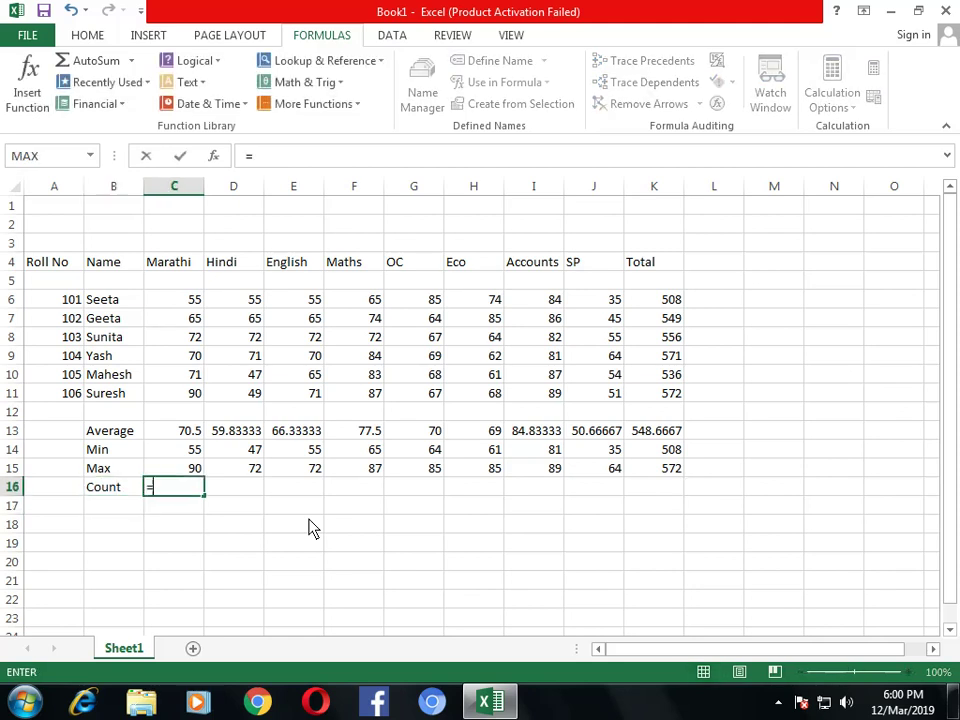
{"action": "type", "text": "count("}
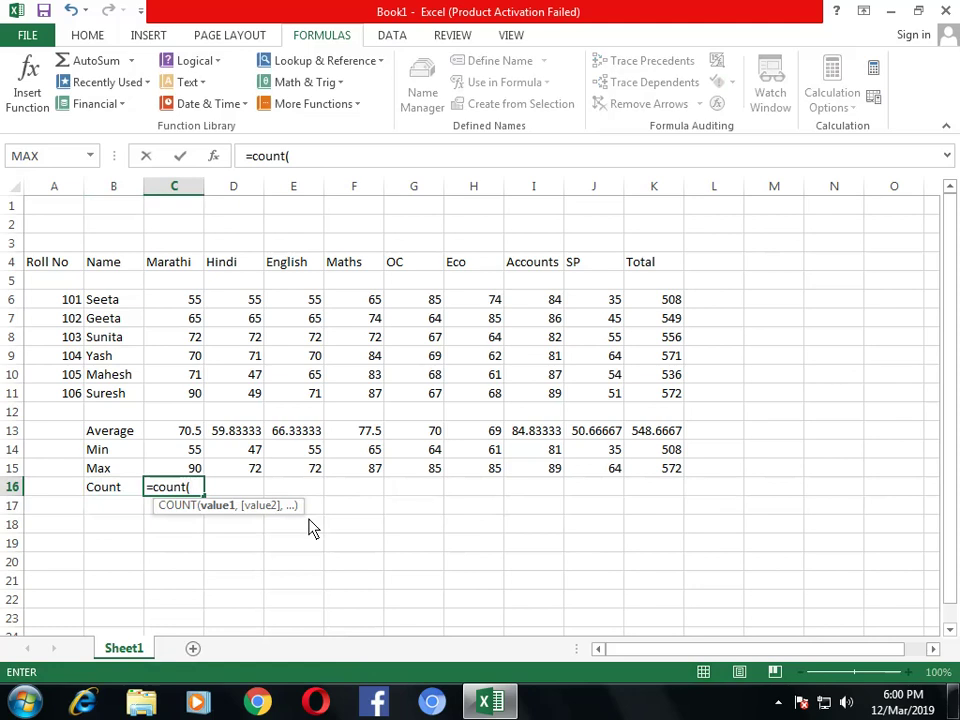
{"action": "left_click_drag", "start_coordinate": [182, 300], "coordinate": [183, 470]}
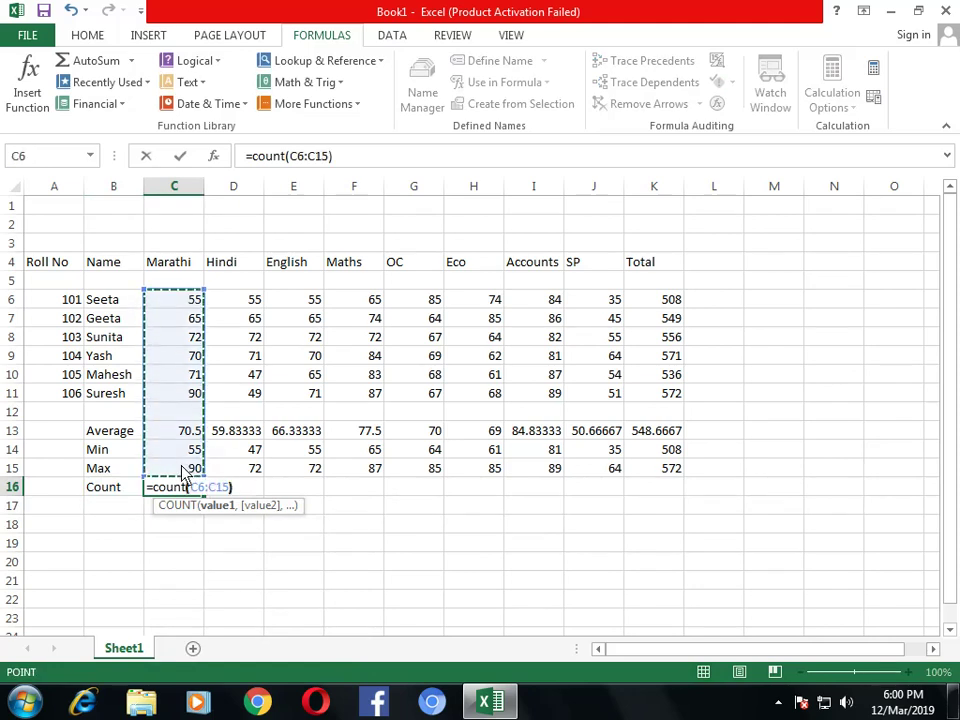
{"action": "key", "text": "Return"}
- Enter =COUNT(D6:D11) in D16 for the Hindi count of 6
{"action": "key", "text": "Up"}
{"action": "key", "text": "Right"}
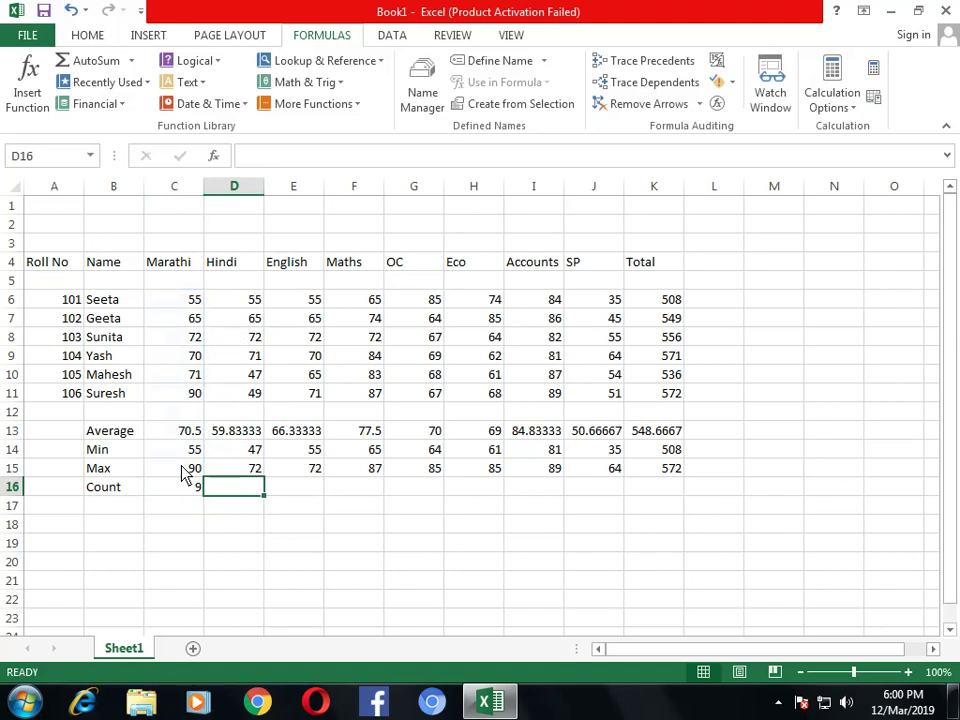
{"action": "type", "text": "=co"}
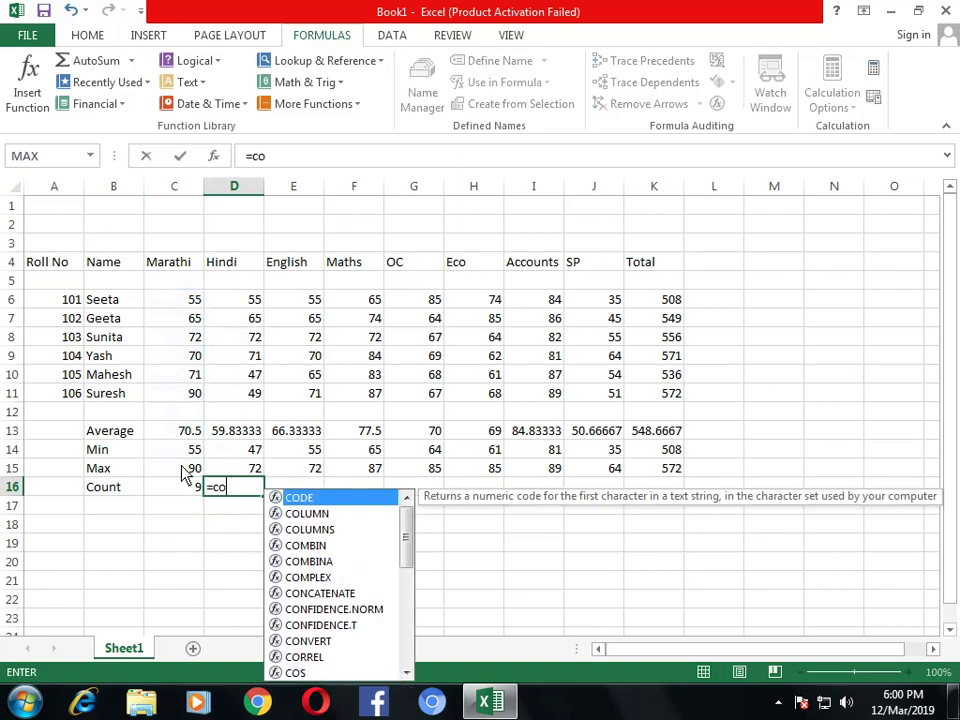
{"action": "type", "text": "unt("}
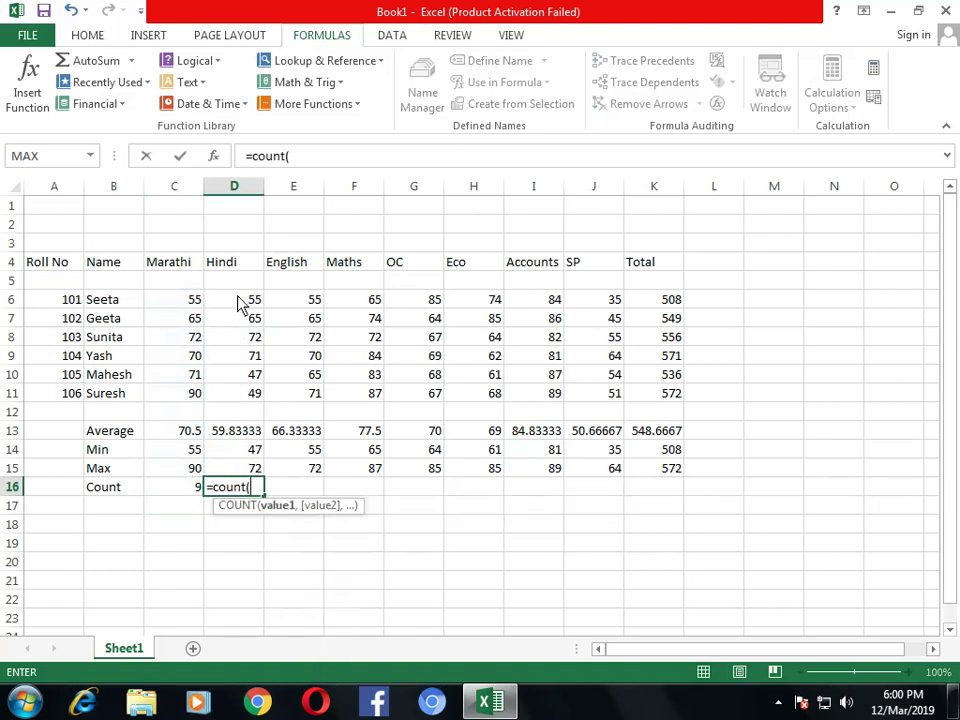
{"action": "left_click_drag", "start_coordinate": [240, 301], "coordinate": [240, 395]}
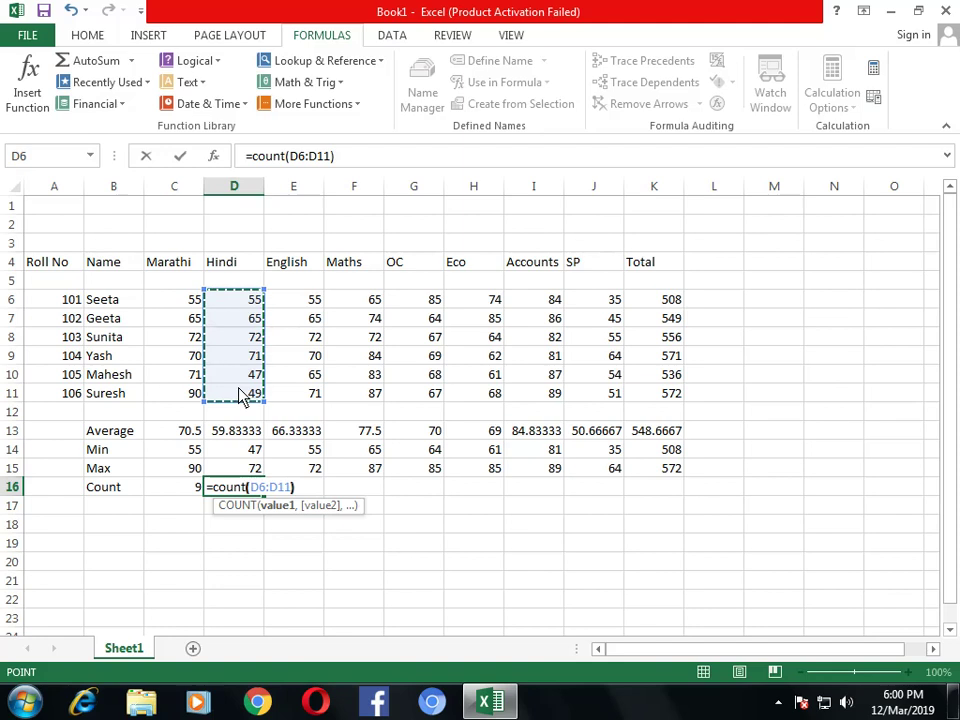
{"action": "key", "text": "Return"}
- Enter =COUNT(E6:E11) in E16 for the English count of 6
{"action": "key", "text": "Up"}
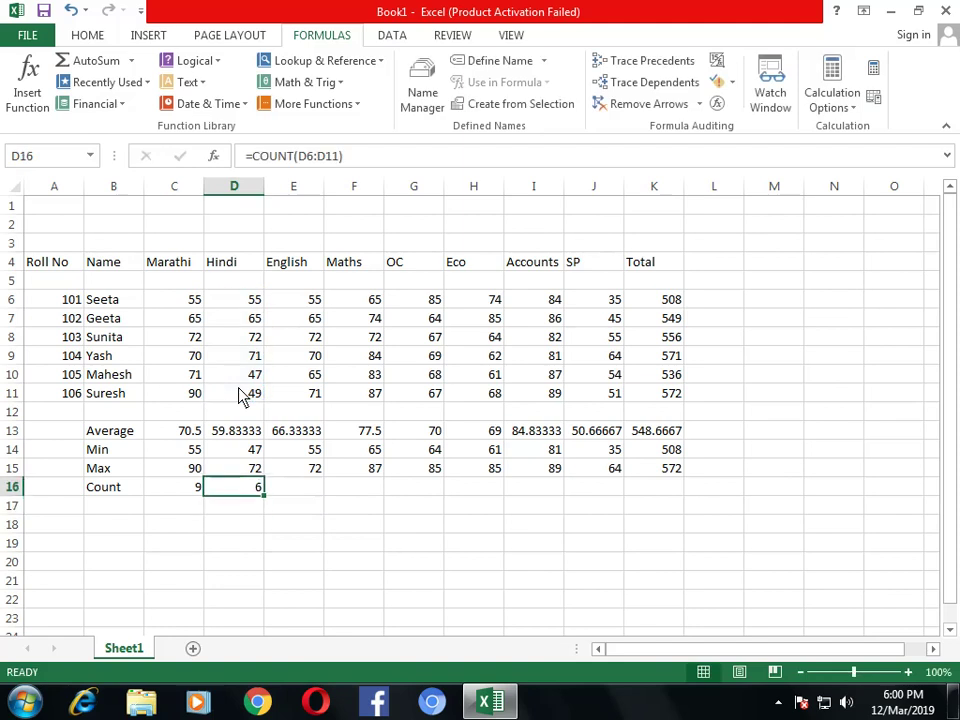
{"action": "key", "text": "Right"}
{"action": "type", "text": "=count"}
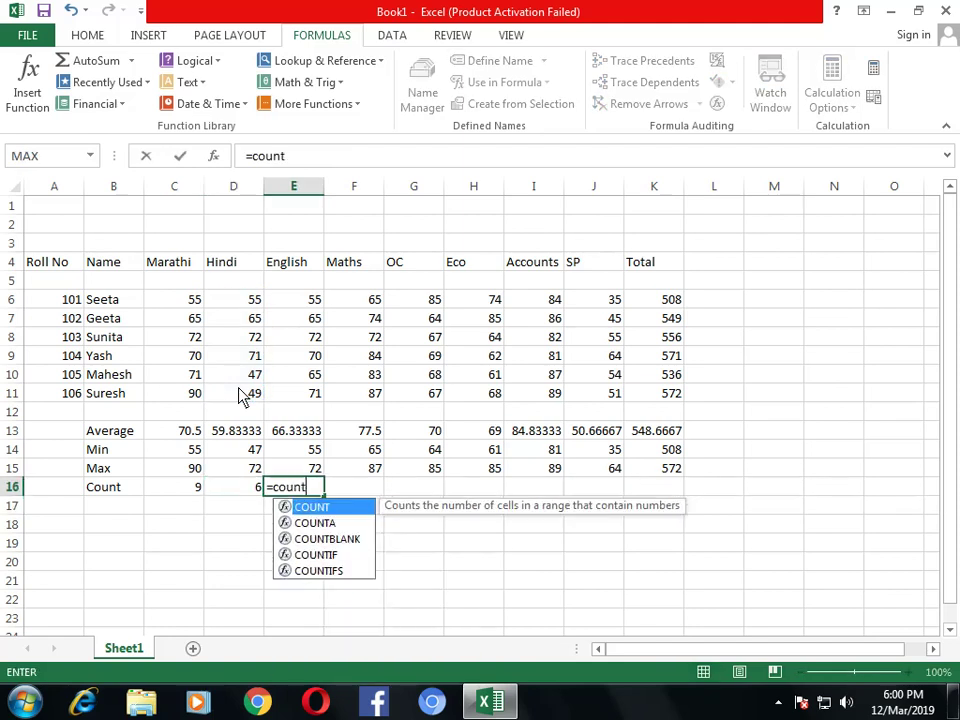
{"action": "type", "text": "("}
{"action": "left_click_drag", "start_coordinate": [287, 306], "coordinate": [303, 398]}
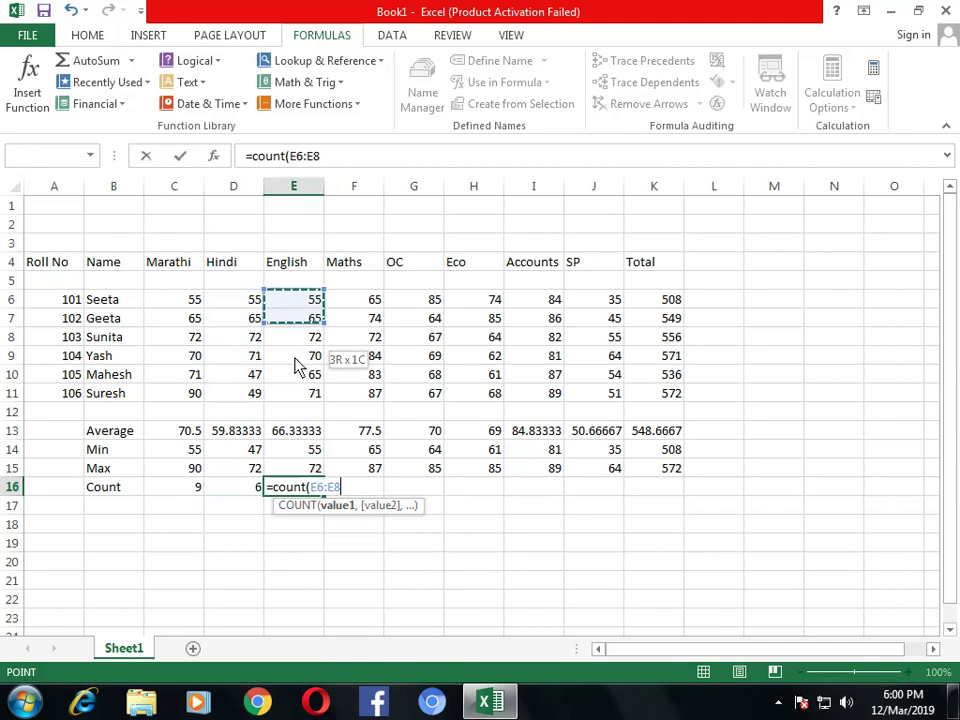
{"action": "key", "text": "Return"}
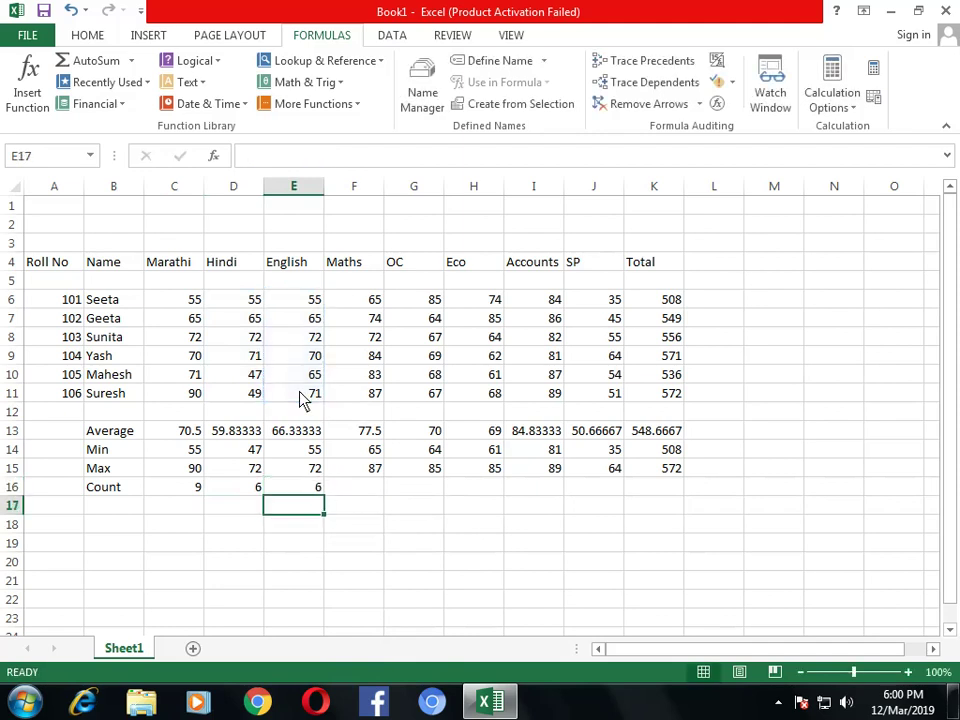
- Enter =COUNT(F6:F14) in F16 for the Maths count of 8, fixing a typo
{"action": "key", "text": "Up"}
{"action": "key", "text": "Right"}
{"action": "type", "text": "-\\="}
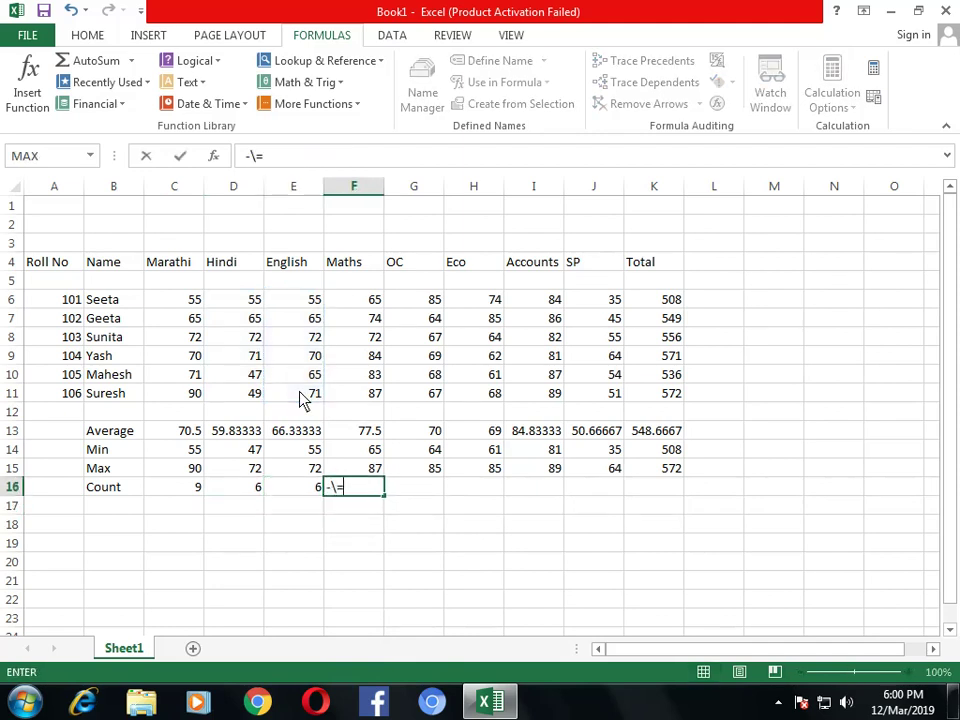
{"action": "type", "text": "count("}
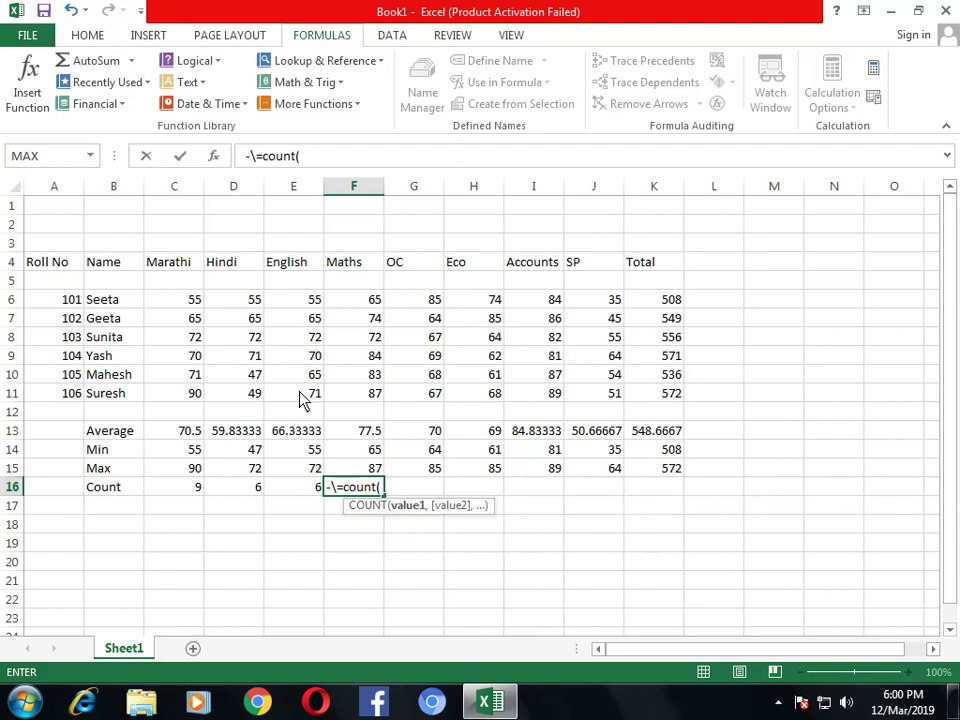
{"action": "key", "text": "BackSpace"}
{"action": "key", "text": "BackSpace"}
{"action": "key", "text": "BackSpace"}
{"action": "key", "text": "BackSpace"}
{"action": "key", "text": "BackSpace"}
{"action": "key", "text": "BackSpace"}
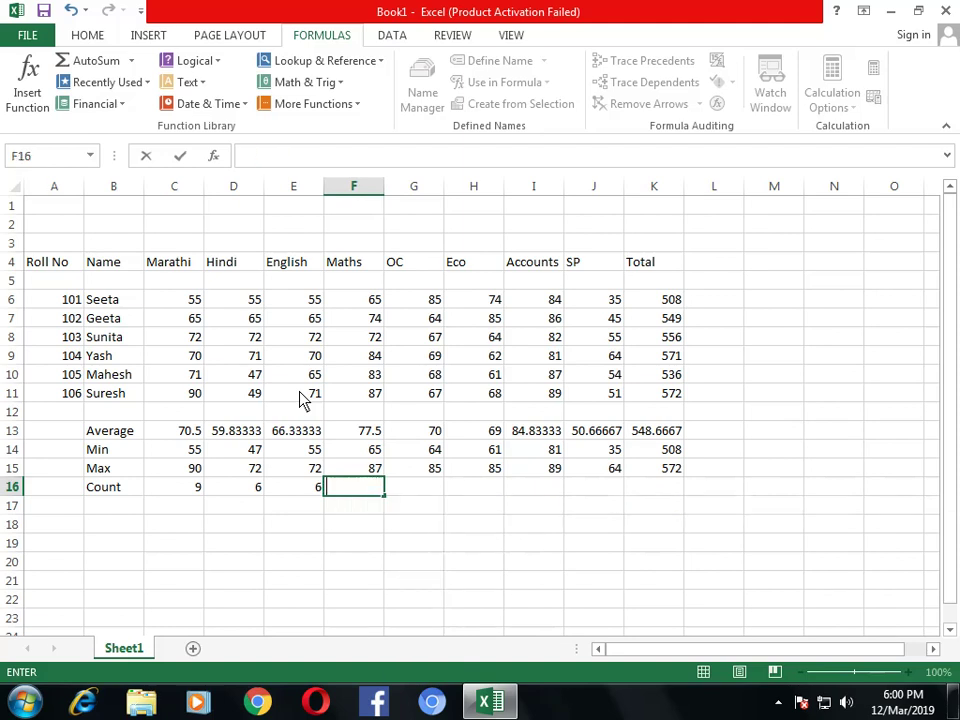
{"action": "type", "text": "=count"}
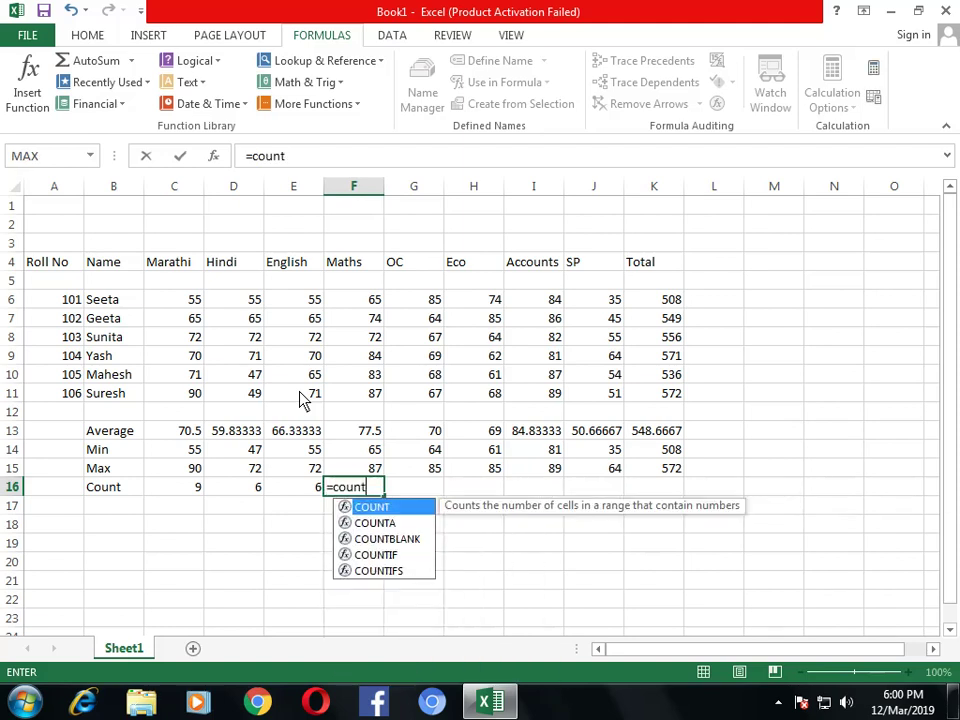
{"action": "type", "text": "("}
{"action": "left_click_drag", "start_coordinate": [365, 300], "coordinate": [385, 453]}
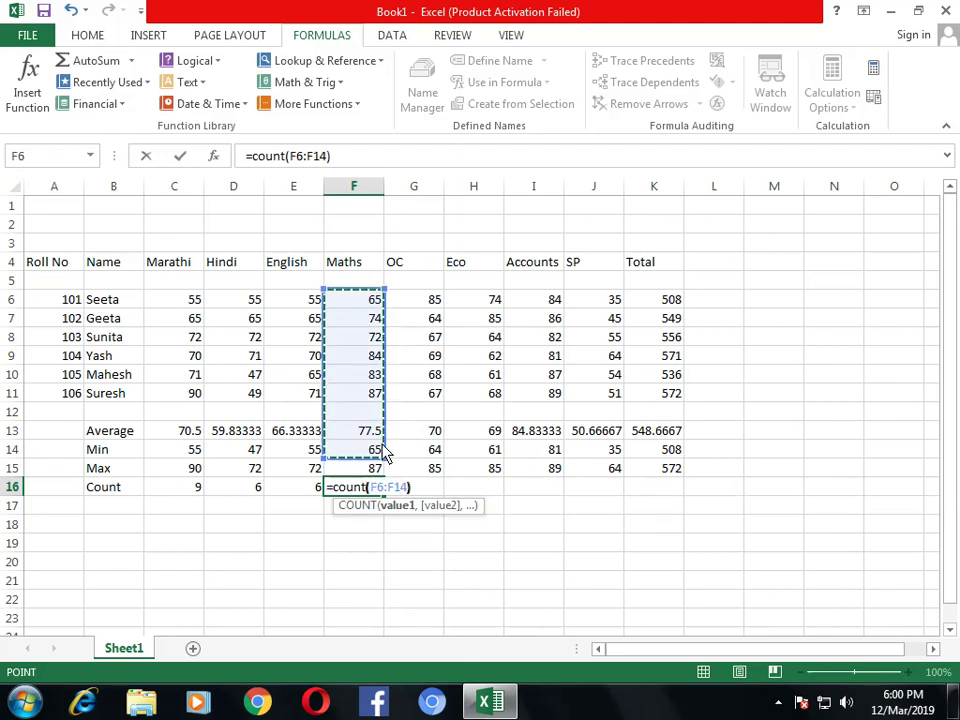
{"action": "key", "text": "Return"}
- Enter =COUNT(G6:G13) in G16 for the OC count of 7, correcting typos
{"action": "key", "text": "Up"}
{"action": "key", "text": "Right"}
{"action": "type", "text": "="}
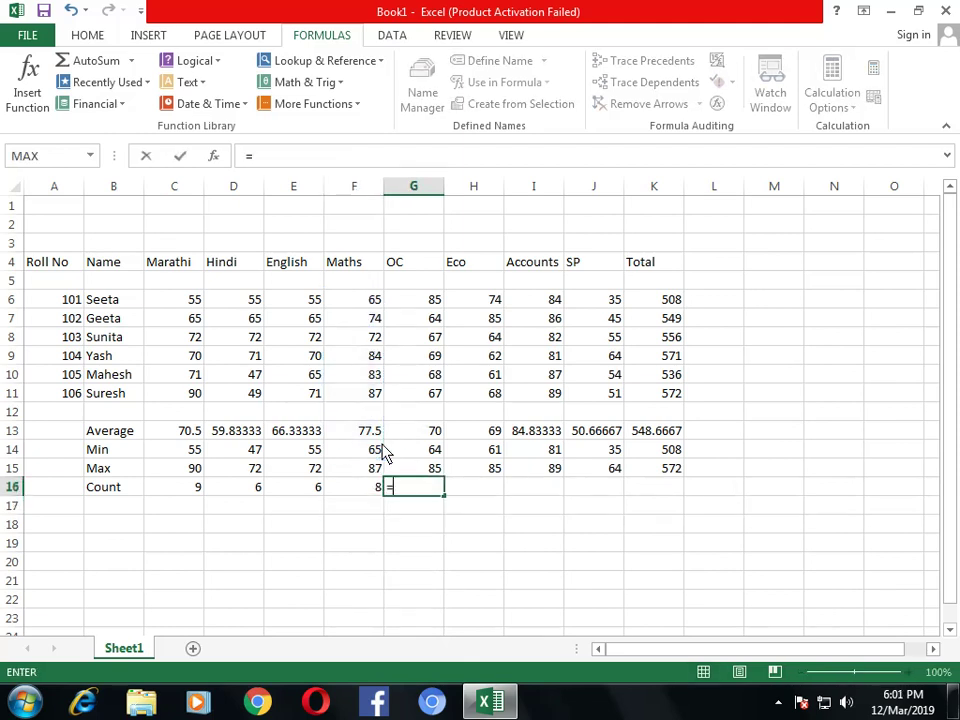
{"action": "type", "text": "coutn("}
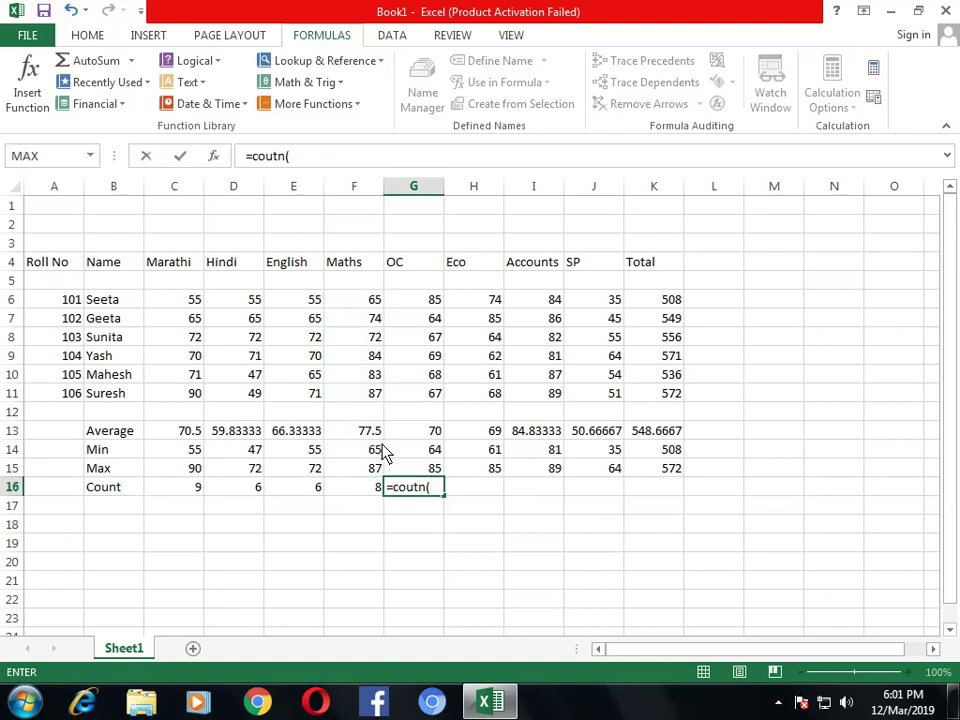
{"action": "key", "text": "BackSpace"}
{"action": "key", "text": "BackSpace"}
{"action": "key", "text": "BackSpace"}
{"action": "type", "text": "nt"}
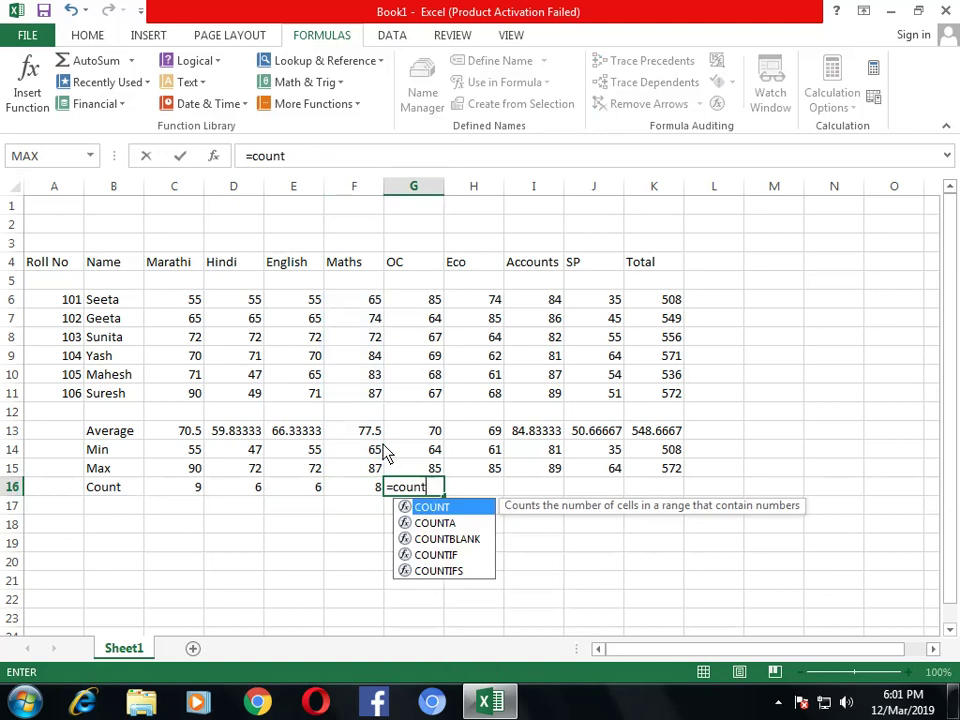
{"action": "type", "text": "("}
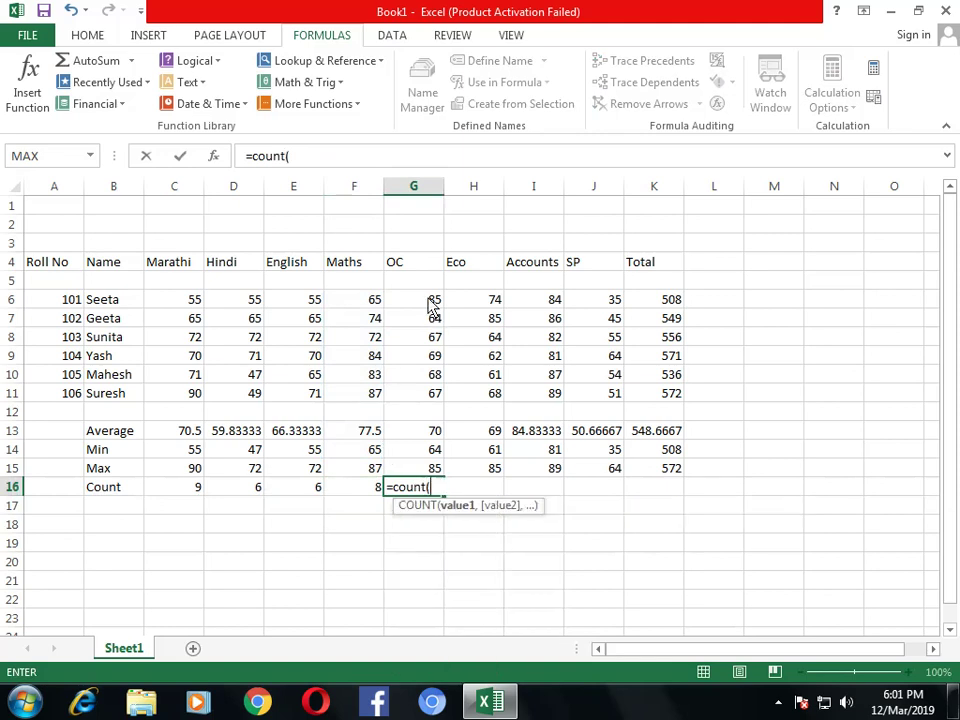
{"action": "left_click_drag", "start_coordinate": [432, 305], "coordinate": [439, 430]}
{"action": "type", "text": "_"}
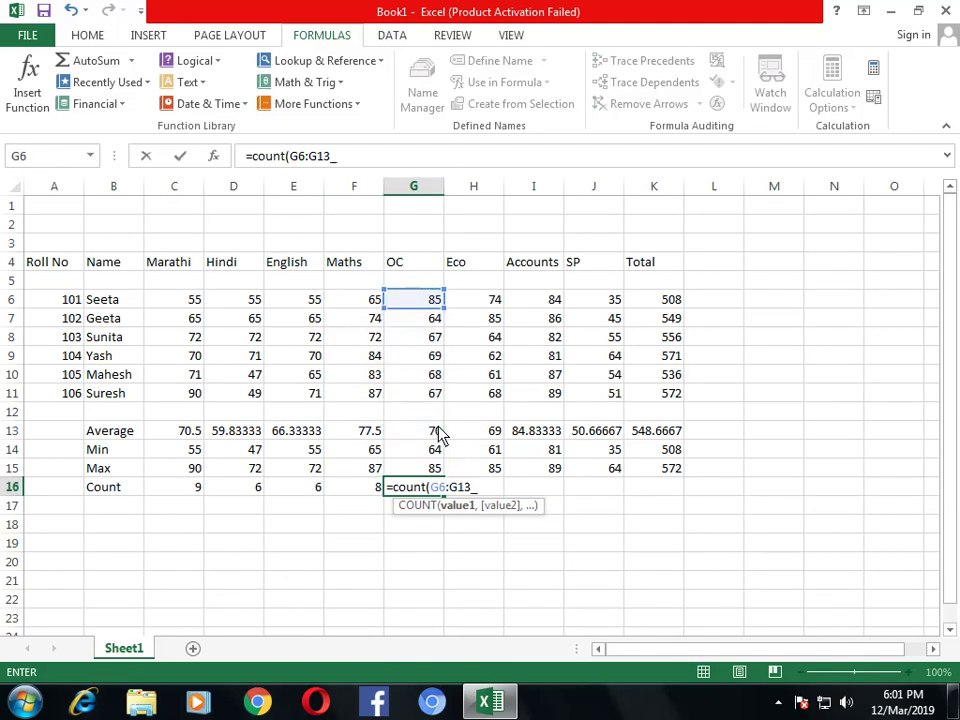
{"action": "key", "text": "BackSpace"}
{"action": "type", "text": ")"}
{"action": "key", "text": "Return"}
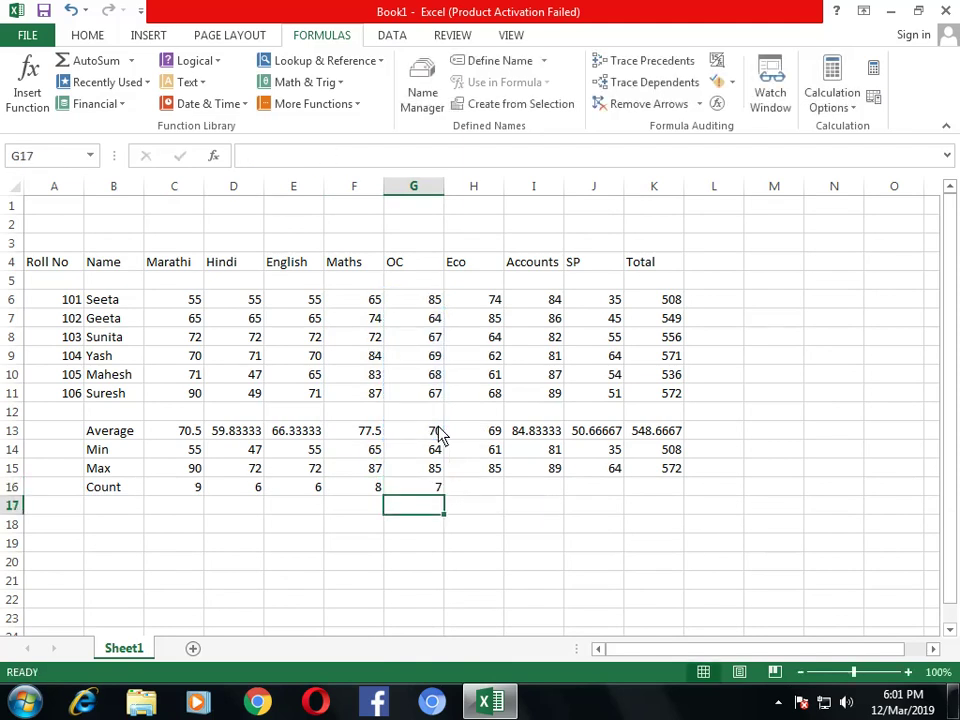
{"action": "key", "text": "Up"}
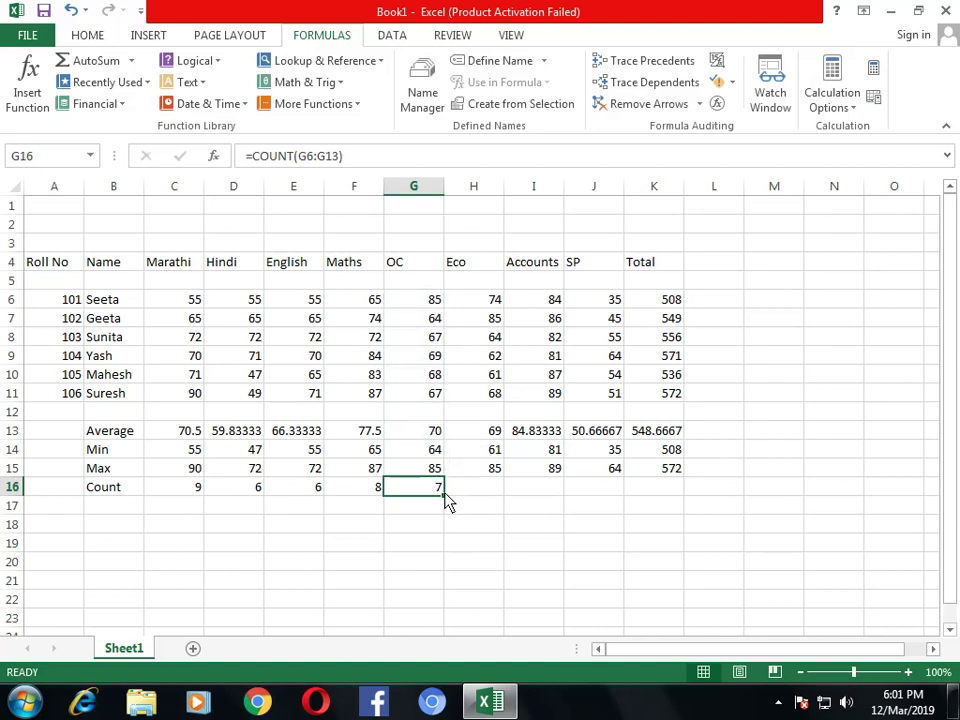
- Fill the Count formula across H16:K16 (each 7) and label B17 Upper
{"action": "left_click_drag", "start_coordinate": [444, 494], "coordinate": [679, 495]}
{"action": "left_click", "coordinate": [113, 508]}
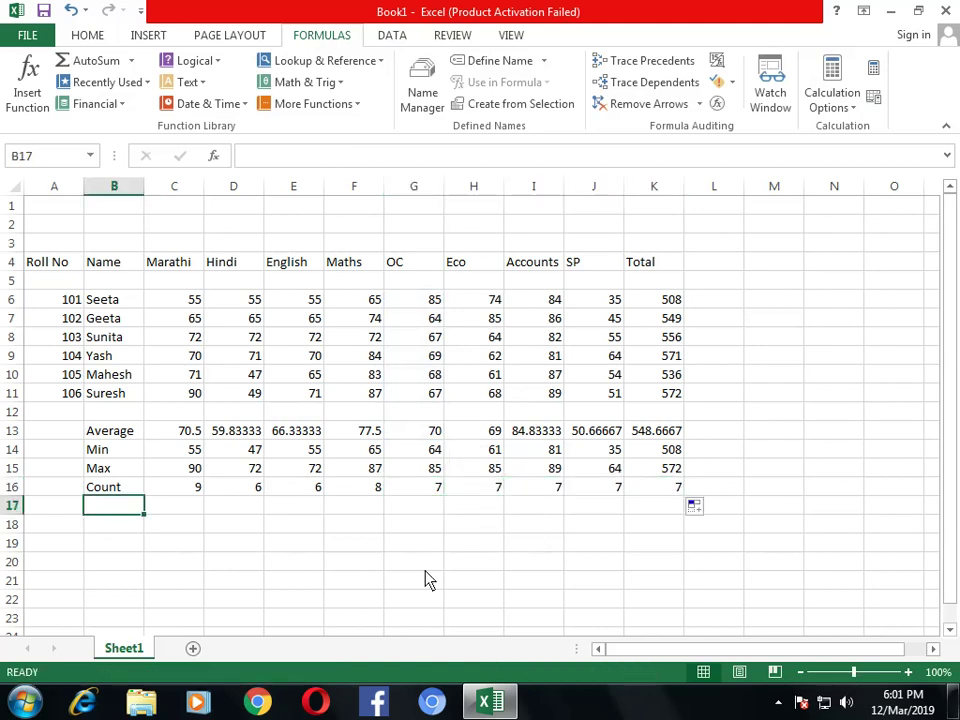
{"action": "type", "text": "Upper"}
{"action": "key", "text": "Return"}
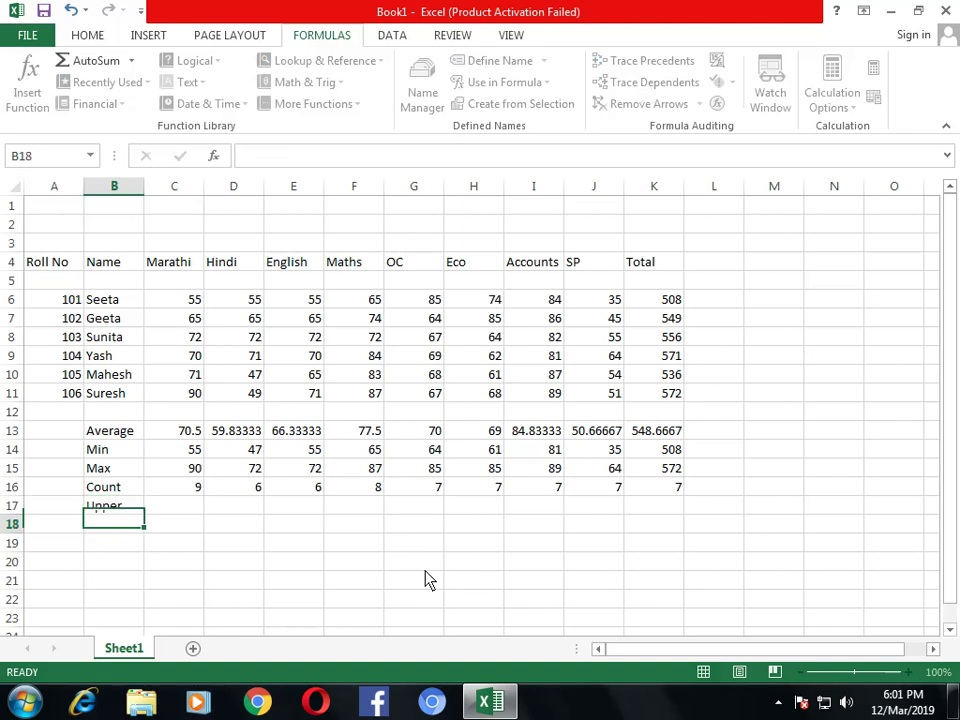
{"action": "key", "text": "Up"}
{"action": "key", "text": "Right"}
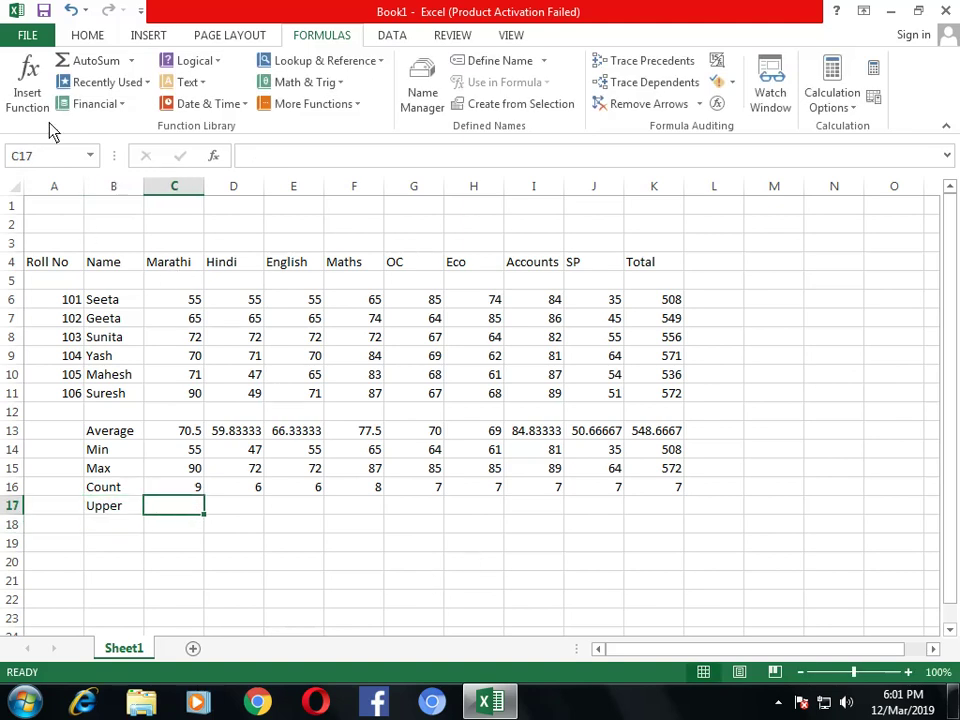
- Enter =UPPER(C4) in C17 via Insert Function so it shows MARATHI
{"action": "left_click", "coordinate": [32, 95]}
{"action": "left_click", "coordinate": [786, 314]}
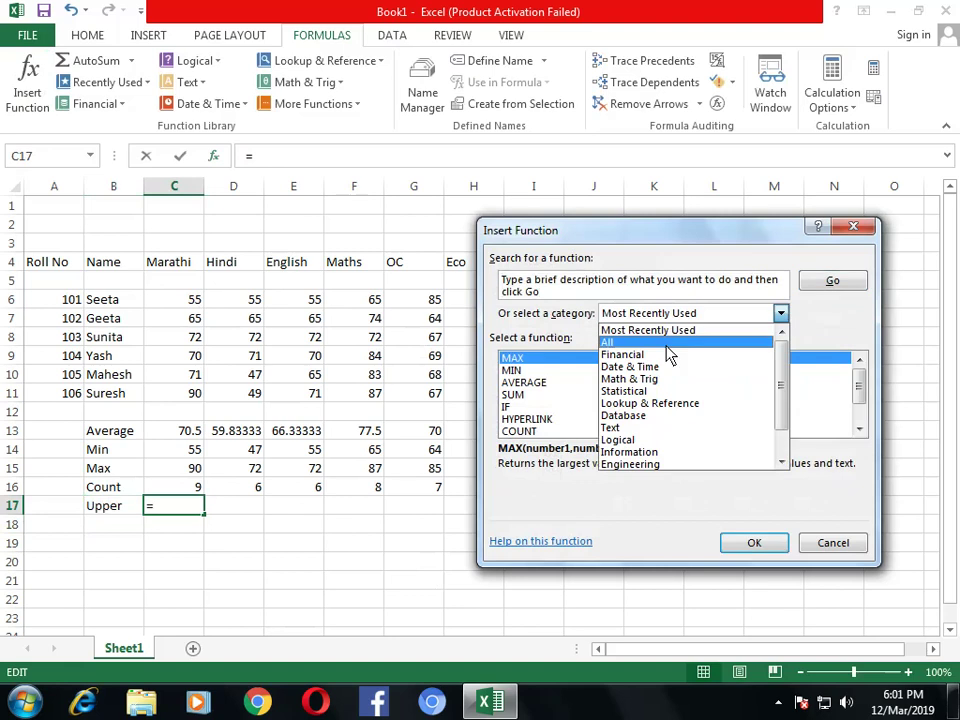
{"action": "left_click", "coordinate": [680, 341]}
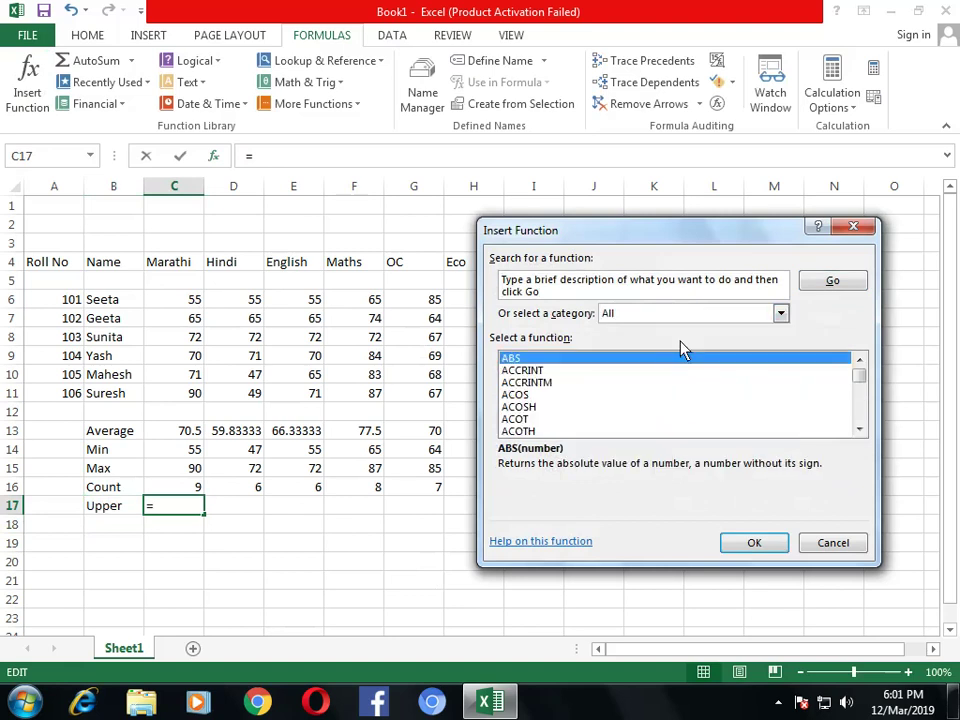
{"action": "key", "text": "u"}
{"action": "key", "text": "p"}
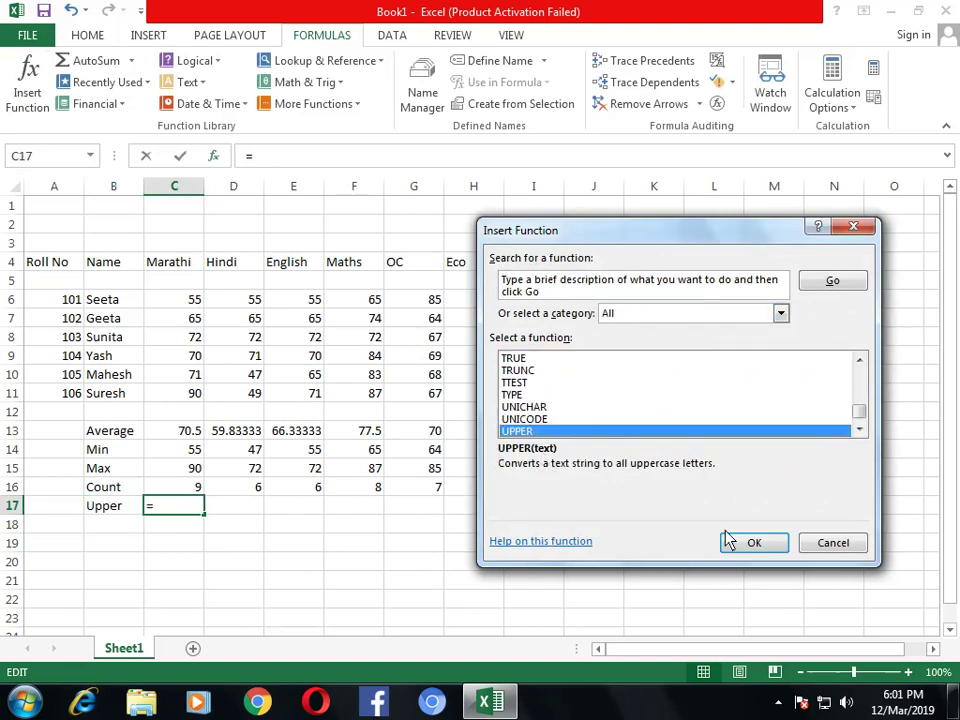
{"action": "left_click", "coordinate": [752, 542]}
{"action": "left_click", "coordinate": [167, 276]}
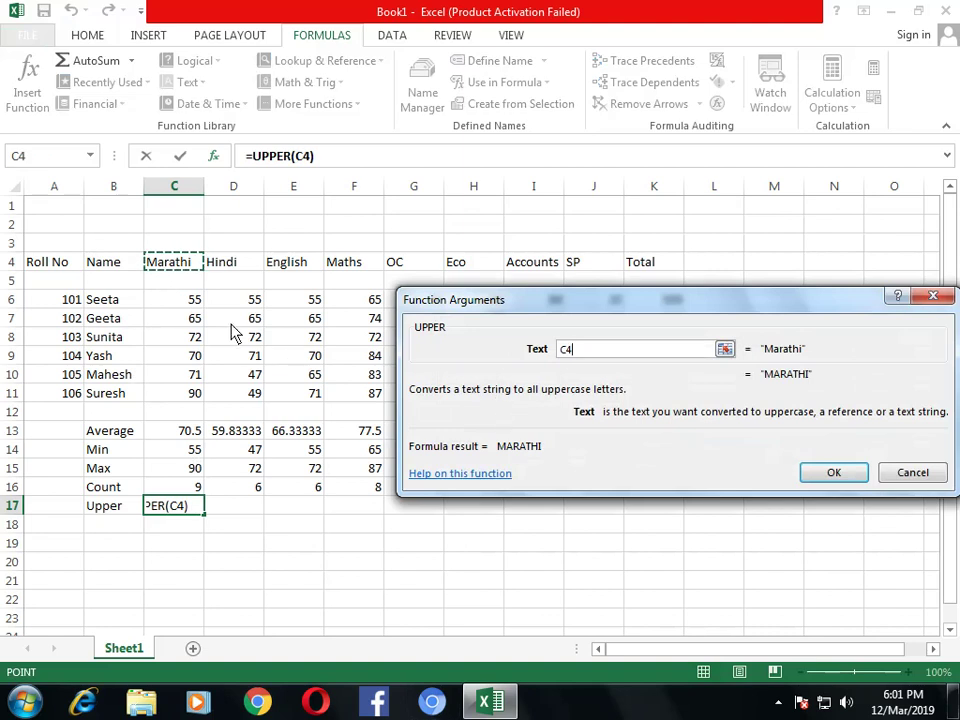
{"action": "left_click", "coordinate": [838, 476]}
- Fill D17 and E17 with =UPPER of D4 and E4, showing HINDI and ENGLISH
{"action": "left_click", "coordinate": [255, 512]}
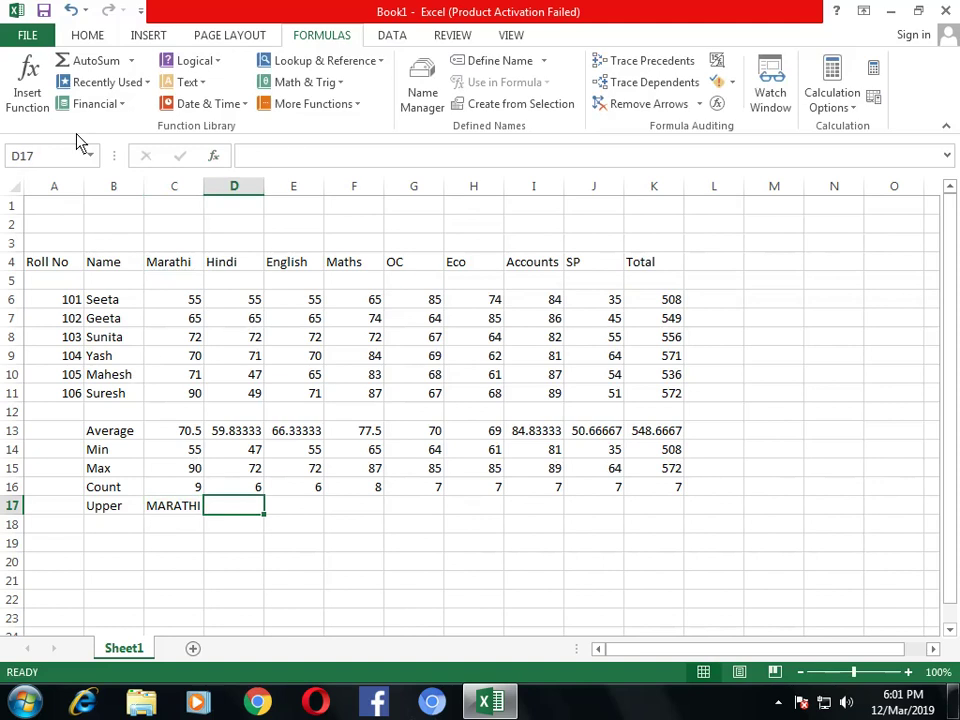
{"action": "left_click", "coordinate": [28, 85]}
{"action": "left_click", "coordinate": [780, 313]}
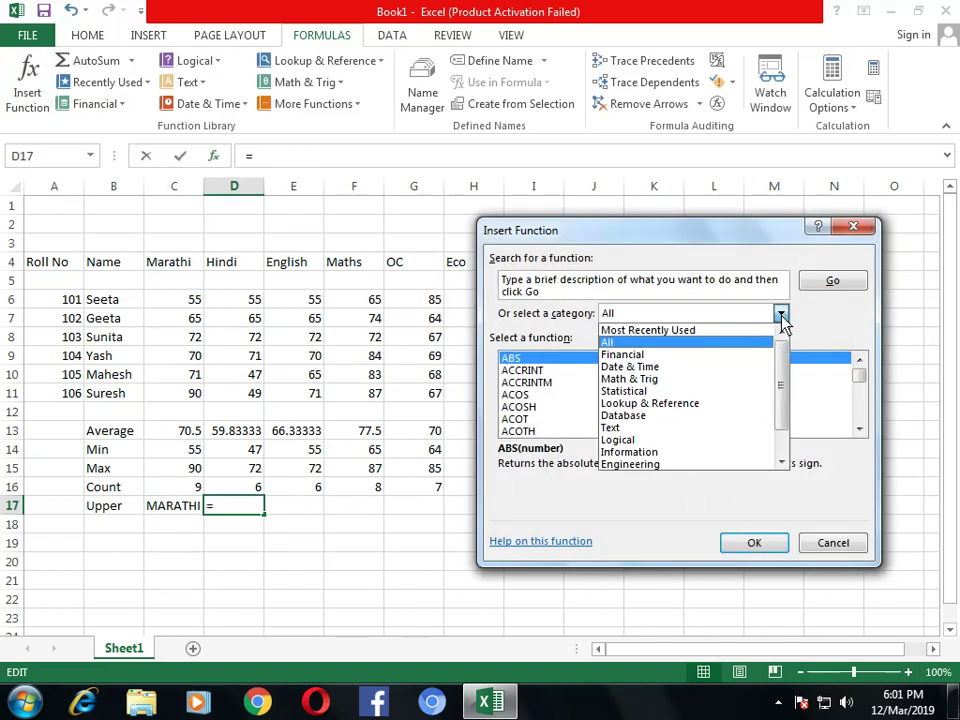
{"action": "left_click", "coordinate": [739, 333]}
{"action": "left_click", "coordinate": [754, 542]}
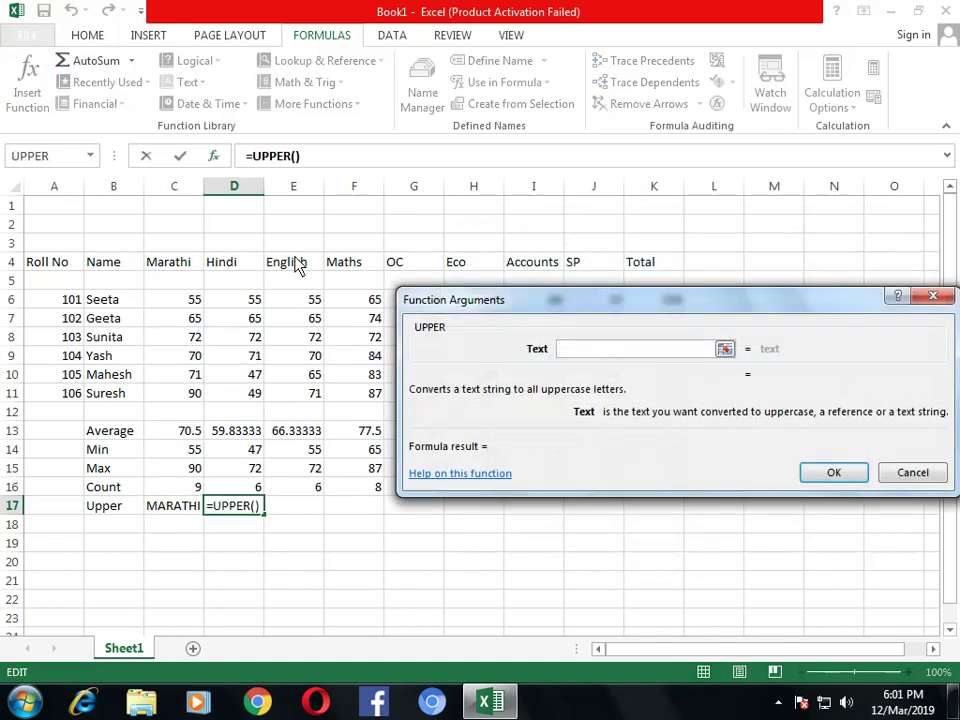
{"action": "left_click", "coordinate": [245, 270]}
{"action": "left_click", "coordinate": [828, 474]}
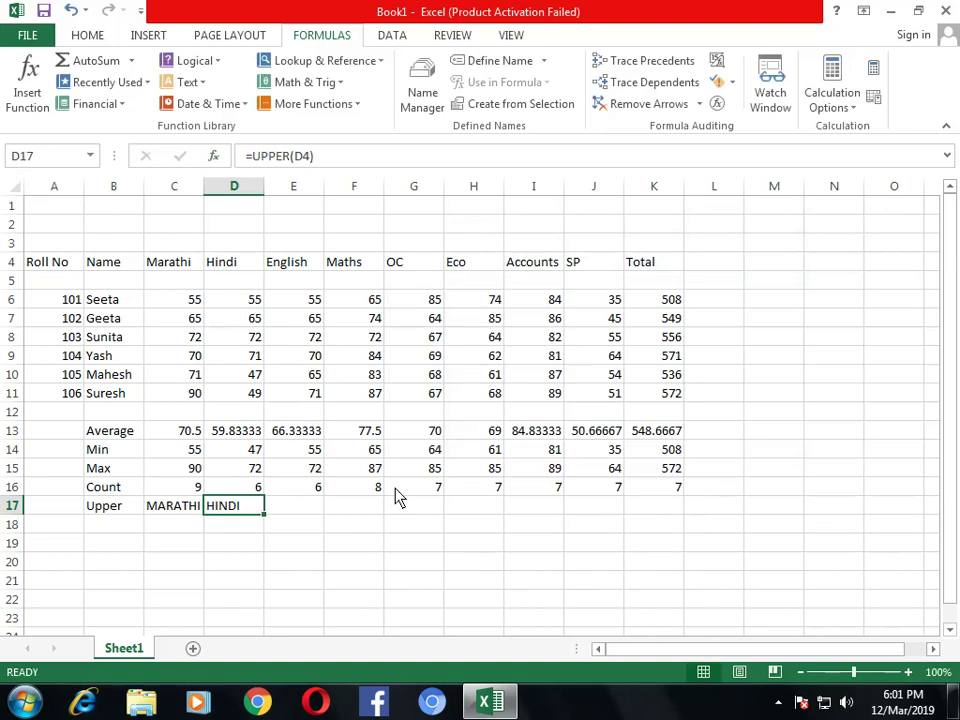
{"action": "left_click", "coordinate": [300, 507]}
{"action": "left_click", "coordinate": [28, 80]}
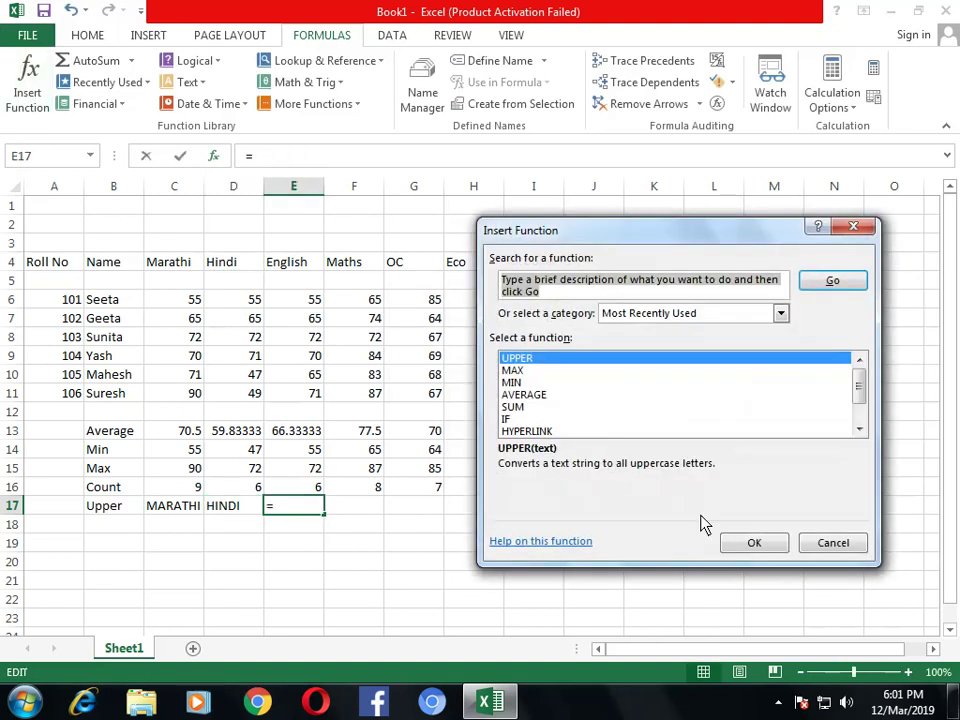
{"action": "left_click", "coordinate": [760, 545]}
{"action": "left_click", "coordinate": [300, 264]}
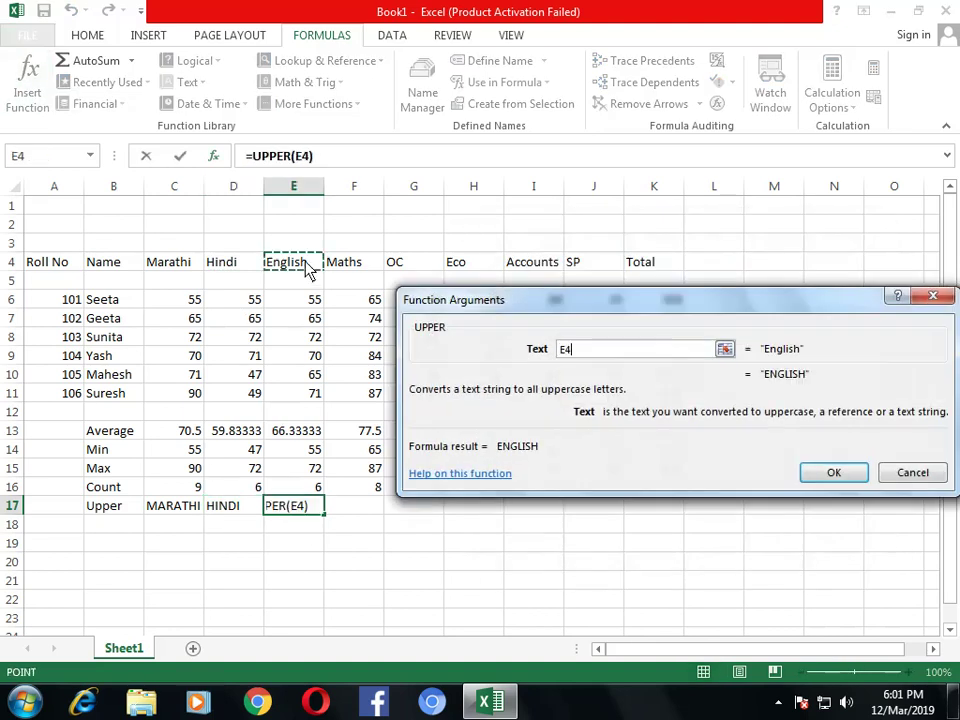
{"action": "left_click", "coordinate": [829, 470]}
- Fill F17 and G17 with UPPER of the Maths and OC headers, showing MATHS and OC
{"action": "left_click", "coordinate": [376, 522]}
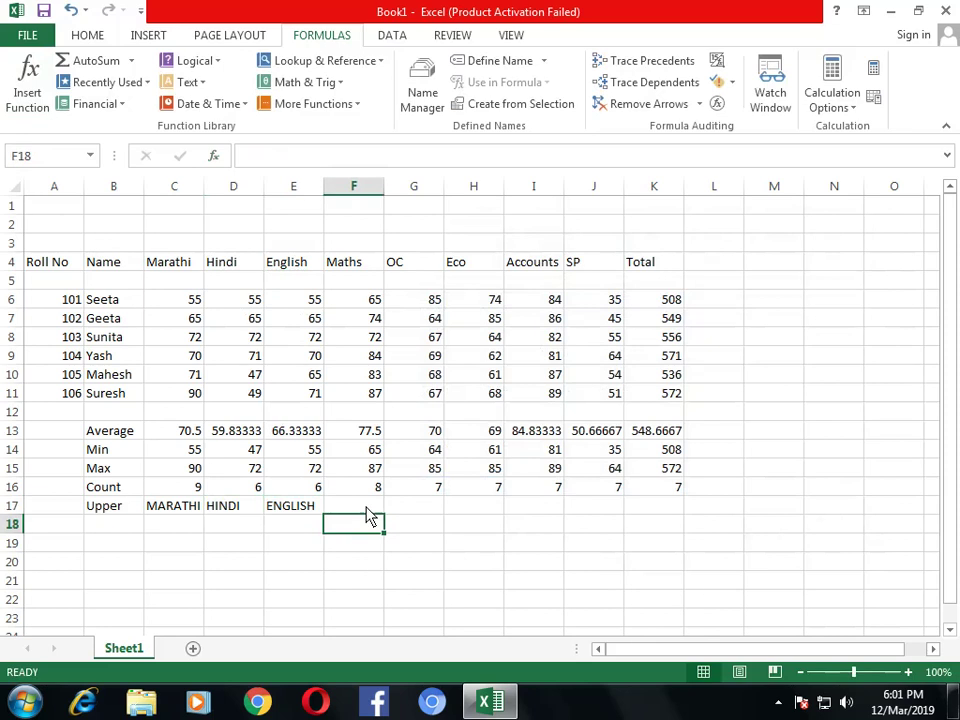
{"action": "key", "text": "Up"}
{"action": "left_click", "coordinate": [28, 82]}
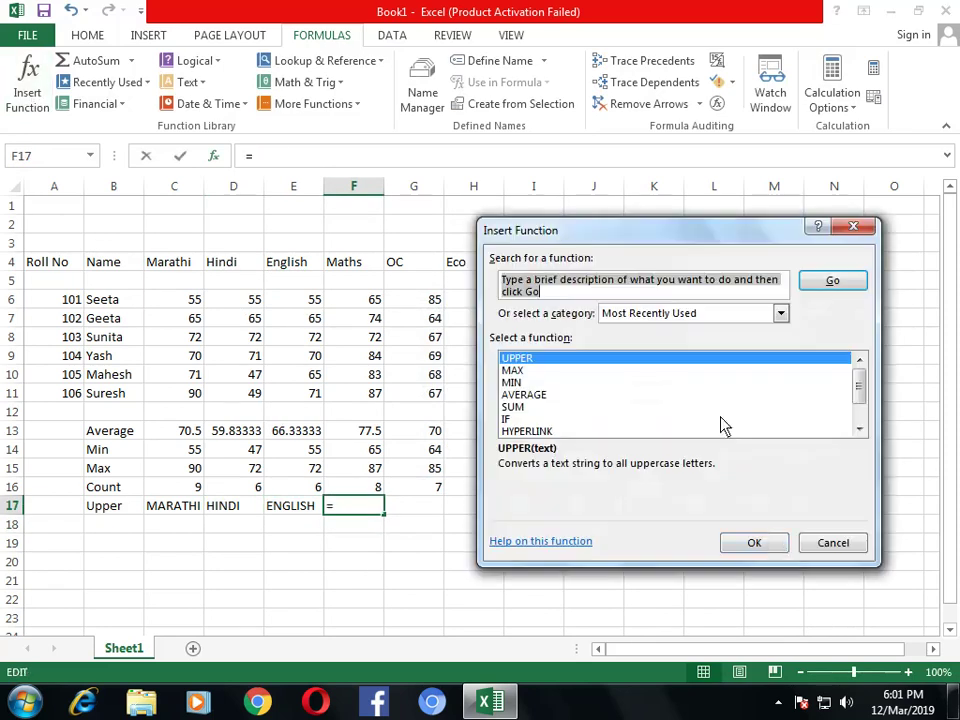
{"action": "left_click", "coordinate": [770, 548]}
{"action": "left_click", "coordinate": [345, 264]}
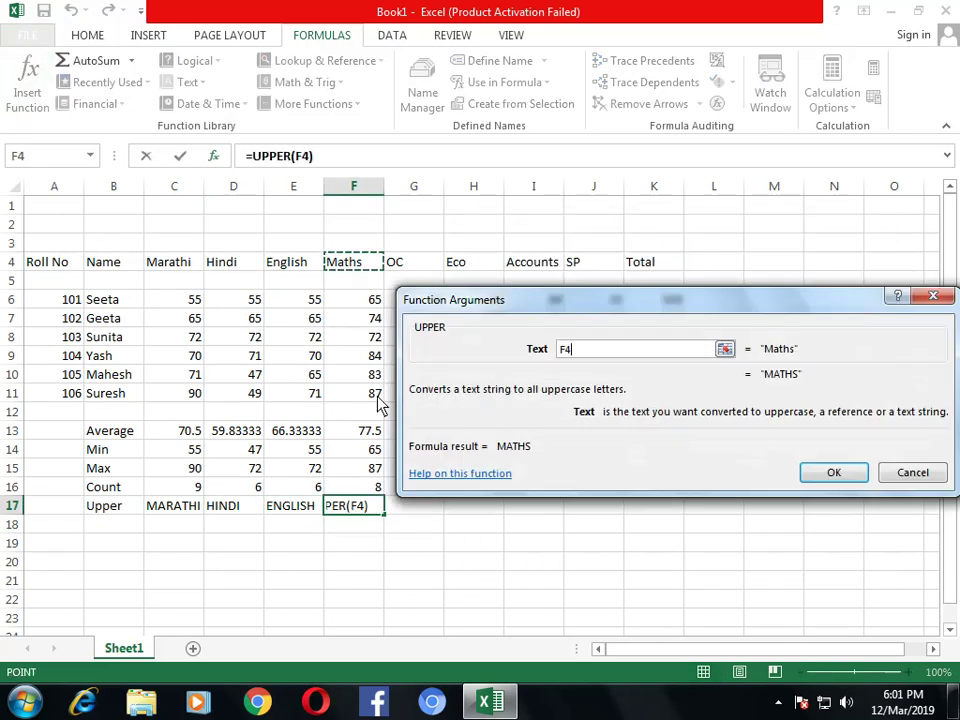
{"action": "left_click", "coordinate": [831, 474]}
{"action": "left_click", "coordinate": [426, 510]}
{"action": "left_click", "coordinate": [29, 86]}
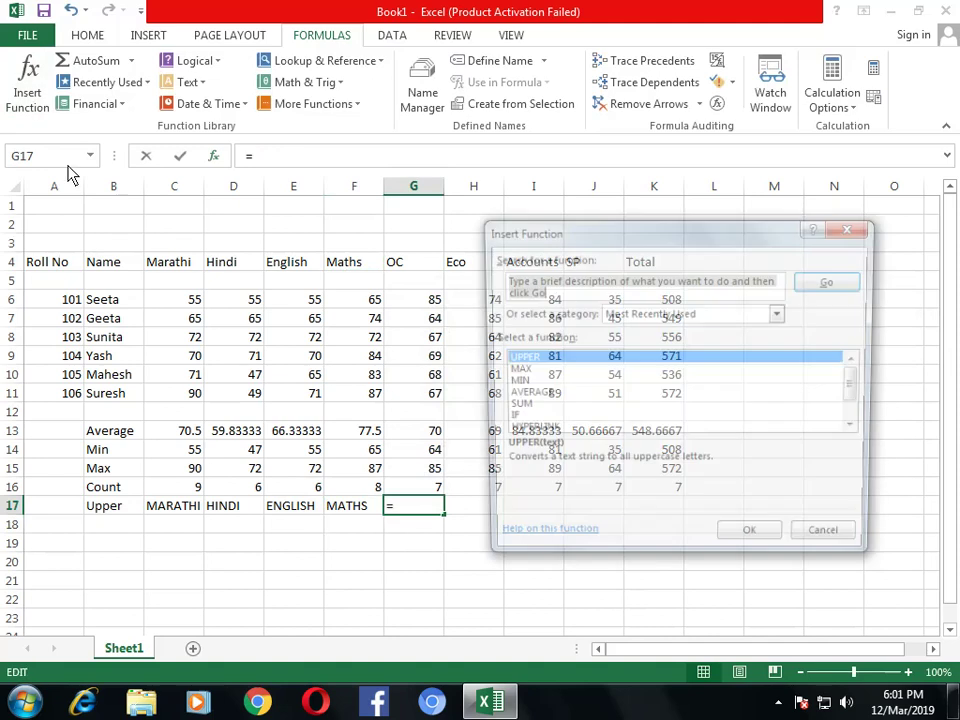
{"action": "left_click", "coordinate": [768, 550]}
{"action": "left_click_drag", "start_coordinate": [615, 296], "coordinate": [681, 304]}
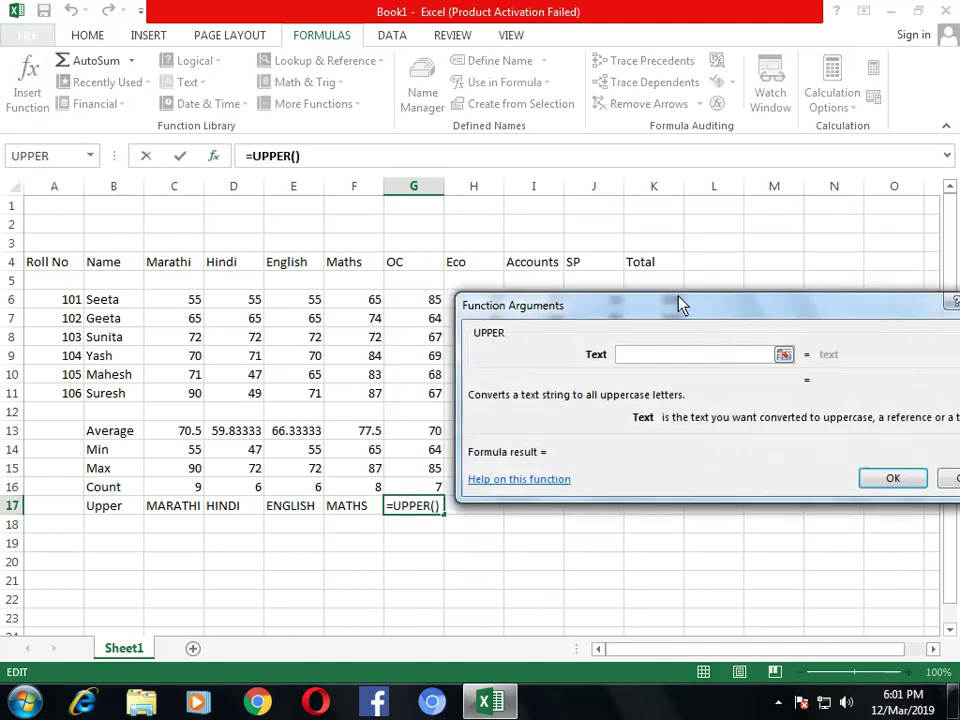
{"action": "left_click", "coordinate": [410, 262]}
{"action": "left_click", "coordinate": [905, 480]}
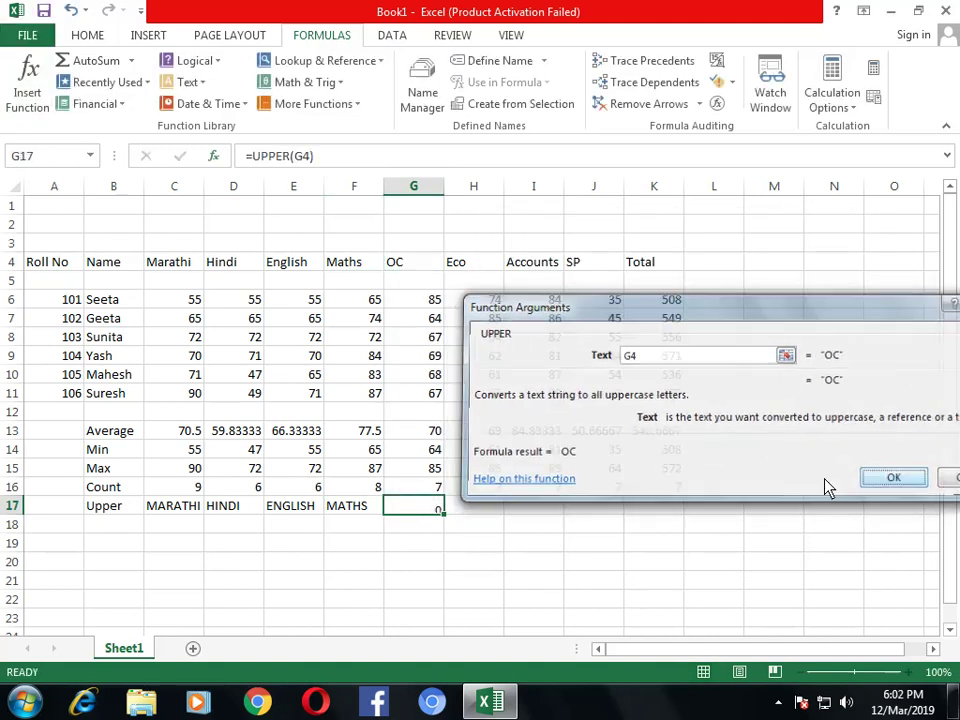
- Fill H17 and I17 with UPPER to show ECO and ACCOUNTS, then AutoFit column I
{"action": "left_click", "coordinate": [467, 512]}
{"action": "left_click", "coordinate": [42, 112]}
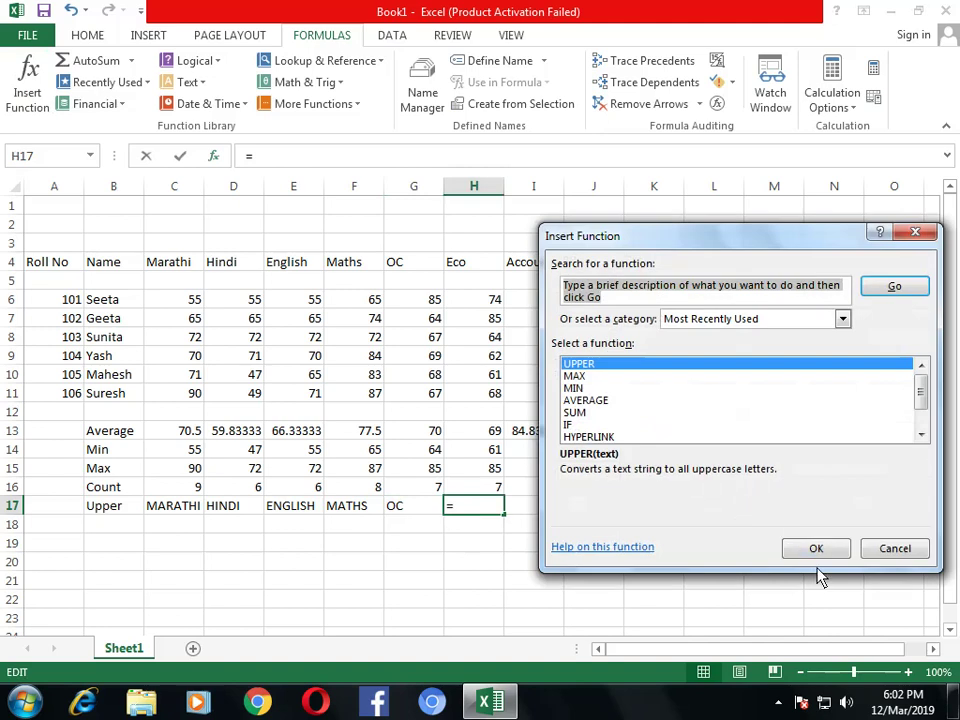
{"action": "left_click", "coordinate": [829, 553]}
{"action": "left_click", "coordinate": [470, 262]}
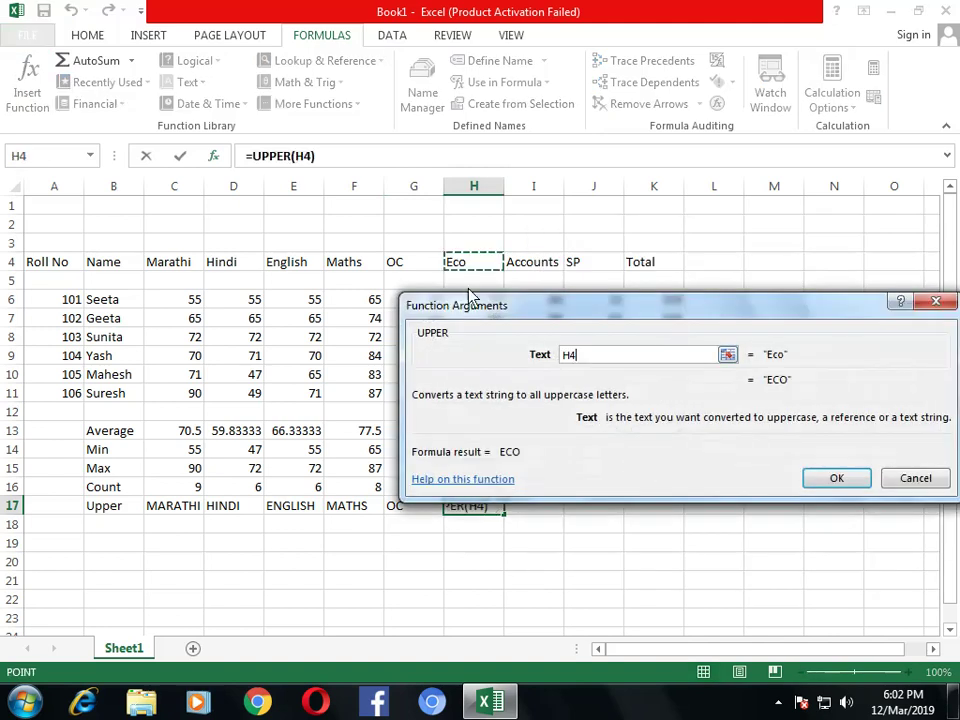
{"action": "left_click", "coordinate": [840, 482]}
{"action": "left_click", "coordinate": [540, 512]}
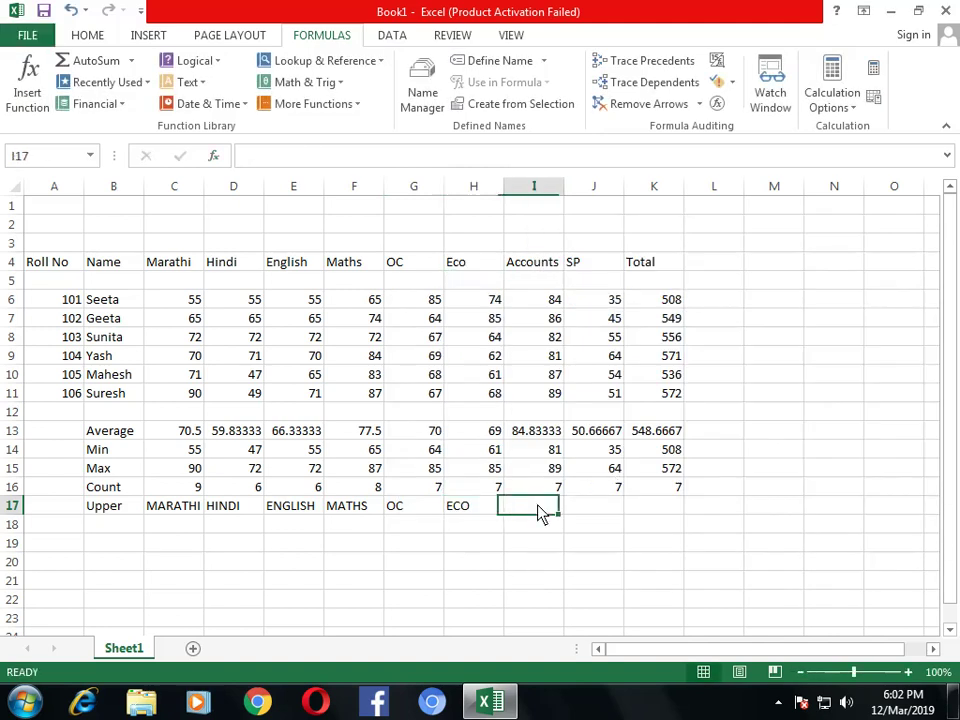
{"action": "left_click", "coordinate": [20, 105]}
{"action": "left_click", "coordinate": [760, 553]}
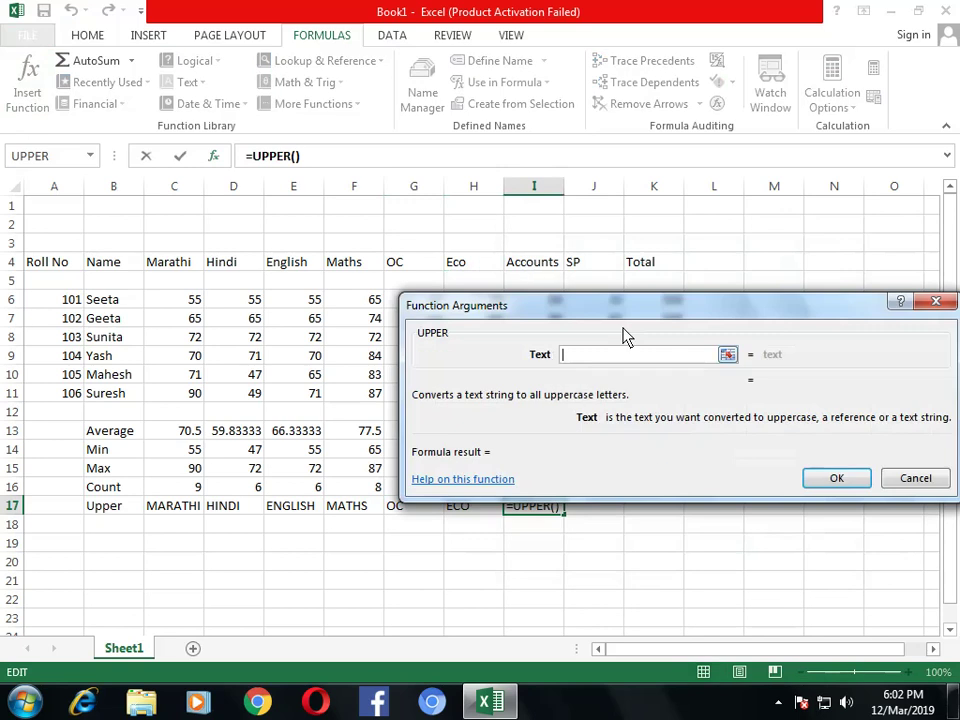
{"action": "left_click", "coordinate": [531, 264]}
{"action": "left_click", "coordinate": [855, 480]}
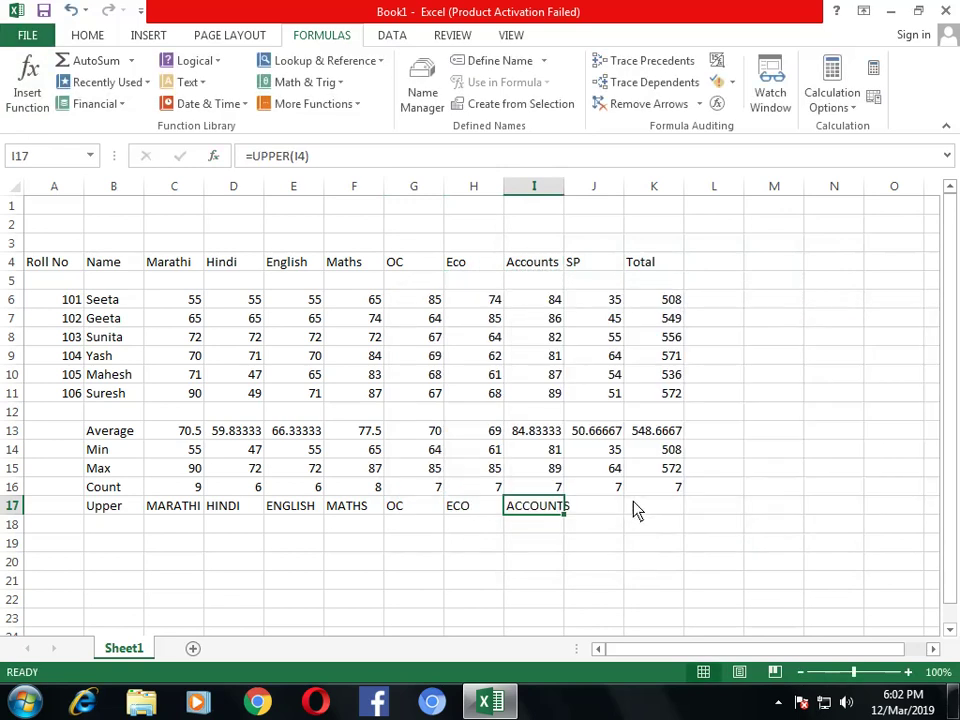
{"action": "double_click", "coordinate": [564, 186]}
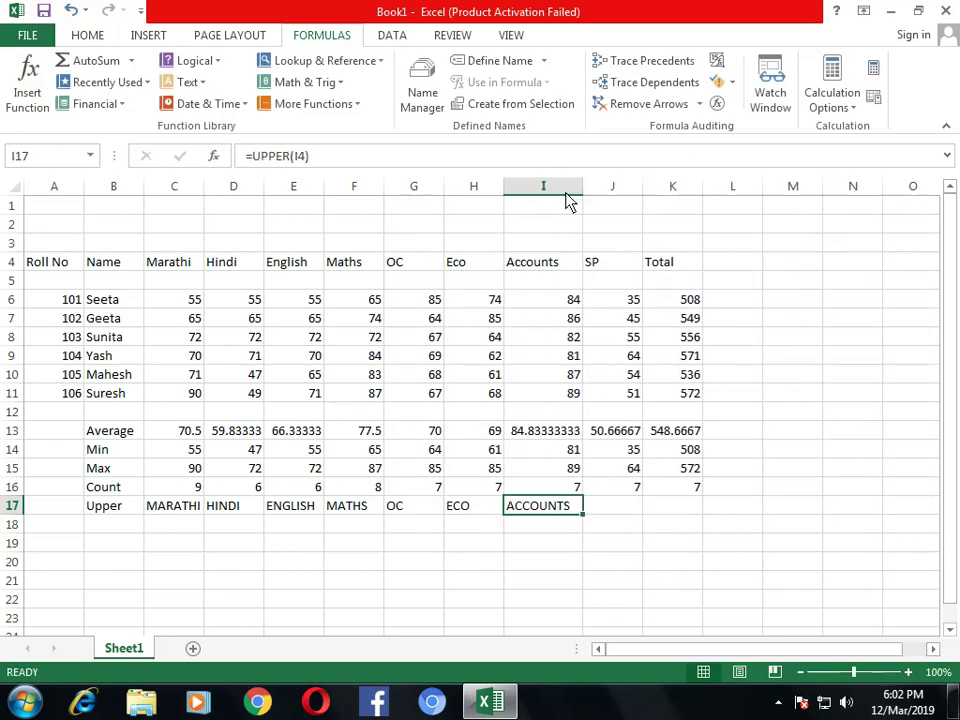
- Fill J17 and K17 with UPPER of J4 and K4, showing SP and TOTAL
{"action": "left_click", "coordinate": [617, 509]}
{"action": "left_click", "coordinate": [30, 85]}
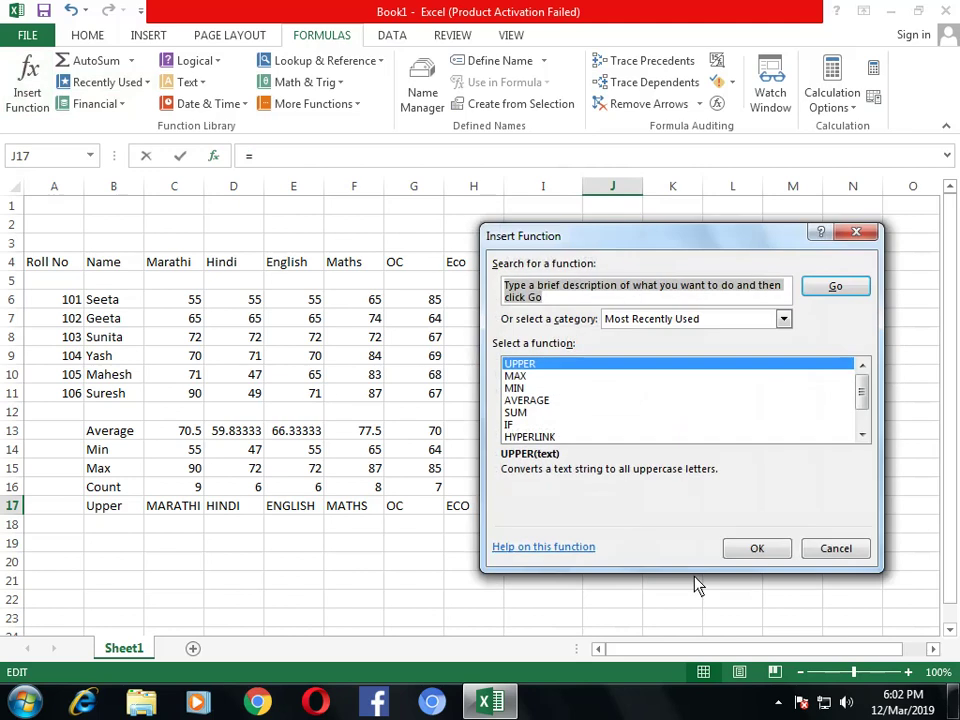
{"action": "left_click", "coordinate": [758, 550]}
{"action": "left_click", "coordinate": [609, 268]}
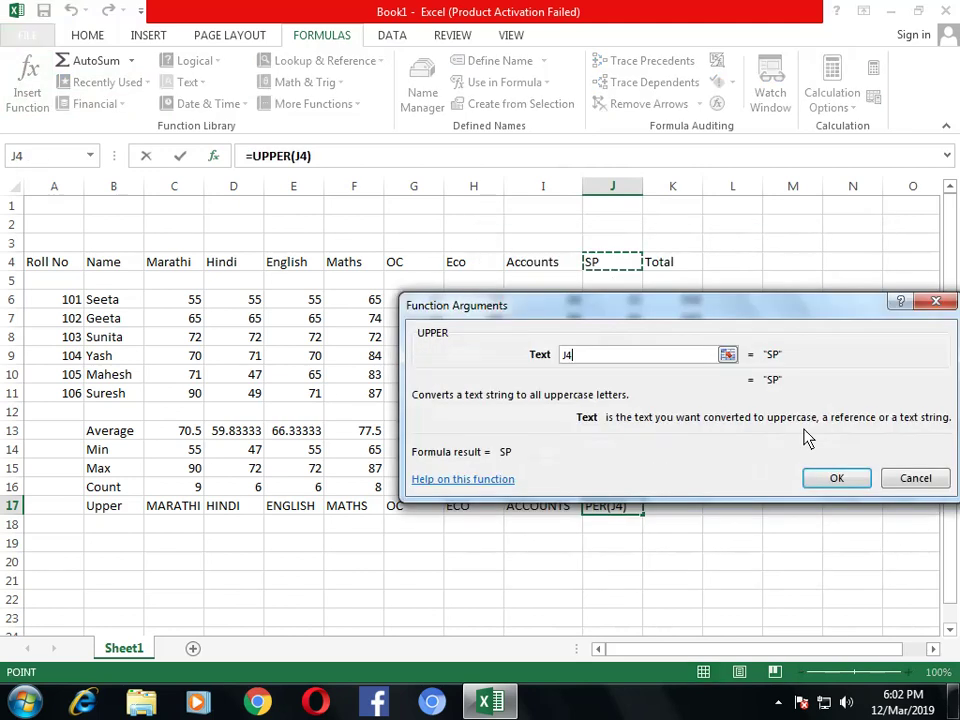
{"action": "left_click", "coordinate": [836, 478]}
{"action": "left_click", "coordinate": [695, 508]}
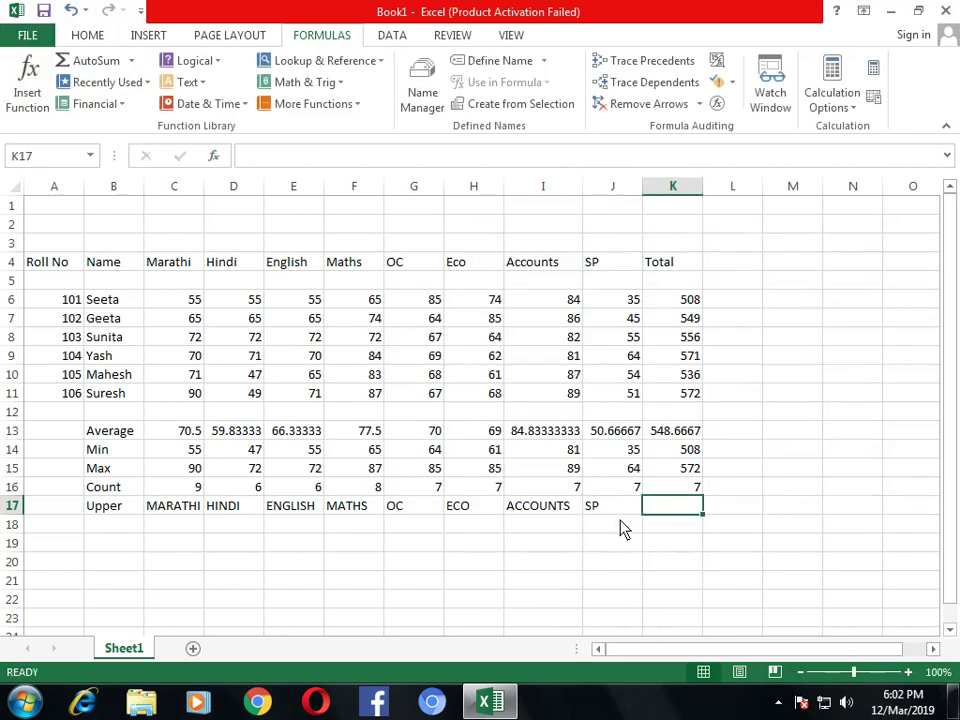
{"action": "left_click", "coordinate": [37, 100]}
{"action": "left_click", "coordinate": [758, 550]}
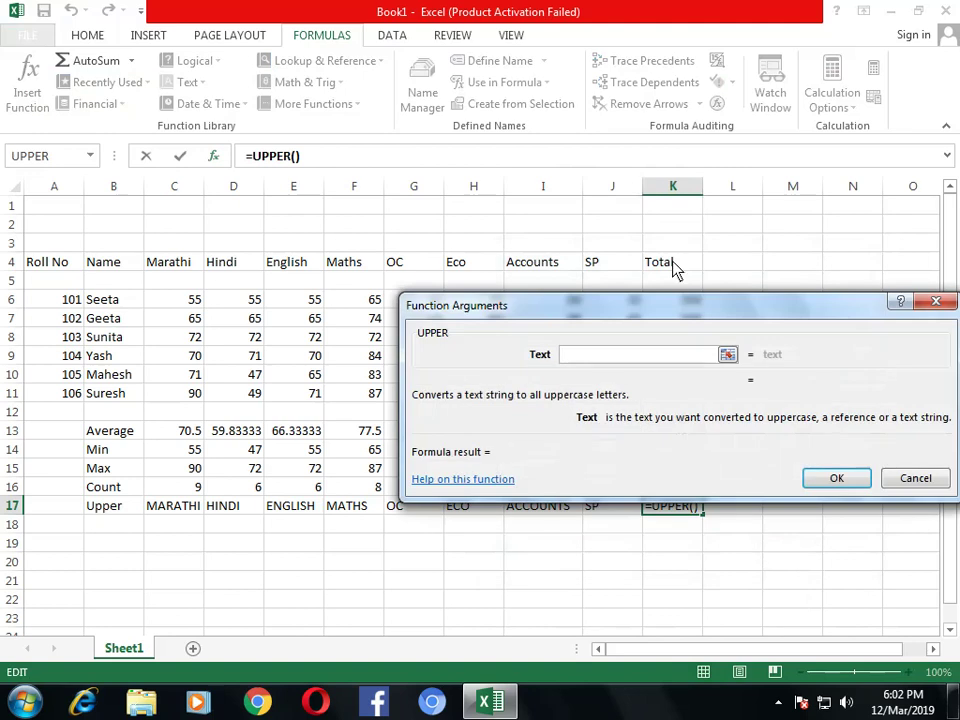
{"action": "left_click", "coordinate": [664, 262]}
{"action": "left_click", "coordinate": [836, 478]}
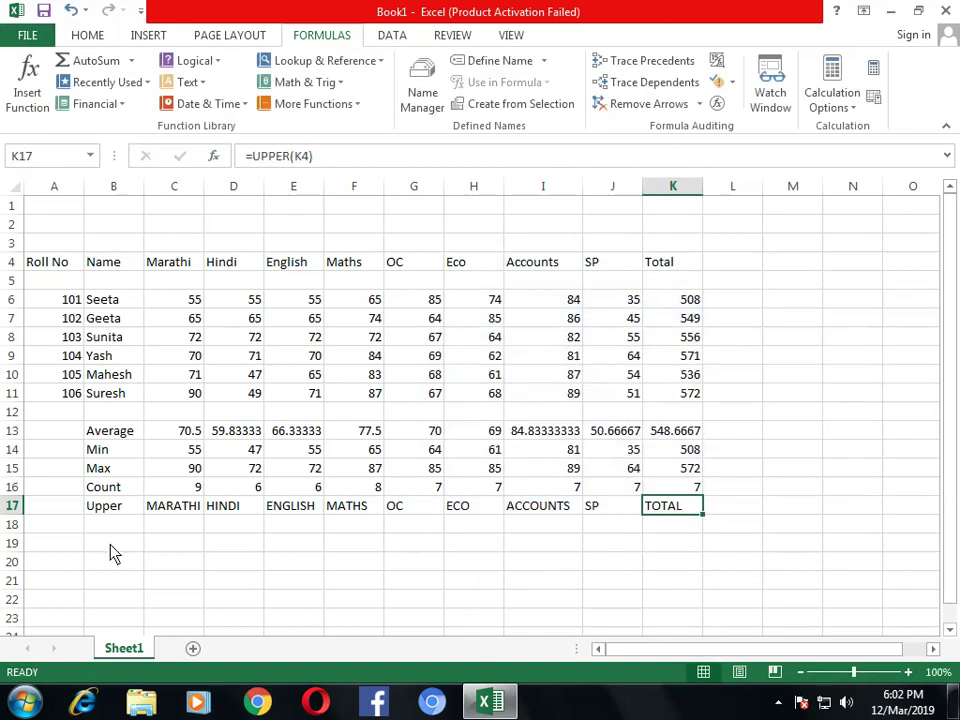
{"action": "left_click", "coordinate": [138, 530]}
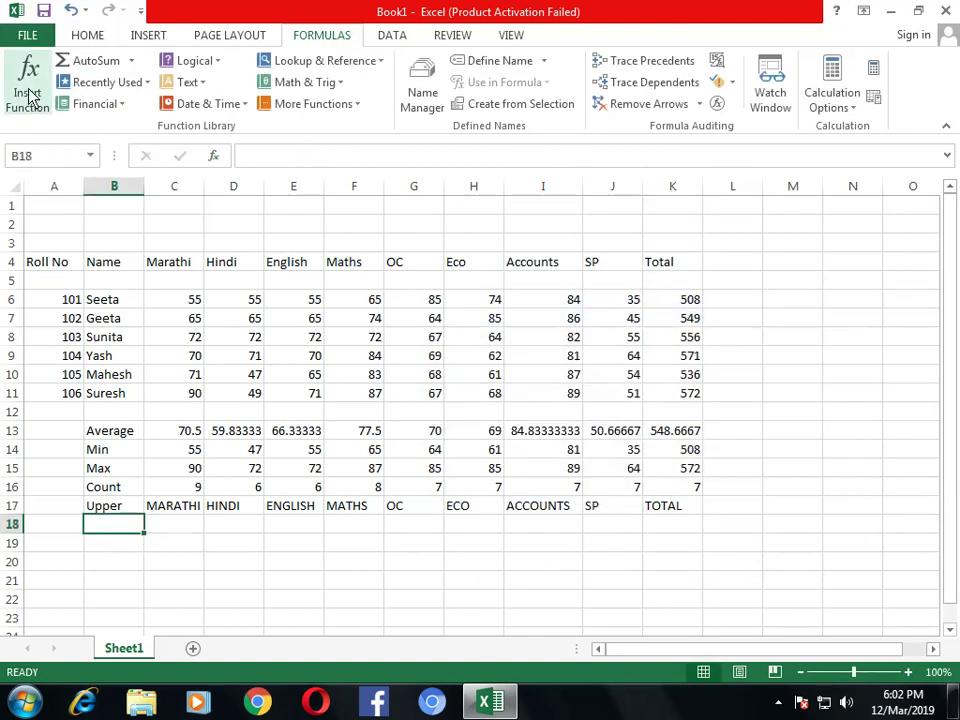
- Enter the label Lower in cell B18
{"action": "left_click", "coordinate": [280, 568]}
{"action": "left_click", "coordinate": [119, 529]}
{"action": "type", "text": "Lower"}
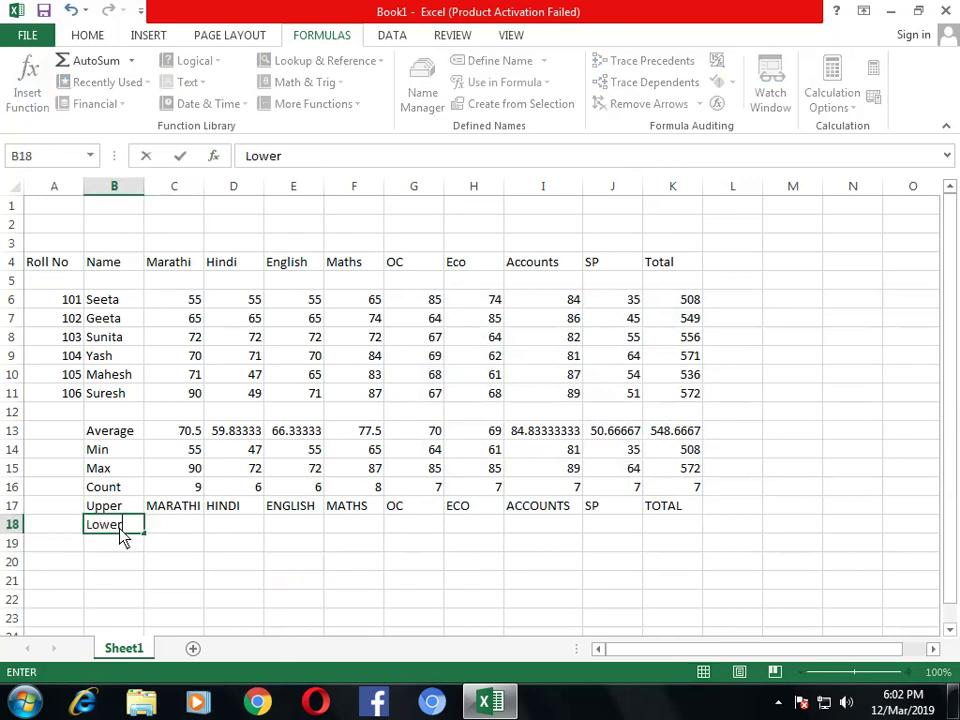
{"action": "key", "text": "Tab"}
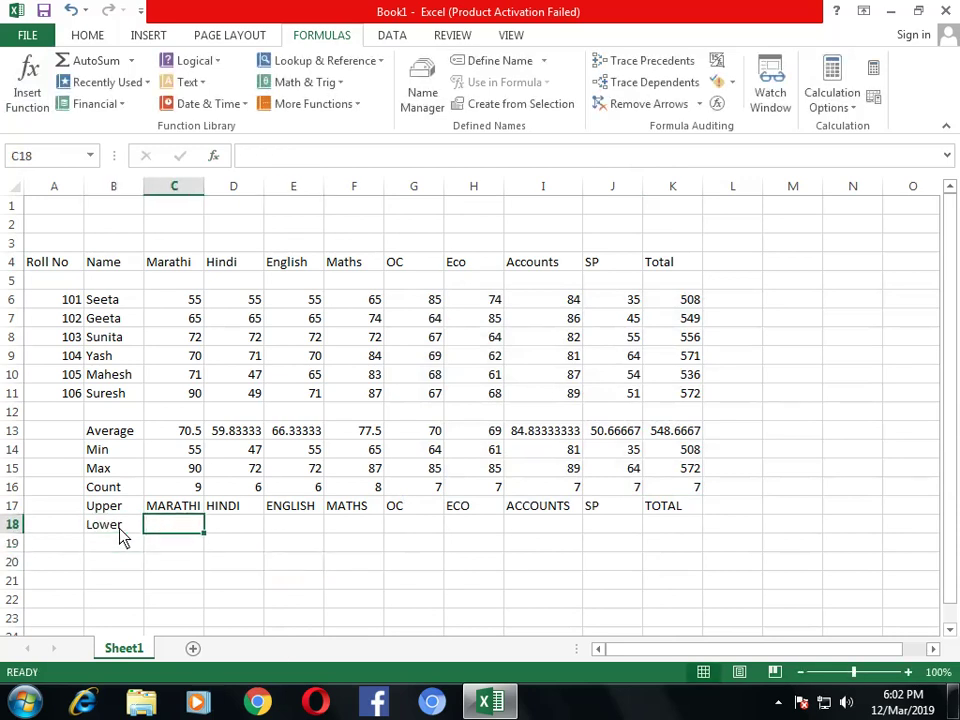
- Put =LOWER(C17) in C18 so it shows marathi
{"action": "left_click", "coordinate": [30, 82]}
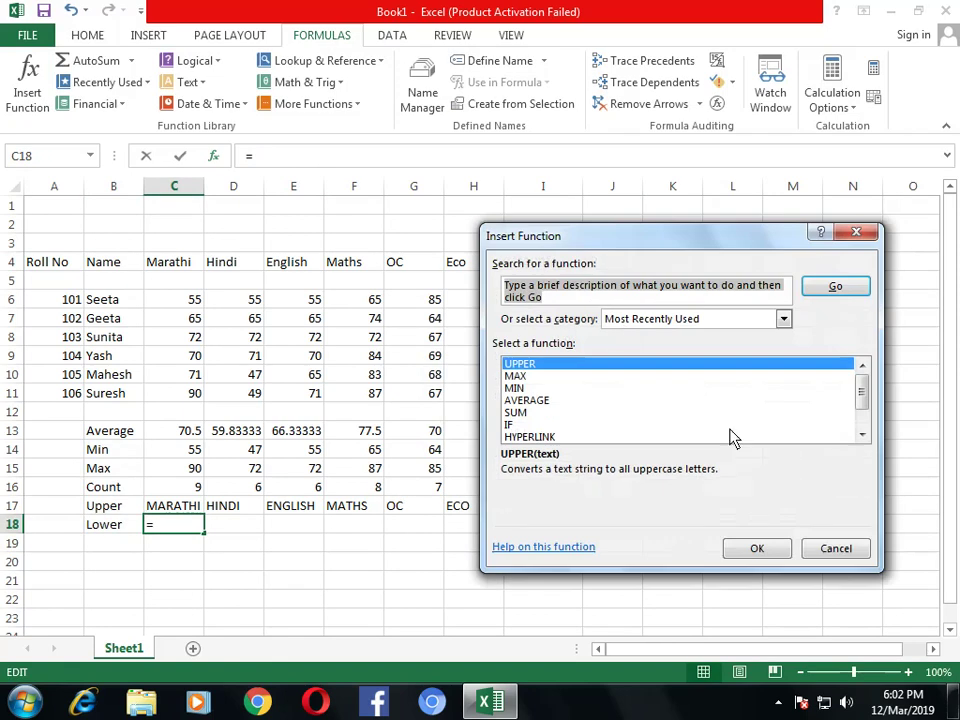
{"action": "left_click", "coordinate": [783, 318]}
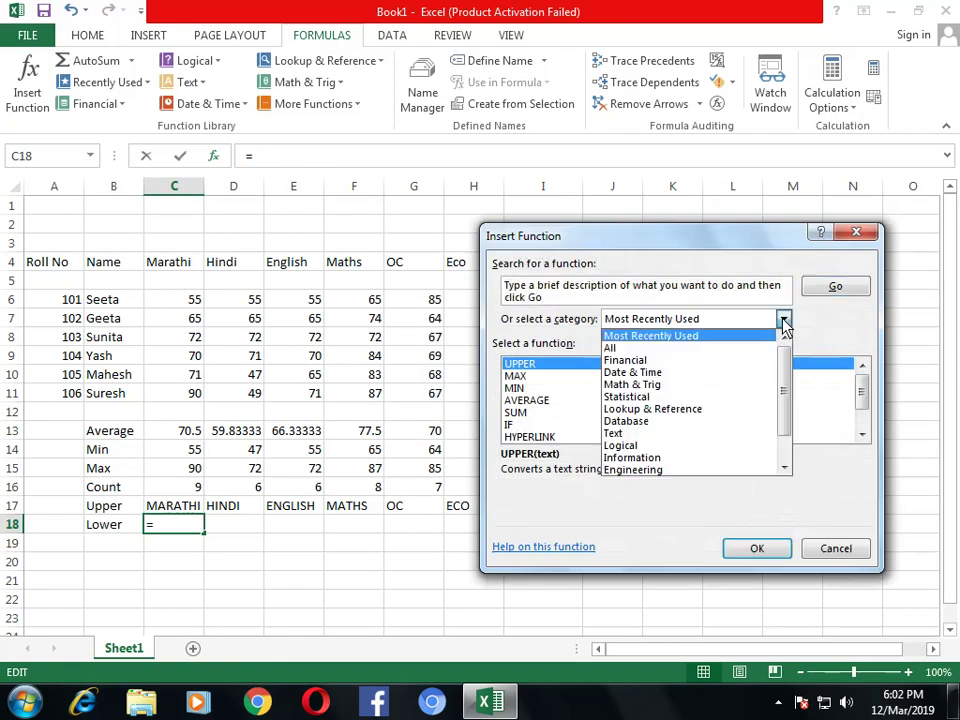
{"action": "left_click", "coordinate": [698, 347]}
{"action": "type", "text": "lo"}
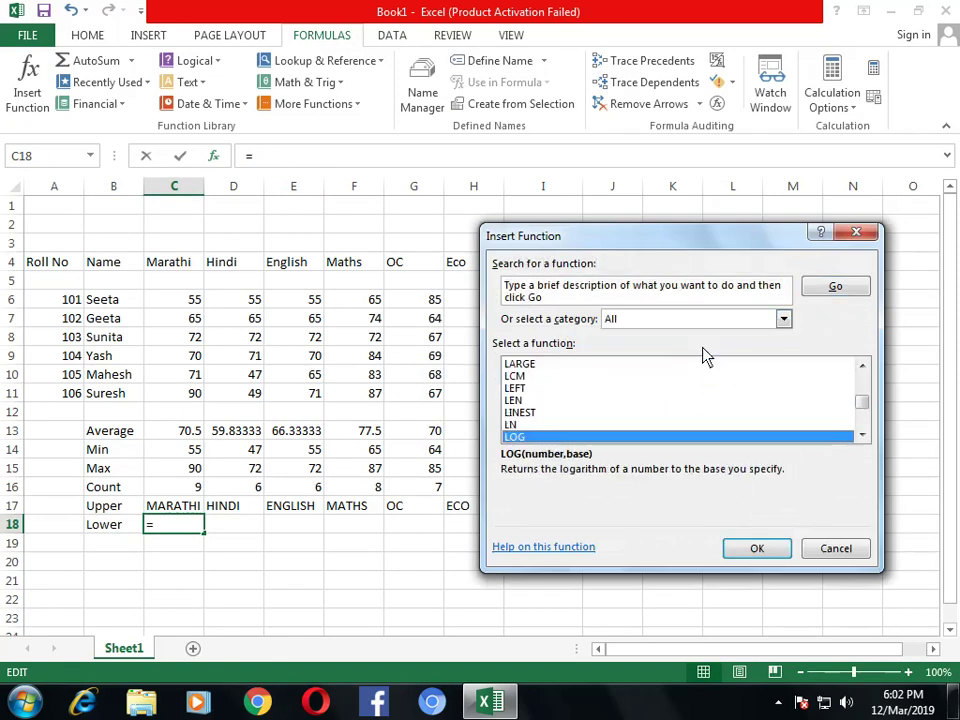
{"action": "type", "text": "w"}
{"action": "left_click", "coordinate": [753, 550]}
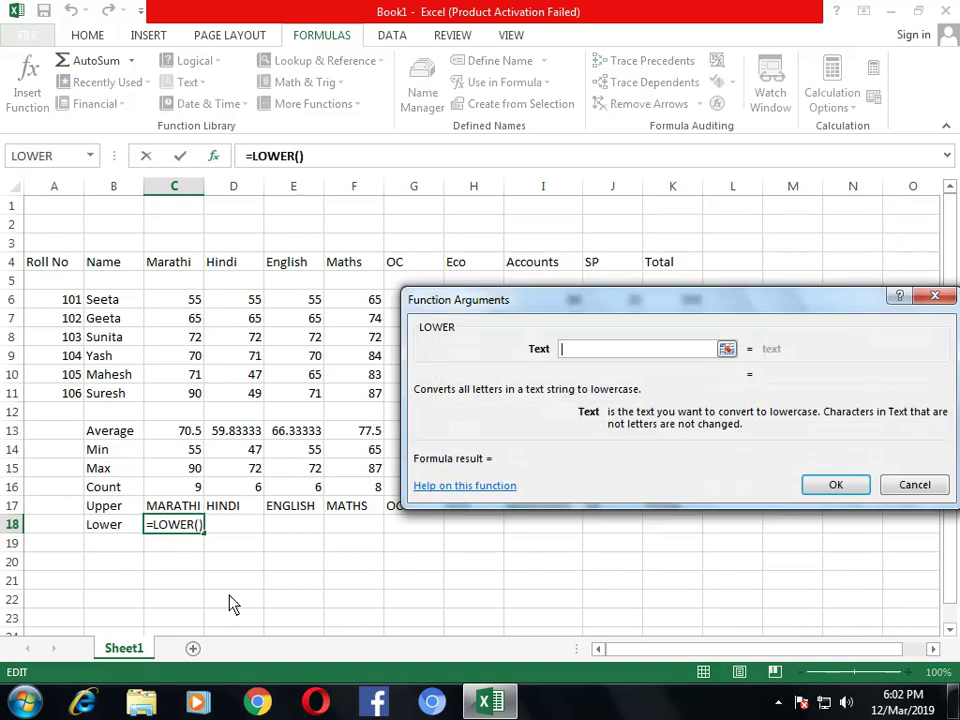
{"action": "left_click", "coordinate": [171, 508]}
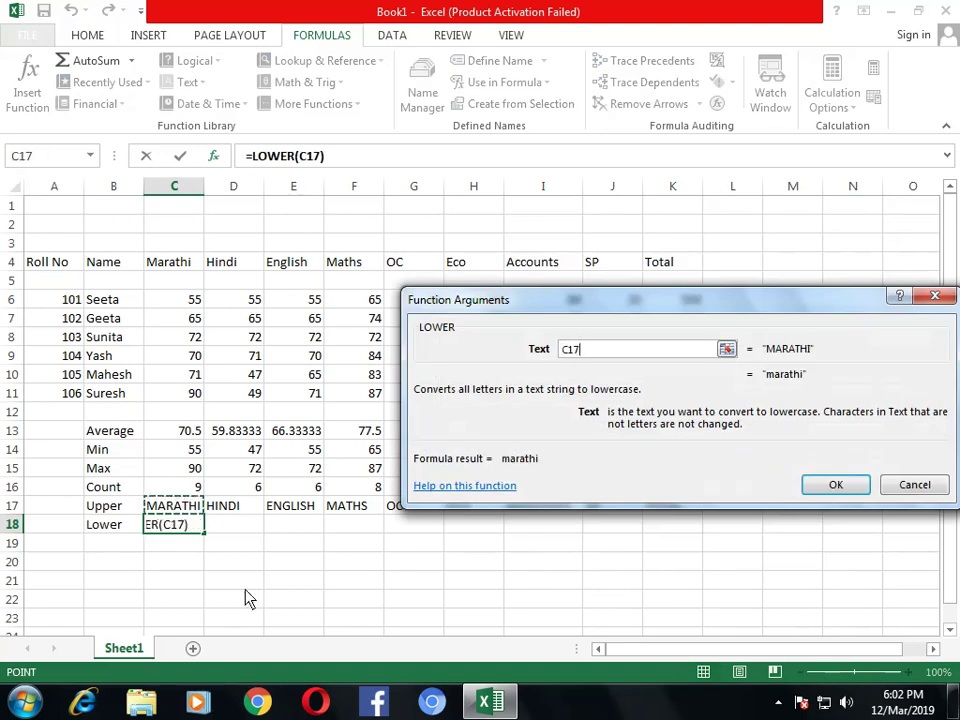
{"action": "left_click", "coordinate": [835, 484]}
- Fill D18 and E18 with =LOWER(D17) and =LOWER(E17), showing hindi and english
{"action": "left_click", "coordinate": [240, 530]}
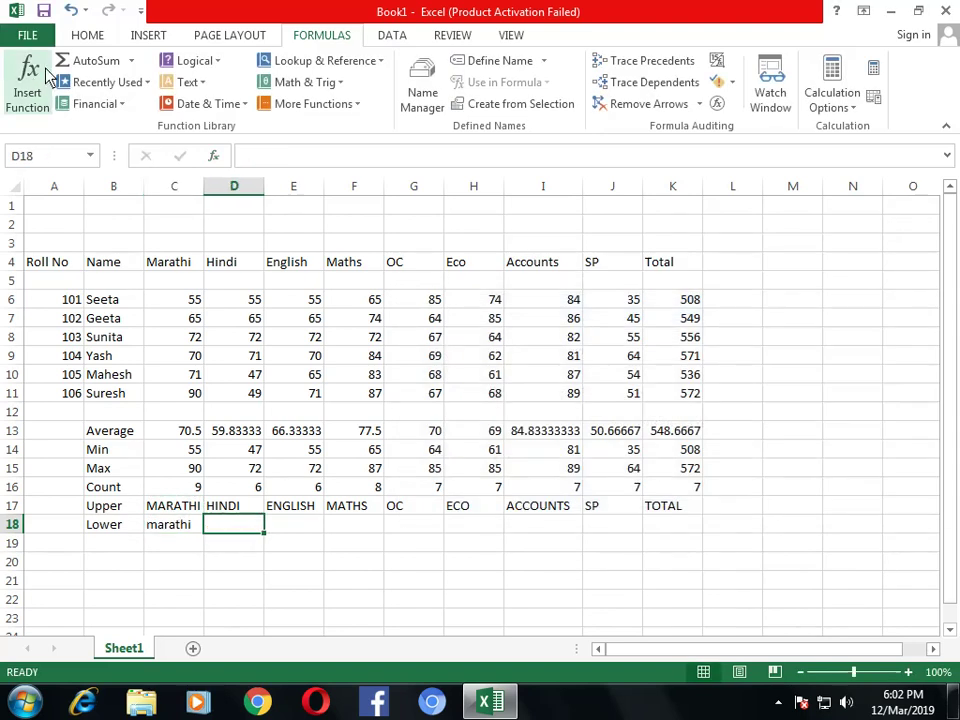
{"action": "left_click", "coordinate": [32, 95]}
{"action": "left_click", "coordinate": [785, 318]}
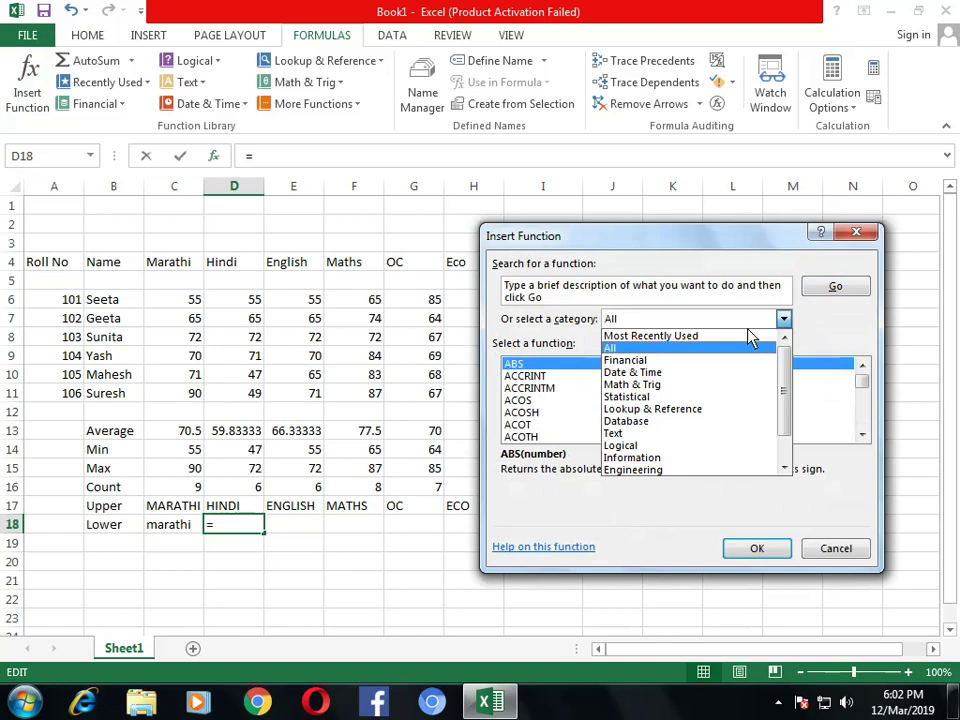
{"action": "left_click", "coordinate": [739, 338]}
{"action": "left_click", "coordinate": [755, 549]}
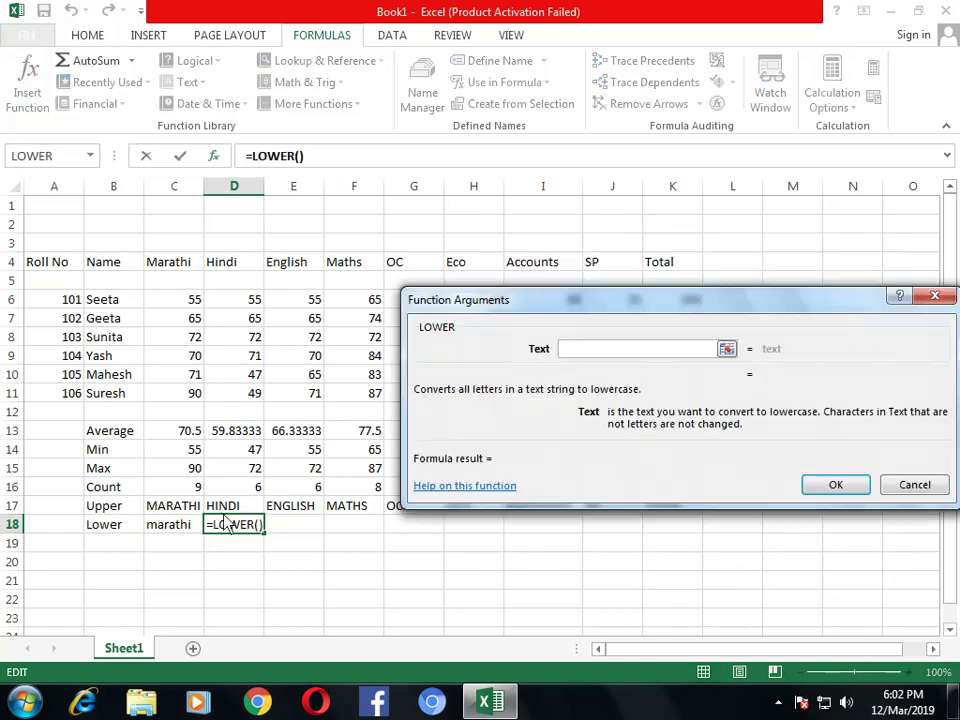
{"action": "left_click", "coordinate": [225, 505]}
{"action": "left_click", "coordinate": [836, 484]}
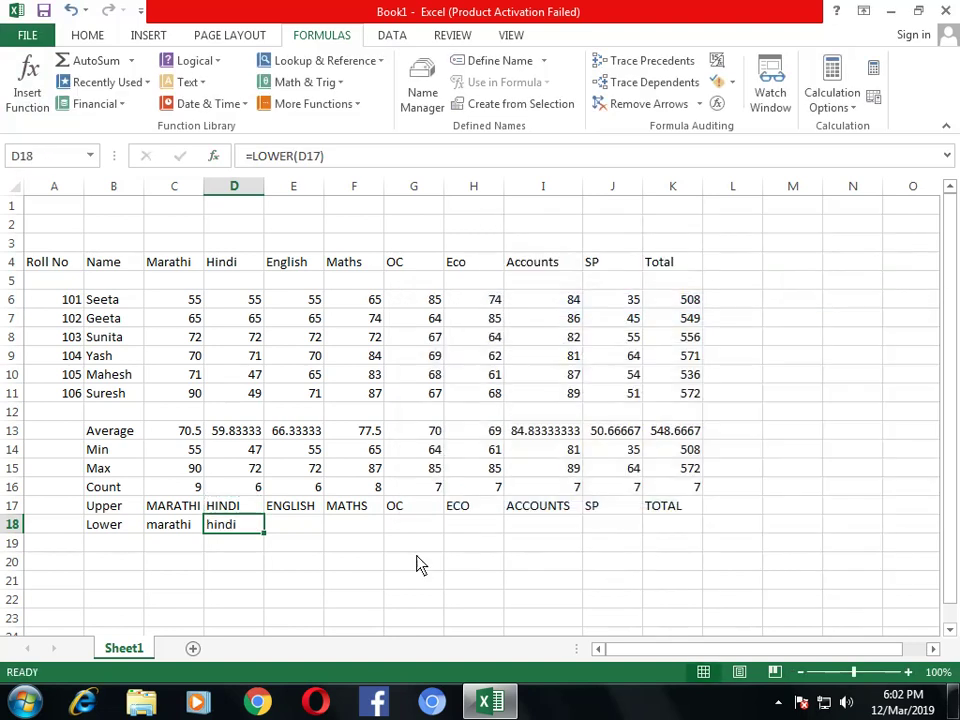
{"action": "left_click", "coordinate": [303, 528]}
{"action": "left_click", "coordinate": [27, 82]}
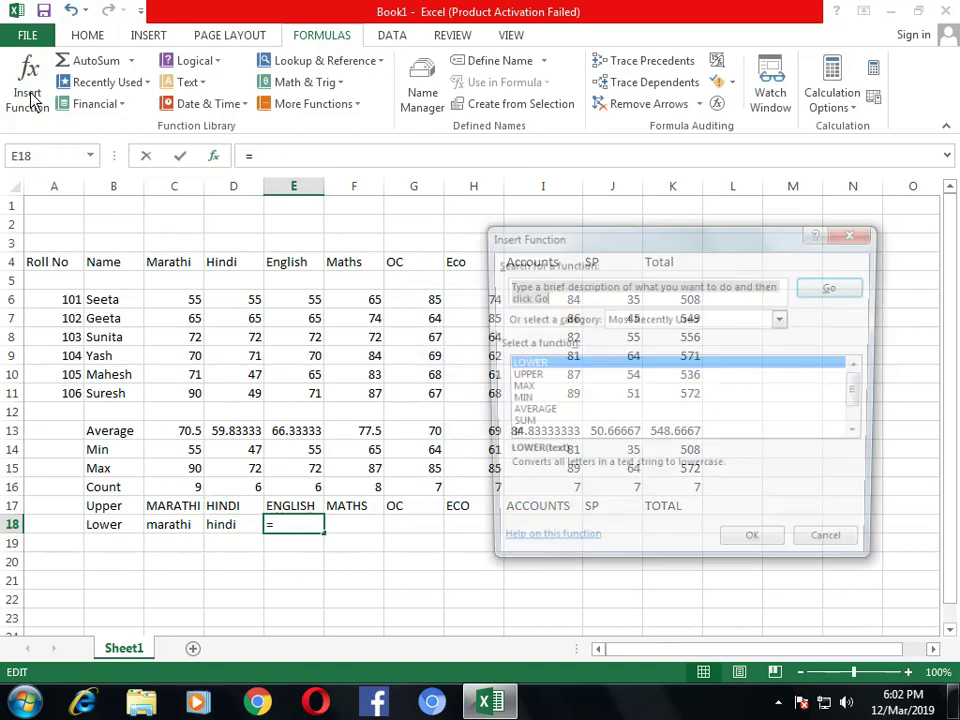
{"action": "left_click", "coordinate": [757, 548]}
{"action": "left_click", "coordinate": [287, 506]}
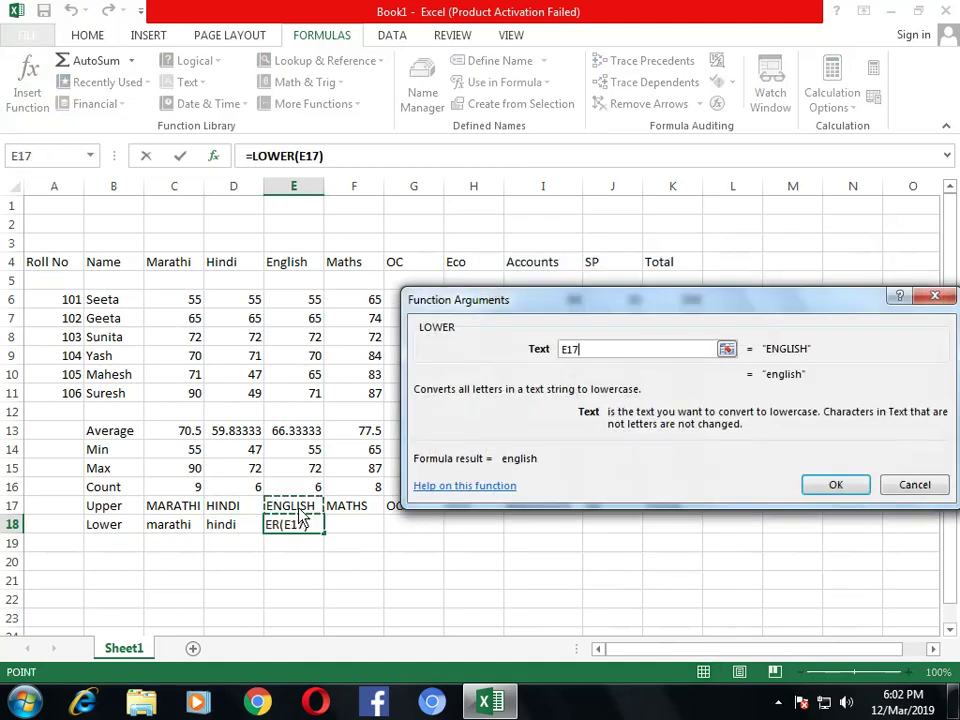
{"action": "left_click", "coordinate": [826, 505]}
- Fill F18 and G18 with LOWER of F17 and G17, showing maths and oc
{"action": "left_click", "coordinate": [366, 527]}
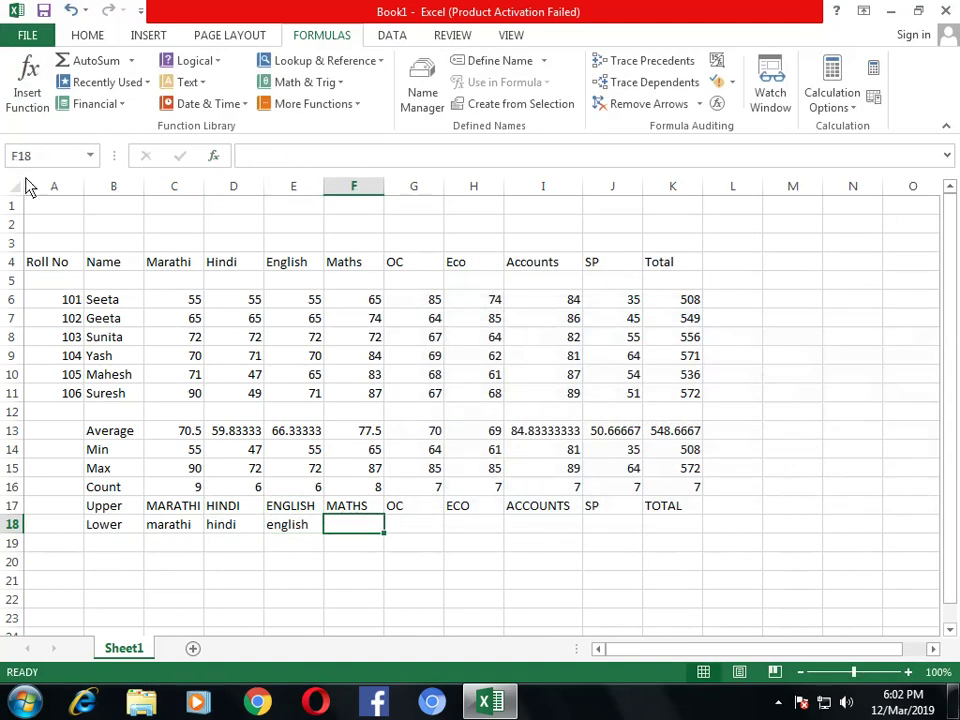
{"action": "left_click", "coordinate": [25, 97]}
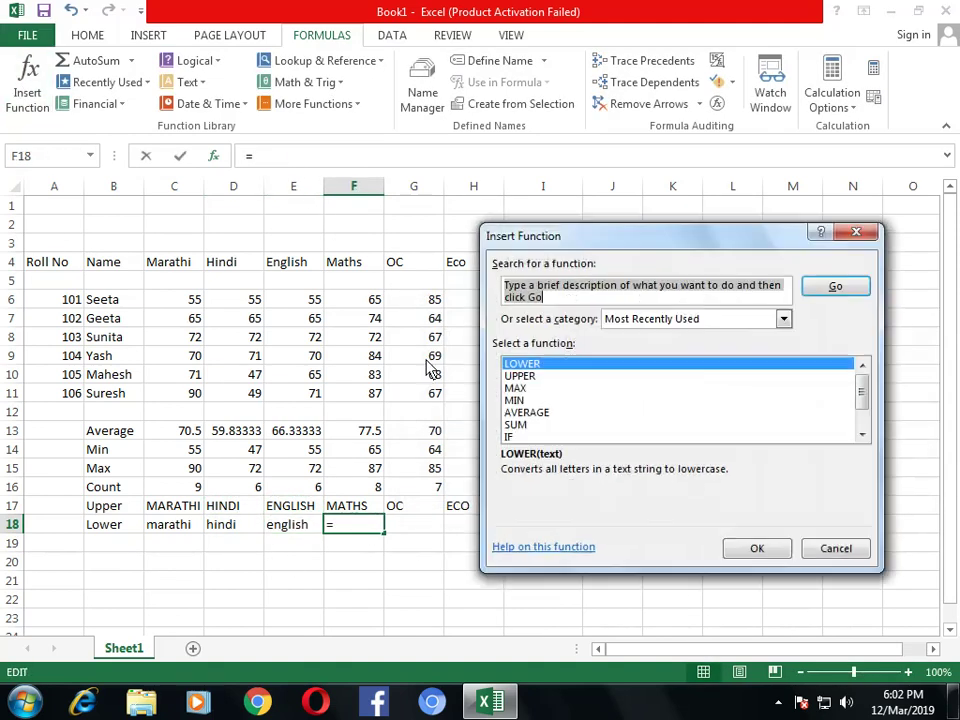
{"action": "left_click", "coordinate": [757, 550]}
{"action": "left_click", "coordinate": [347, 506]}
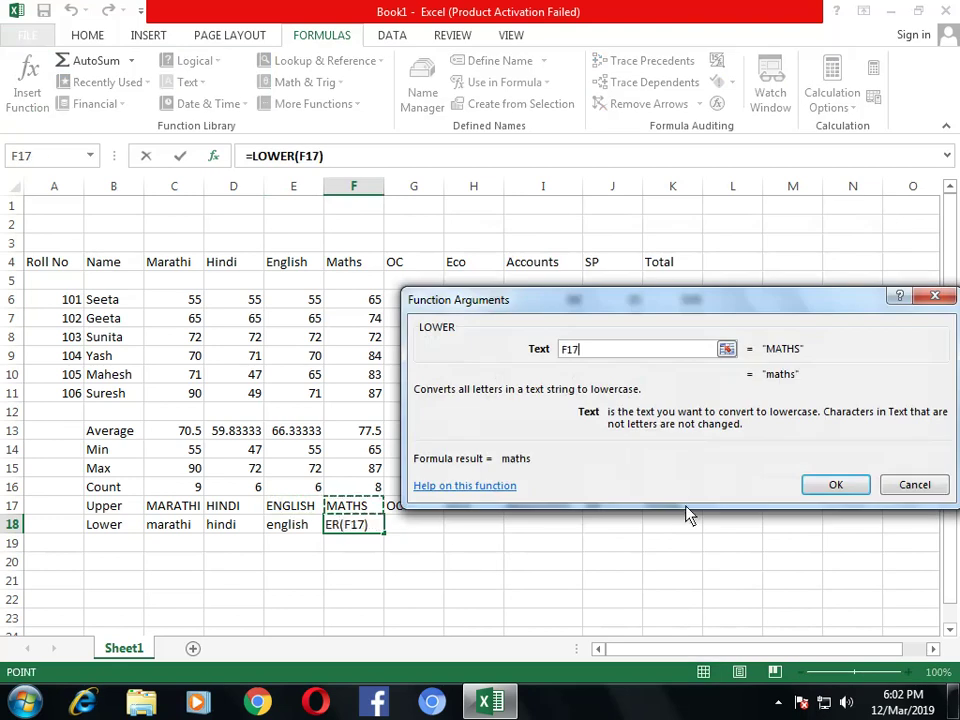
{"action": "left_click", "coordinate": [838, 486]}
{"action": "left_click", "coordinate": [412, 525]}
{"action": "left_click", "coordinate": [27, 85]}
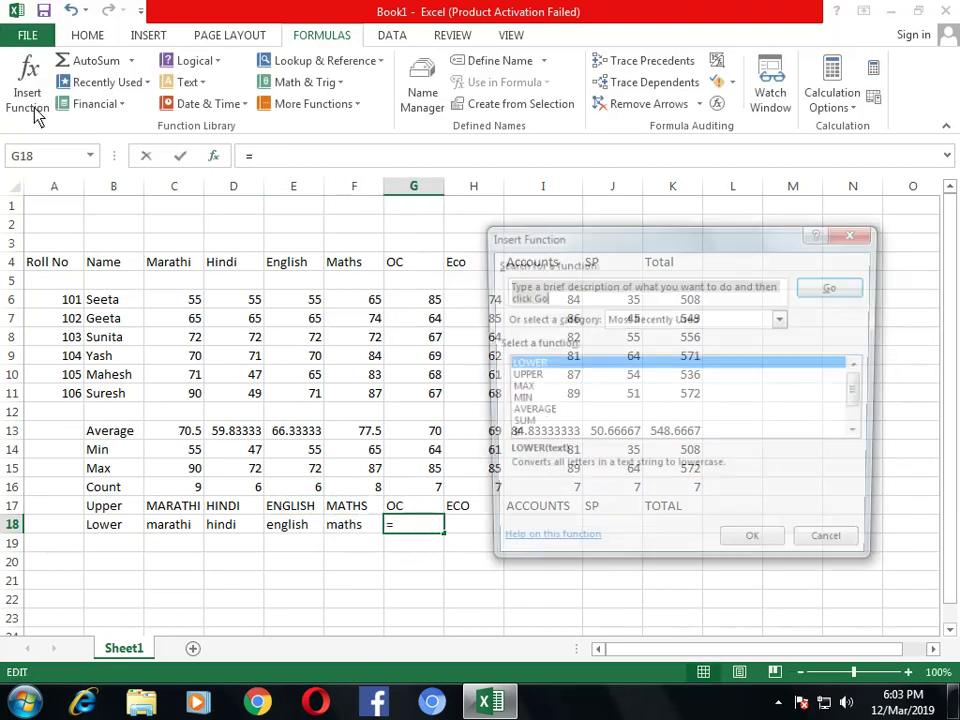
{"action": "left_click", "coordinate": [757, 549]}
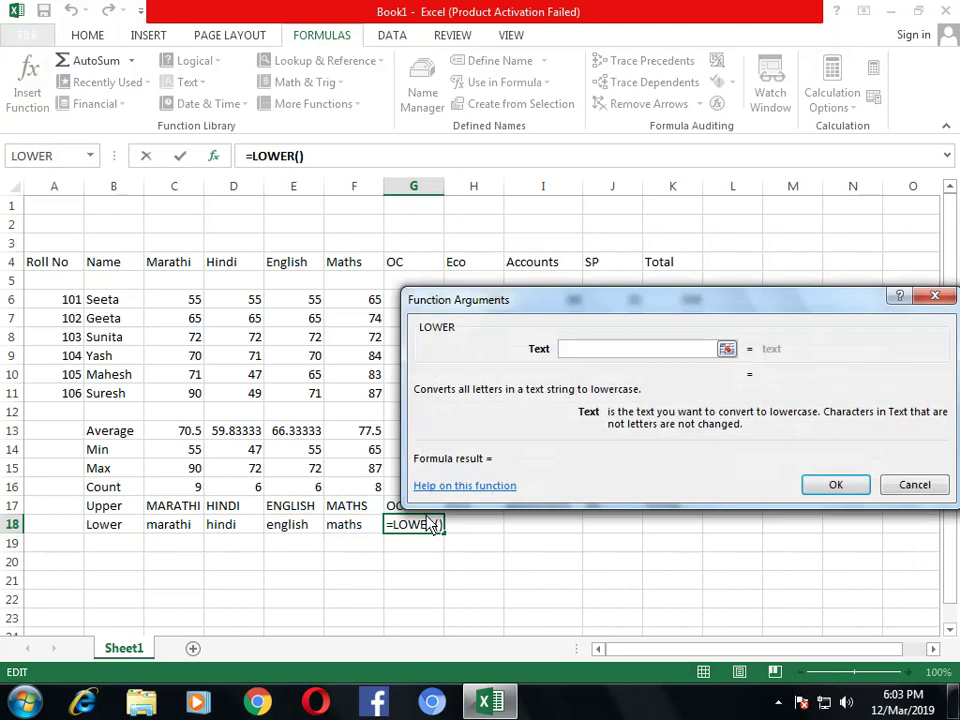
{"action": "left_click", "coordinate": [397, 507]}
{"action": "left_click", "coordinate": [852, 485]}
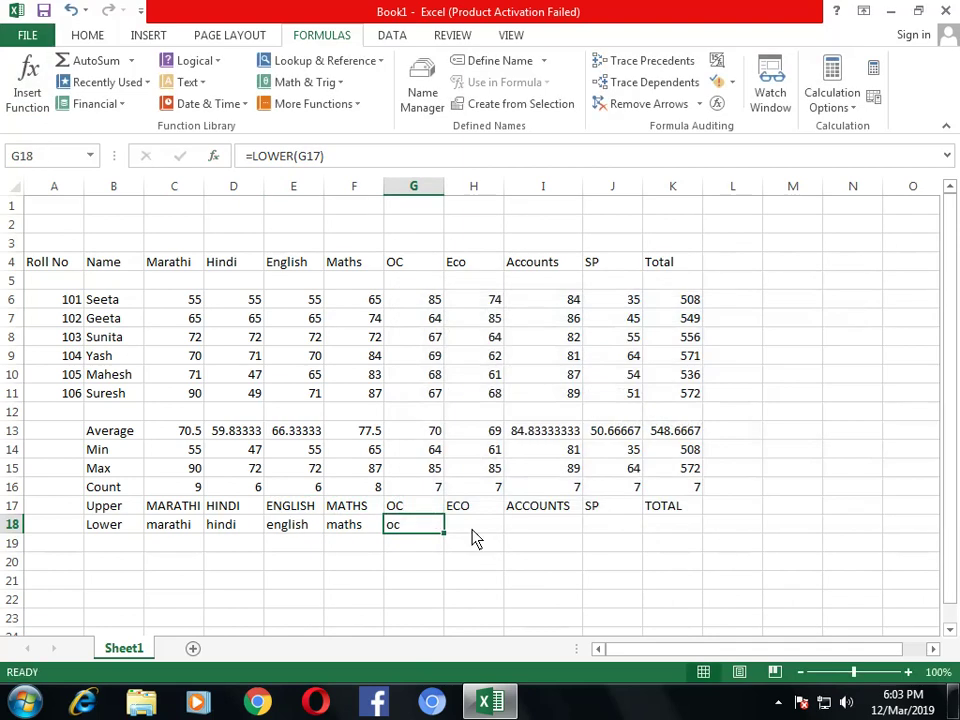
- Fill H18 and I18 with LOWER of the cells above, showing eco and accounts
{"action": "left_click", "coordinate": [28, 86]}
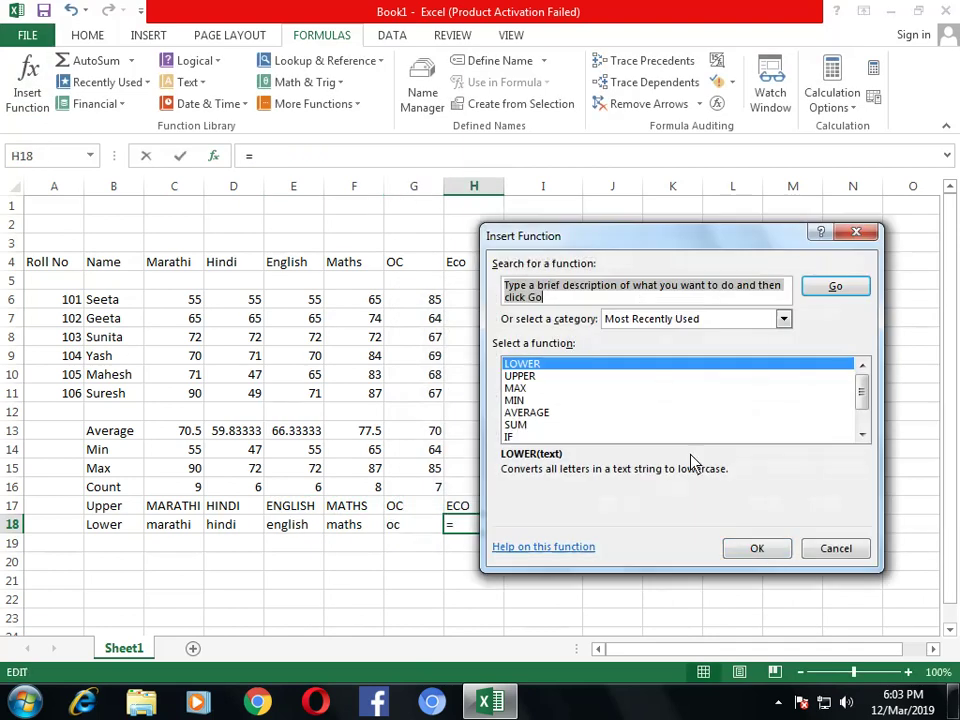
{"action": "left_click", "coordinate": [757, 549]}
{"action": "left_click_drag", "start_coordinate": [643, 306], "coordinate": [643, 280]}
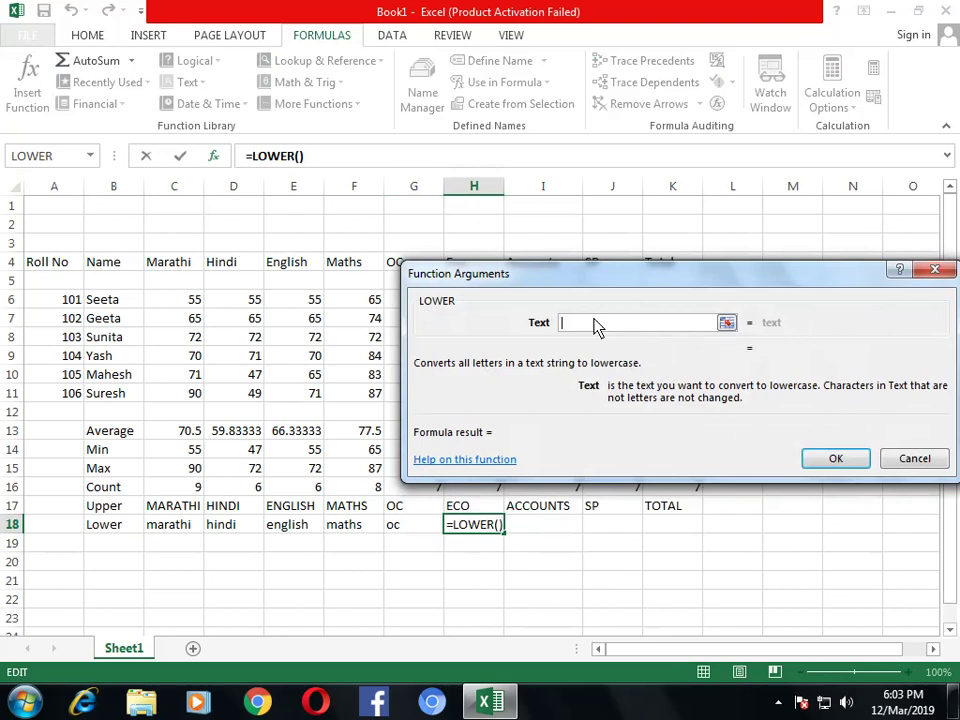
{"action": "left_click", "coordinate": [463, 517]}
{"action": "left_click", "coordinate": [836, 458]}
{"action": "left_click", "coordinate": [566, 528]}
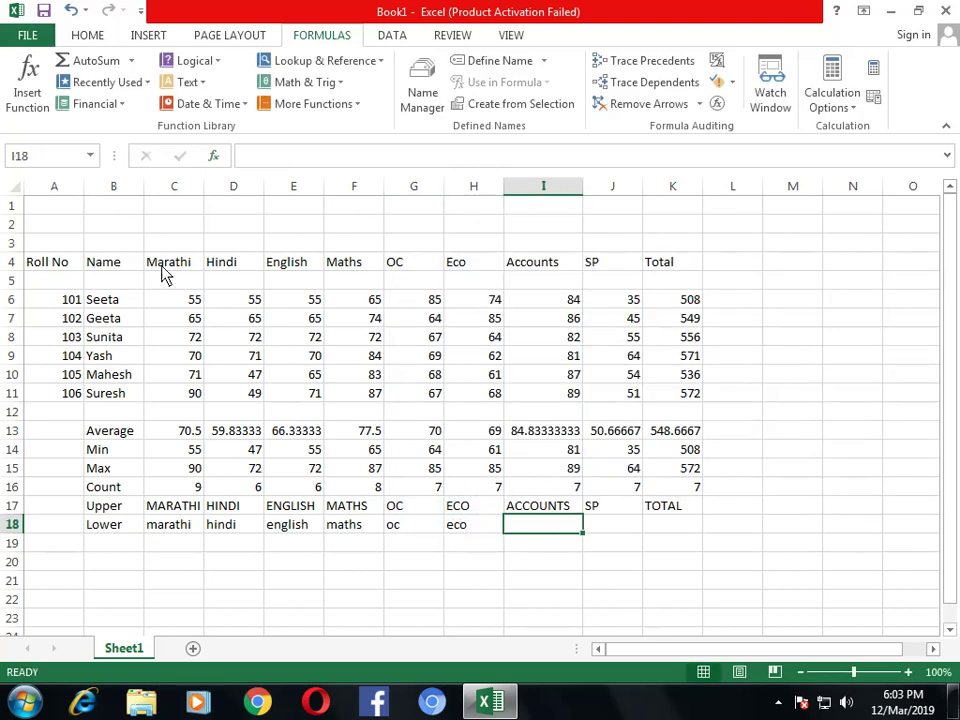
{"action": "left_click", "coordinate": [27, 82]}
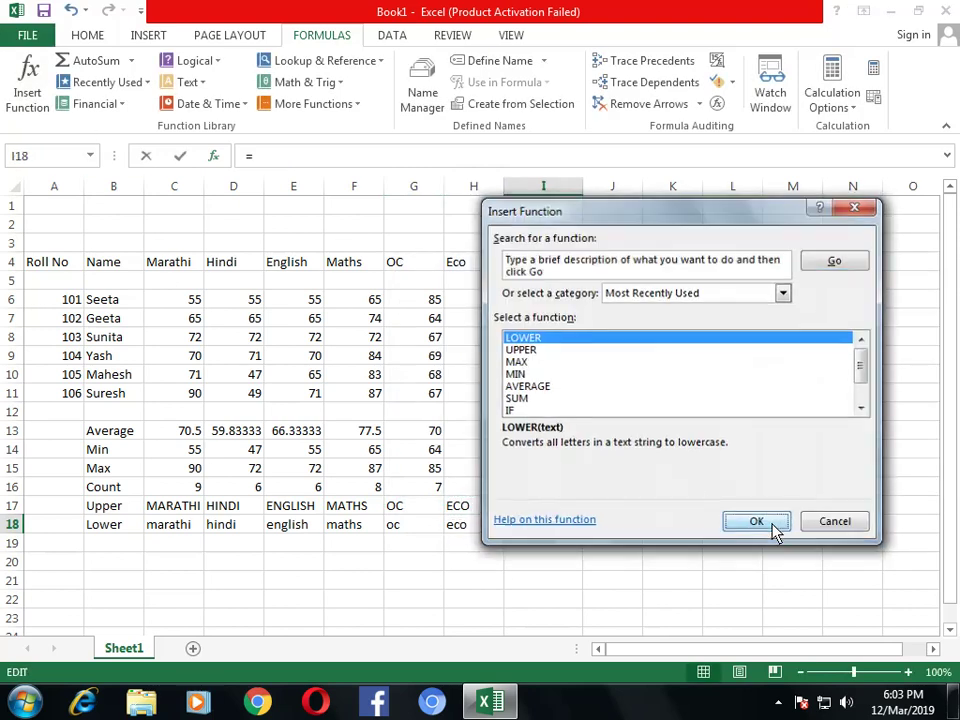
{"action": "left_click", "coordinate": [773, 523]}
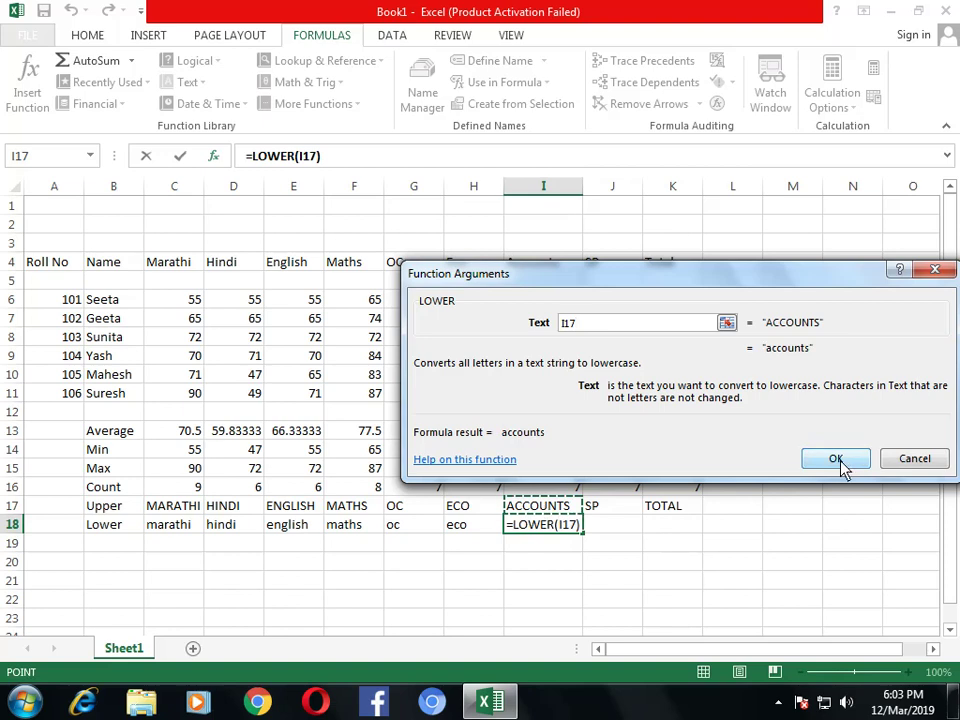
{"action": "left_click", "coordinate": [836, 464]}
- Fill J18 and K18 with LOWER of J17 and K17, showing sp and total
{"action": "left_click", "coordinate": [622, 527]}
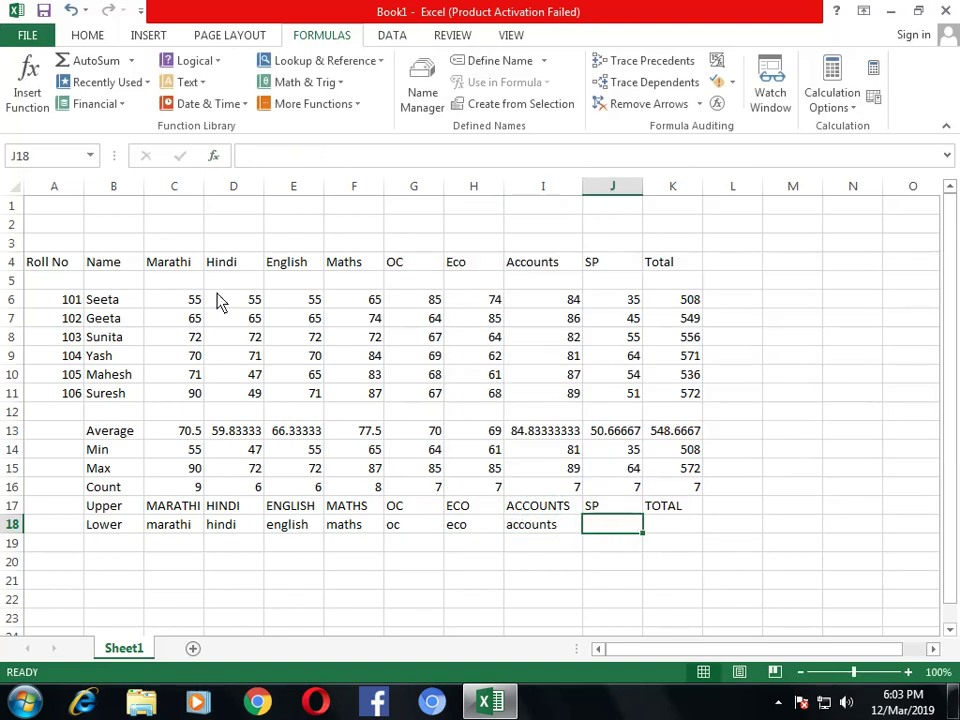
{"action": "left_click", "coordinate": [38, 100]}
{"action": "left_click", "coordinate": [758, 529]}
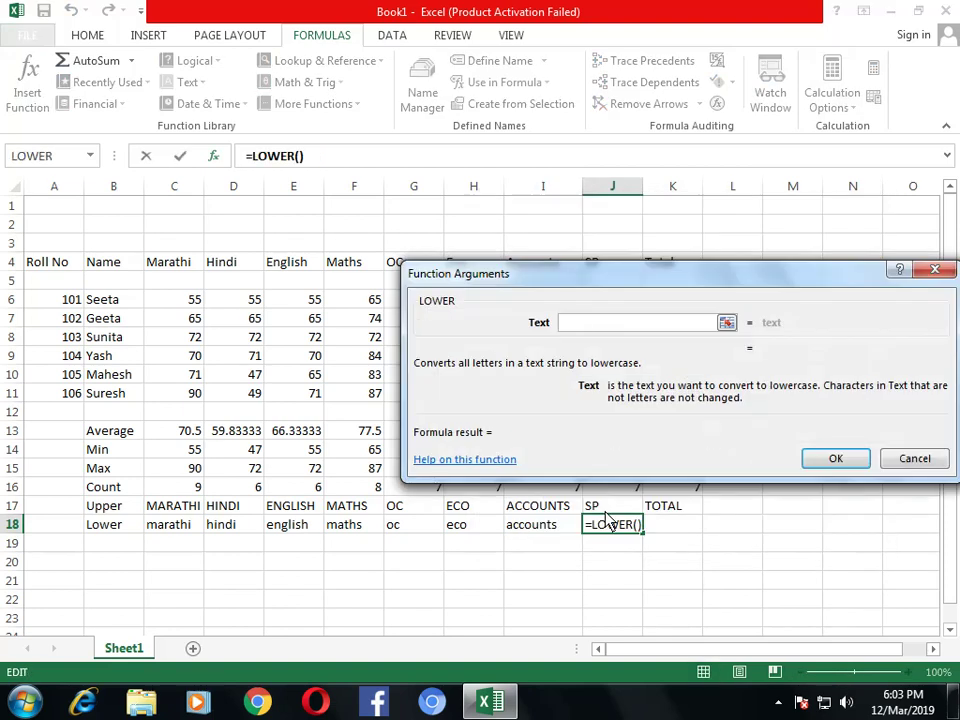
{"action": "left_click", "coordinate": [605, 506]}
{"action": "left_click", "coordinate": [855, 459]}
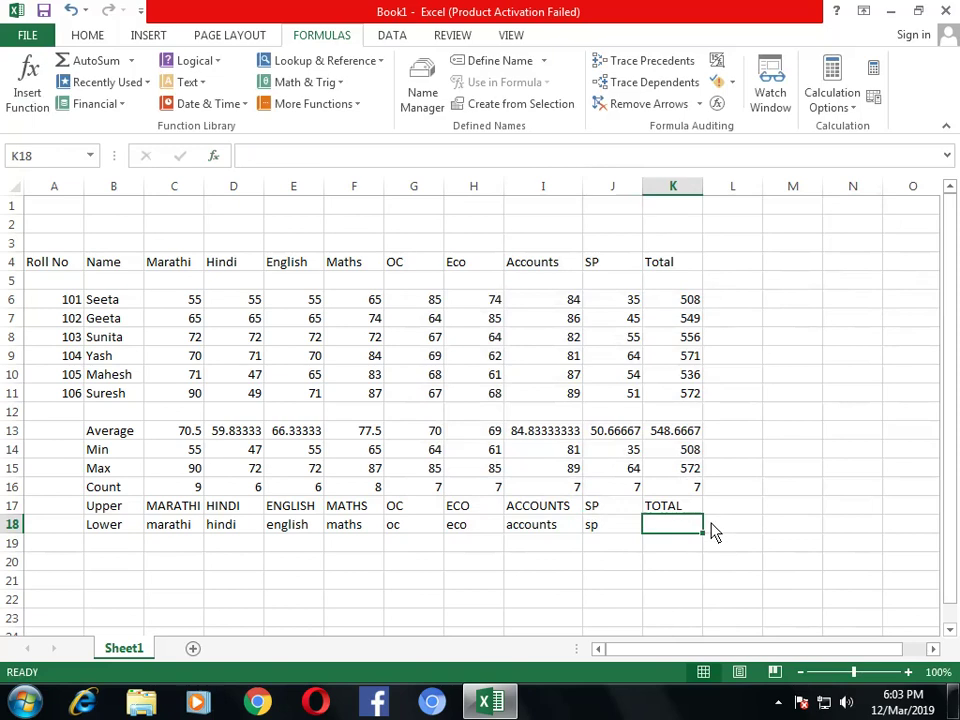
{"action": "left_click", "coordinate": [20, 85]}
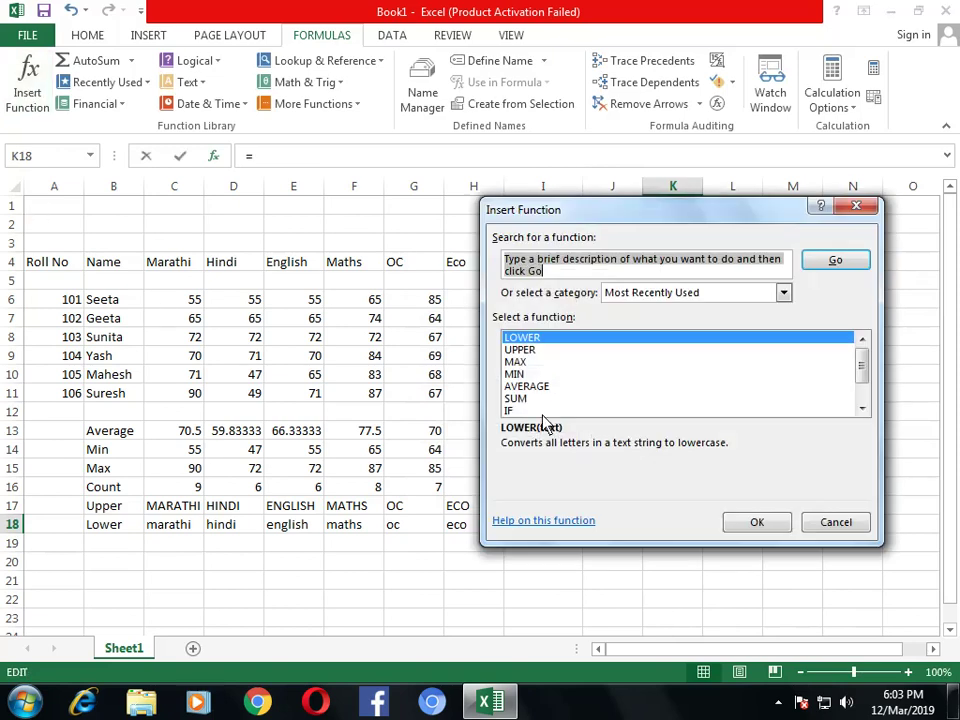
{"action": "left_click", "coordinate": [758, 524]}
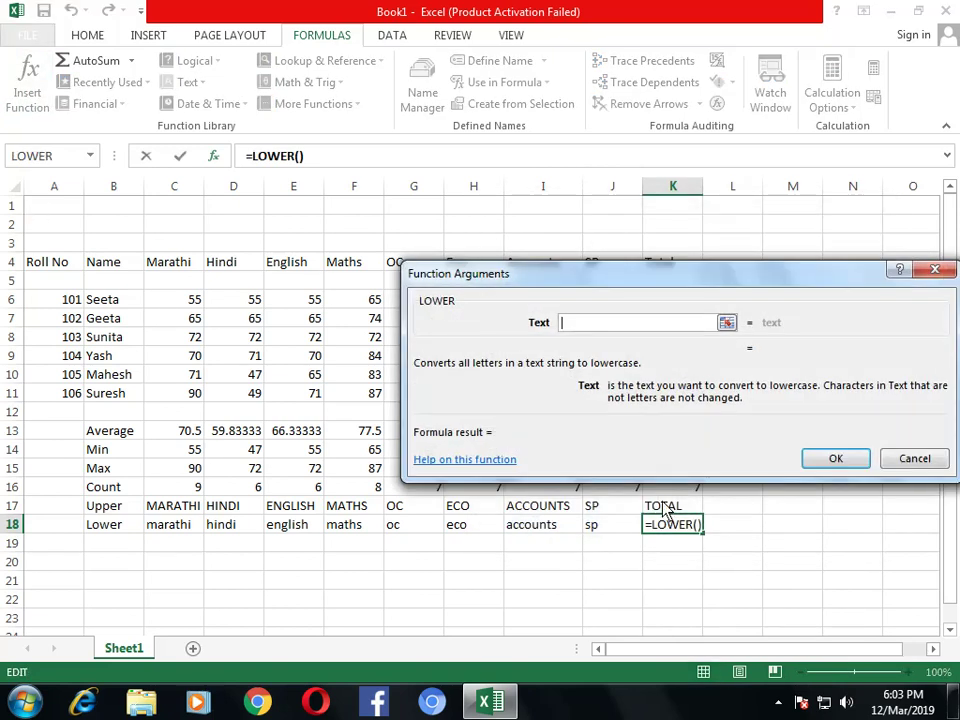
{"action": "left_click", "coordinate": [665, 507]}
{"action": "left_click", "coordinate": [858, 462]}
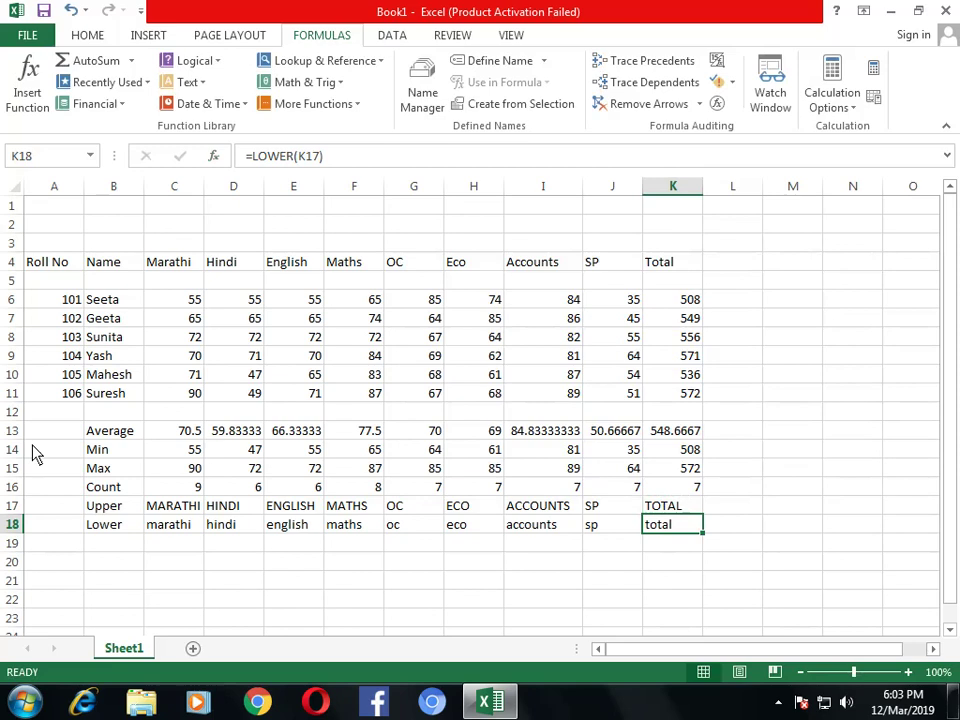
- Enter the label Len in B19 and move to C19
{"action": "left_click", "coordinate": [134, 543]}
{"action": "type", "text": "L"}
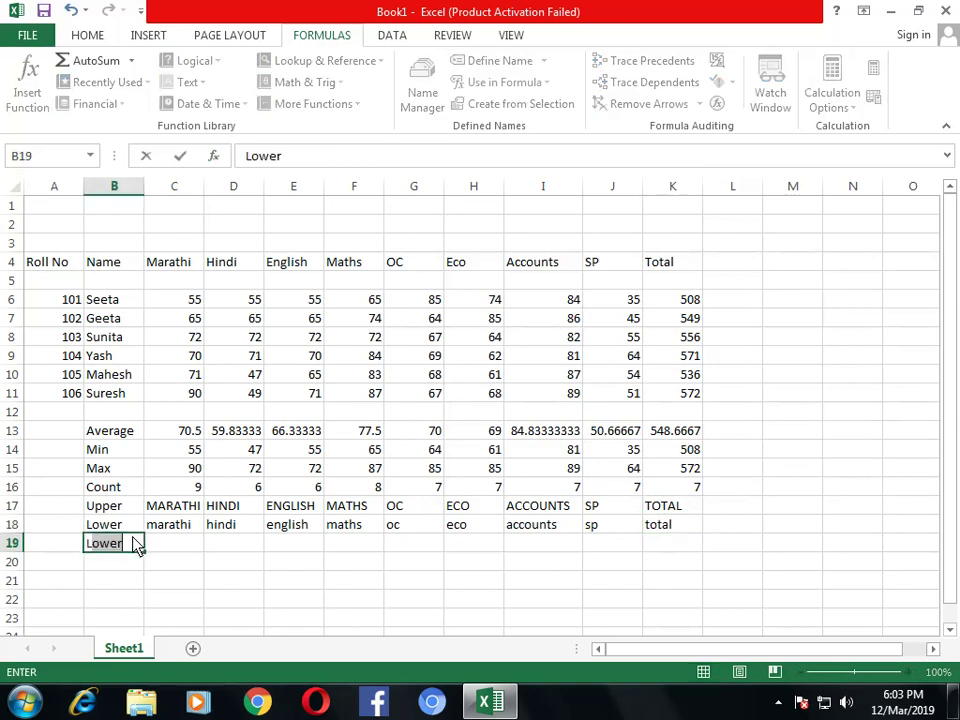
{"action": "type", "text": "en"}
{"action": "key", "text": "Return"}
{"action": "left_click", "coordinate": [134, 543]}
{"action": "key", "text": "Right"}
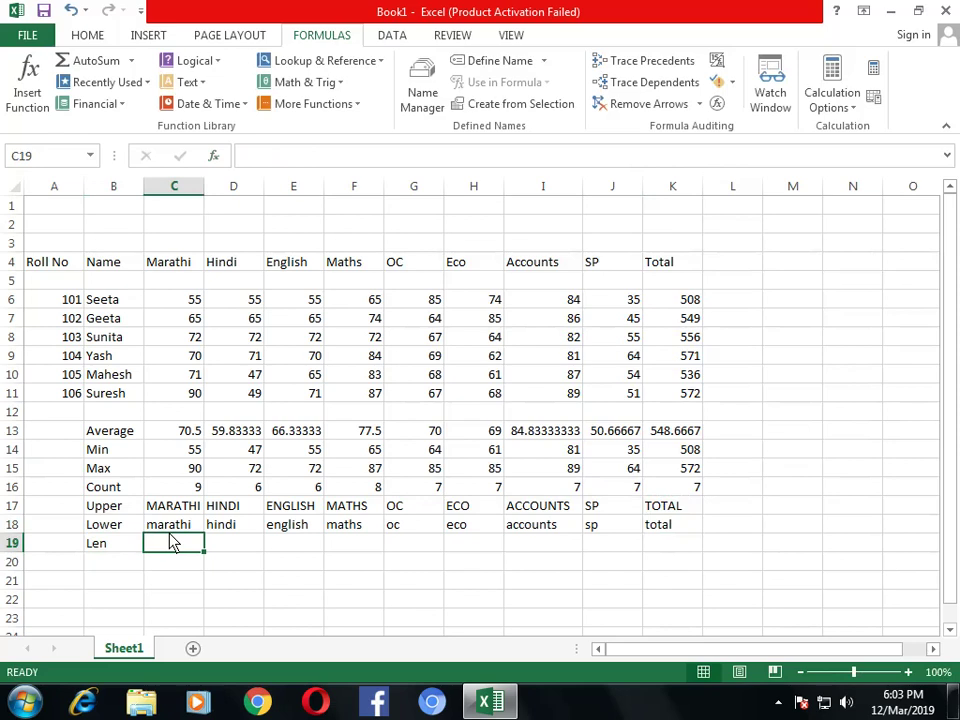
- Enter =LEN(C18) in C19 through Insert Function, returning 7 for marathi
{"action": "left_click", "coordinate": [28, 95]}
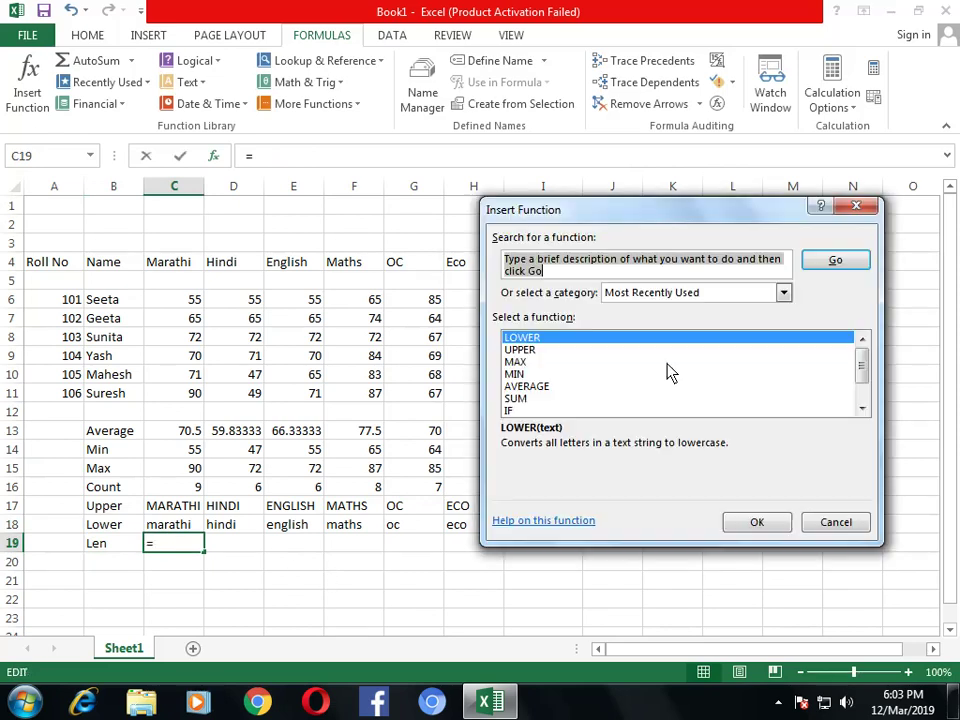
{"action": "left_click", "coordinate": [784, 293]}
{"action": "left_click", "coordinate": [727, 320]}
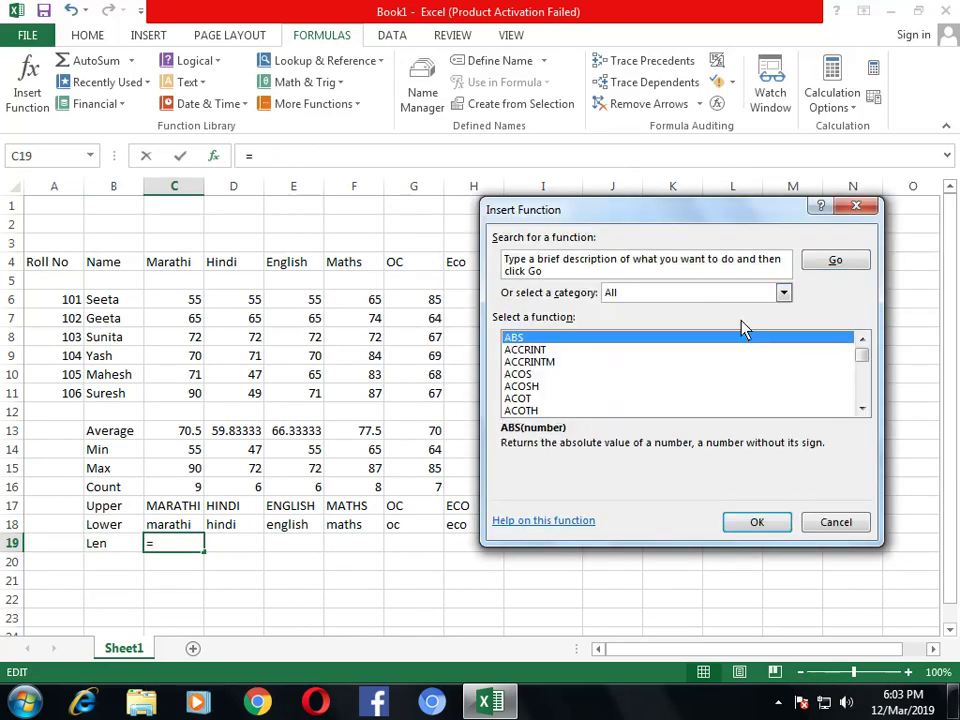
{"action": "type", "text": "len"}
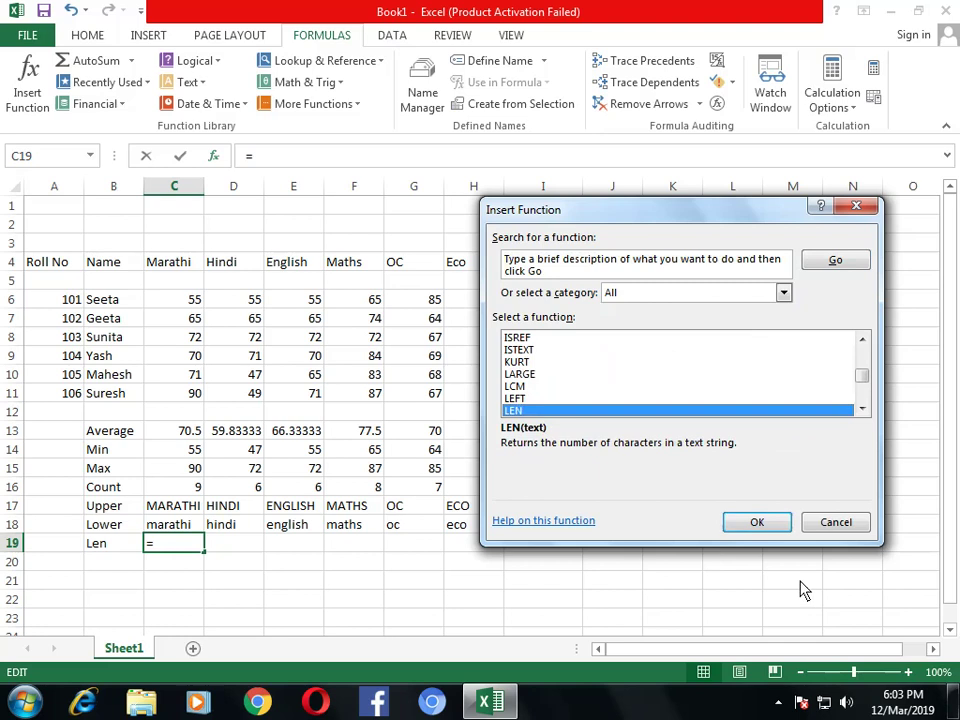
{"action": "left_click", "coordinate": [758, 522]}
{"action": "left_click", "coordinate": [178, 524]}
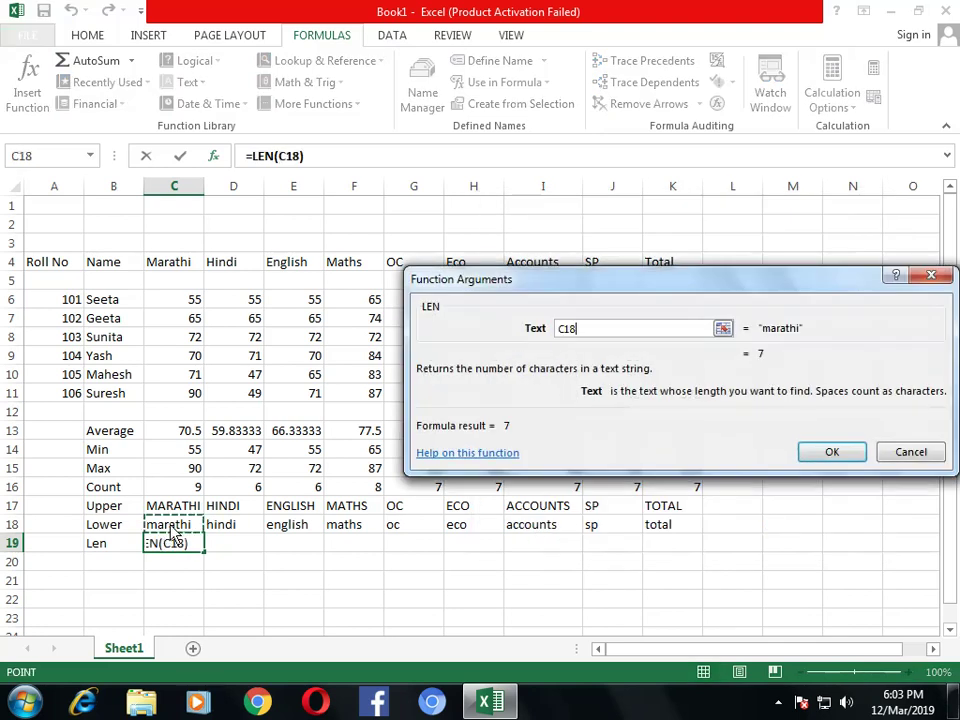
{"action": "left_click", "coordinate": [833, 453]}
- Add =LEN(D18) in D19, giving 5 for hindi
{"action": "left_click", "coordinate": [231, 543]}
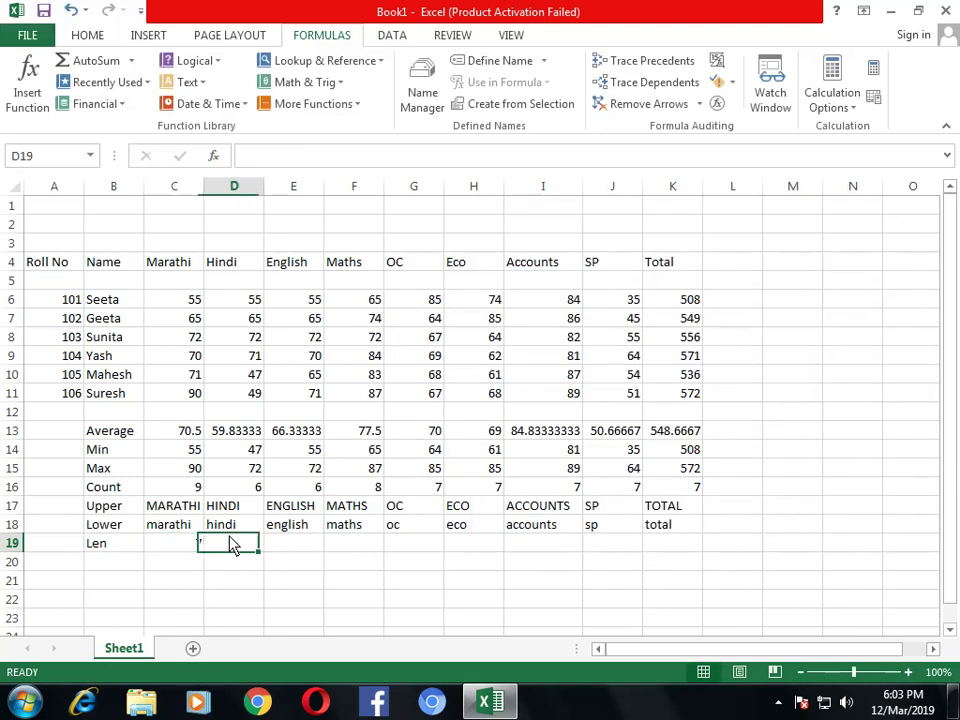
{"action": "left_click", "coordinate": [14, 96]}
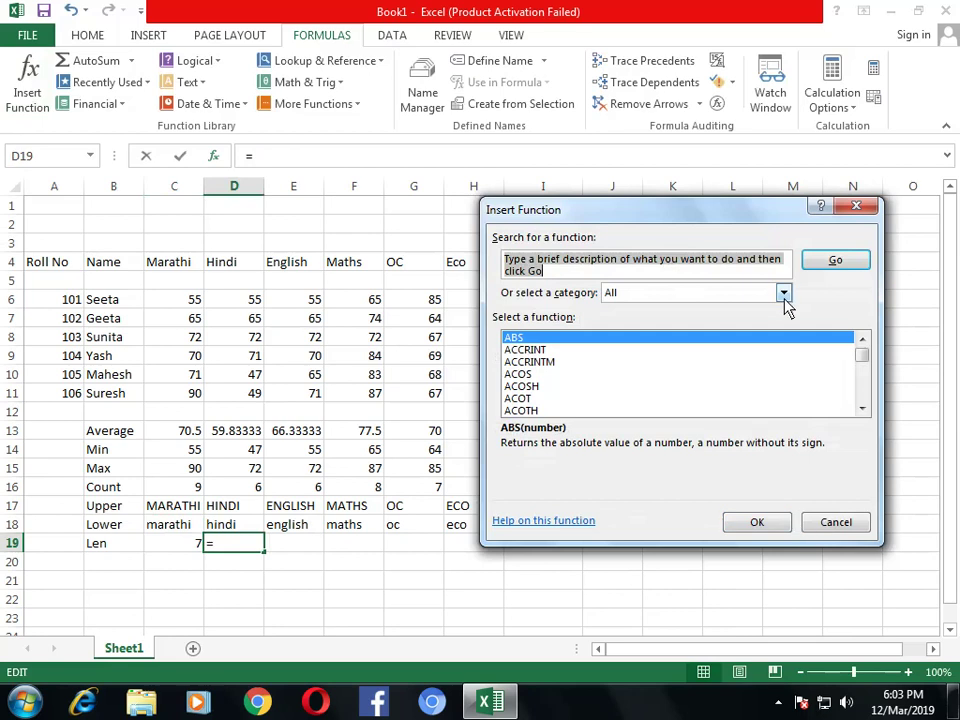
{"action": "left_click", "coordinate": [783, 293]}
{"action": "left_click", "coordinate": [760, 307]}
{"action": "left_click", "coordinate": [755, 522]}
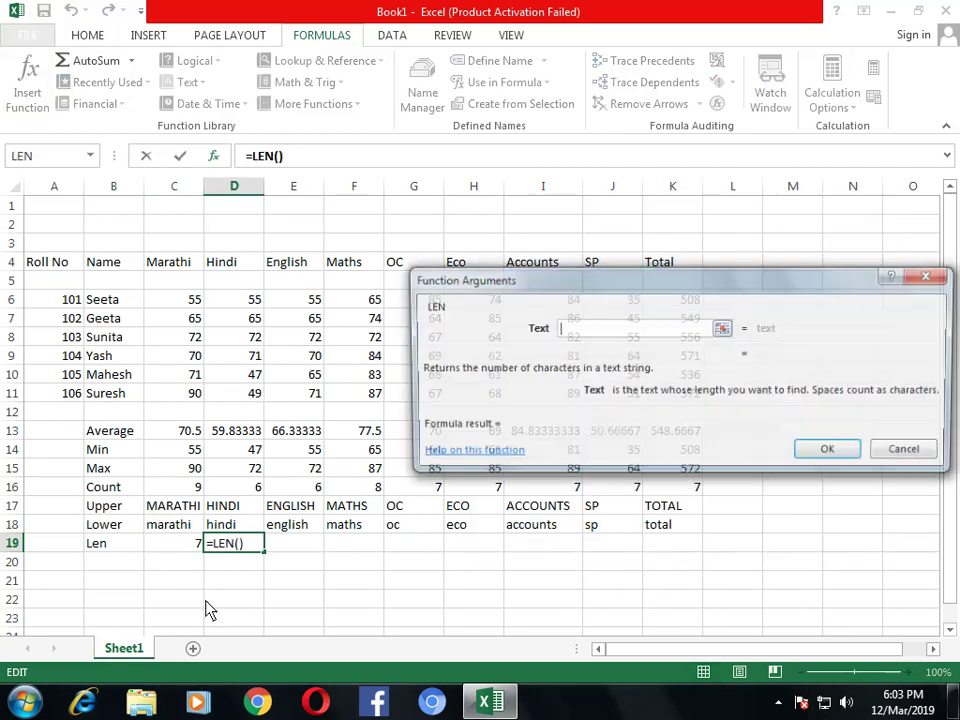
{"action": "left_click", "coordinate": [230, 525]}
{"action": "left_click", "coordinate": [833, 452]}
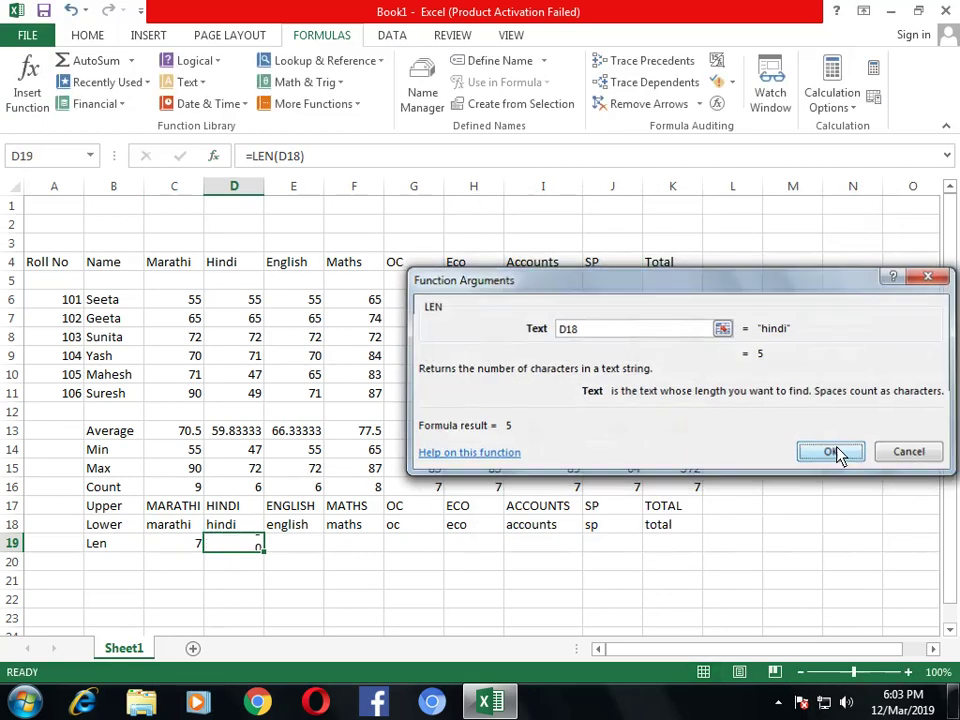
- Add LEN formulas in E19 and F19 for english and maths, giving 7 and 5
{"action": "left_click", "coordinate": [300, 546]}
{"action": "left_click", "coordinate": [22, 98]}
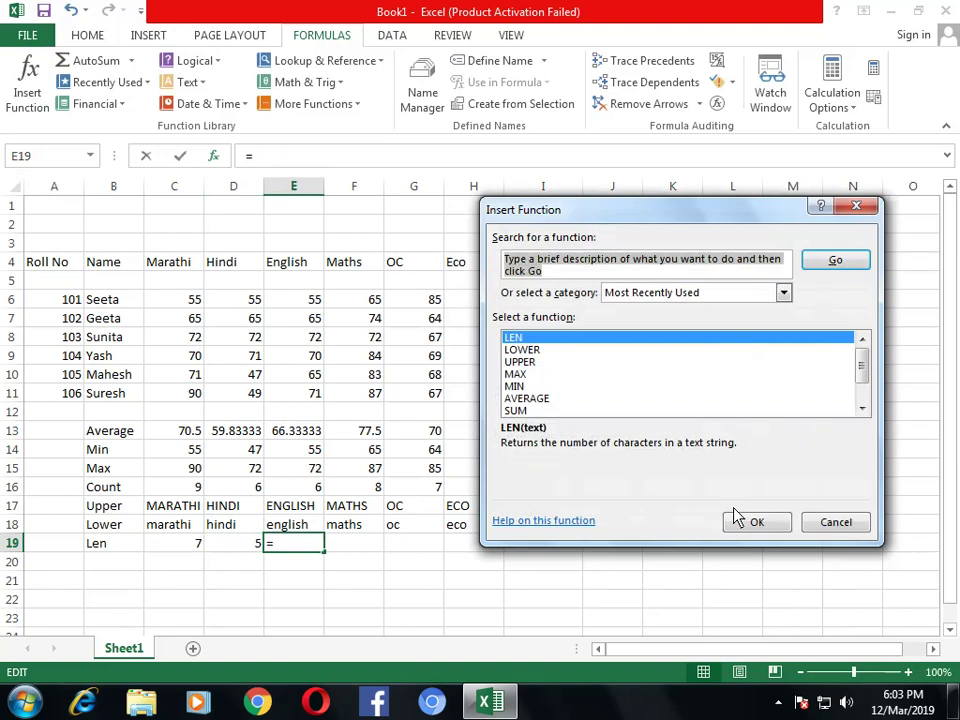
{"action": "left_click", "coordinate": [754, 522]}
{"action": "left_click", "coordinate": [293, 524]}
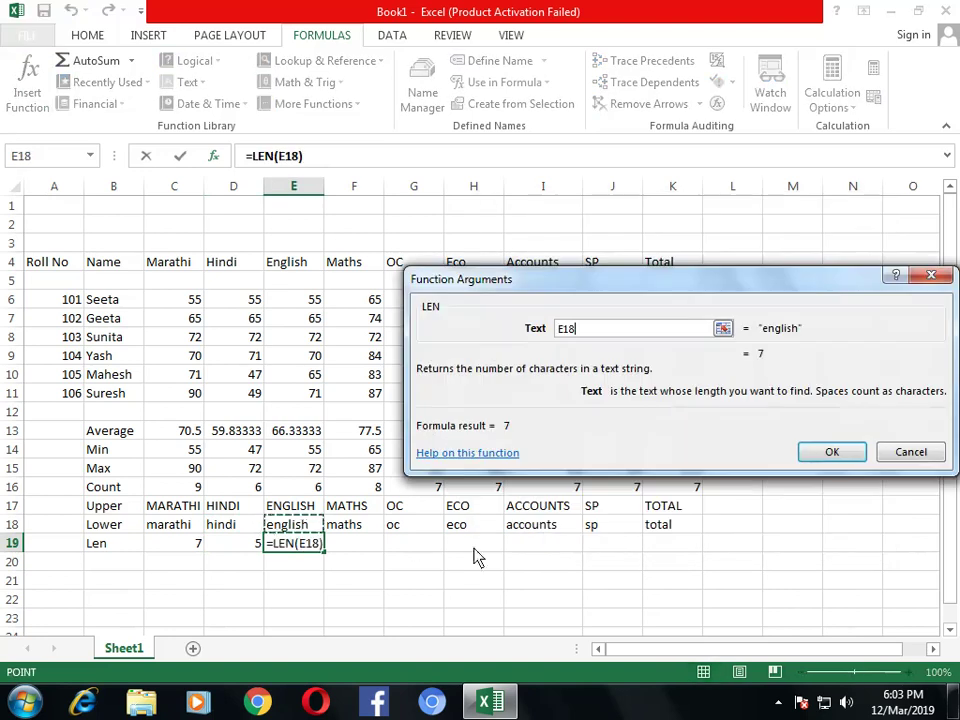
{"action": "left_click", "coordinate": [831, 452]}
{"action": "left_click", "coordinate": [360, 546]}
{"action": "left_click", "coordinate": [28, 106]}
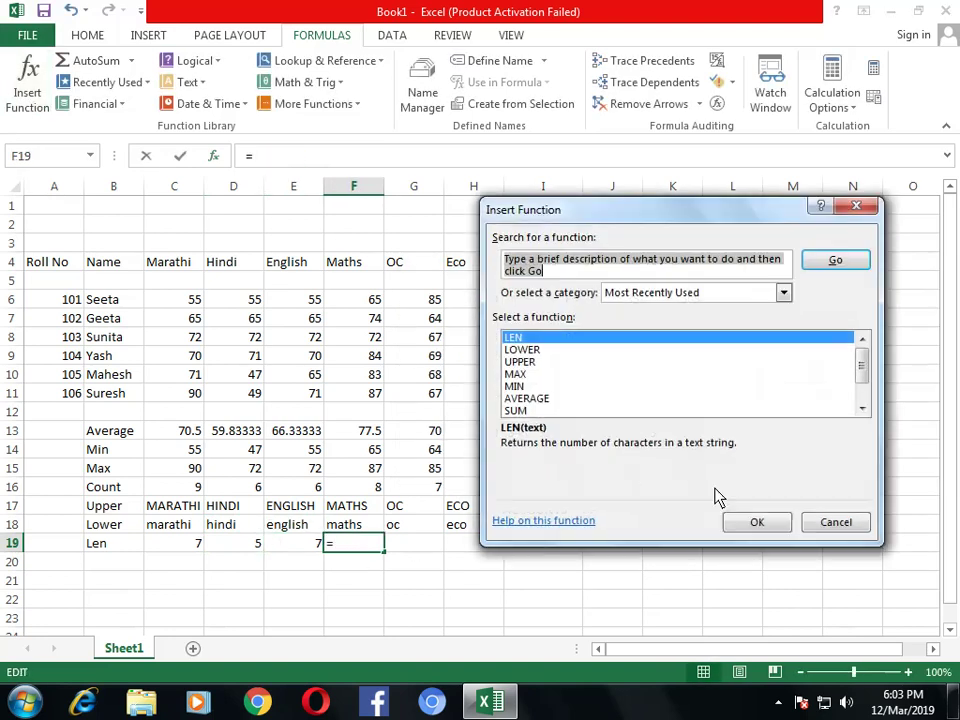
{"action": "left_click", "coordinate": [754, 522]}
{"action": "left_click", "coordinate": [353, 524]}
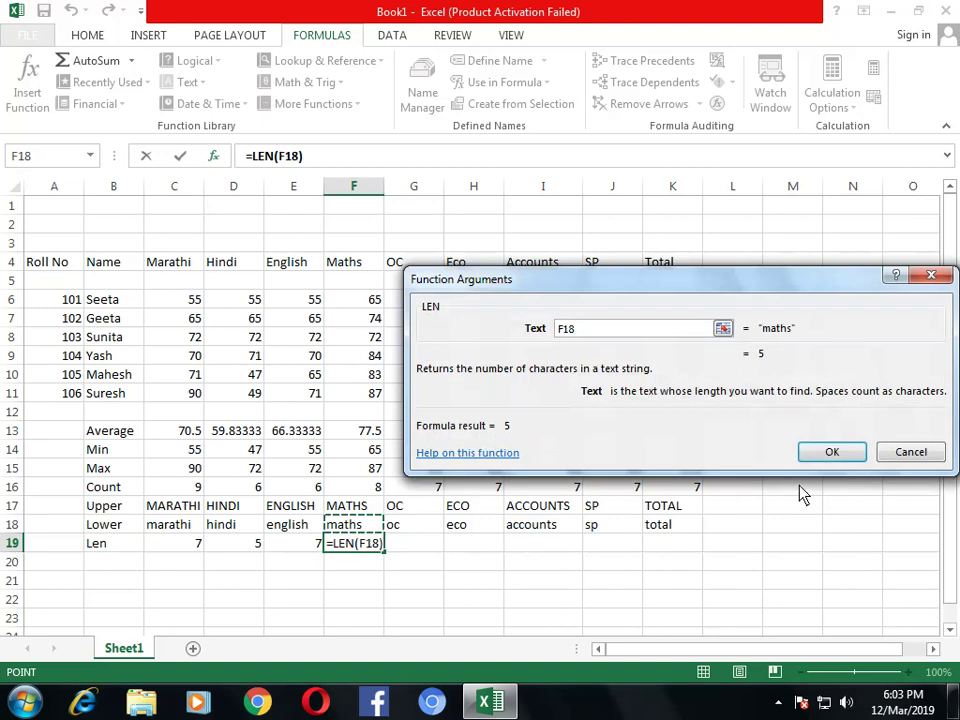
{"action": "left_click", "coordinate": [831, 452]}
{"action": "left_click", "coordinate": [420, 545]}
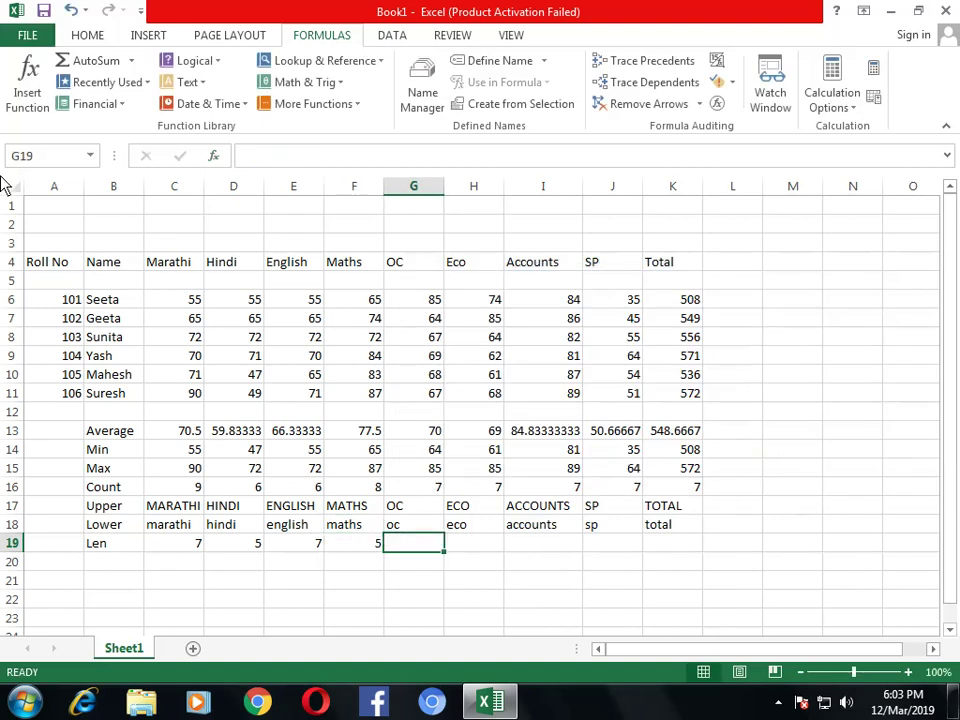
- Add LEN formulas in G19 and H19, returning 2 and 8
{"action": "left_click", "coordinate": [27, 85]}
{"action": "left_click", "coordinate": [782, 525]}
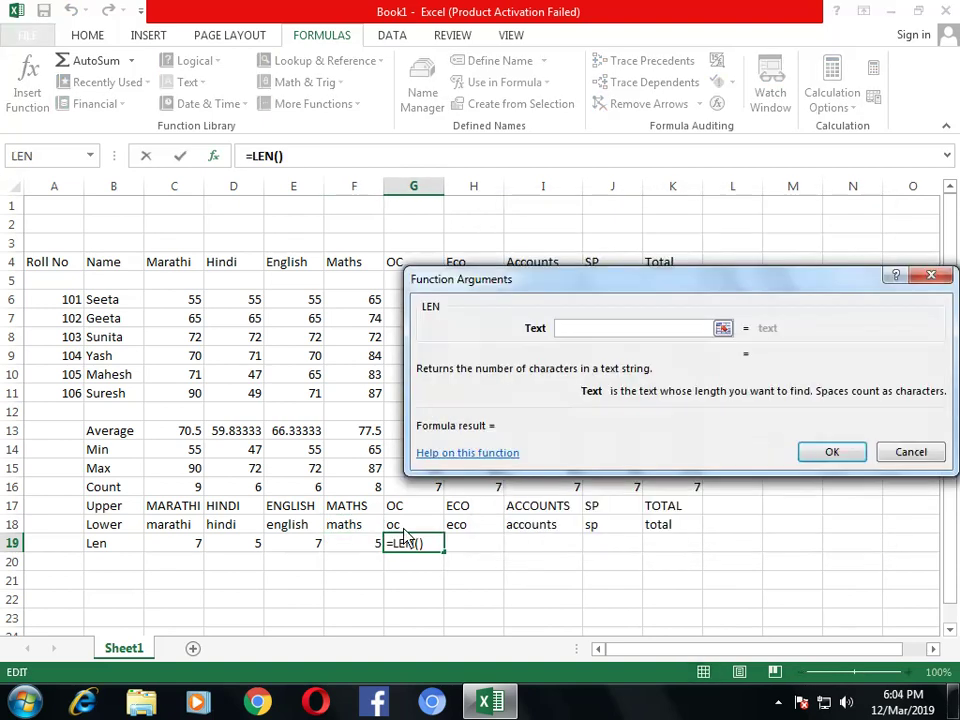
{"action": "left_click", "coordinate": [413, 524]}
{"action": "left_click", "coordinate": [831, 452]}
{"action": "left_click", "coordinate": [472, 543]}
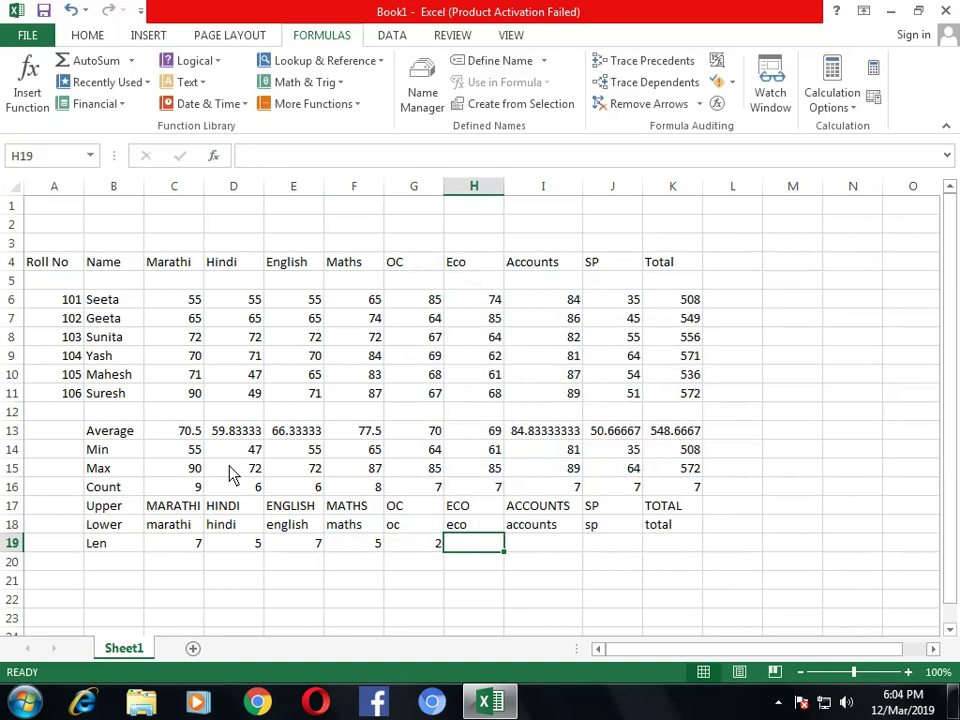
{"action": "left_click", "coordinate": [22, 100]}
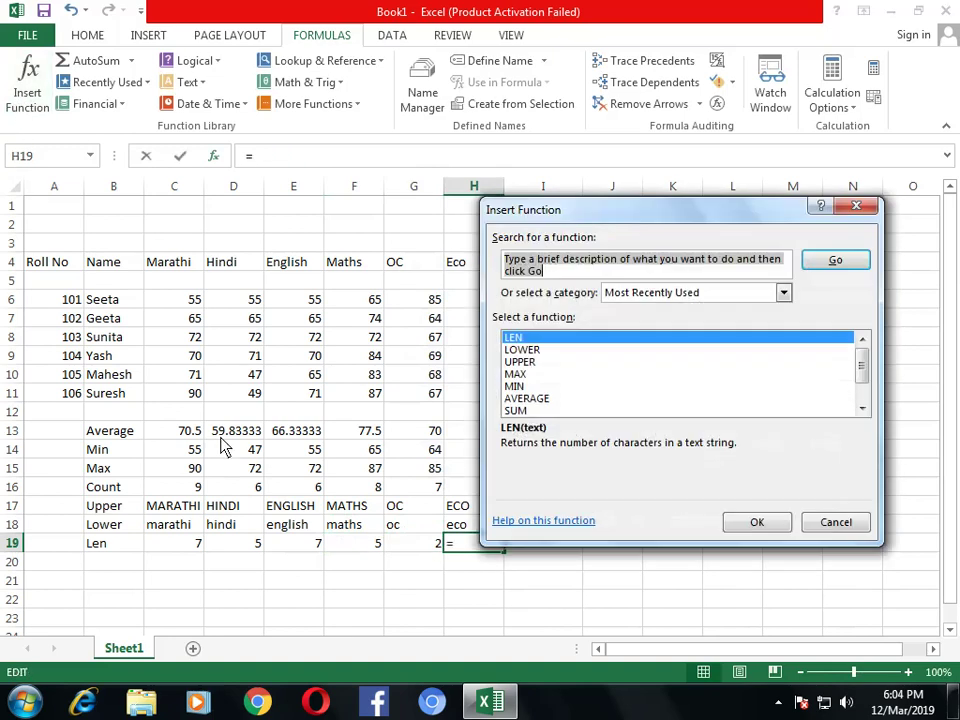
{"action": "left_click", "coordinate": [757, 522]}
{"action": "left_click", "coordinate": [540, 524]}
{"action": "left_click", "coordinate": [831, 452]}
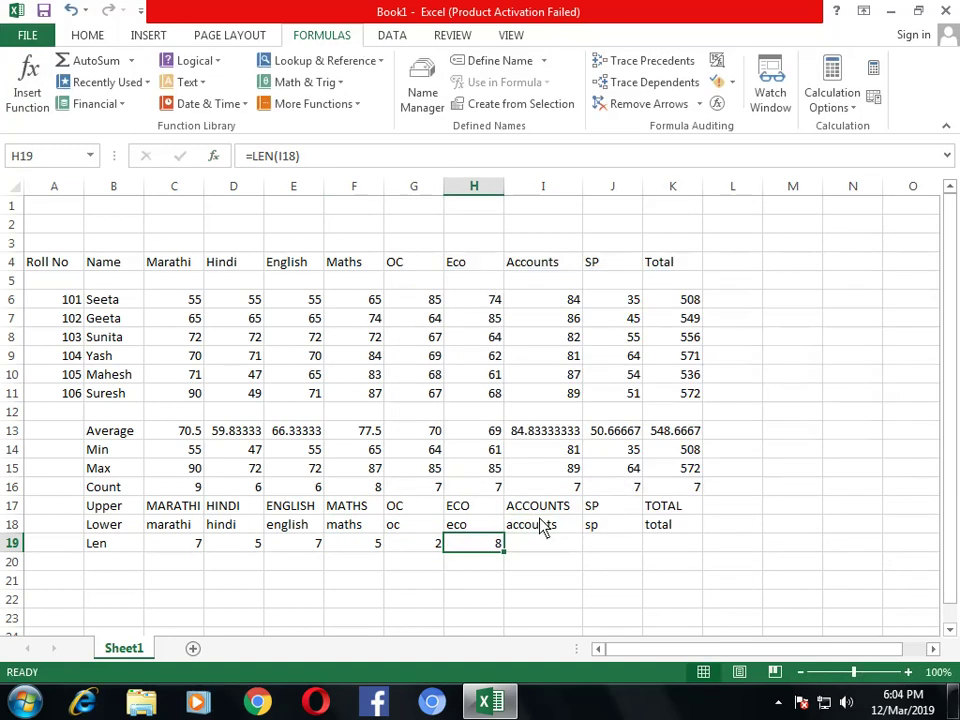
{"action": "left_click", "coordinate": [537, 550]}
- Add LEN formulas in I19 for accounts and J19 for sp, returning 8 and 2
{"action": "left_click", "coordinate": [12, 102]}
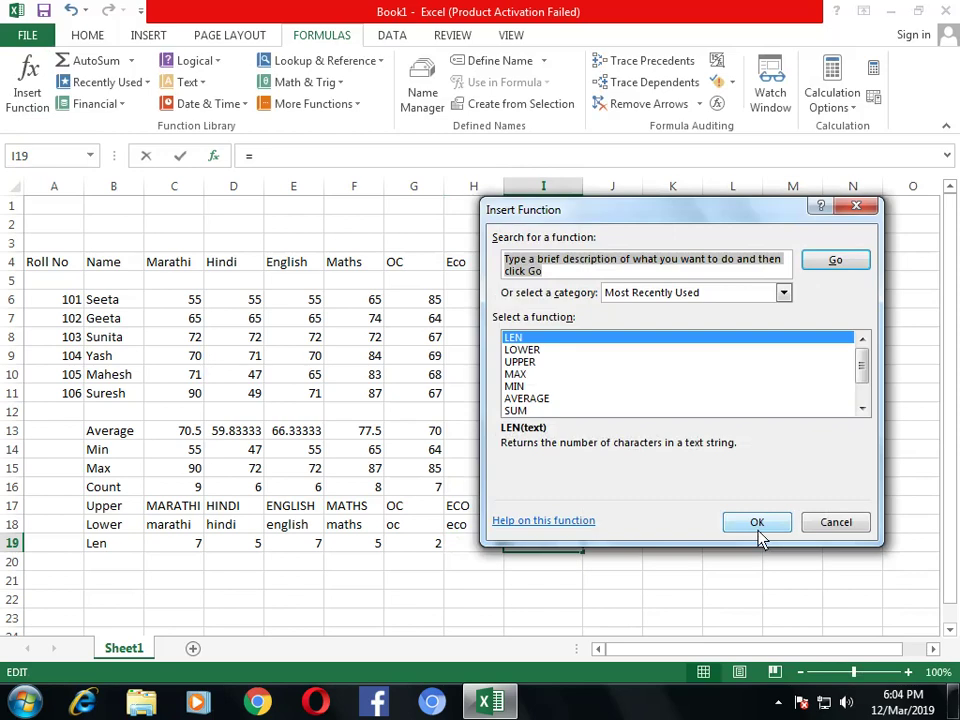
{"action": "left_click", "coordinate": [758, 536]}
{"action": "left_click", "coordinate": [540, 525]}
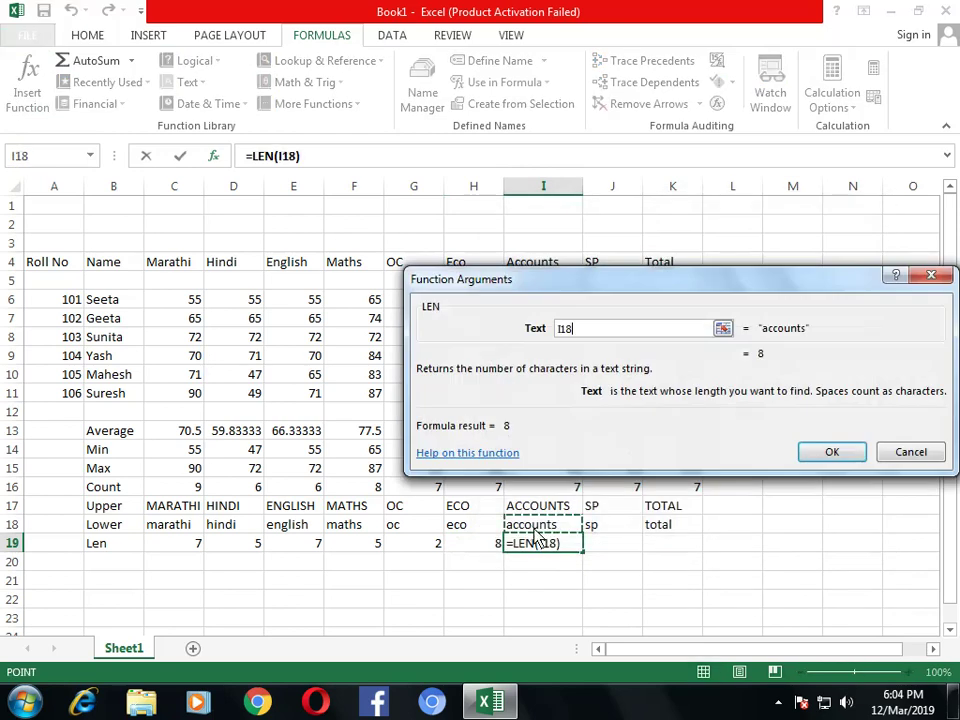
{"action": "left_click", "coordinate": [850, 454]}
{"action": "left_click", "coordinate": [620, 547]}
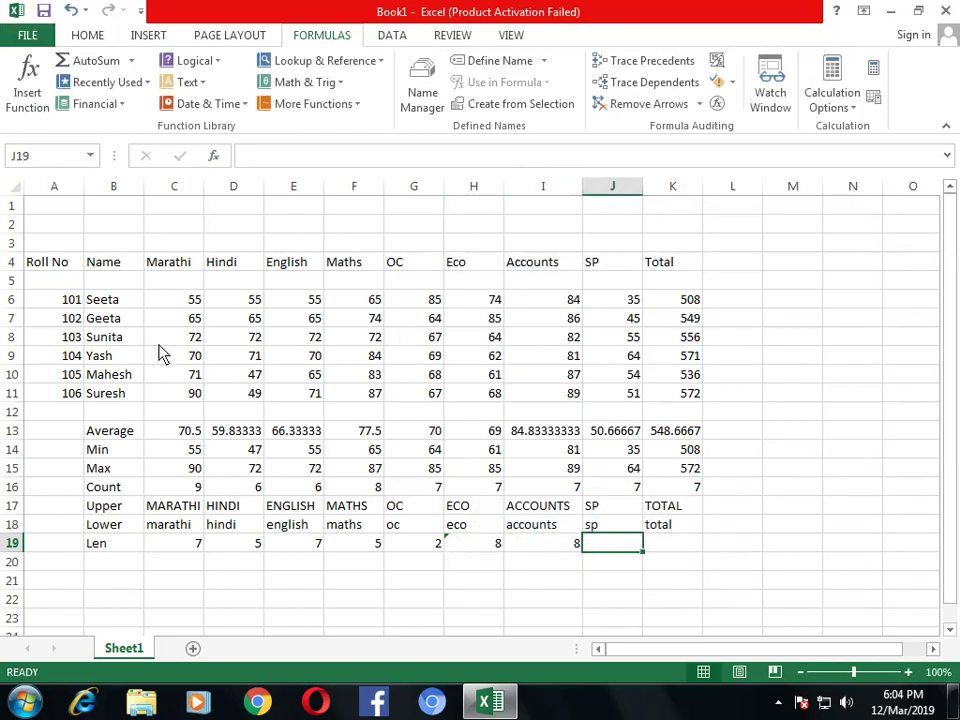
{"action": "left_click", "coordinate": [24, 84]}
{"action": "left_click", "coordinate": [758, 524]}
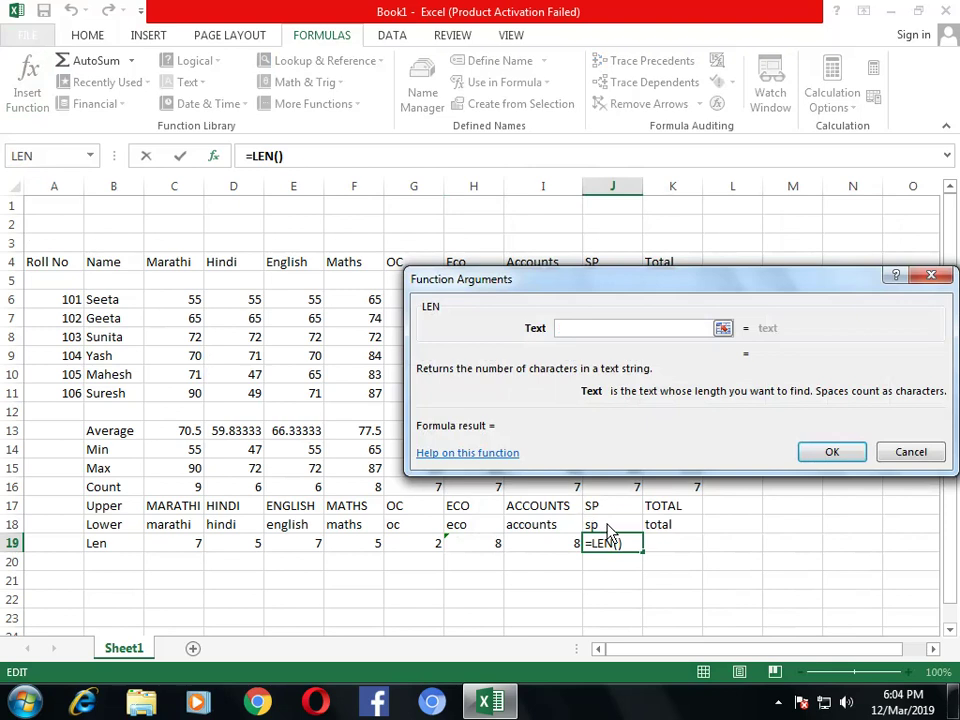
{"action": "left_click", "coordinate": [607, 526]}
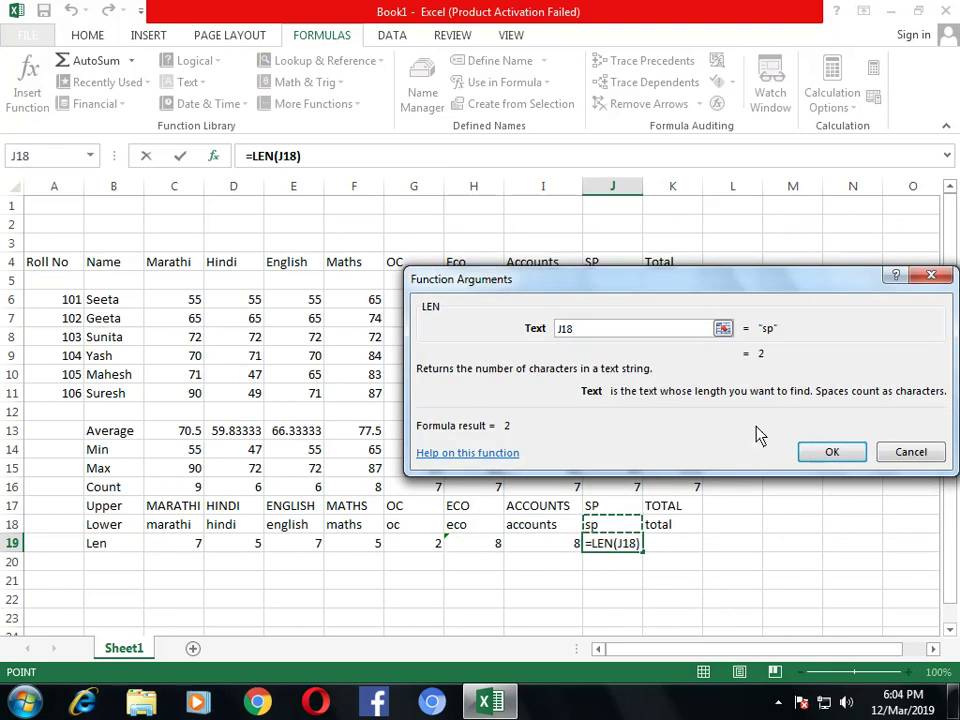
{"action": "left_click", "coordinate": [831, 452]}
{"action": "left_click", "coordinate": [690, 548]}
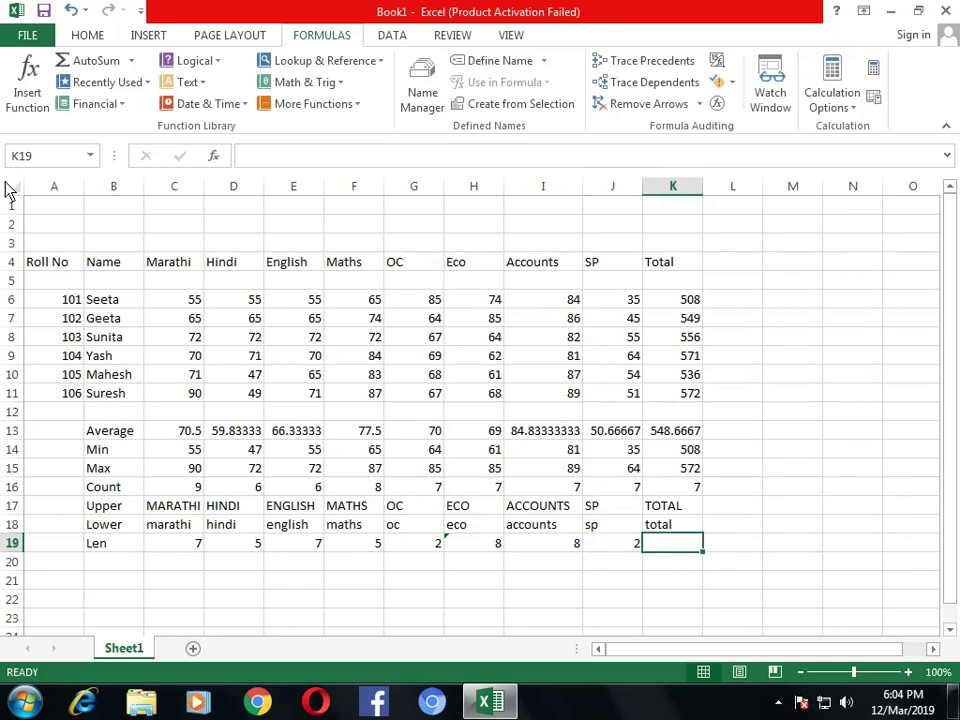
- Enter =LEN(K18) in K19 for the total heading, returning 5
{"action": "left_click", "coordinate": [26, 86]}
{"action": "left_click", "coordinate": [752, 527]}
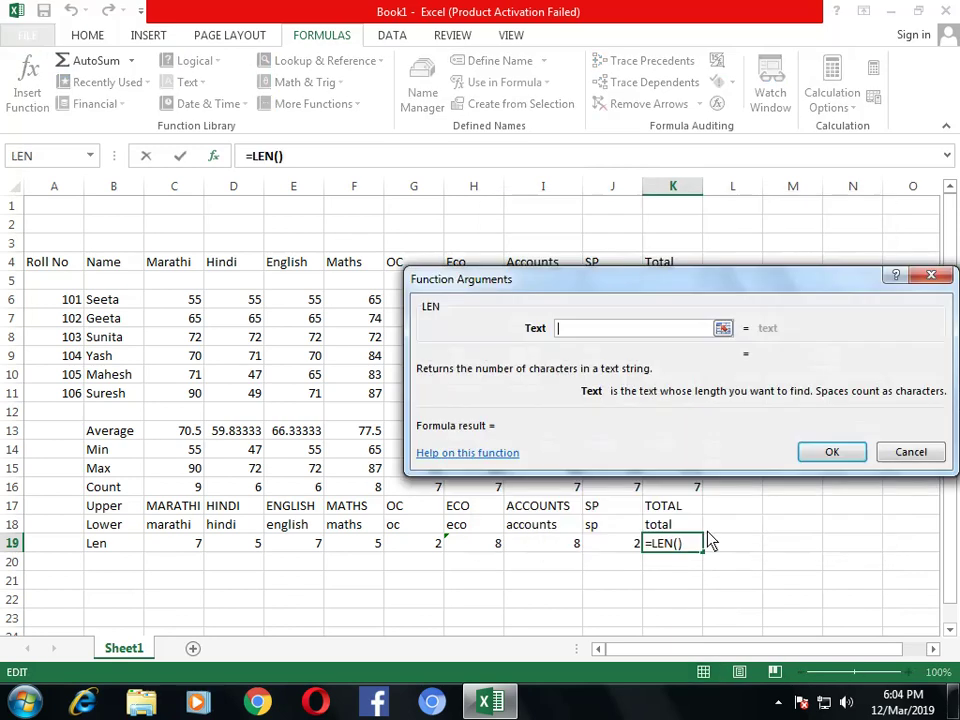
{"action": "left_click", "coordinate": [672, 524]}
{"action": "left_click", "coordinate": [845, 453]}
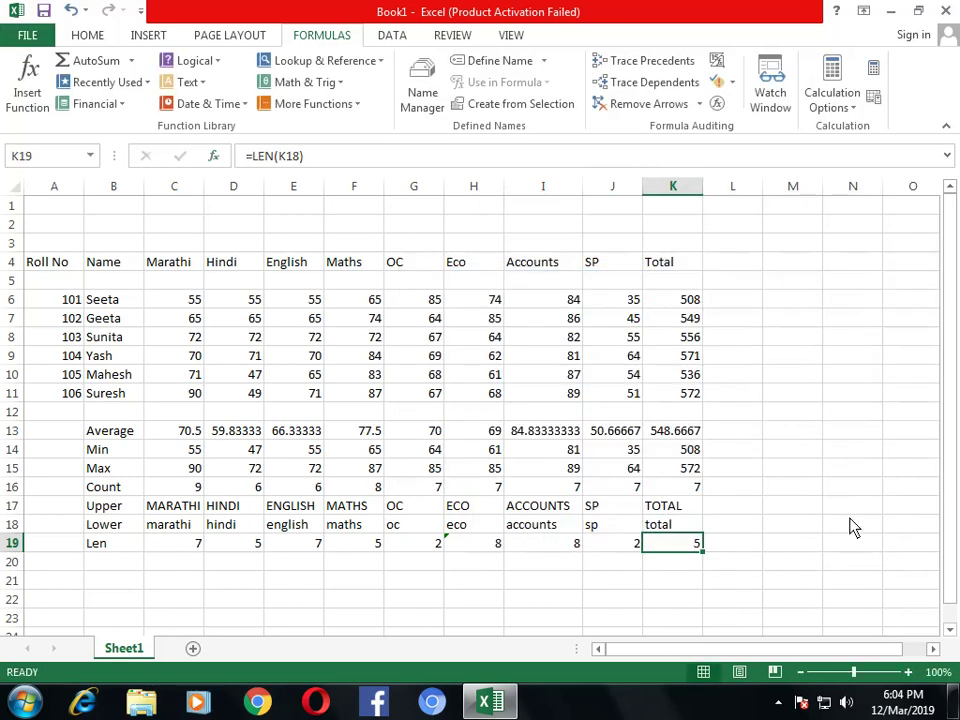
{"action": "left_click", "coordinate": [849, 525]}
- Head L4 '% marks' and enter =K6/8 in L6
{"action": "left_click", "coordinate": [745, 257]}
{"action": "type", "text": "%"}
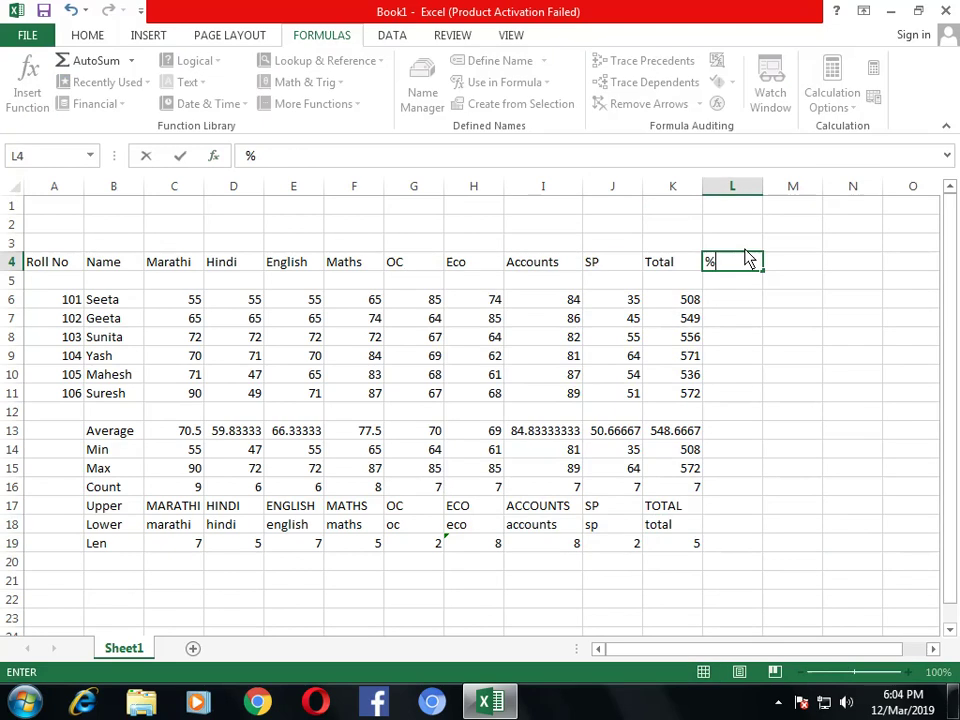
{"action": "type", "text": " marks"}
{"action": "key", "text": "Return"}
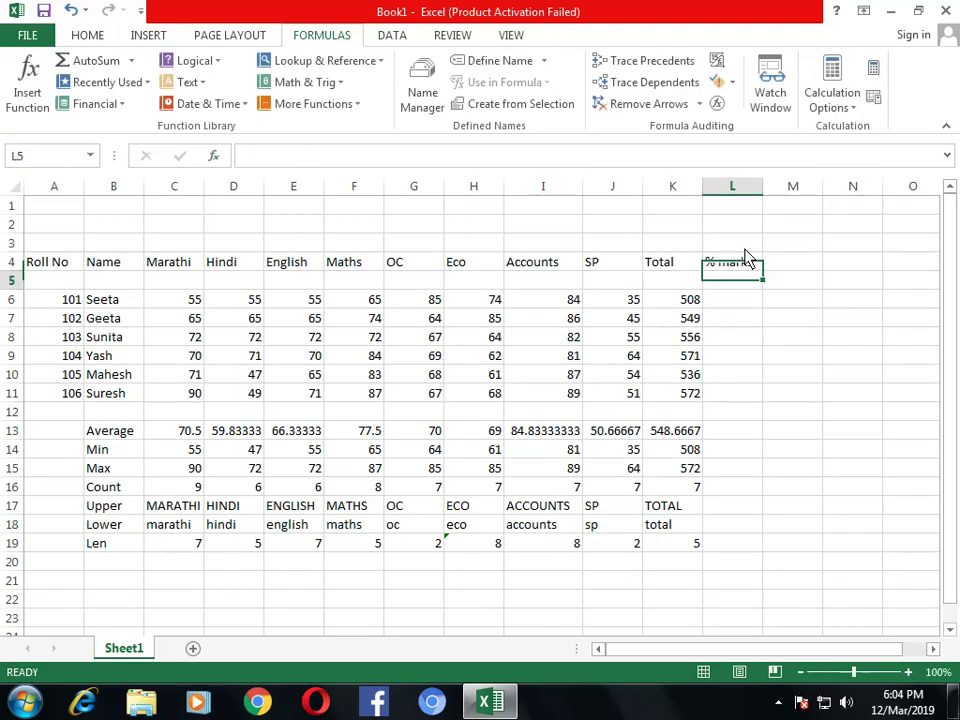
{"action": "key", "text": "Down"}
{"action": "type", "text": "="}
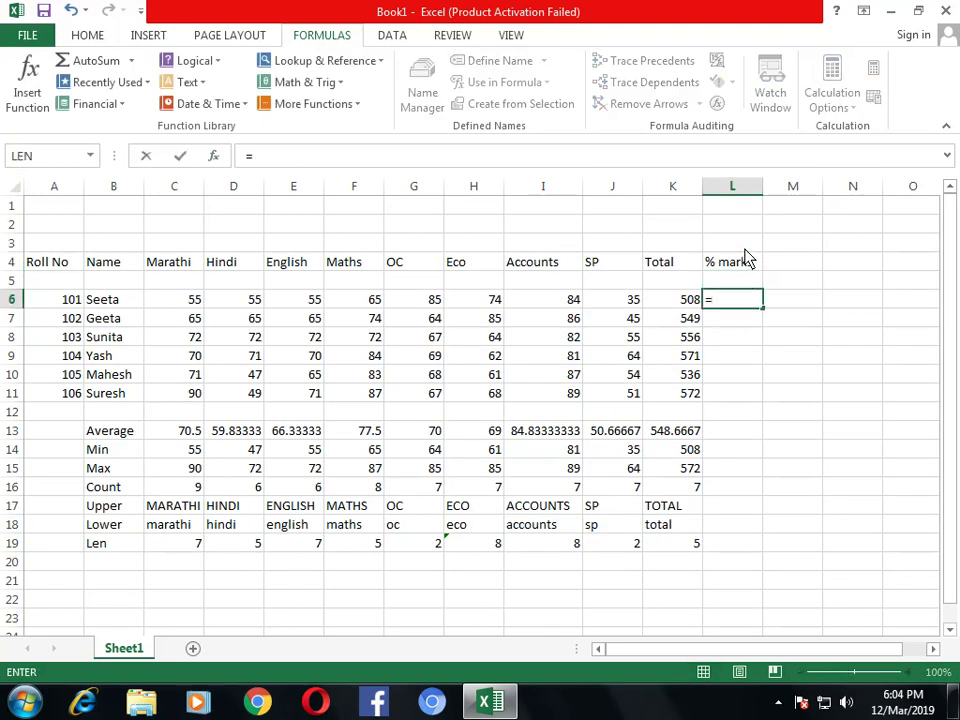
{"action": "key", "text": "Left"}
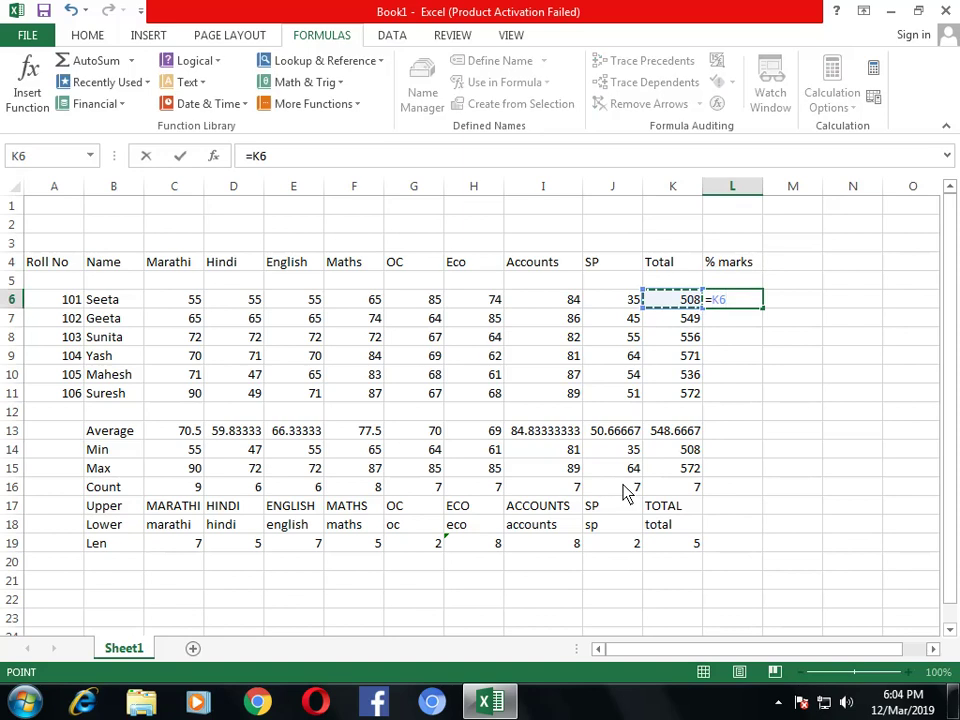
{"action": "type", "text": "/8"}
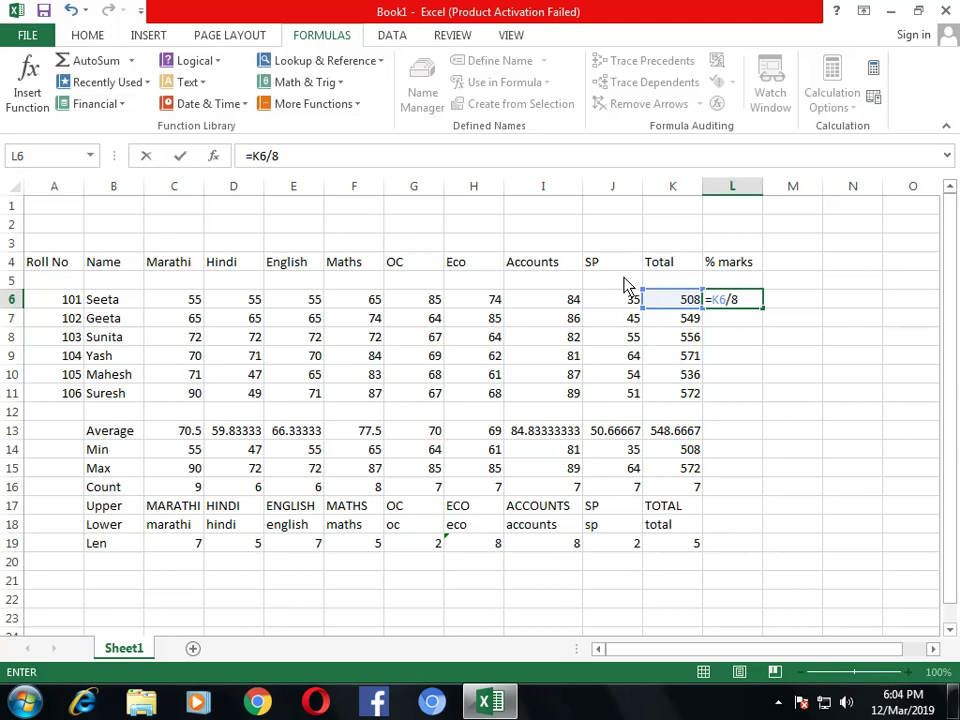
{"action": "key", "text": "Return"}
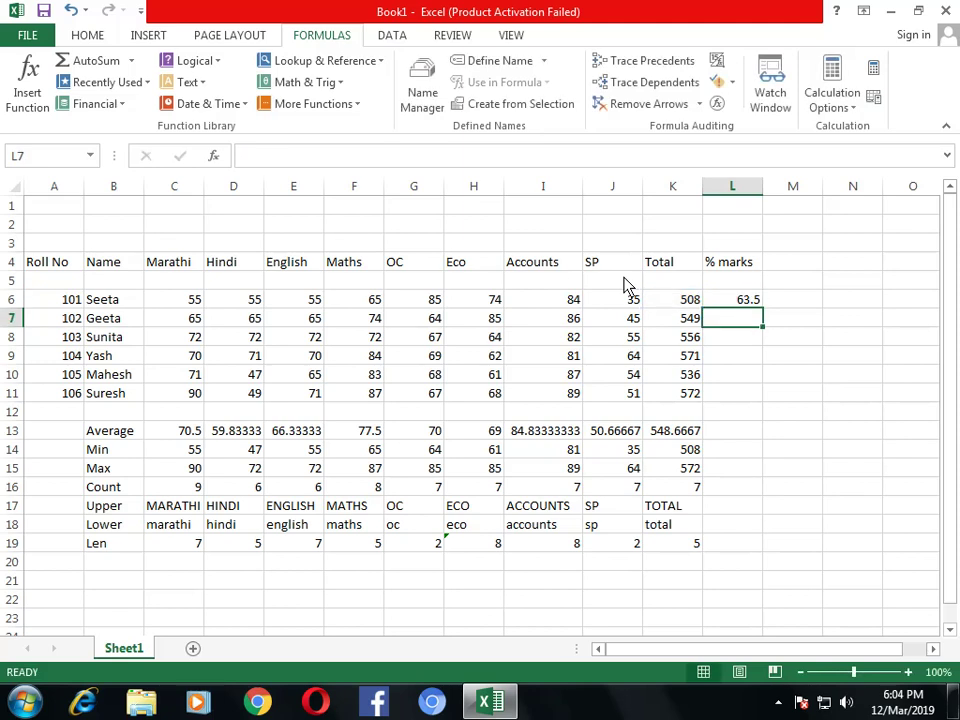
- Enter =K7/8, =K8/8 and =K9/8 in L7 through L9
{"action": "type", "text": "="}
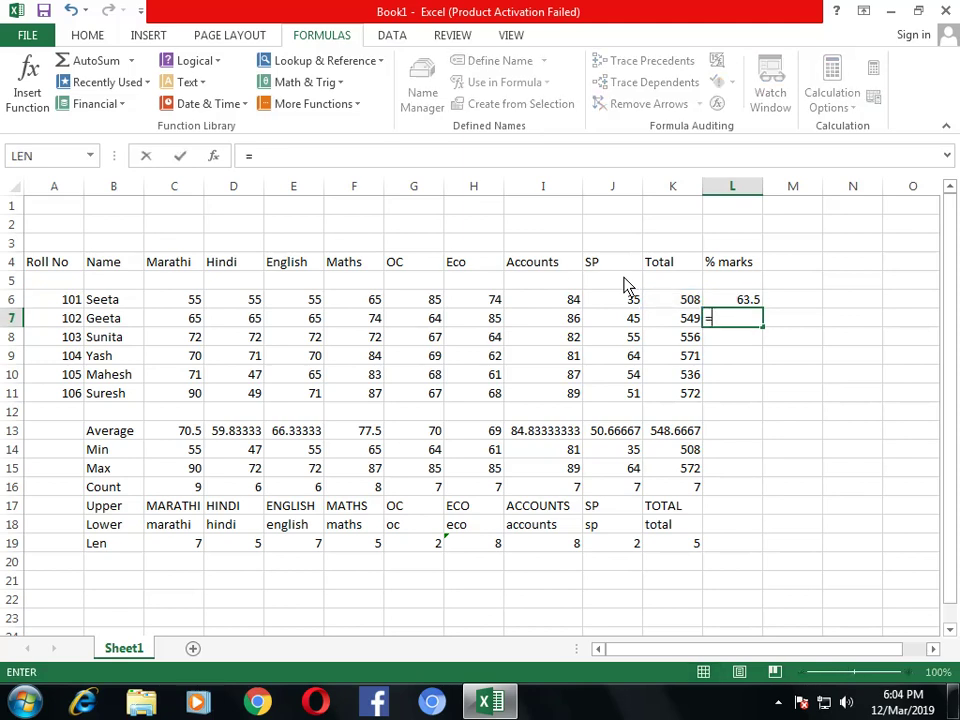
{"action": "left_click", "coordinate": [690, 321]}
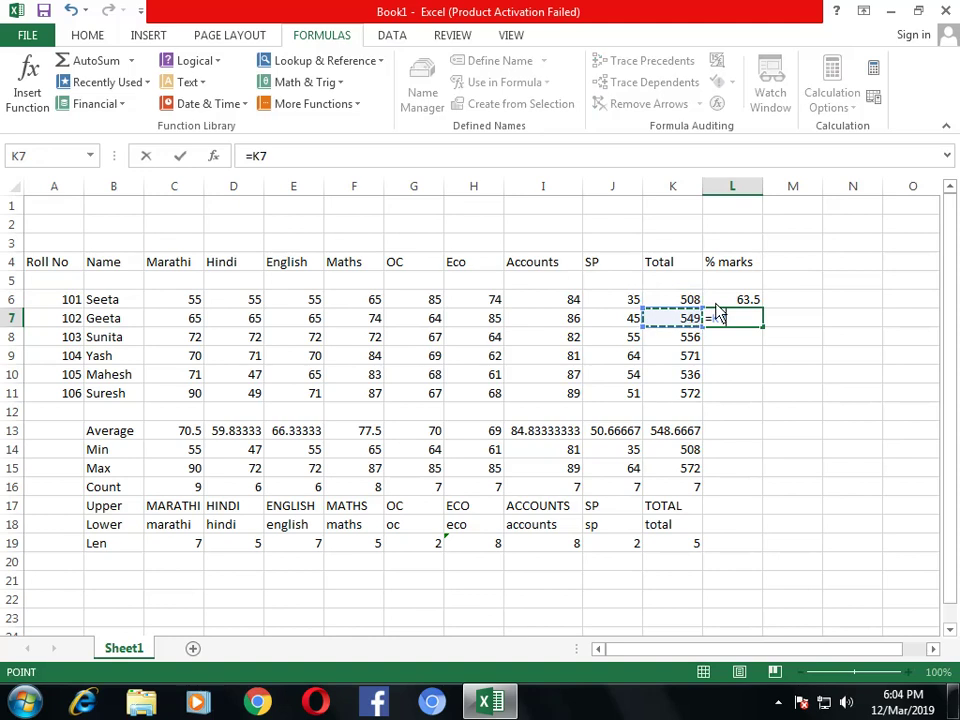
{"action": "type", "text": "/8"}
{"action": "key", "text": "Return"}
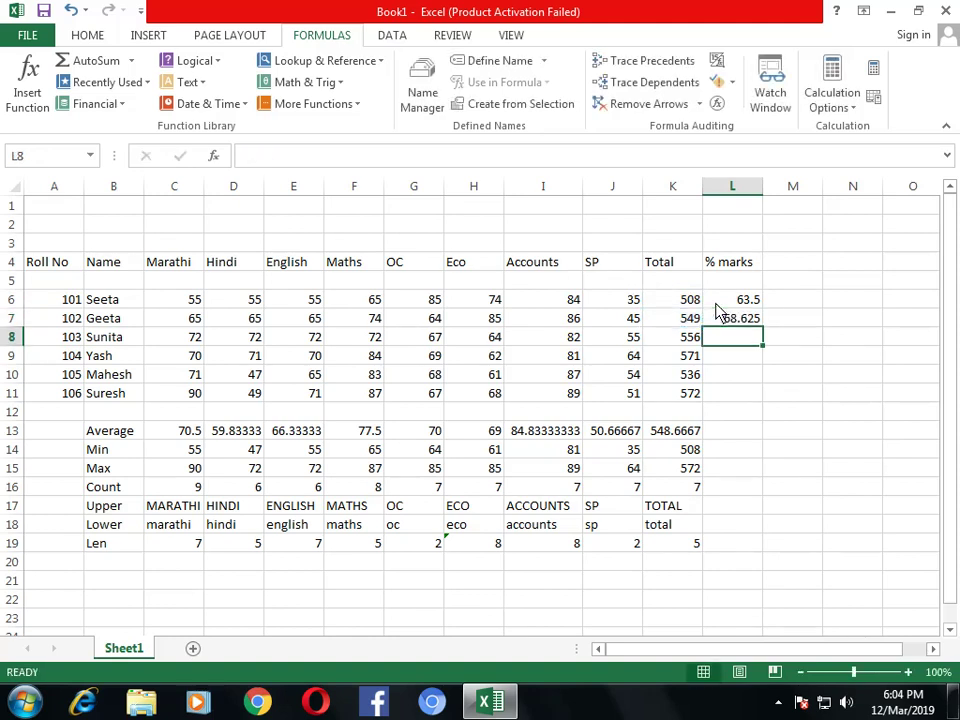
{"action": "type", "text": "="}
{"action": "left_click", "coordinate": [697, 337]}
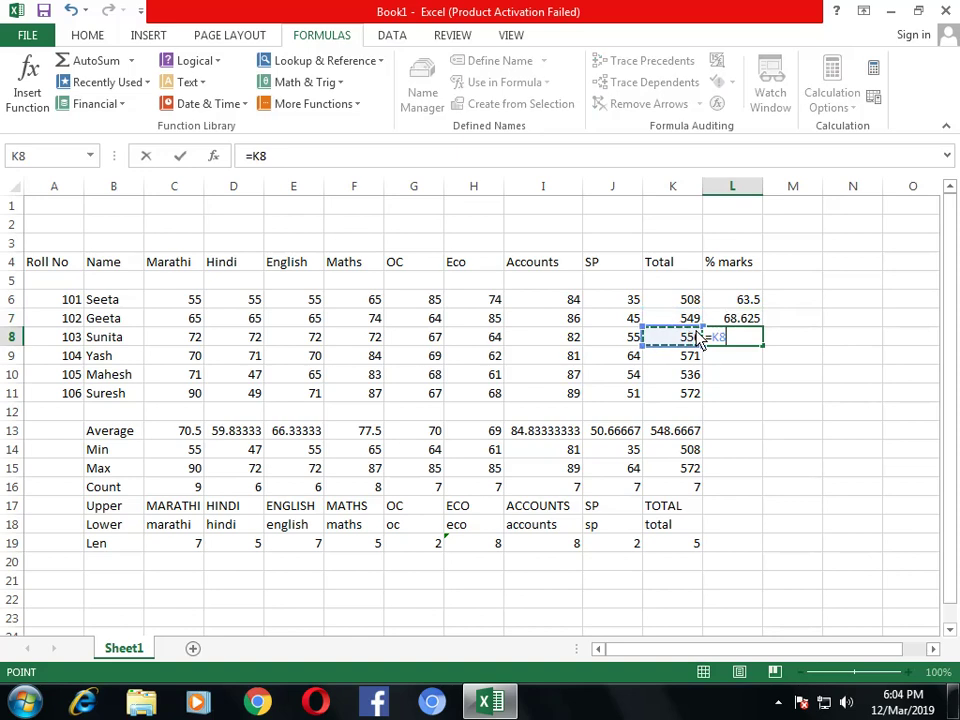
{"action": "type", "text": "/8"}
{"action": "key", "text": "Return"}
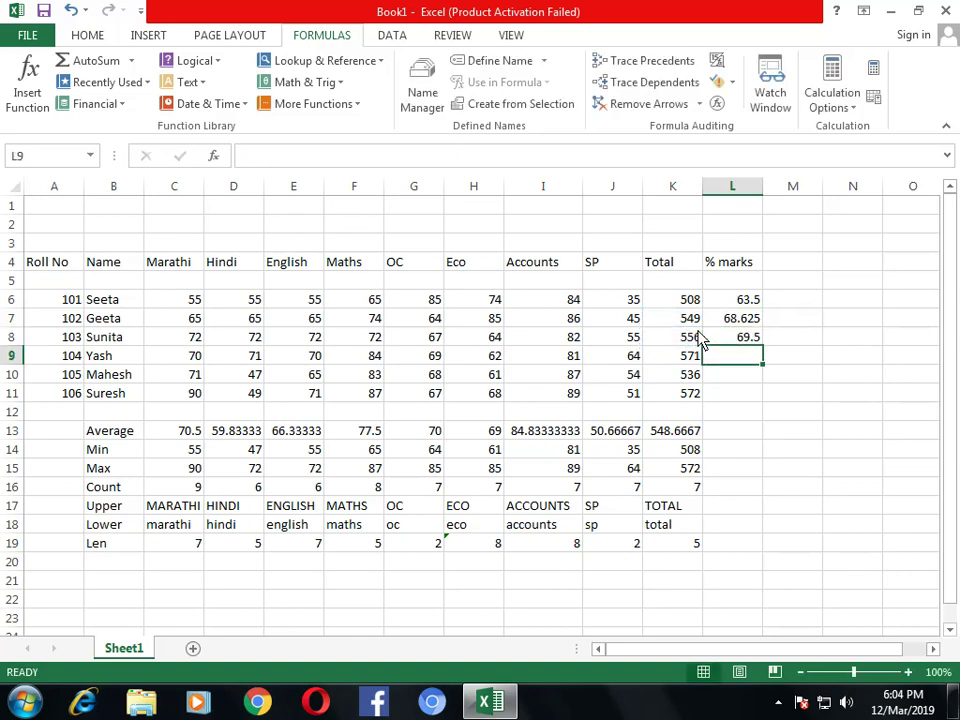
{"action": "type", "text": "="}
{"action": "left_click", "coordinate": [697, 362]}
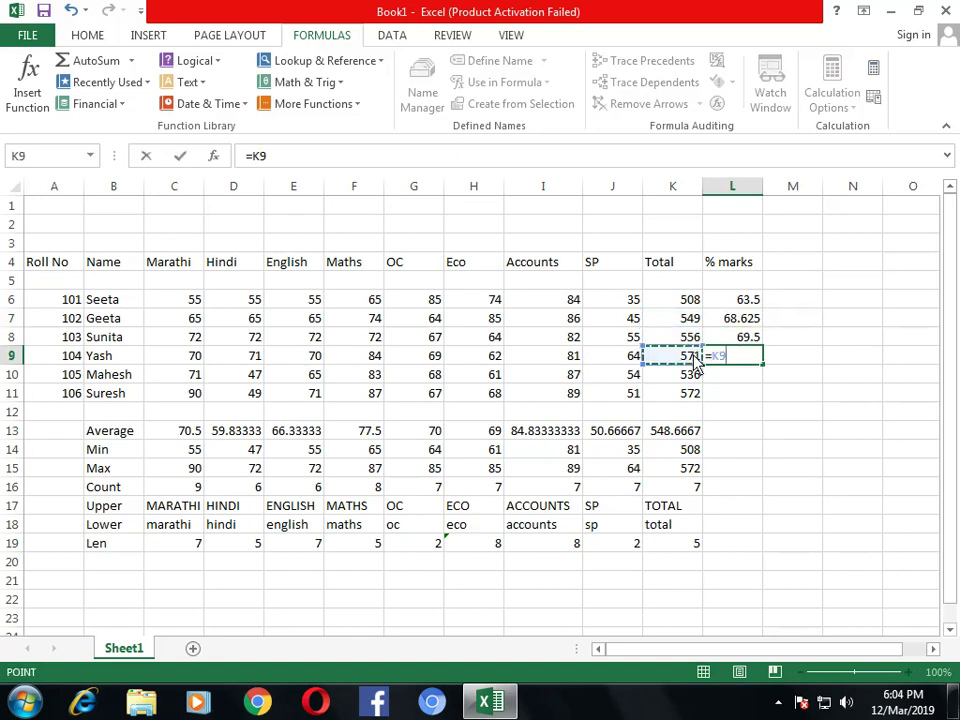
{"action": "type", "text": "/8"}
{"action": "key", "text": "Return"}
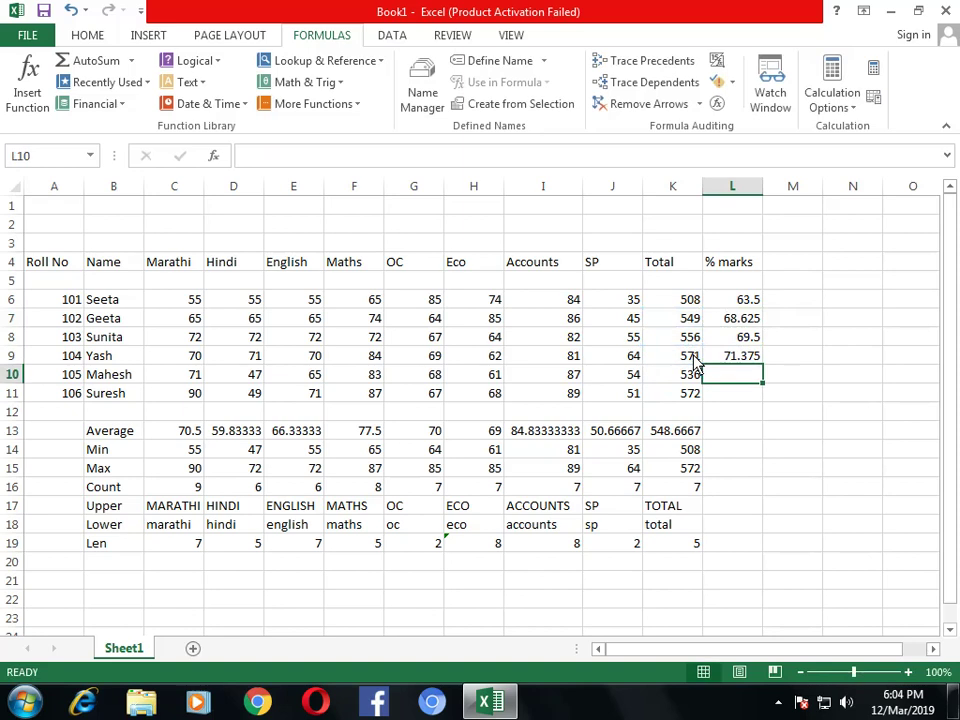
- Enter =K10/8 and =K11/8 in L10 and L11
{"action": "type", "text": "="}
{"action": "left_click", "coordinate": [697, 374]}
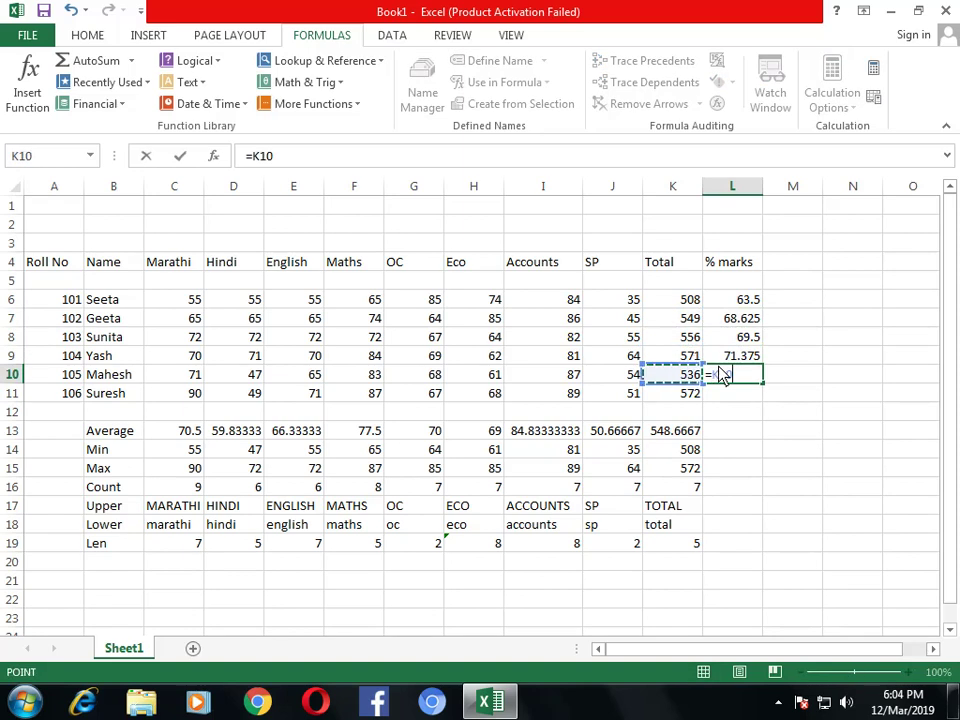
{"action": "type", "text": "/8"}
{"action": "key", "text": "Return"}
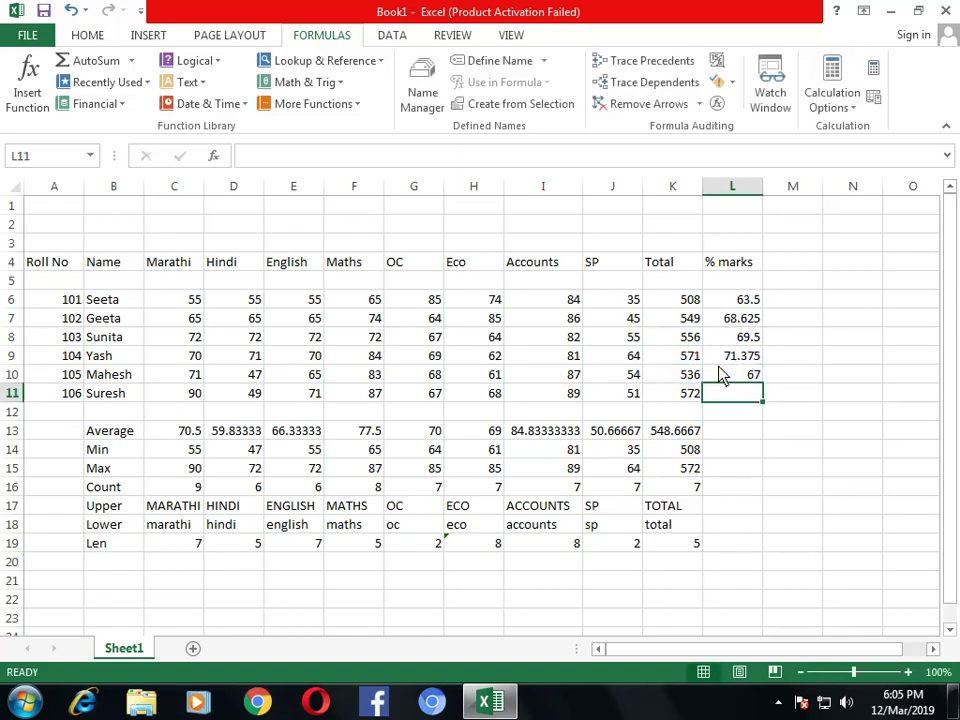
{"action": "type", "text": "="}
{"action": "left_click", "coordinate": [694, 396]}
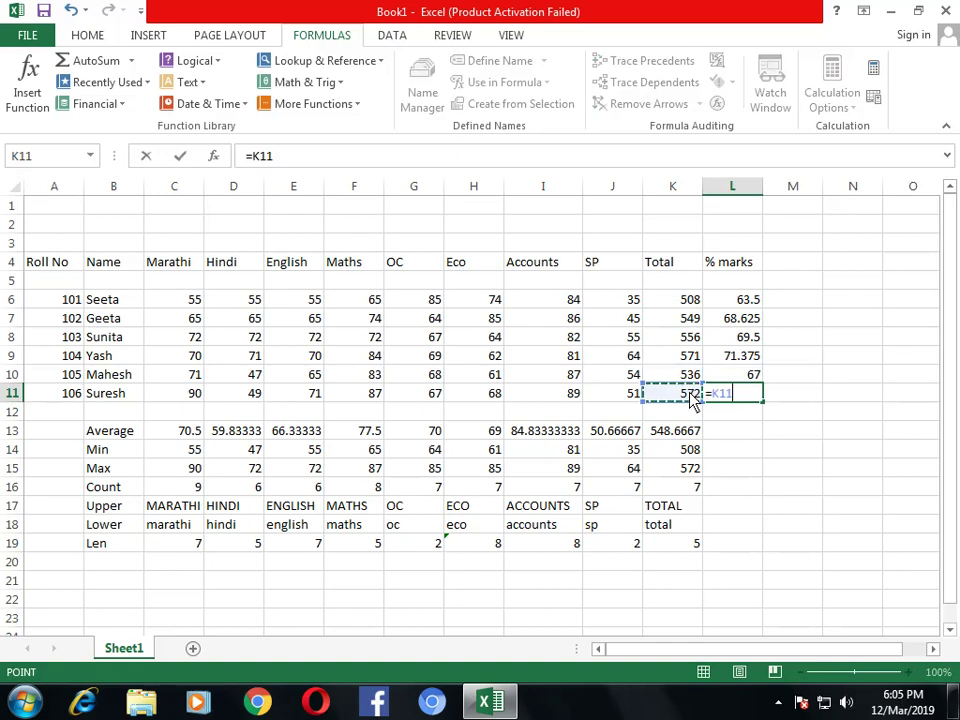
{"action": "type", "text": "/8"}
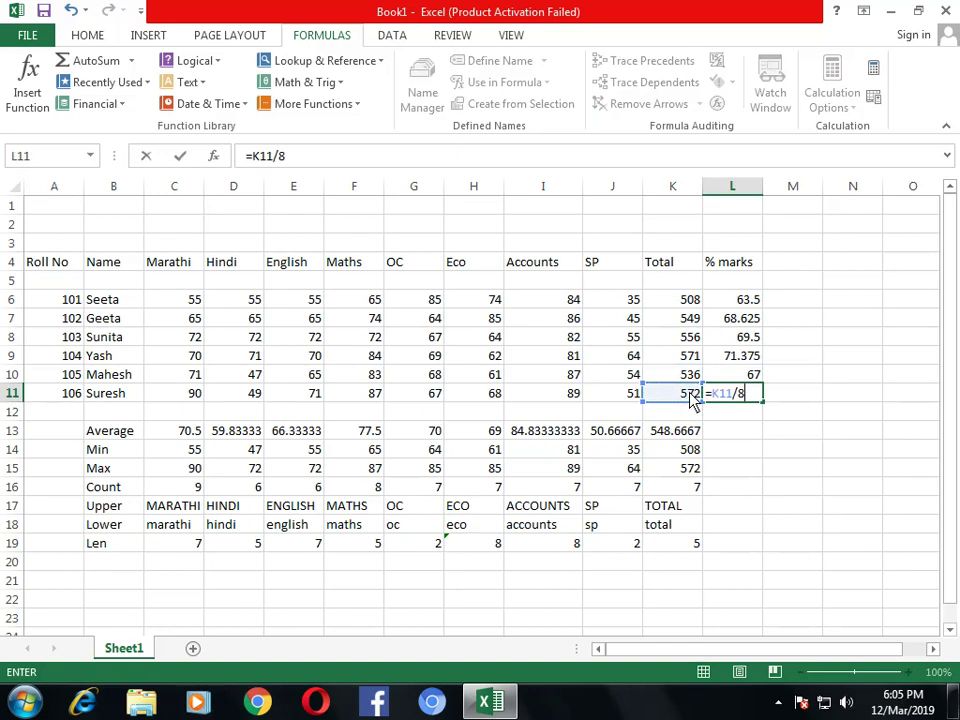
{"action": "key", "text": "Return"}
{"action": "key", "text": "Up"}
{"action": "key", "text": "Up"}
{"action": "key", "text": "Up"}
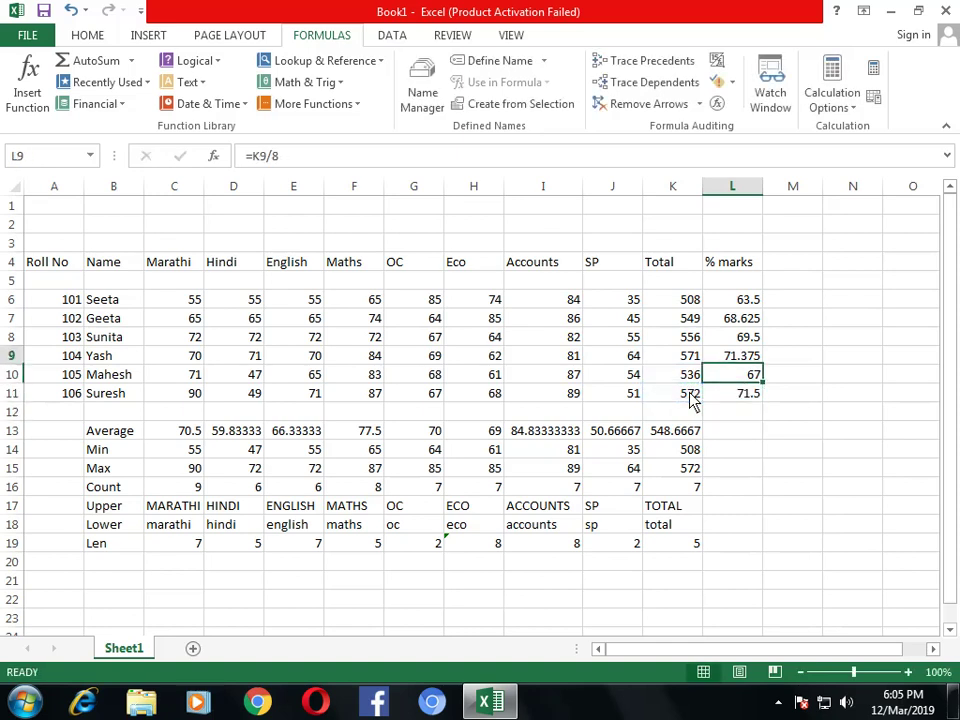
{"action": "key", "text": "Up"}
{"action": "key", "text": "Up"}
{"action": "key", "text": "Up"}
{"action": "key", "text": "Up"}
- Select A4:L11 and apply All Borders to the marks table
{"action": "key", "text": "Left"}
{"action": "key", "text": "Left"}
{"action": "key", "text": "Left"}
{"action": "key", "text": "Left"}
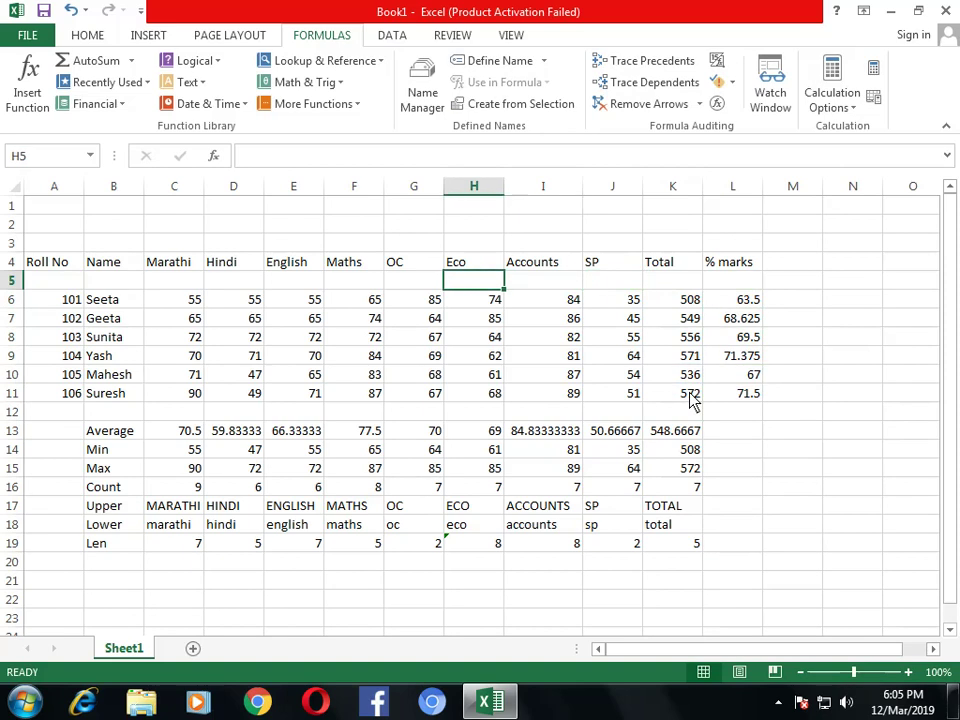
{"action": "key", "text": "Left"}
{"action": "key", "text": "Left"}
{"action": "key", "text": "Left"}
{"action": "key", "text": "Left"}
{"action": "key", "text": "Left"}
{"action": "key", "text": "Left"}
{"action": "key", "text": "Left"}
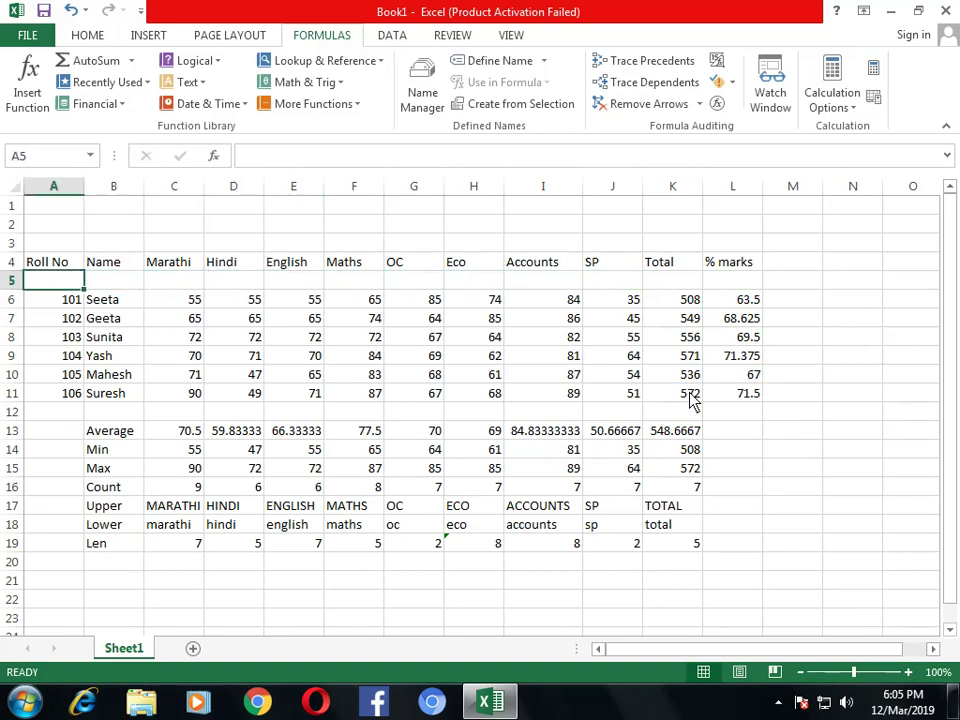
{"action": "key", "text": "Up"}
{"action": "key", "text": "shift+Down"}
{"action": "key", "text": "shift+Down"}
{"action": "key", "text": "shift+Down"}
{"action": "key", "text": "shift+Down"}
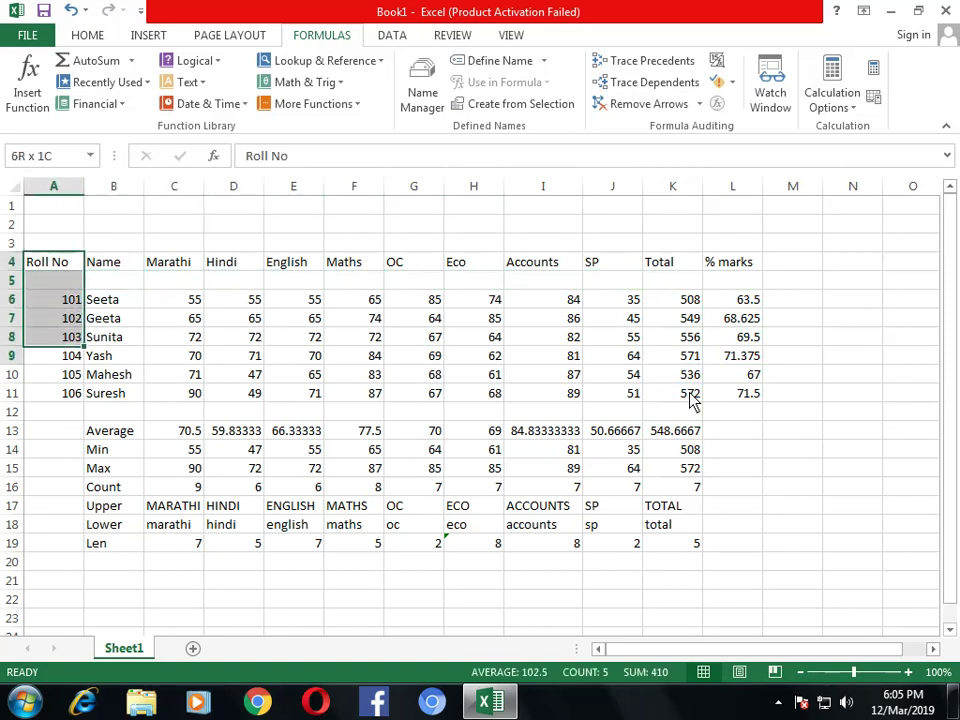
{"action": "key", "text": "shift+Down"}
{"action": "key", "text": "shift+Down"}
{"action": "key", "text": "shift+Down"}
{"action": "key", "text": "shift+Right"}
{"action": "key", "text": "shift+Right"}
{"action": "key", "text": "shift+Right"}
{"action": "key", "text": "shift+Right"}
{"action": "key", "text": "shift+Right"}
{"action": "key", "text": "shift+Right"}
{"action": "key", "text": "shift+Right"}
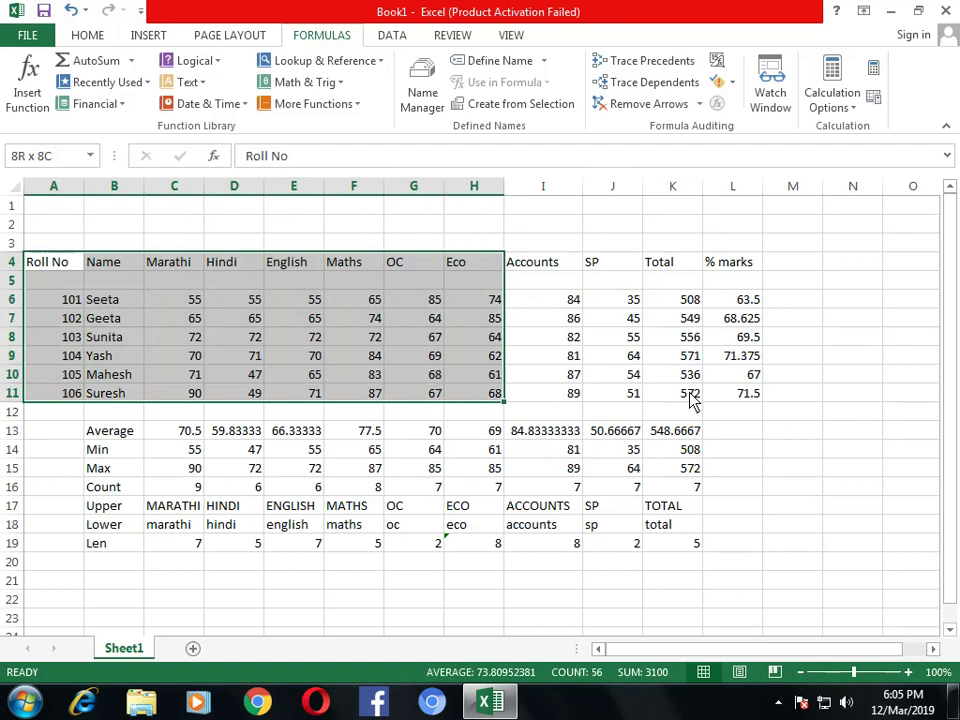
{"action": "key", "text": "shift+Right"}
{"action": "key", "text": "shift+Right"}
{"action": "key", "text": "shift+Right"}
{"action": "key", "text": "shift+Right"}
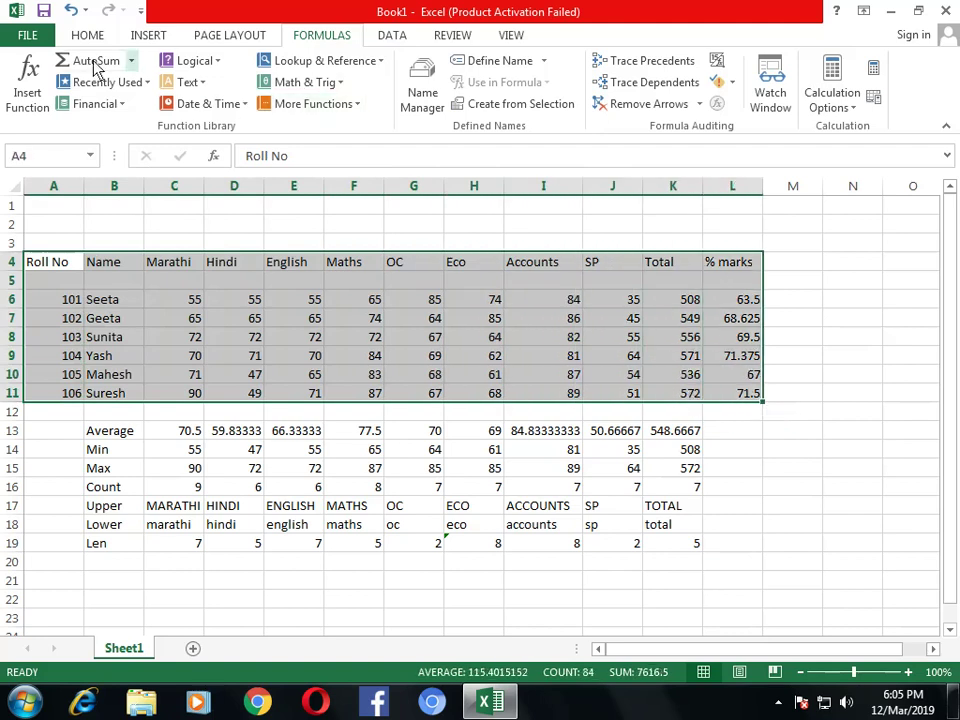
{"action": "left_click", "coordinate": [87, 37]}
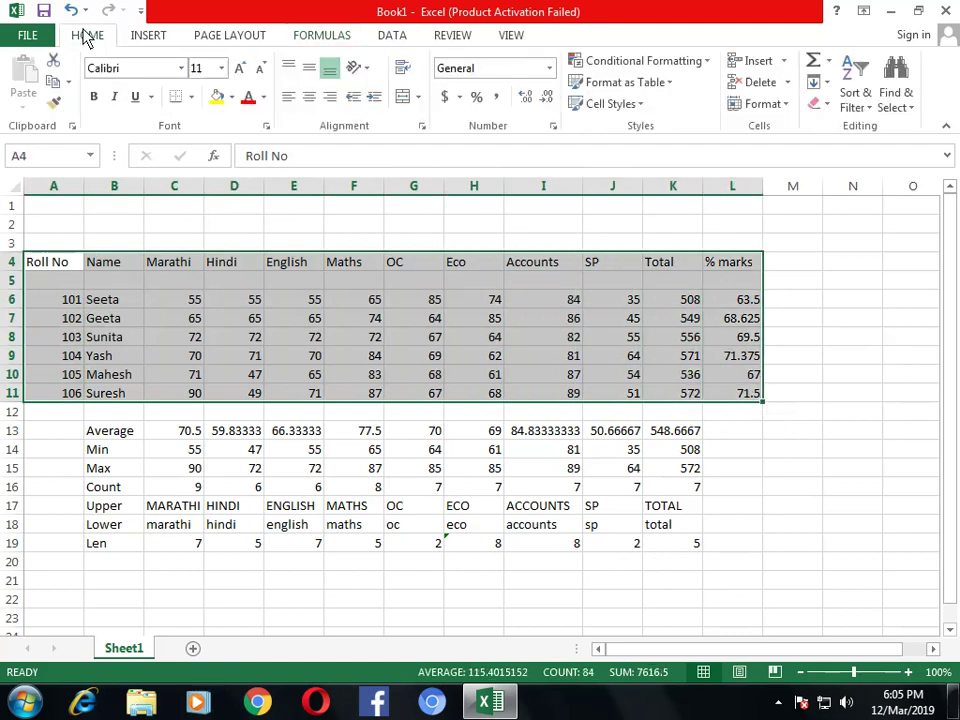
{"action": "left_click", "coordinate": [187, 98]}
{"action": "left_click", "coordinate": [220, 262]}
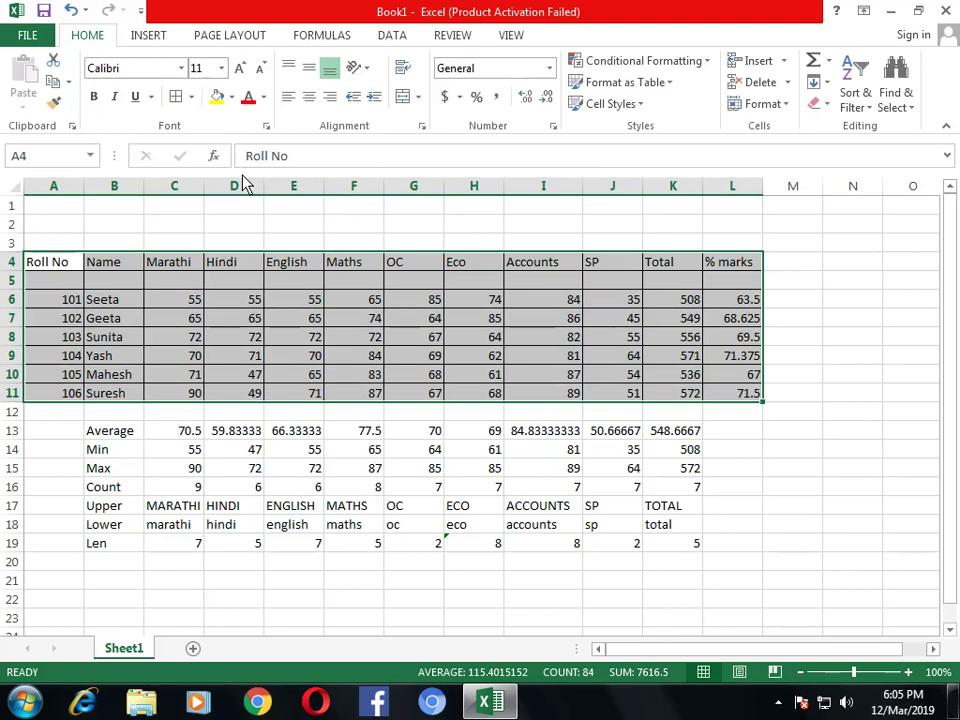
{"action": "left_click", "coordinate": [193, 472]}
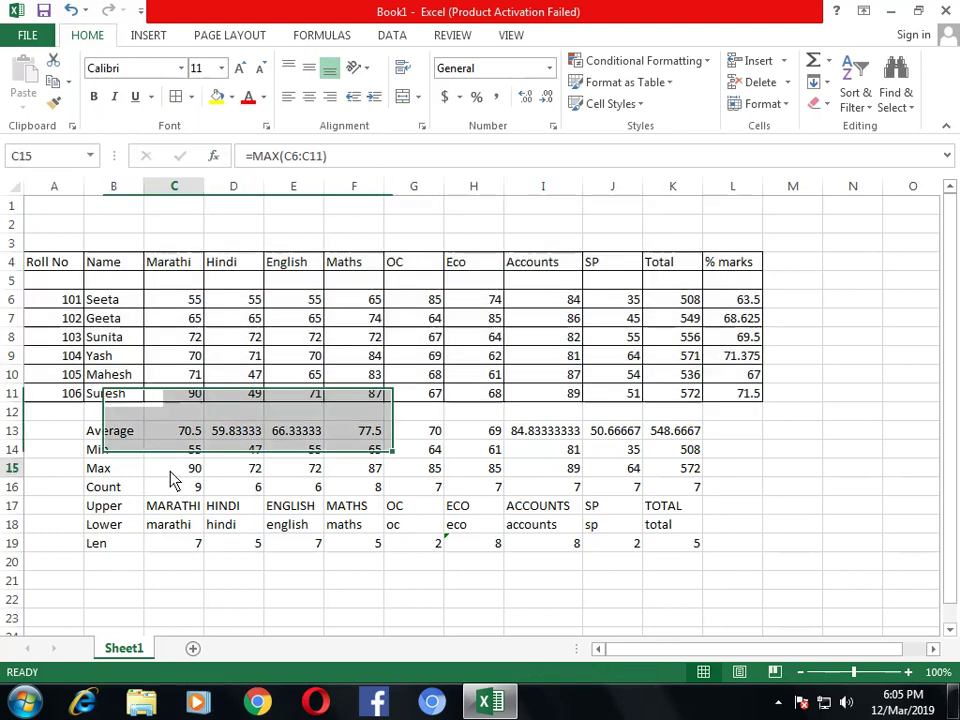
- Merge and centre A2:L2 and type 'STATEMENT OF MARKSHEET FOR THE YEAR 2018-19'
{"action": "left_click_drag", "start_coordinate": [63, 224], "coordinate": [717, 226]}
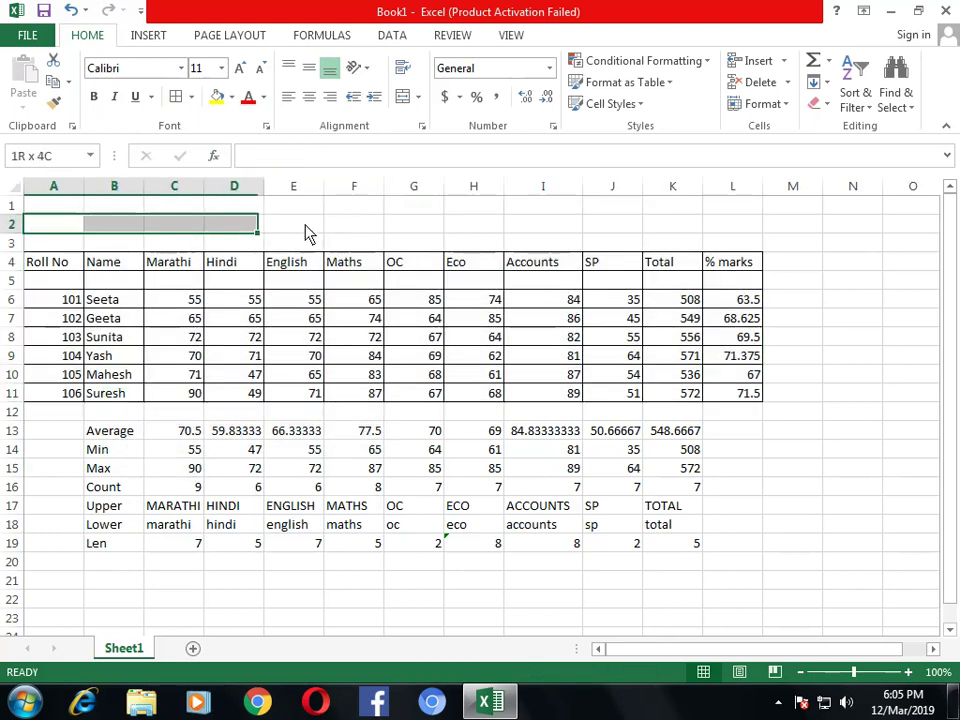
{"action": "left_click", "coordinate": [419, 97]}
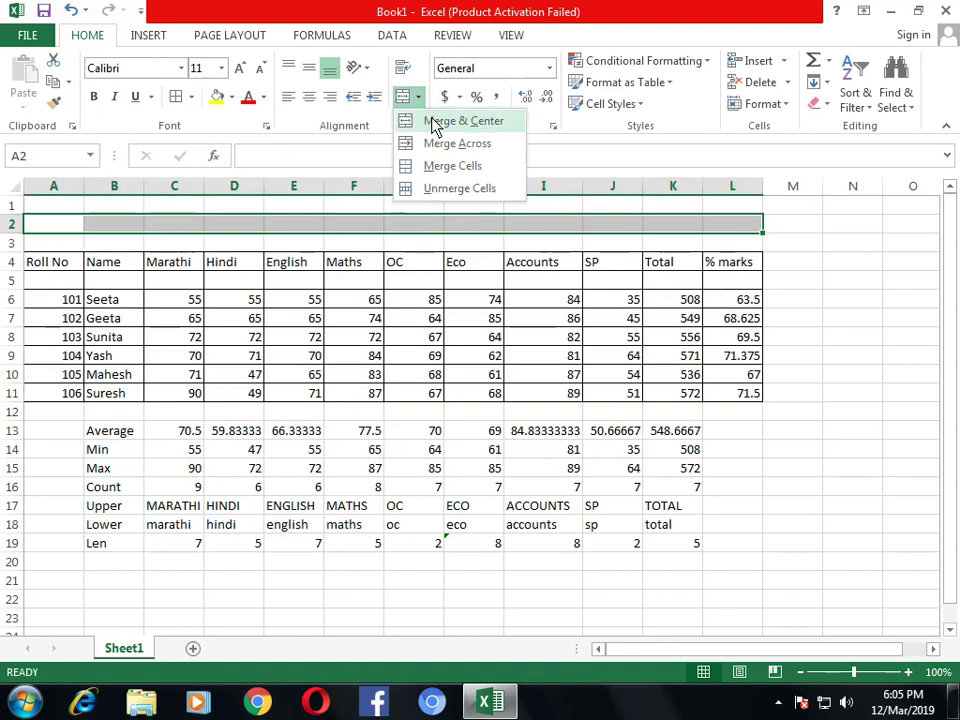
{"action": "left_click", "coordinate": [435, 124]}
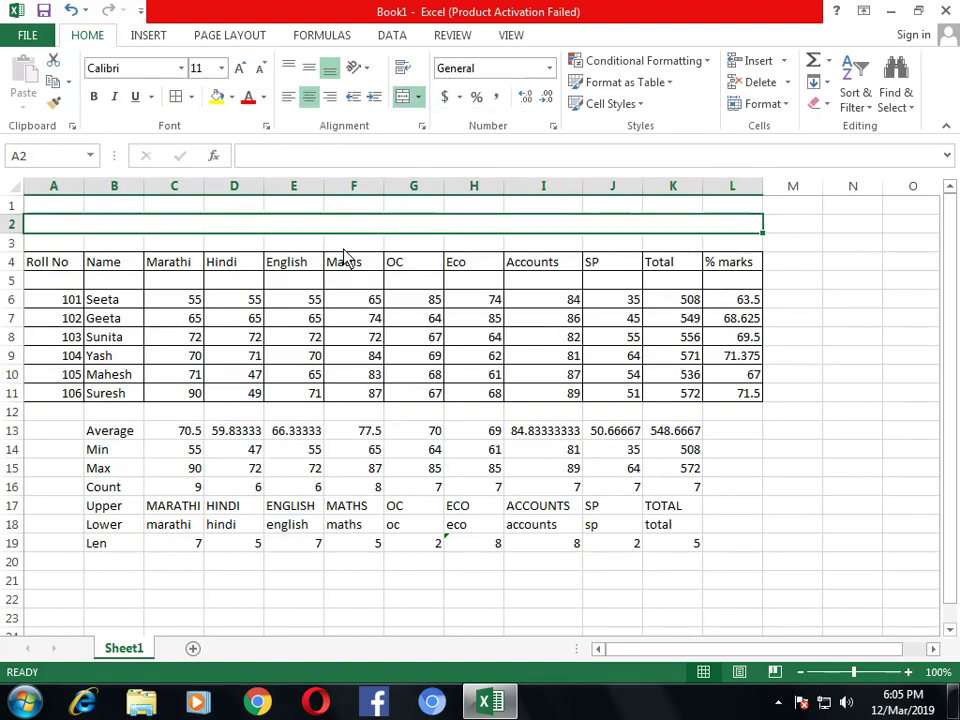
{"action": "type", "text": "STATE"}
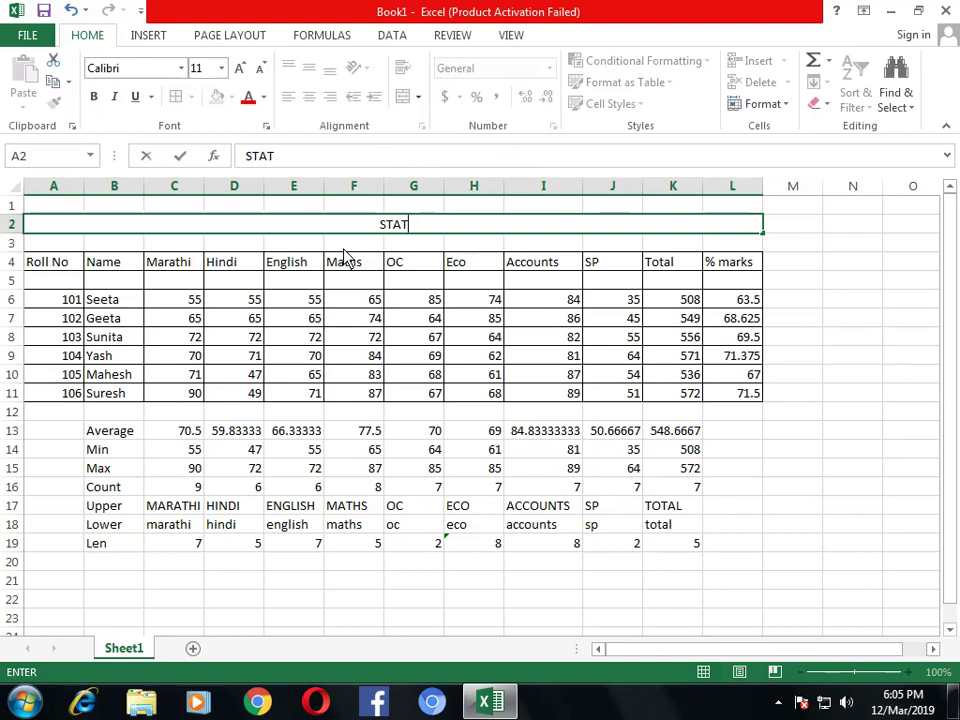
{"action": "type", "text": "MENT O"}
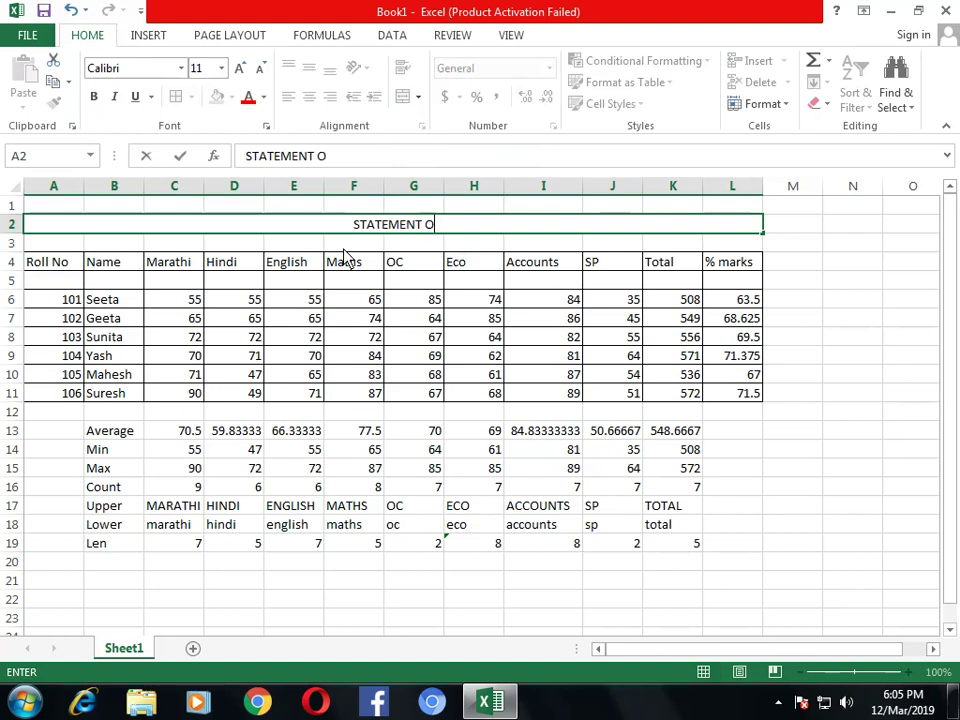
{"action": "type", "text": "F MARKS"}
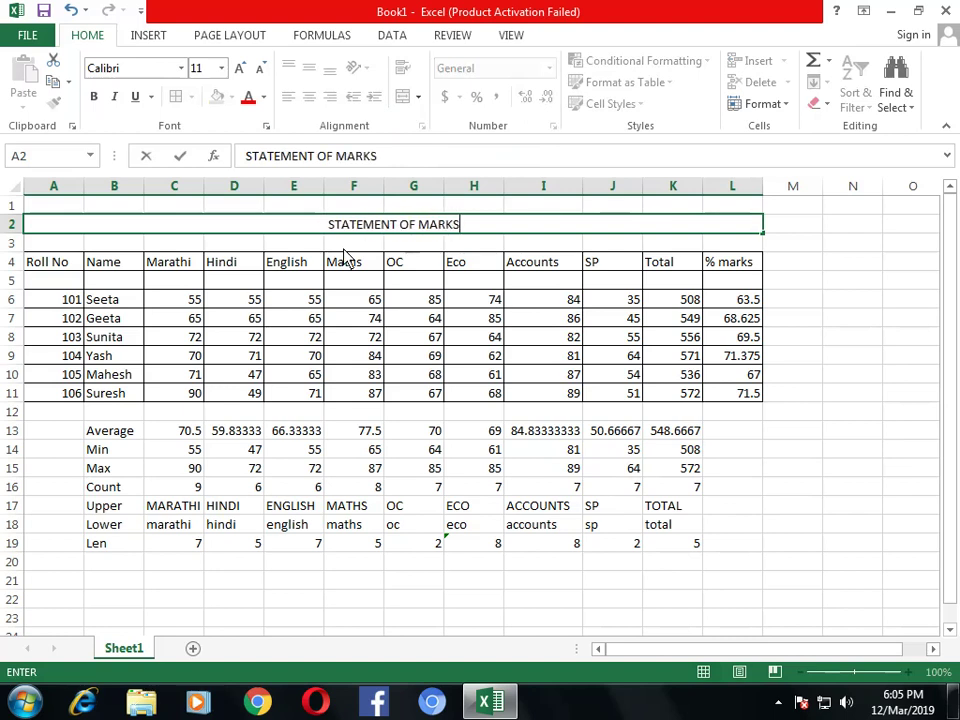
{"action": "type", "text": "HEET FOR T"}
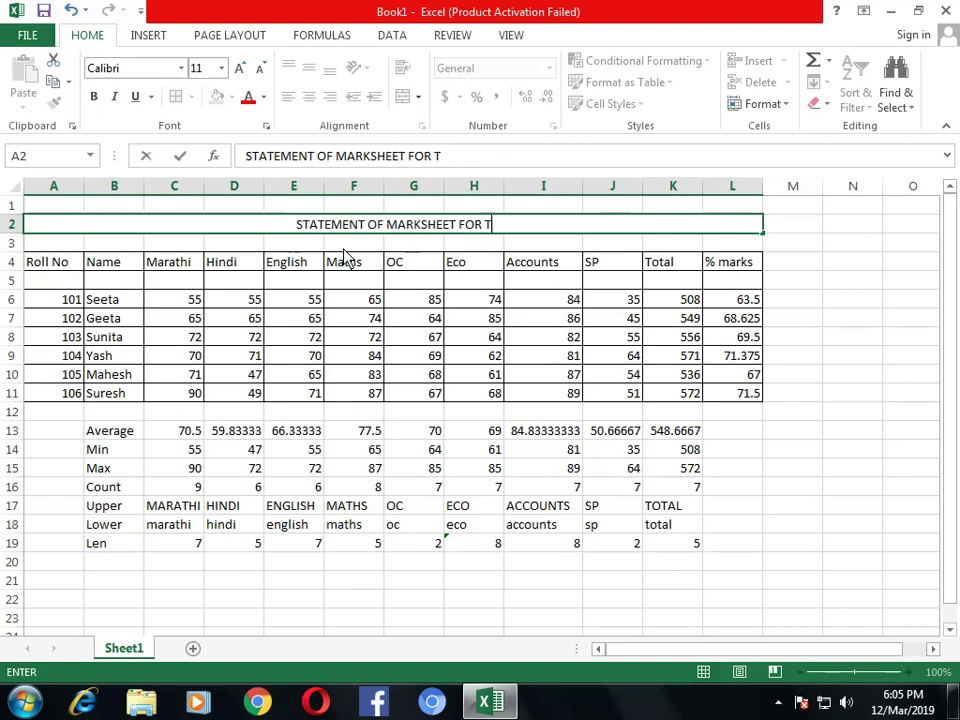
{"action": "type", "text": "HE YEAR 2"}
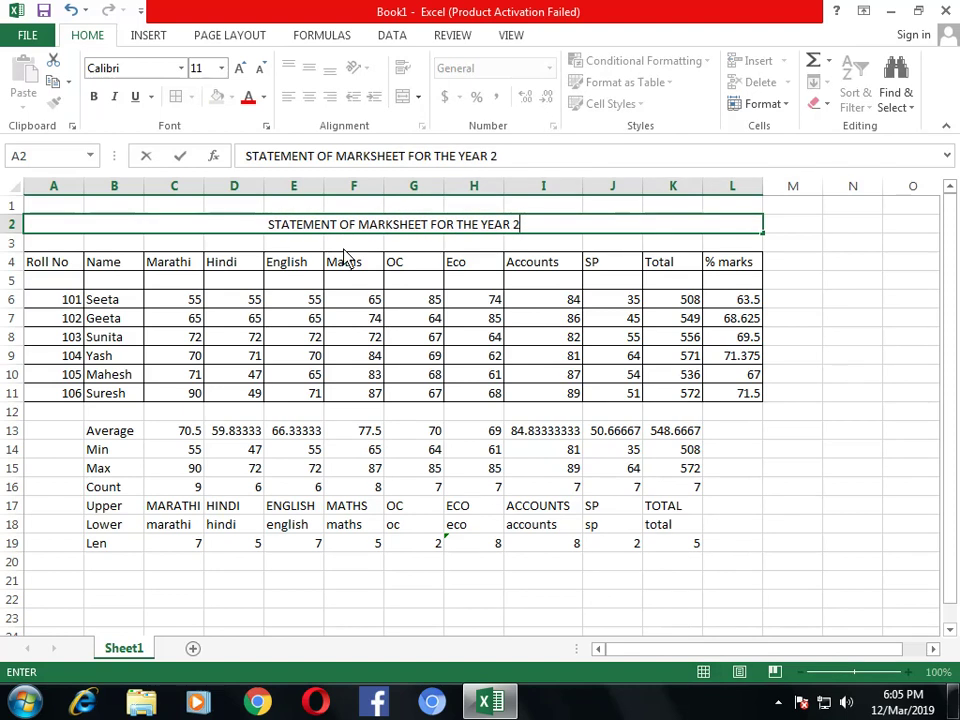
{"action": "type", "text": "018-19"}
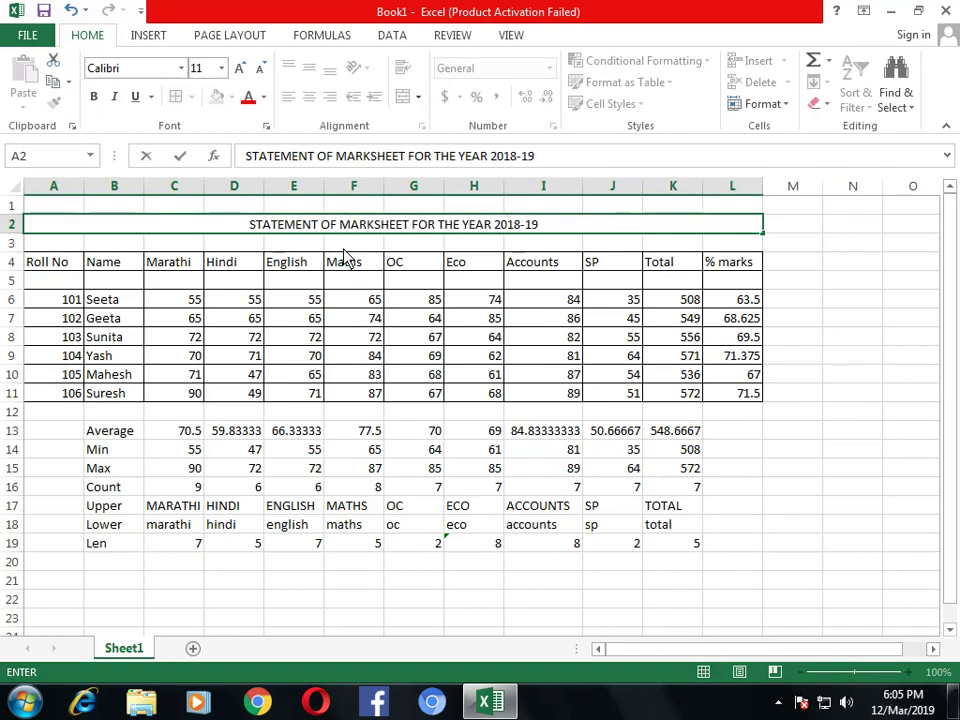
- Commit the title and reapply Merge & Center across A2:L2
{"action": "left_click", "coordinate": [400, 563]}
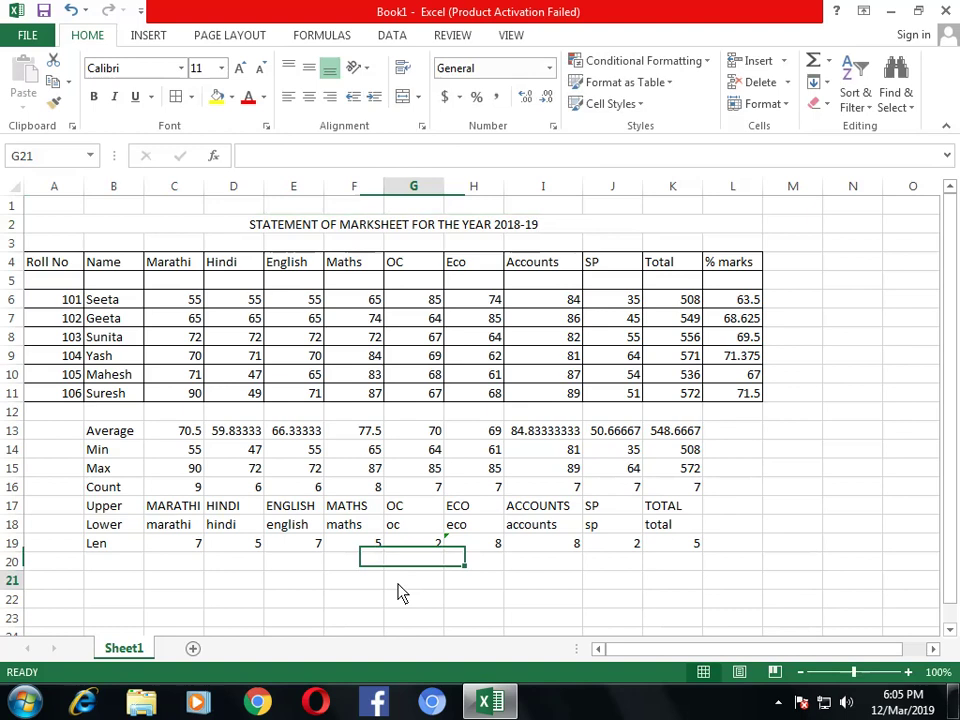
{"action": "left_click", "coordinate": [364, 230]}
{"action": "left_click", "coordinate": [418, 97]}
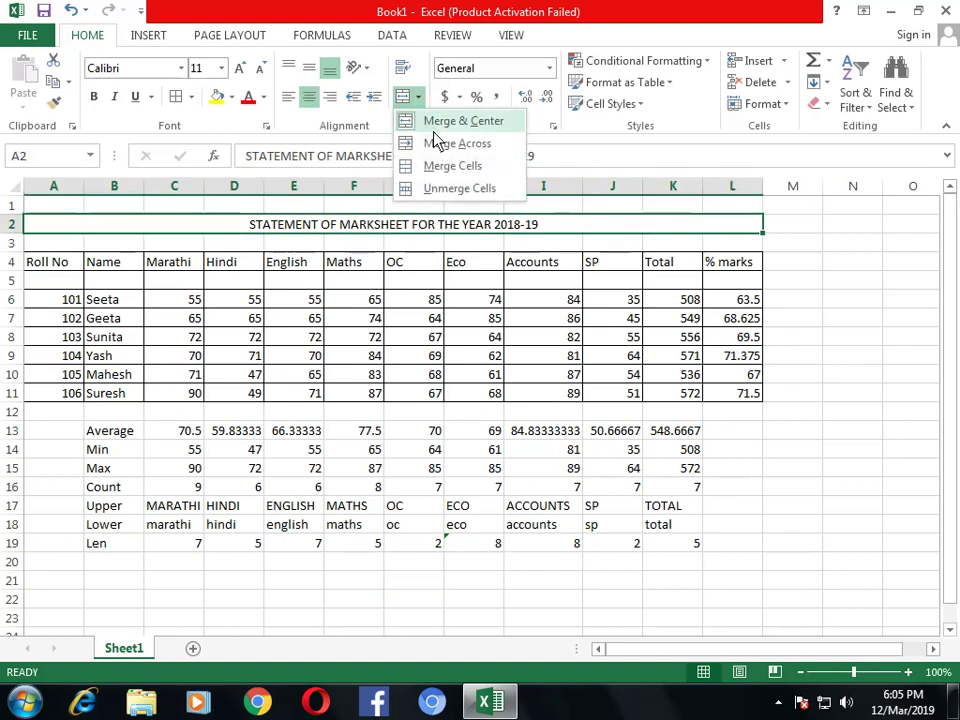
{"action": "left_click", "coordinate": [430, 139]}
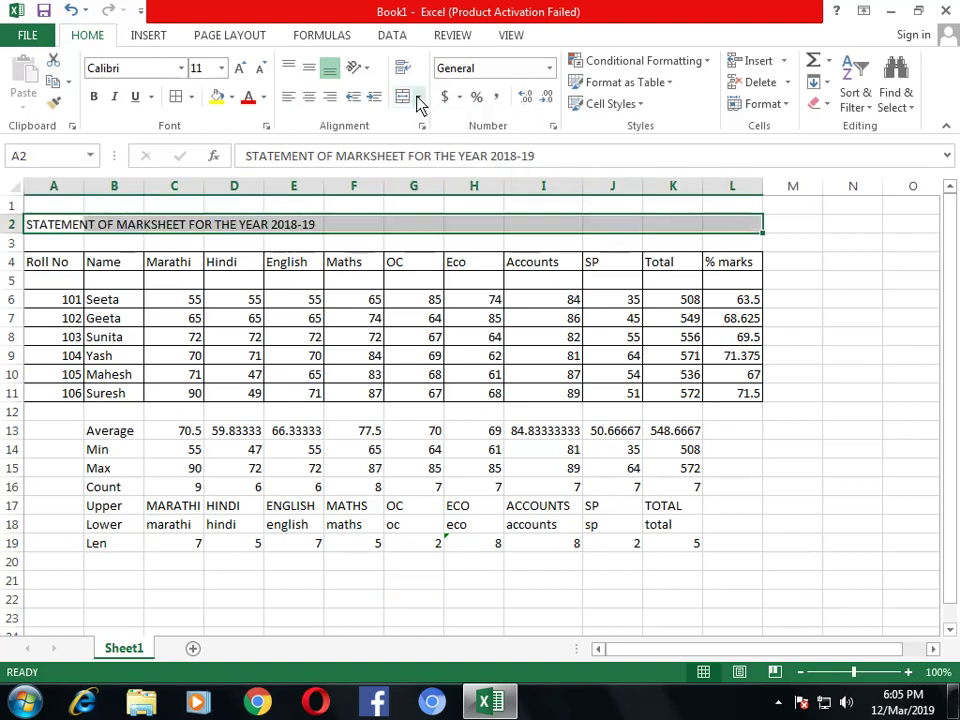
{"action": "left_click", "coordinate": [418, 97]}
{"action": "left_click", "coordinate": [438, 121]}
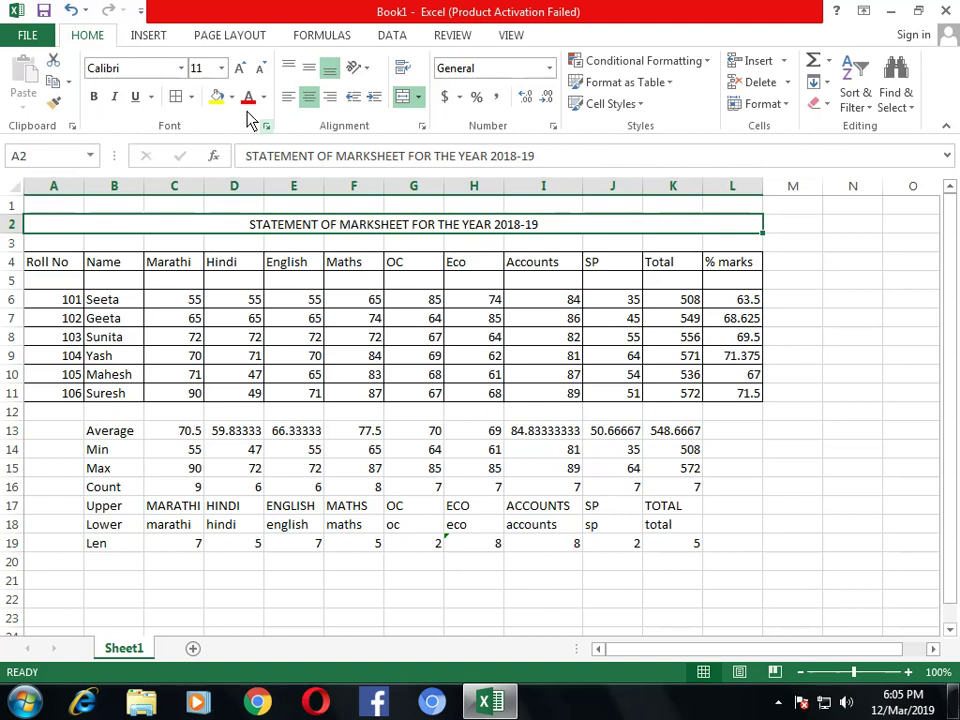
- Make the title bold at font size 16 and re-merge it centred
{"action": "left_click", "coordinate": [221, 68]}
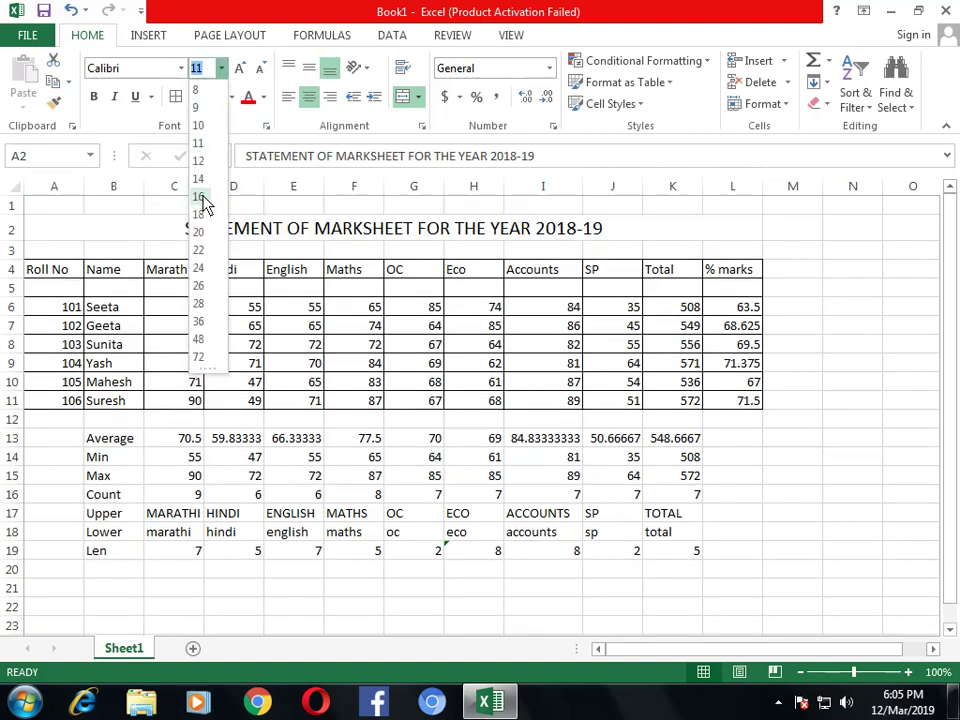
{"action": "left_click", "coordinate": [200, 202]}
{"action": "left_click", "coordinate": [93, 97]}
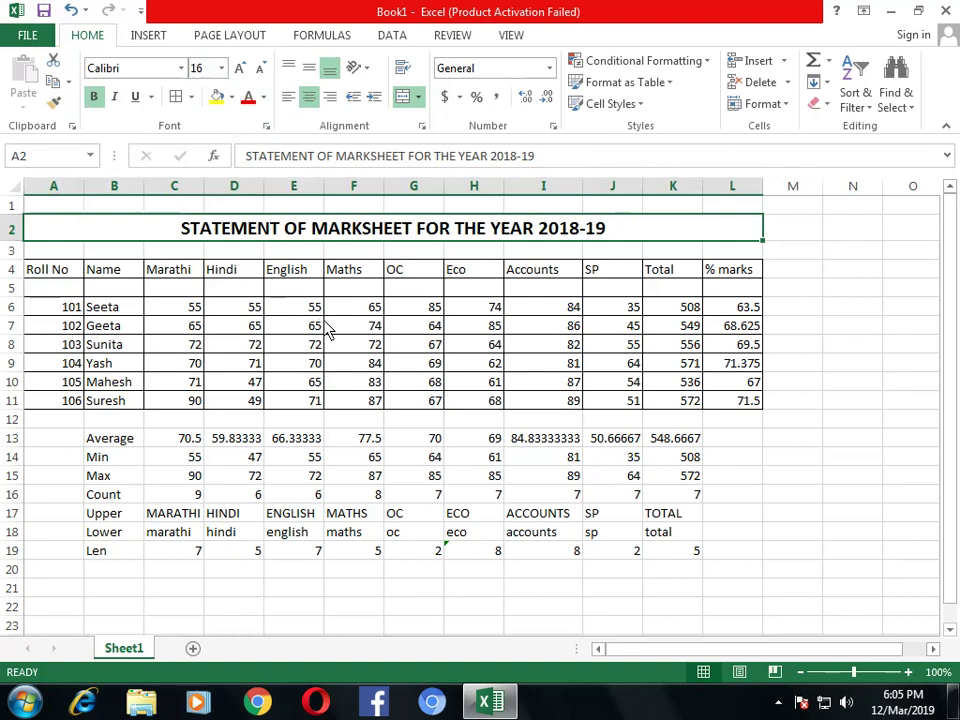
{"action": "left_click", "coordinate": [420, 99]}
{"action": "left_click", "coordinate": [430, 122]}
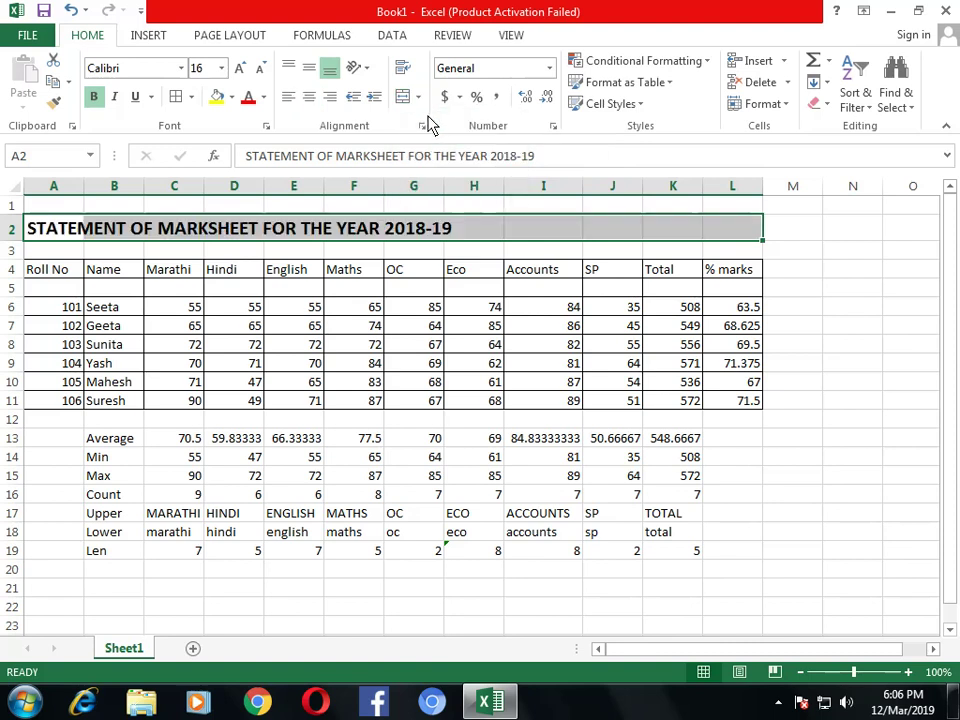
{"action": "left_click", "coordinate": [420, 97]}
{"action": "left_click", "coordinate": [433, 121]}
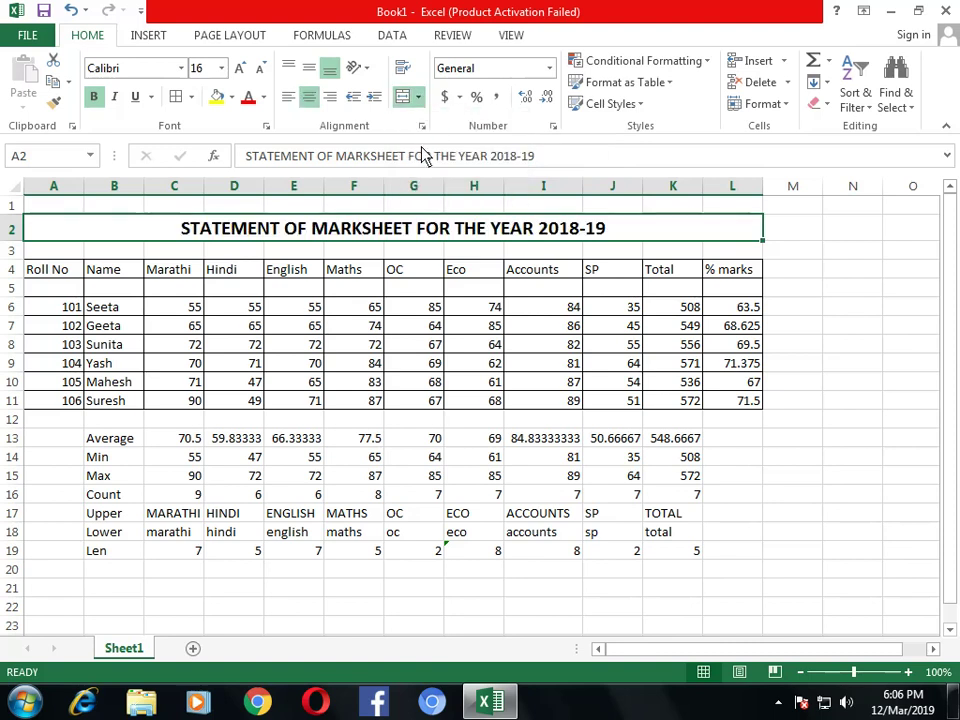
- Centre the title vertically, fill it orange, and fill the row 4 headers green
{"action": "left_click", "coordinate": [309, 68]}
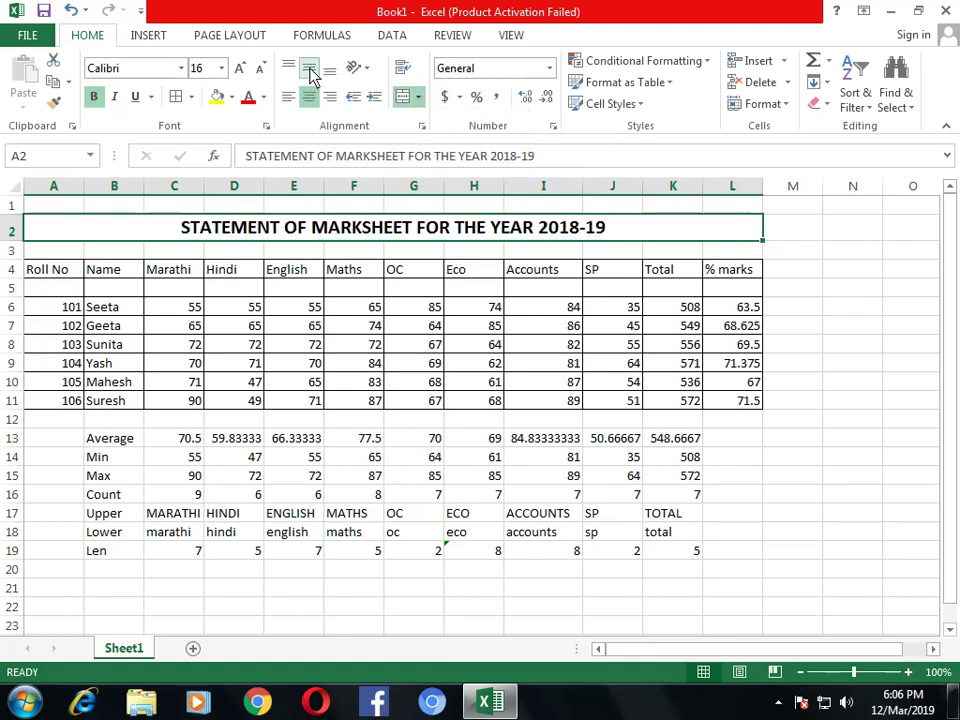
{"action": "left_click", "coordinate": [231, 97]}
{"action": "left_click", "coordinate": [249, 244]}
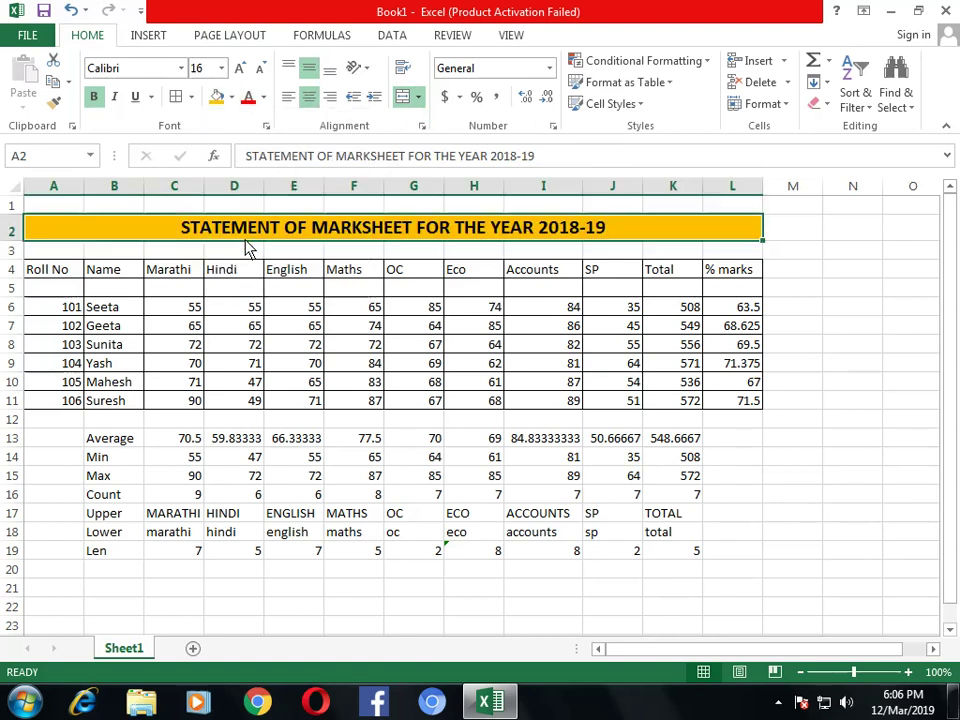
{"action": "left_click", "coordinate": [866, 460]}
{"action": "left_click_drag", "start_coordinate": [52, 273], "coordinate": [731, 274]}
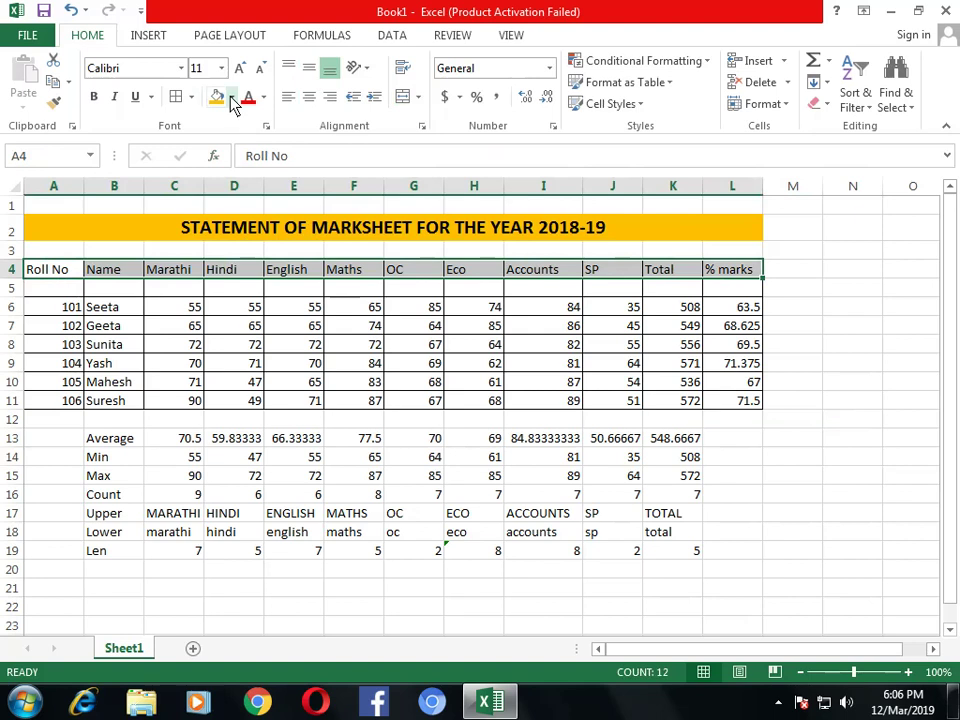
{"action": "left_click", "coordinate": [231, 97]}
{"action": "left_click", "coordinate": [299, 244]}
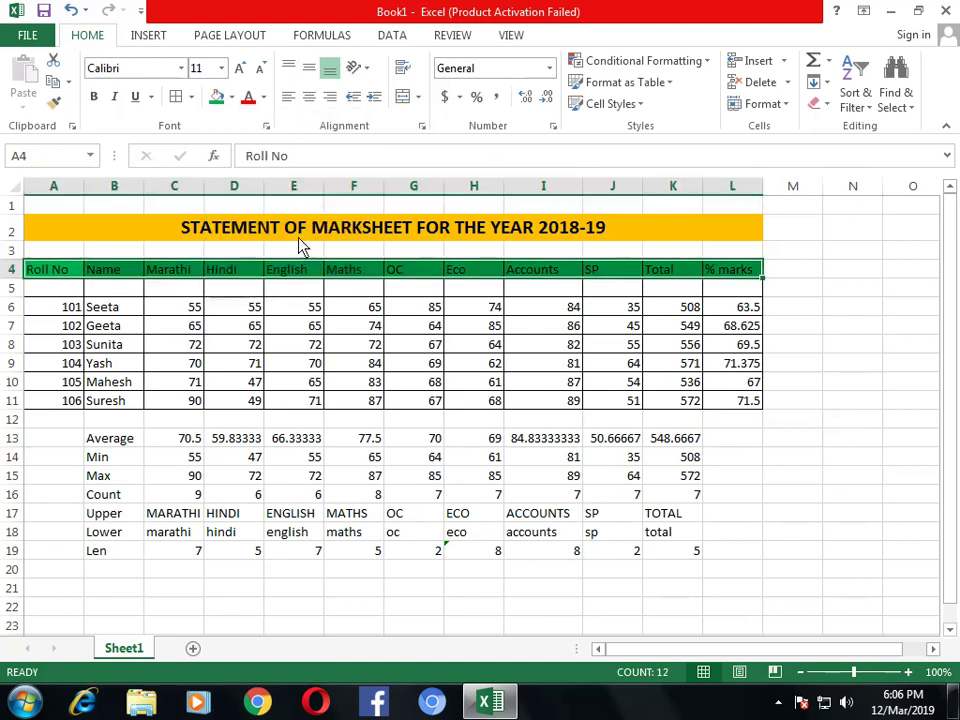
{"action": "left_click", "coordinate": [911, 386]}
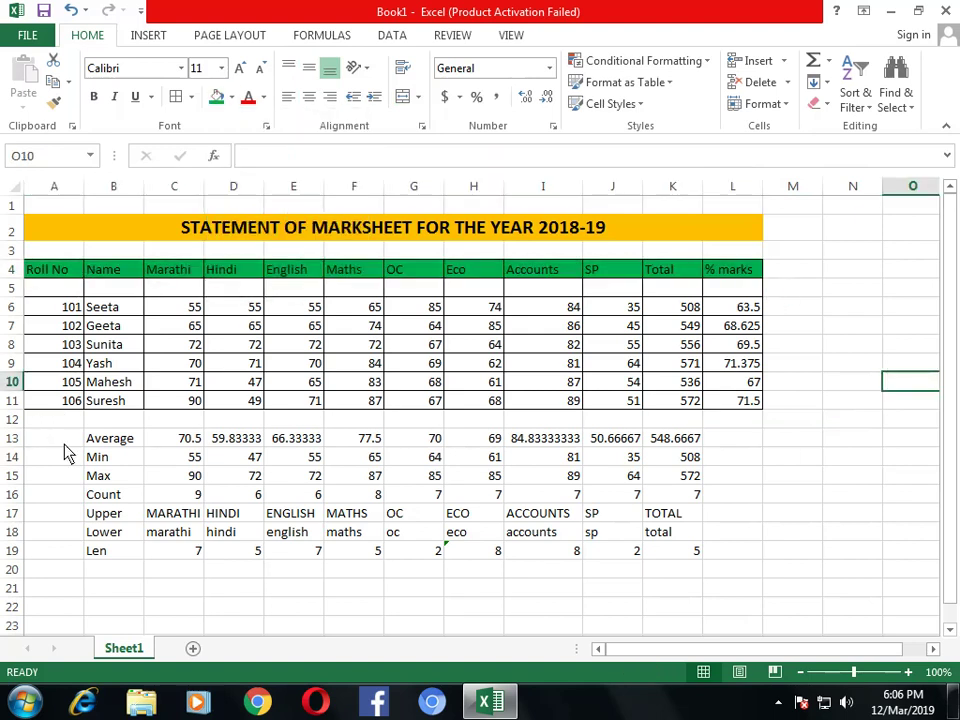
- Fill A13:L19 peach and the student rows A5:L12 gold
{"action": "mouse_move", "coordinate": [45, 440]}
{"action": "left_mouse_down"}
{"action": "mouse_move", "coordinate": [660, 452]}
{"action": "mouse_move", "coordinate": [766, 569]}
{"action": "left_mouse_up"}
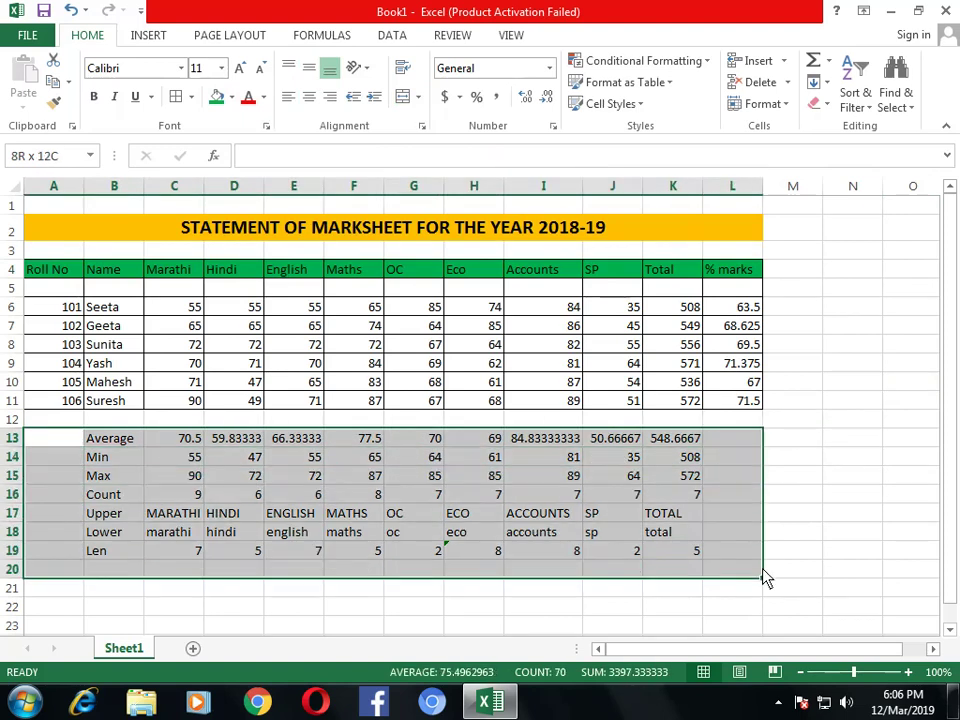
{"action": "left_click_drag", "start_coordinate": [766, 569], "coordinate": [758, 558]}
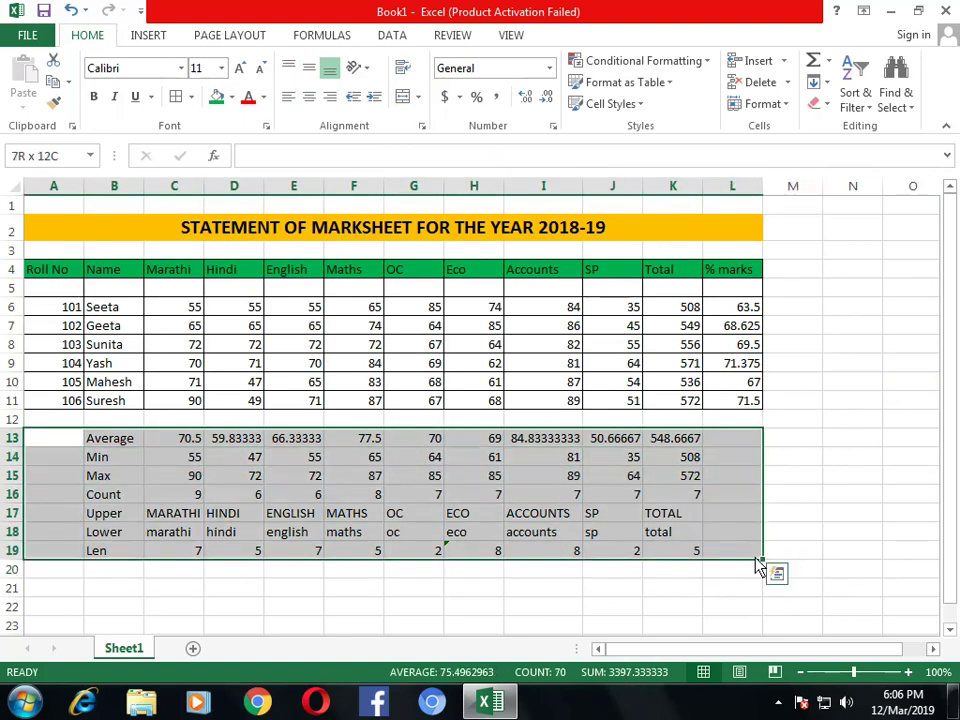
{"action": "left_click", "coordinate": [231, 97]}
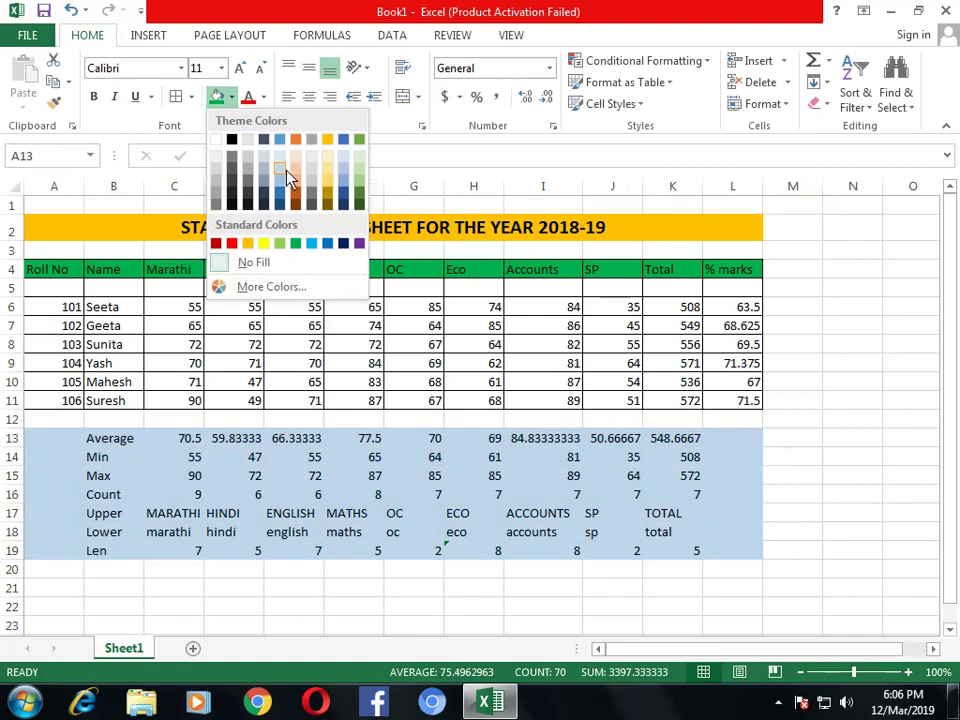
{"action": "left_click", "coordinate": [295, 180]}
{"action": "left_click", "coordinate": [690, 443]}
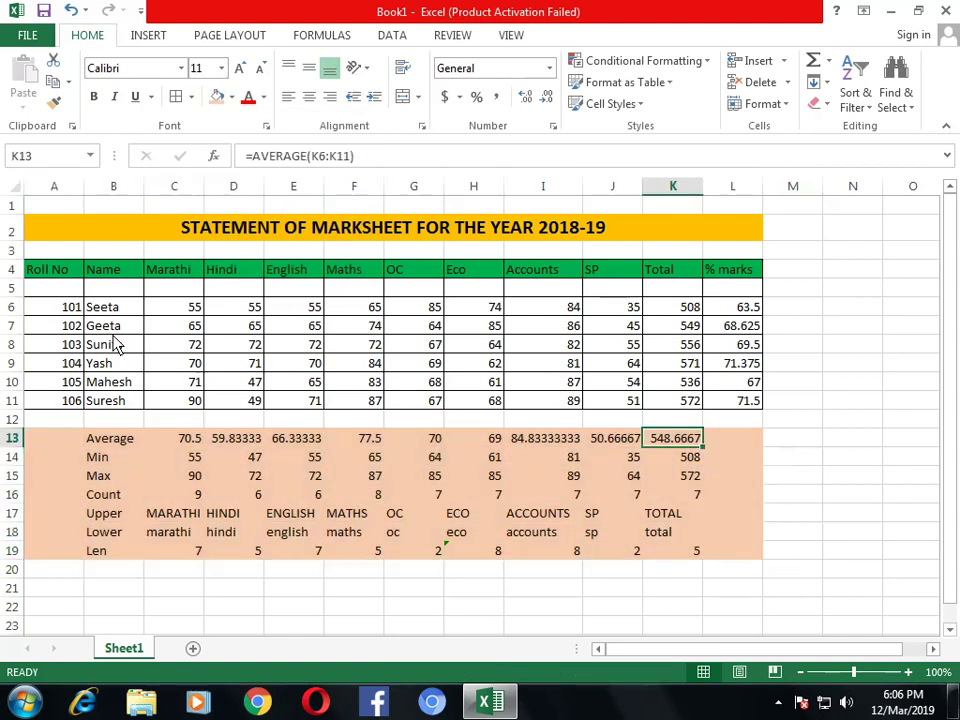
{"action": "left_click_drag", "start_coordinate": [53, 296], "coordinate": [745, 432]}
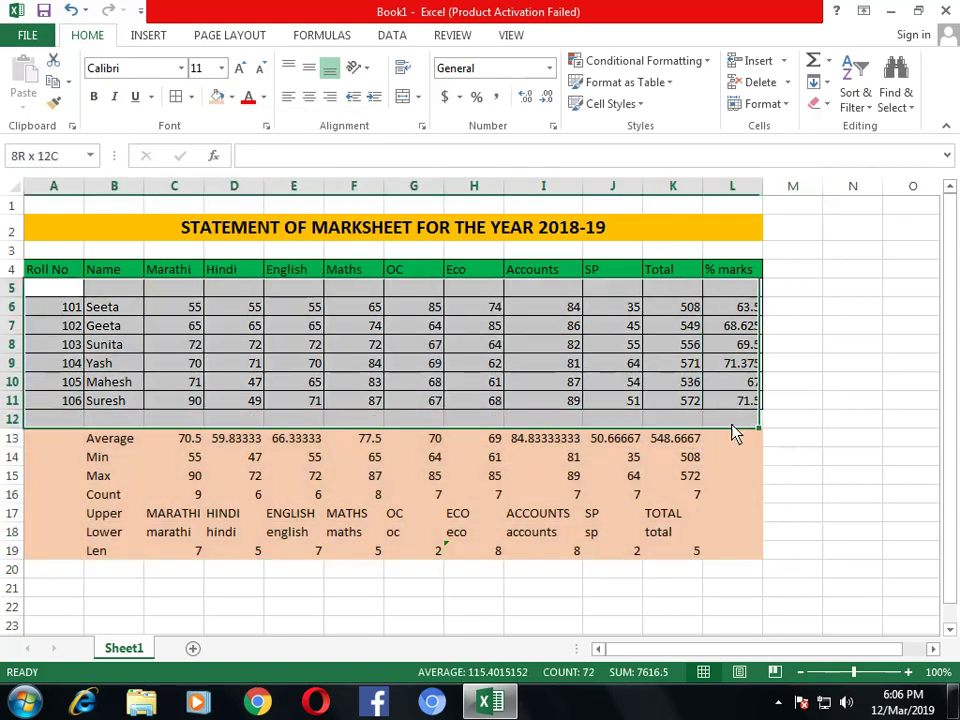
{"action": "left_click", "coordinate": [231, 97]}
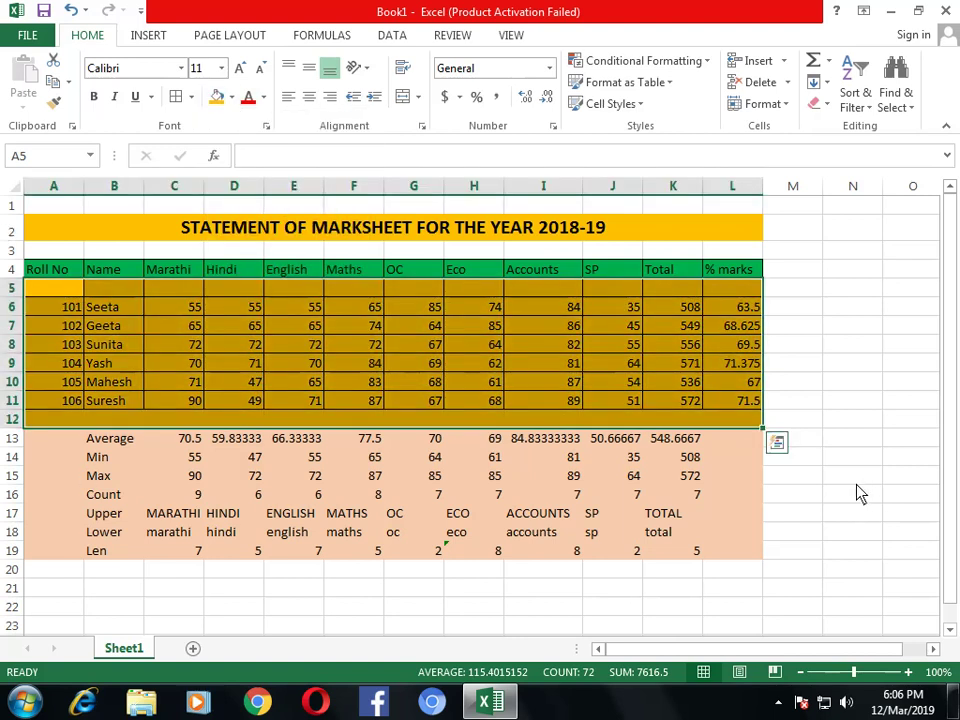
{"action": "left_click", "coordinate": [868, 476]}
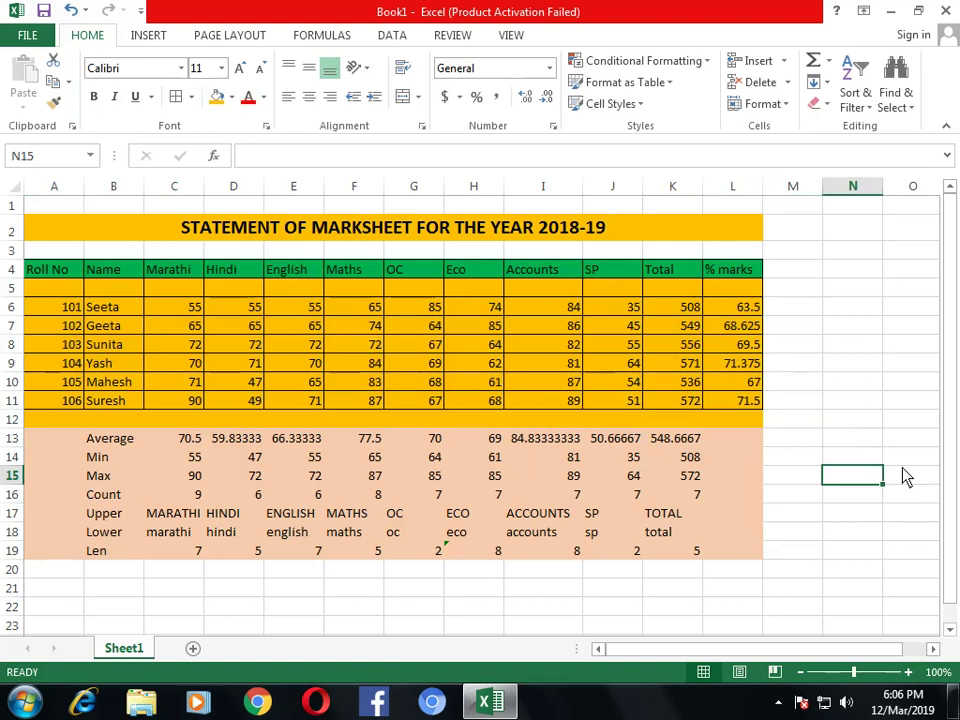
- Add borders to every cell of the A13:L19 statistics block
{"action": "mouse_move", "coordinate": [52, 440]}
{"action": "left_mouse_down"}
{"action": "mouse_move", "coordinate": [645, 578]}
{"action": "mouse_move", "coordinate": [745, 556]}
{"action": "left_mouse_up"}
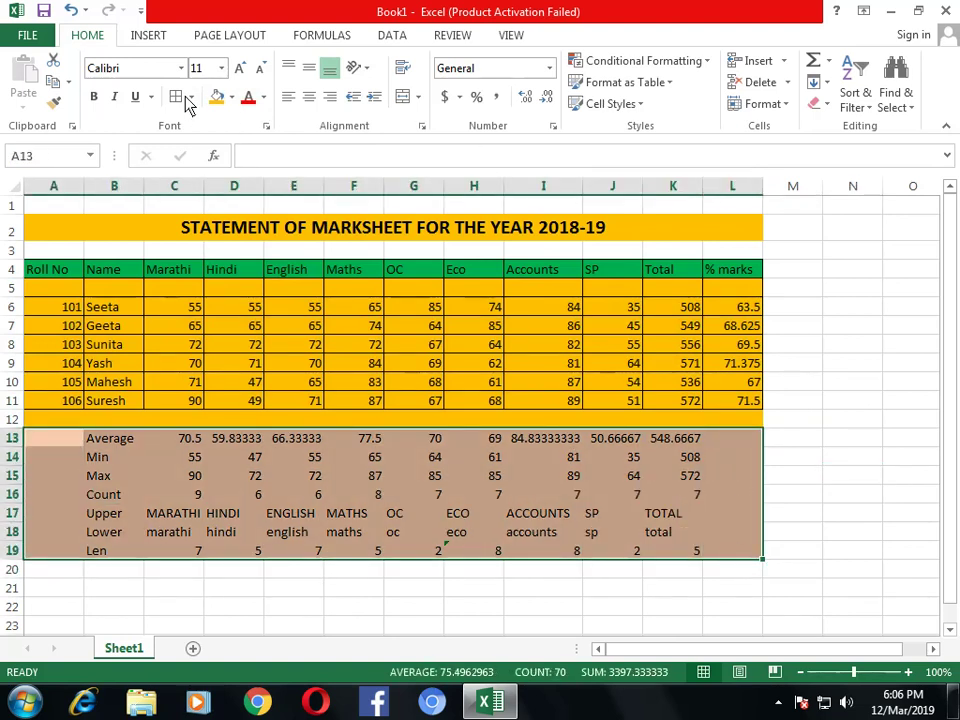
{"action": "left_click", "coordinate": [740, 457]}
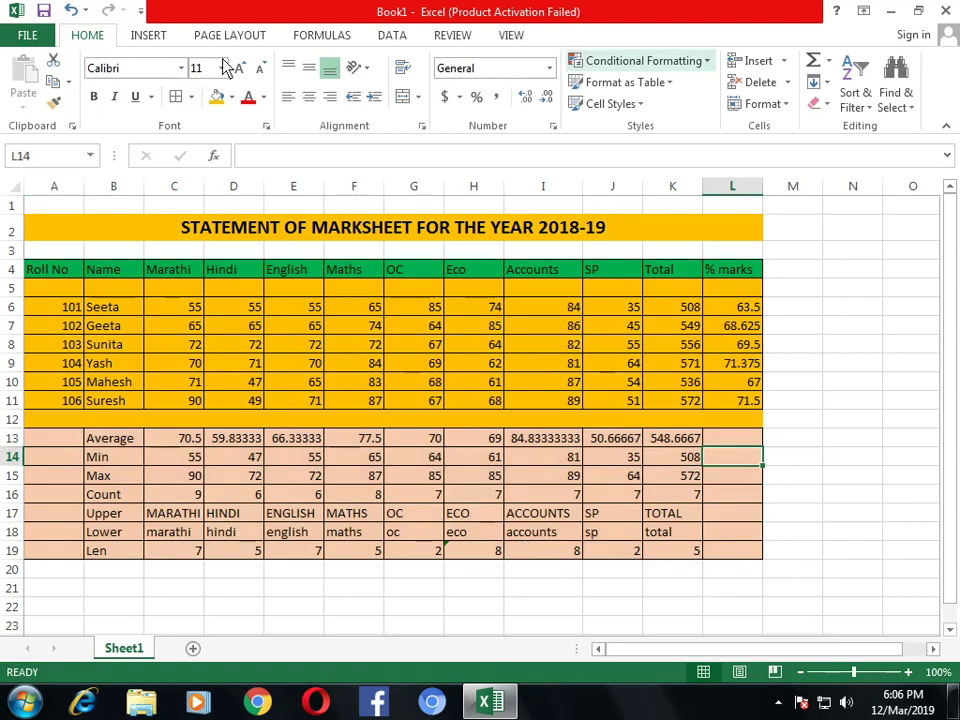
- Label B12 'TOTAL' and enter =SUM(C6:C11) in C12, giving 423
{"action": "left_click", "coordinate": [101, 420]}
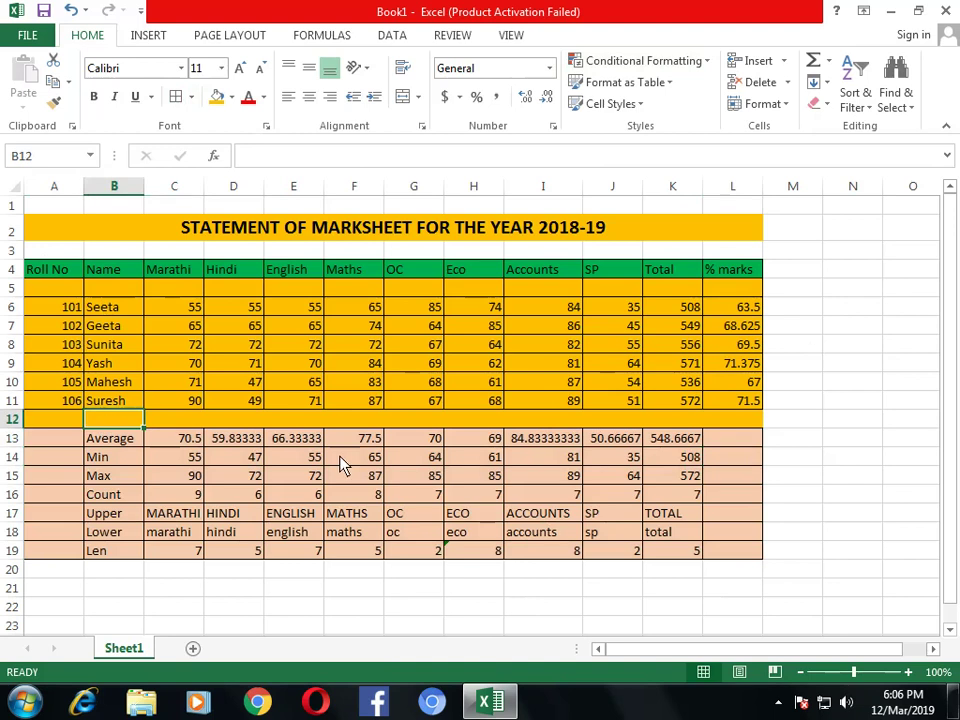
{"action": "type", "text": "TOTAL"}
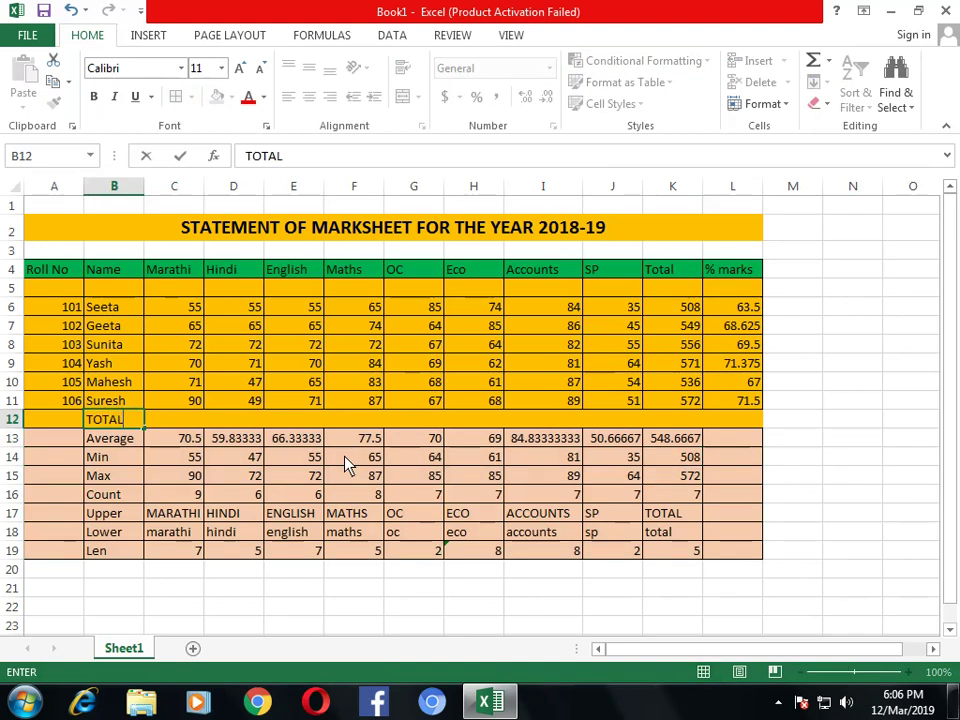
{"action": "key", "text": "Return"}
{"action": "key", "text": "Up"}
{"action": "key", "text": "Right"}
{"action": "type", "text": "="}
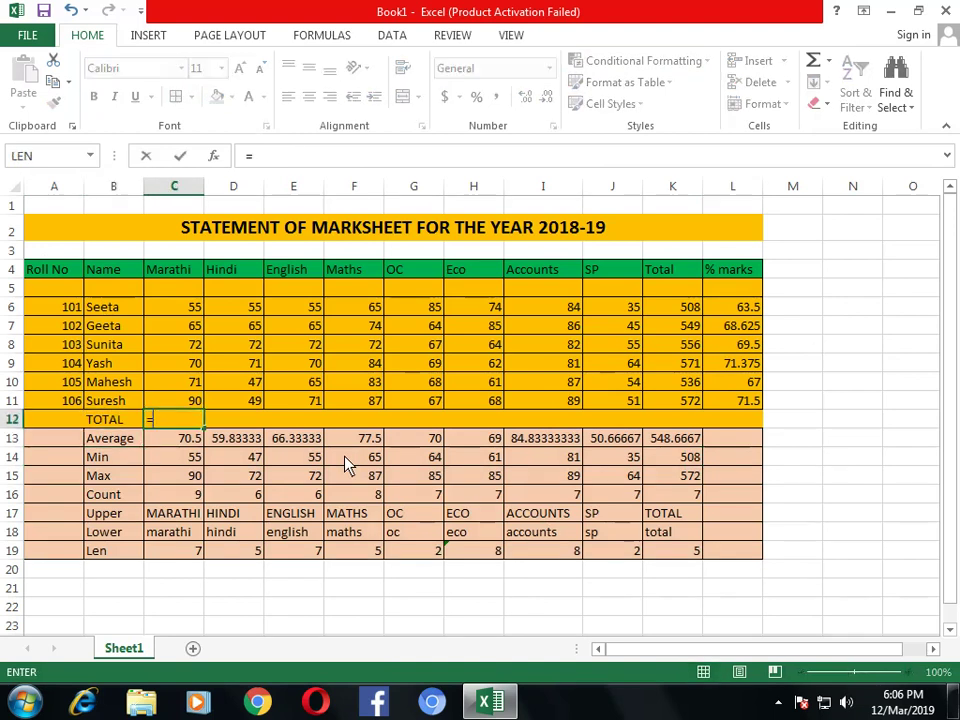
{"action": "type", "text": "SUM("}
{"action": "key", "text": "Up"}
{"action": "key", "text": "Up"}
{"action": "key", "text": "Up"}
{"action": "key", "text": "Up"}
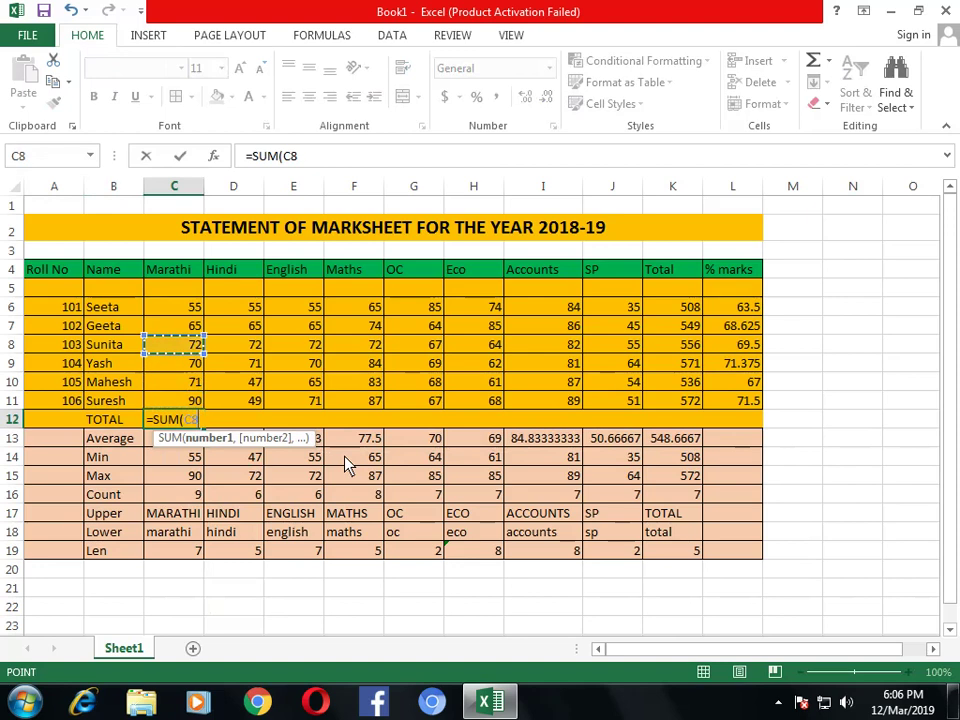
{"action": "key", "text": "Up"}
{"action": "key", "text": "Up"}
{"action": "key", "text": "shift+Down"}
{"action": "key", "text": "shift+Down"}
{"action": "key", "text": "shift+Down"}
{"action": "key", "text": "shift+Down"}
{"action": "key", "text": "shift+Down"}
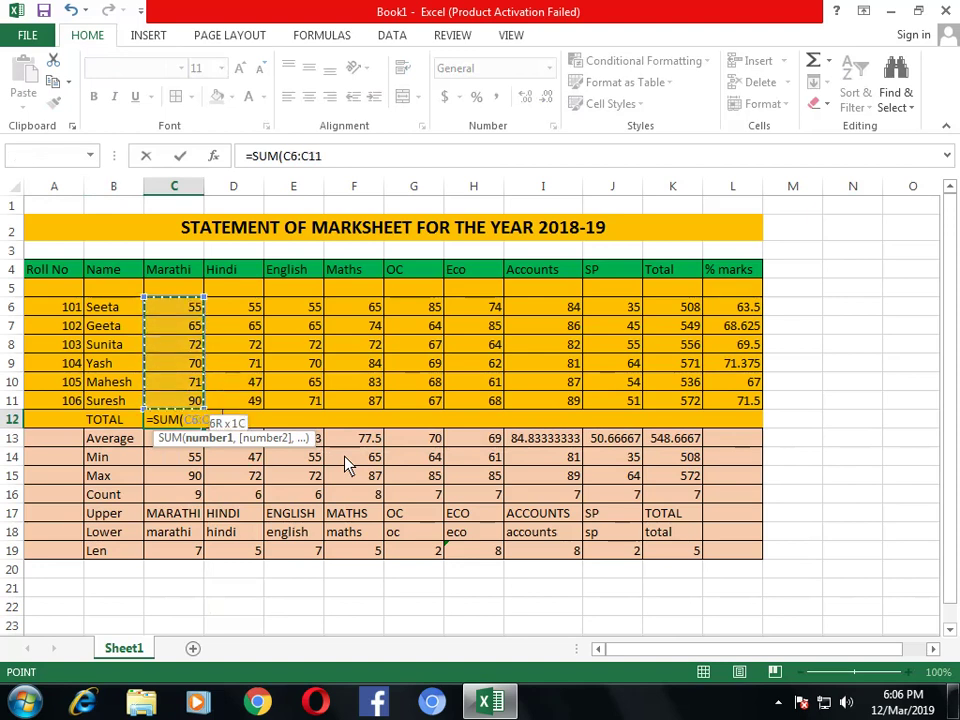
{"action": "type", "text": ")"}
{"action": "key", "text": "Return"}
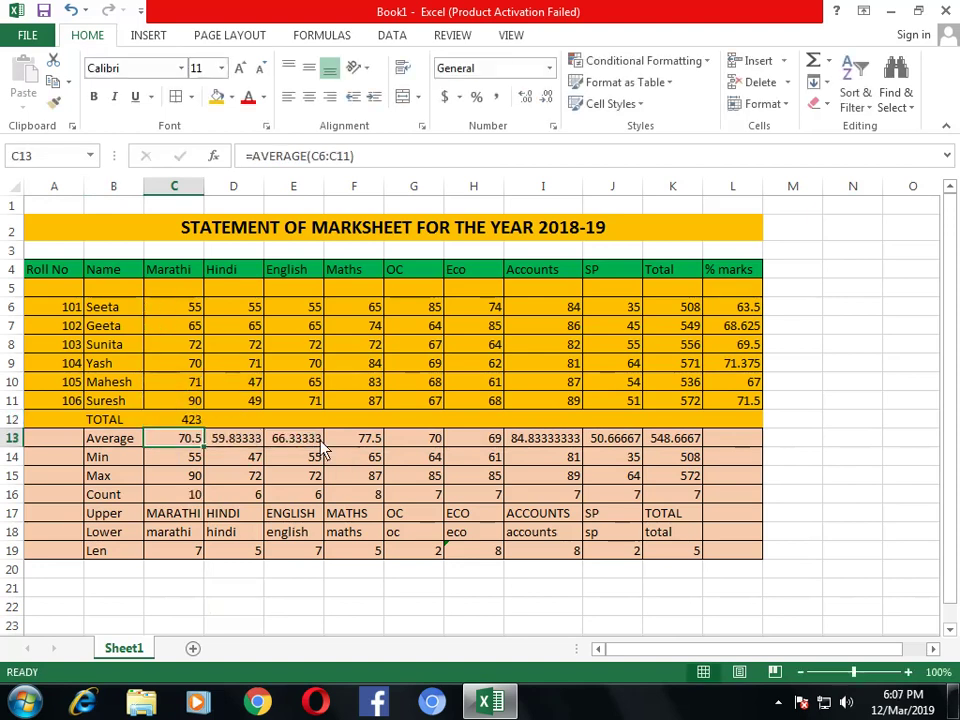
- Copy the SUM formula across to L12, giving 3292 in K12 and 411.5 in L12
{"action": "left_click", "coordinate": [168, 422]}
{"action": "mouse_move", "coordinate": [203, 428]}
{"action": "left_mouse_down"}
{"action": "mouse_move", "coordinate": [612, 450]}
{"action": "mouse_move", "coordinate": [755, 441]}
{"action": "left_mouse_up"}
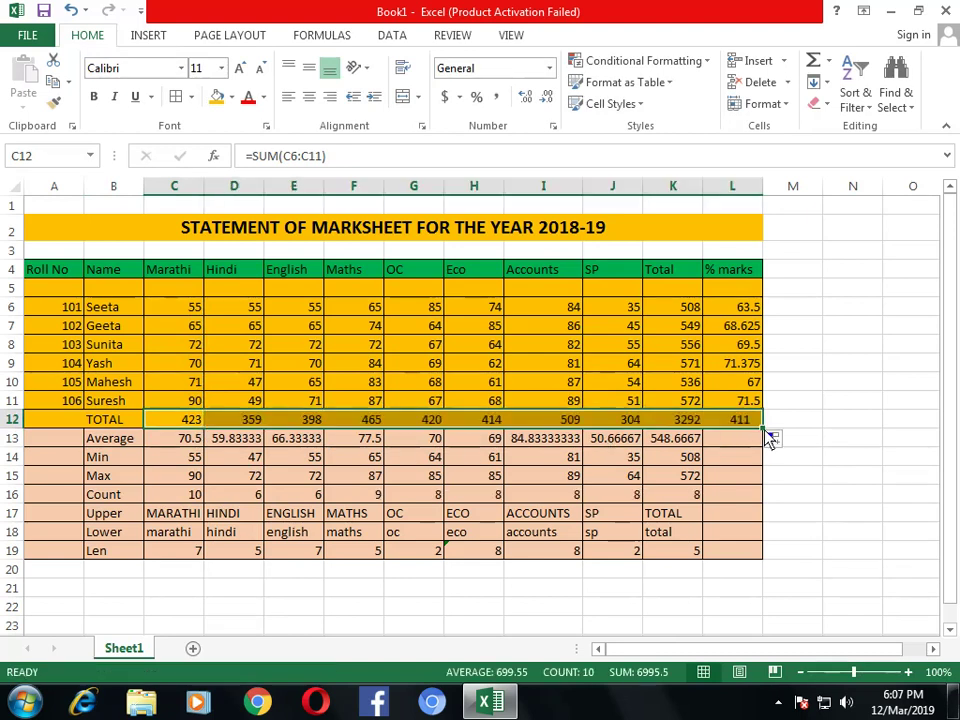
{"action": "left_click", "coordinate": [866, 513]}
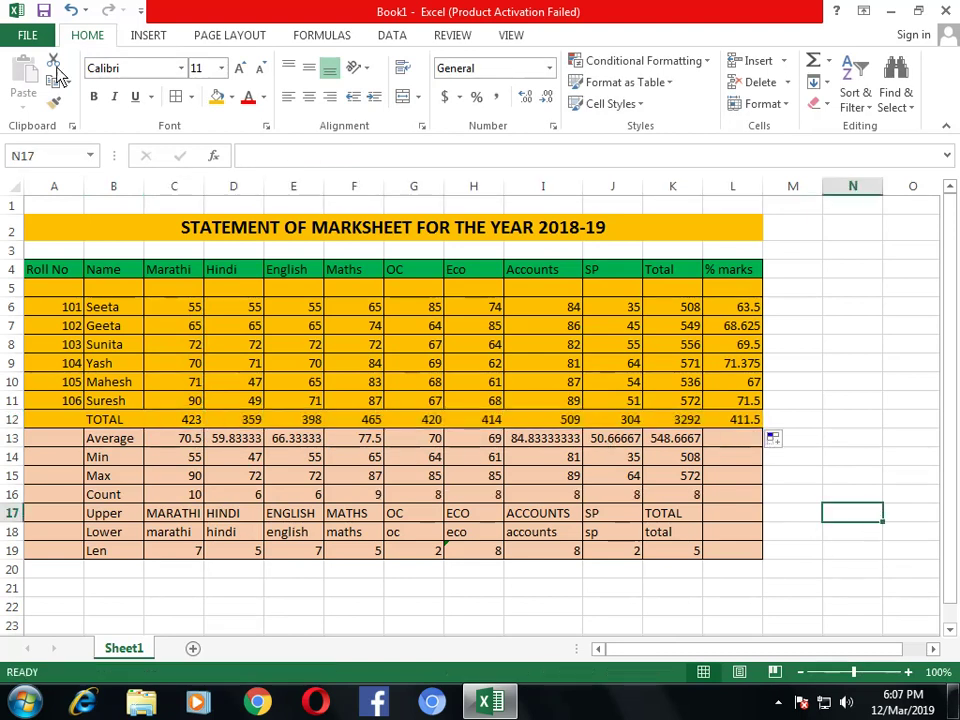
- Save the workbook to Documents as an Excel Workbook named 'EXCEL FORMULA'
{"action": "left_click", "coordinate": [31, 45]}
{"action": "left_click", "coordinate": [40, 222]}
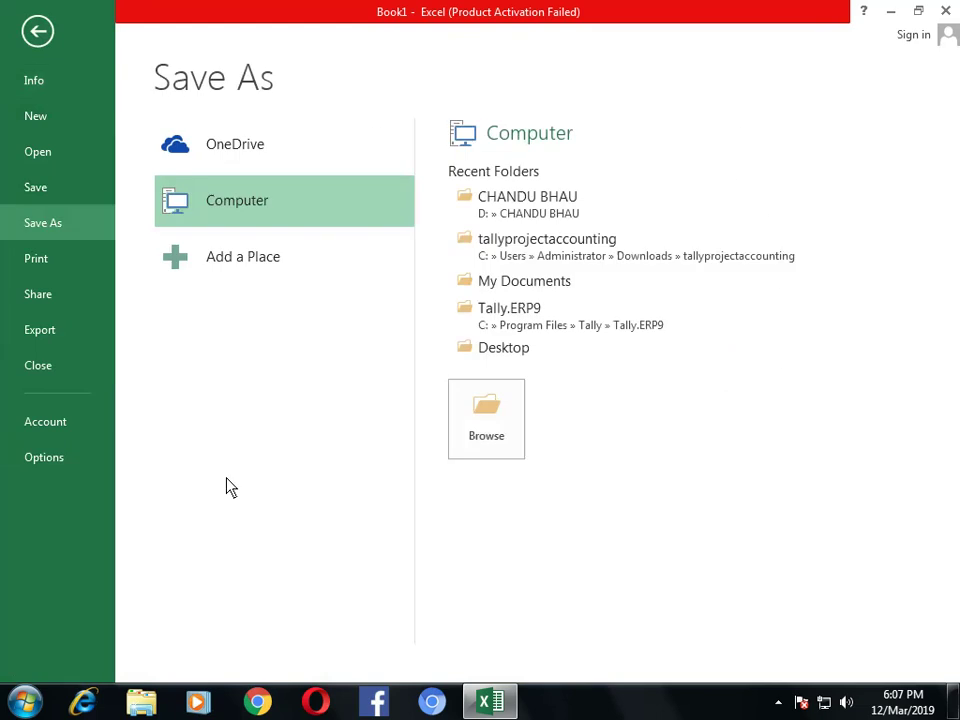
{"action": "left_click", "coordinate": [514, 418]}
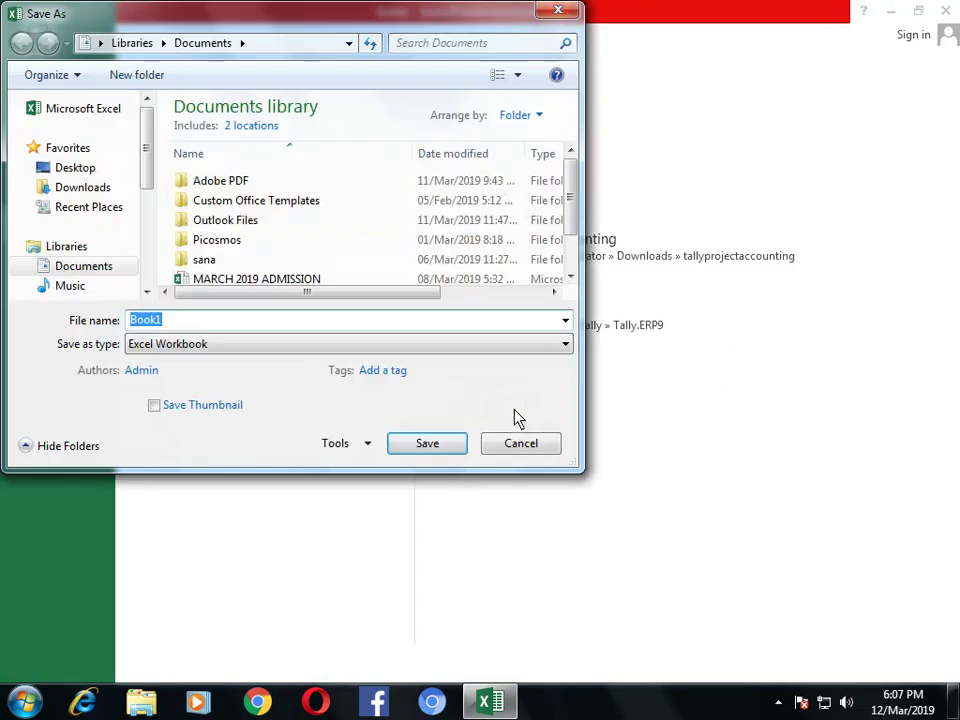
{"action": "type", "text": "EXCEL FIR"}
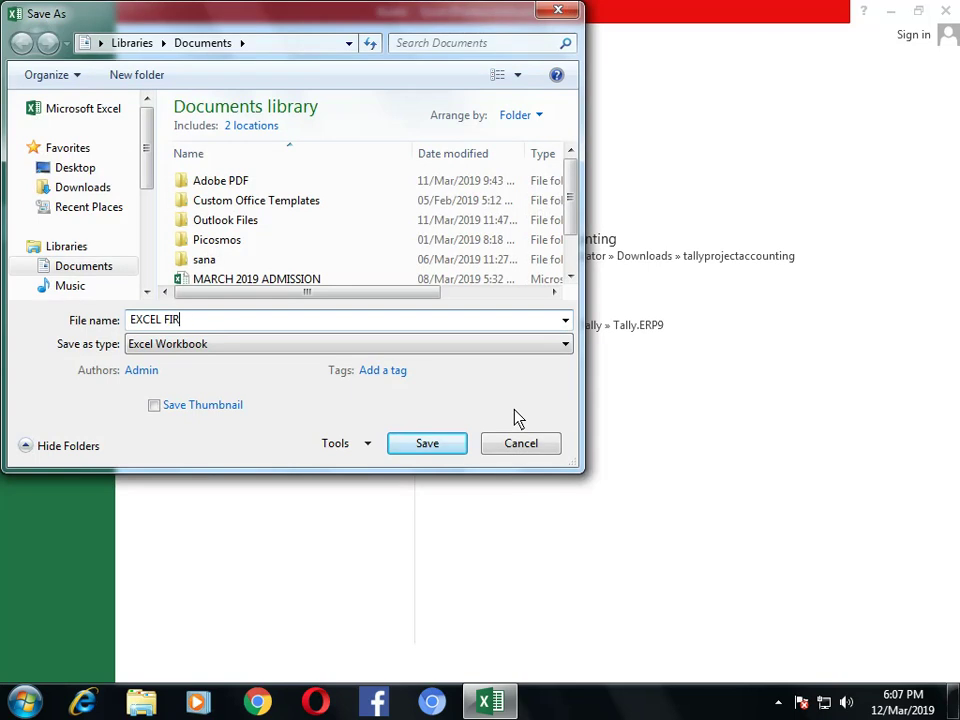
{"action": "type", "text": "ORMULA"}
{"action": "left_click", "coordinate": [429, 450]}
{"action": "left_click", "coordinate": [688, 589]}
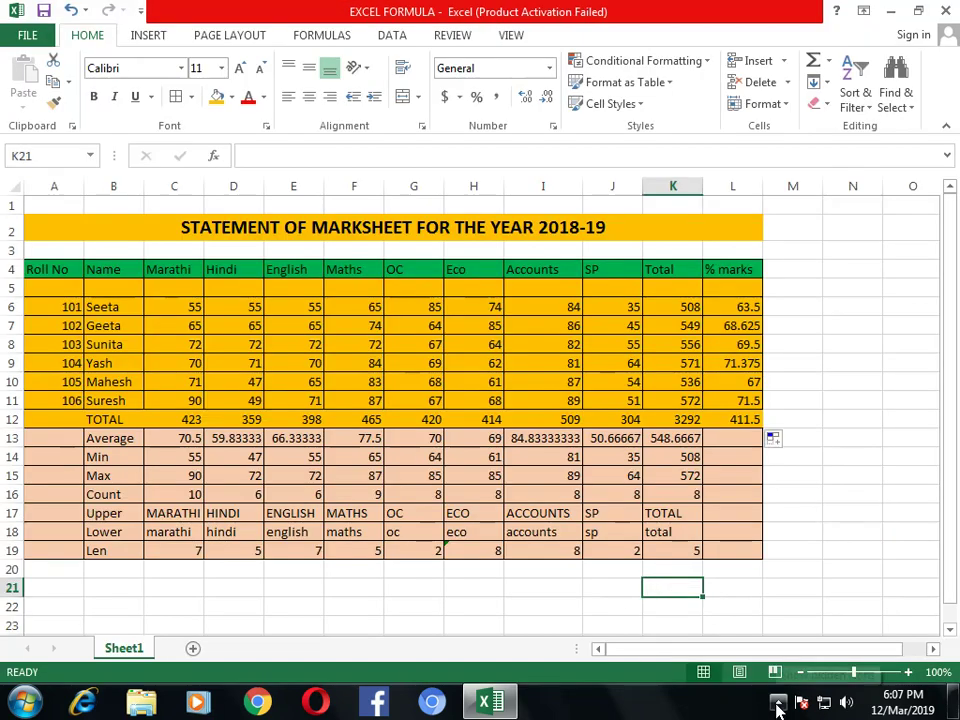
- Close the EXCEL FORMULA workbook and exit Excel, returning to the Windows desktop
{"action": "left_click", "coordinate": [28, 38]}
{"action": "key", "text": "Escape"}
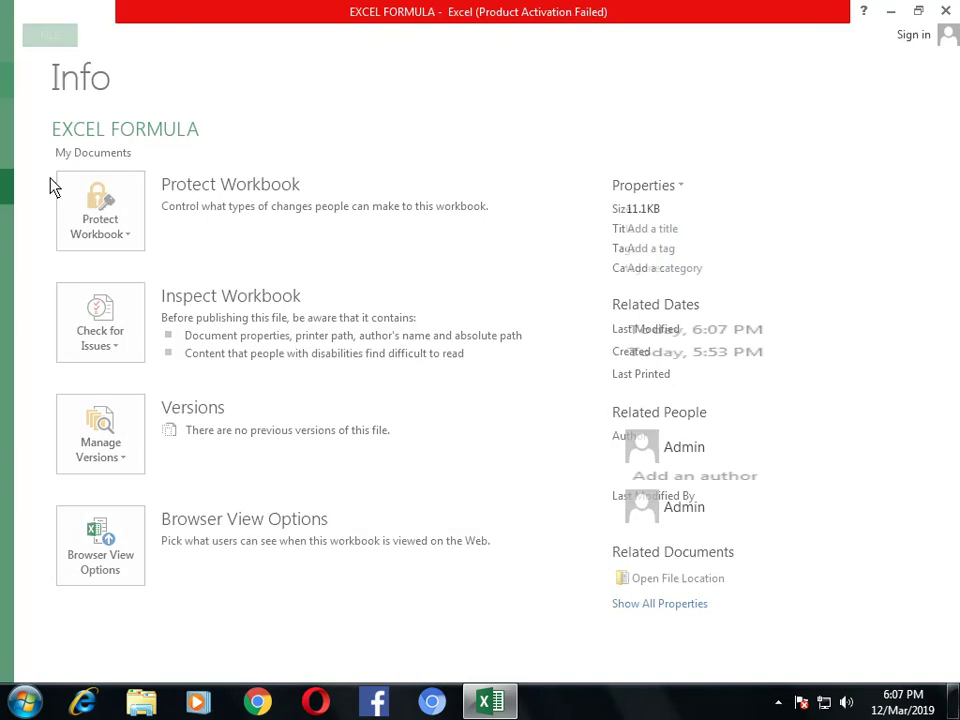
{"action": "left_click", "coordinate": [777, 701]}
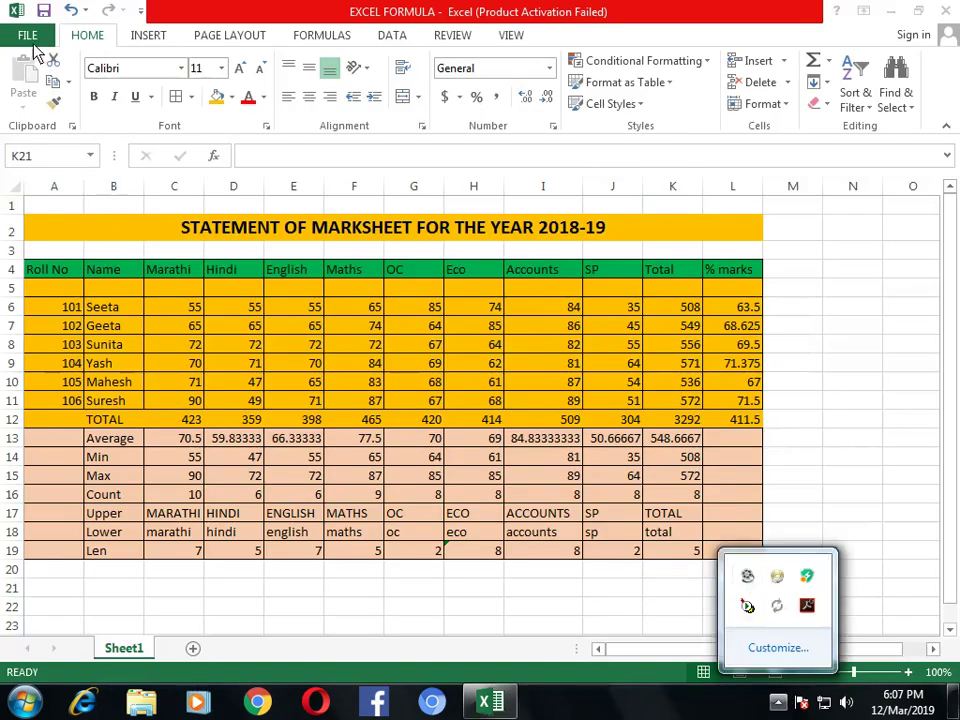
{"action": "left_click", "coordinate": [27, 36]}
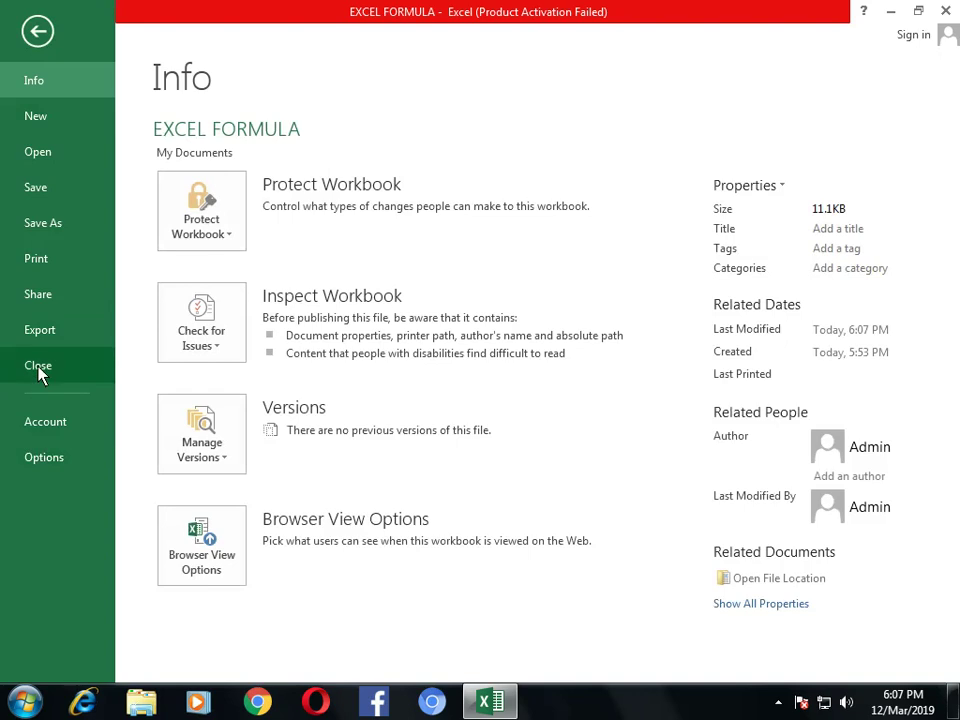
{"action": "left_click", "coordinate": [20, 366]}
{"action": "left_click", "coordinate": [945, 11]}
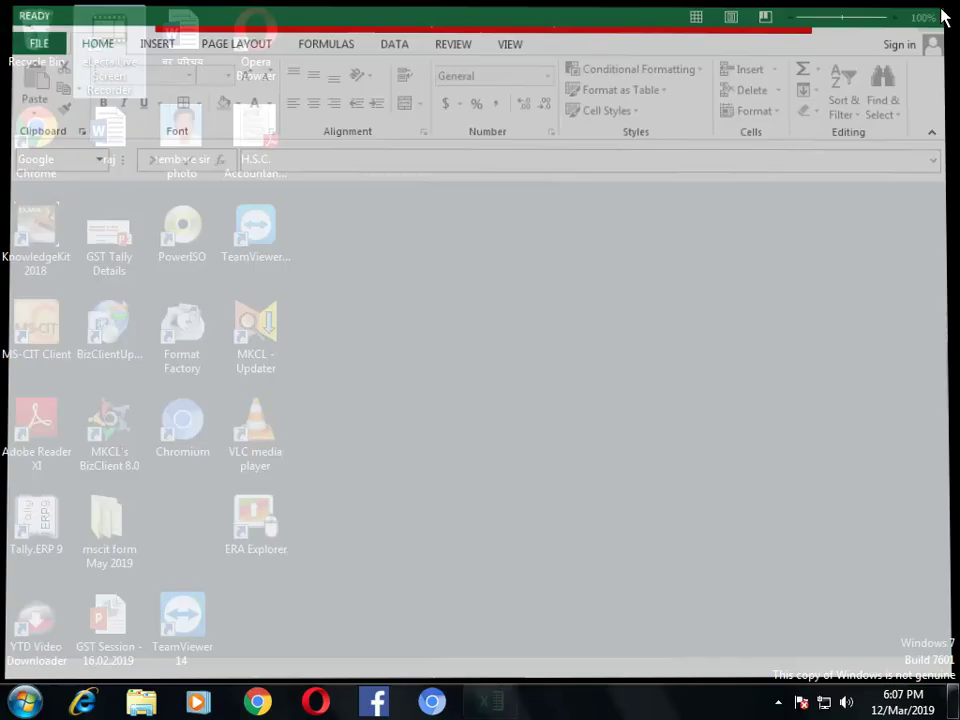
{"action": "left_click", "coordinate": [779, 702]}
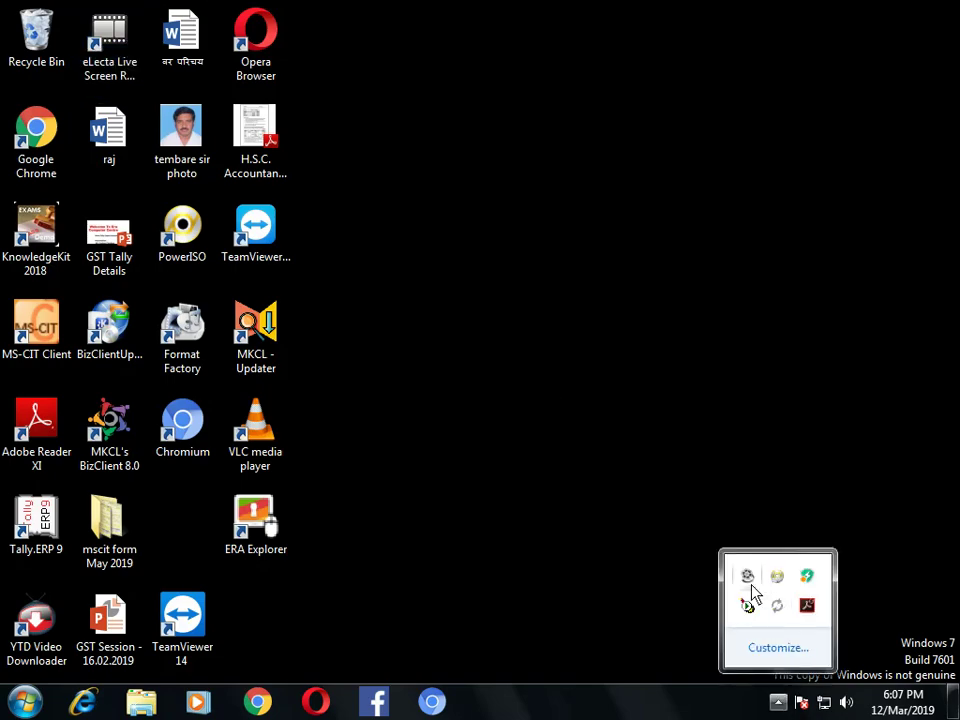